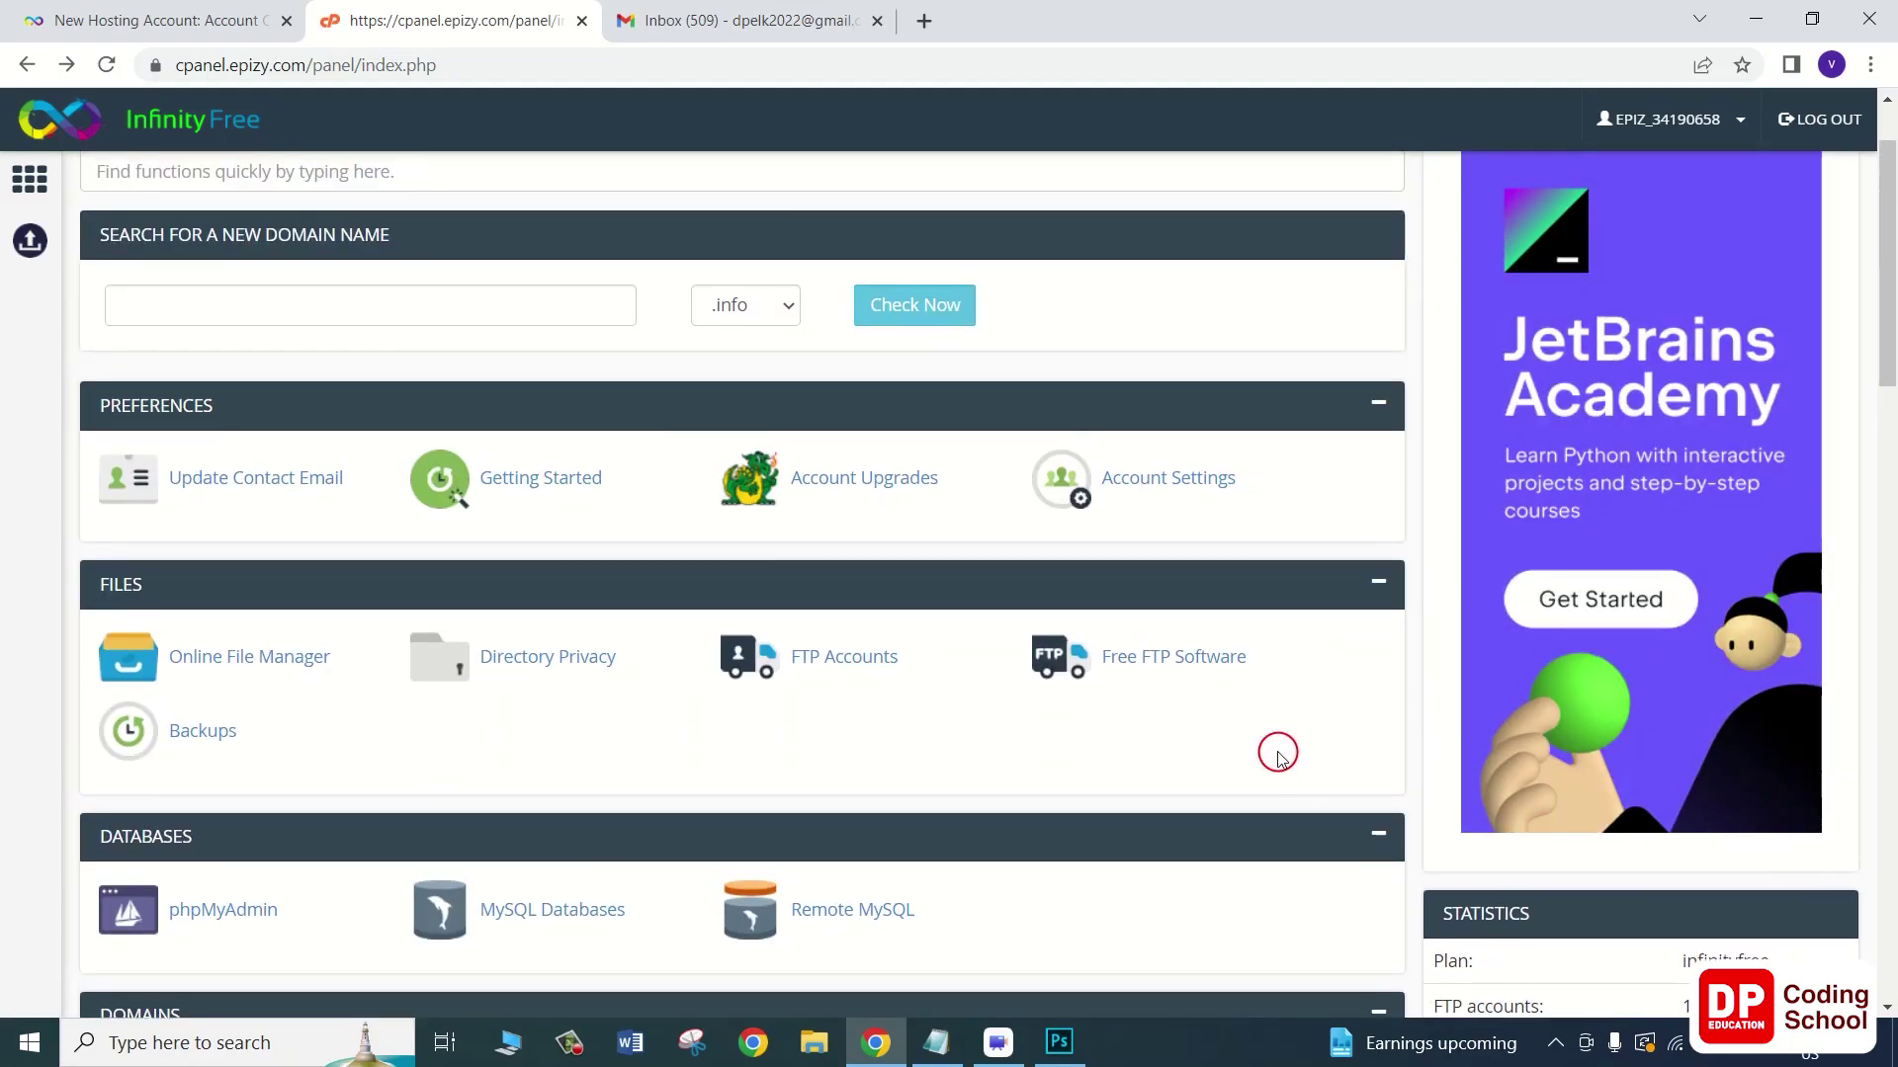
Step: Open phpMyAdmin from the Databases section, then return to the hosting control panel's main page
{"action": "scroll", "coordinate": [1278, 756], "scroll_direction": "up", "scroll_amount": 1}
{"action": "scroll", "coordinate": [1278, 756], "scroll_direction": "down", "scroll_amount": 1}
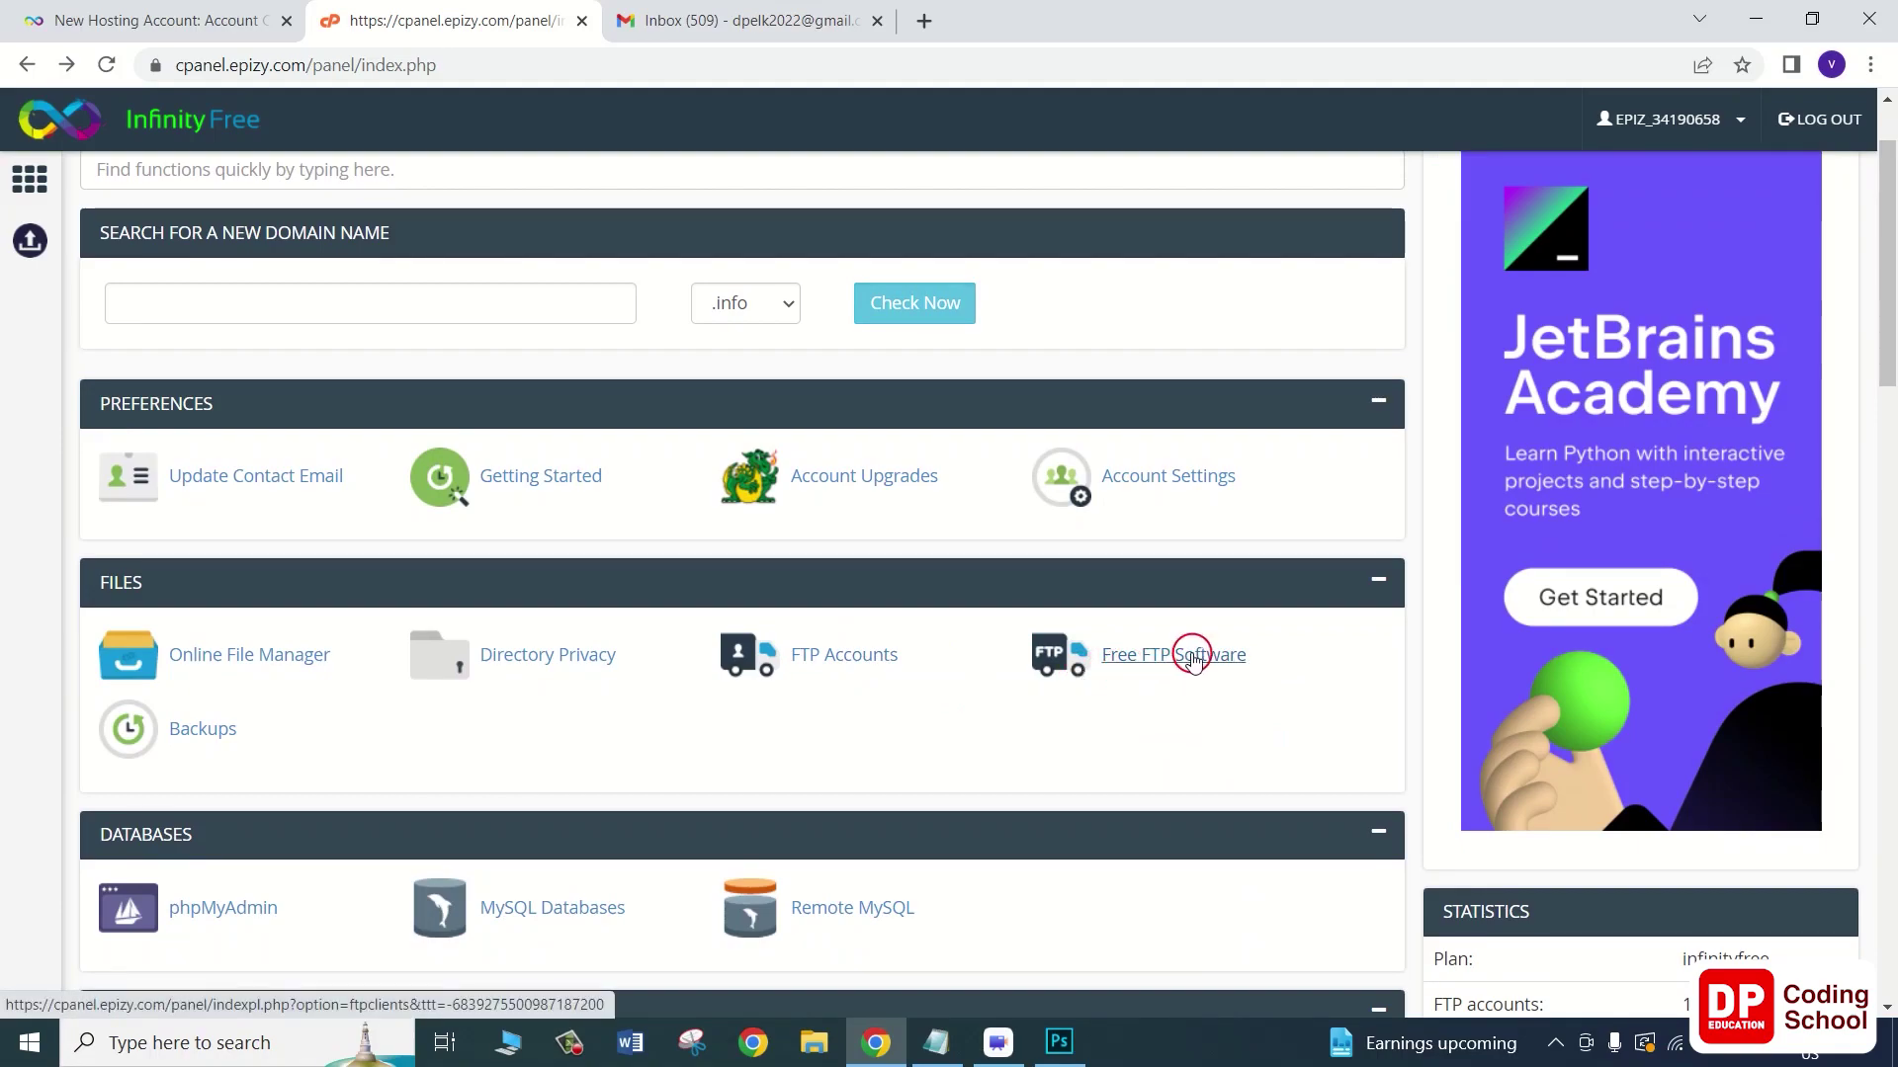
{"action": "scroll", "coordinate": [186, 720], "scroll_direction": "down", "scroll_amount": 2}
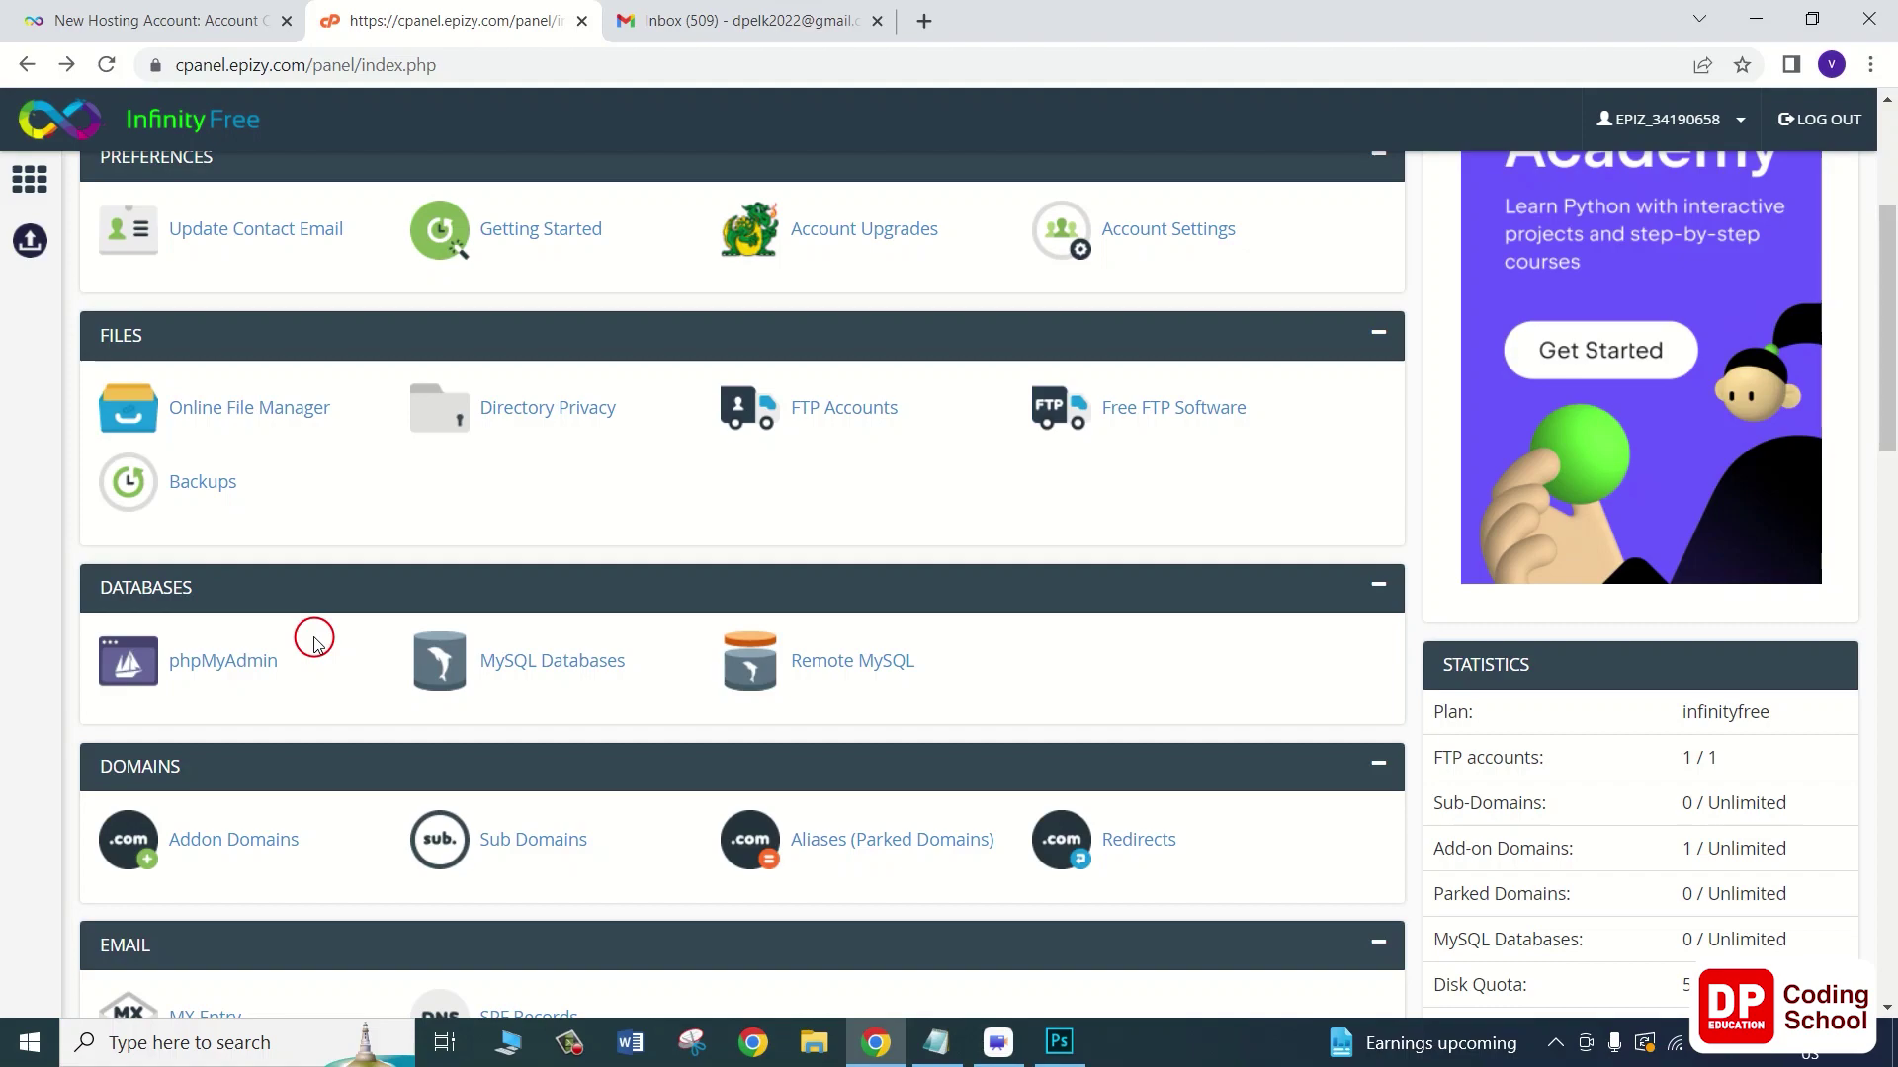
{"action": "left_click", "coordinate": [271, 663]}
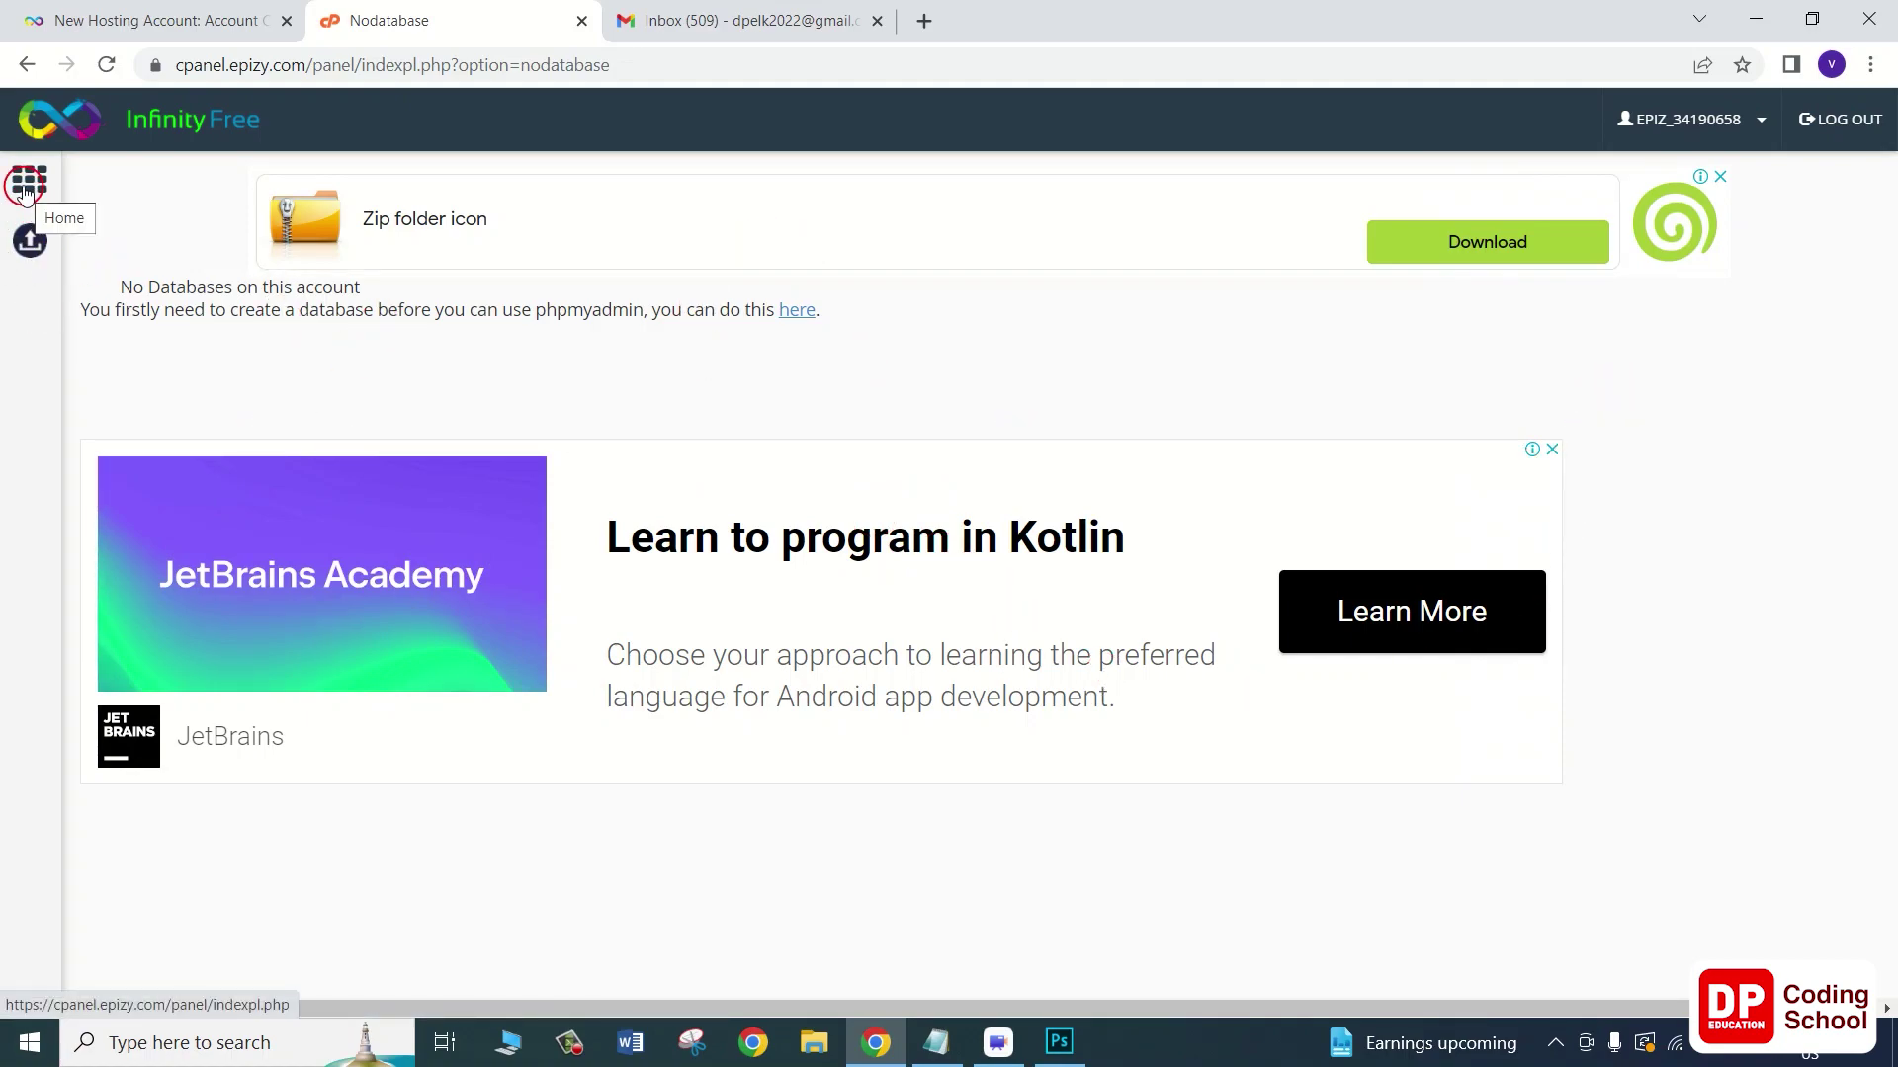
{"action": "left_click", "coordinate": [29, 65]}
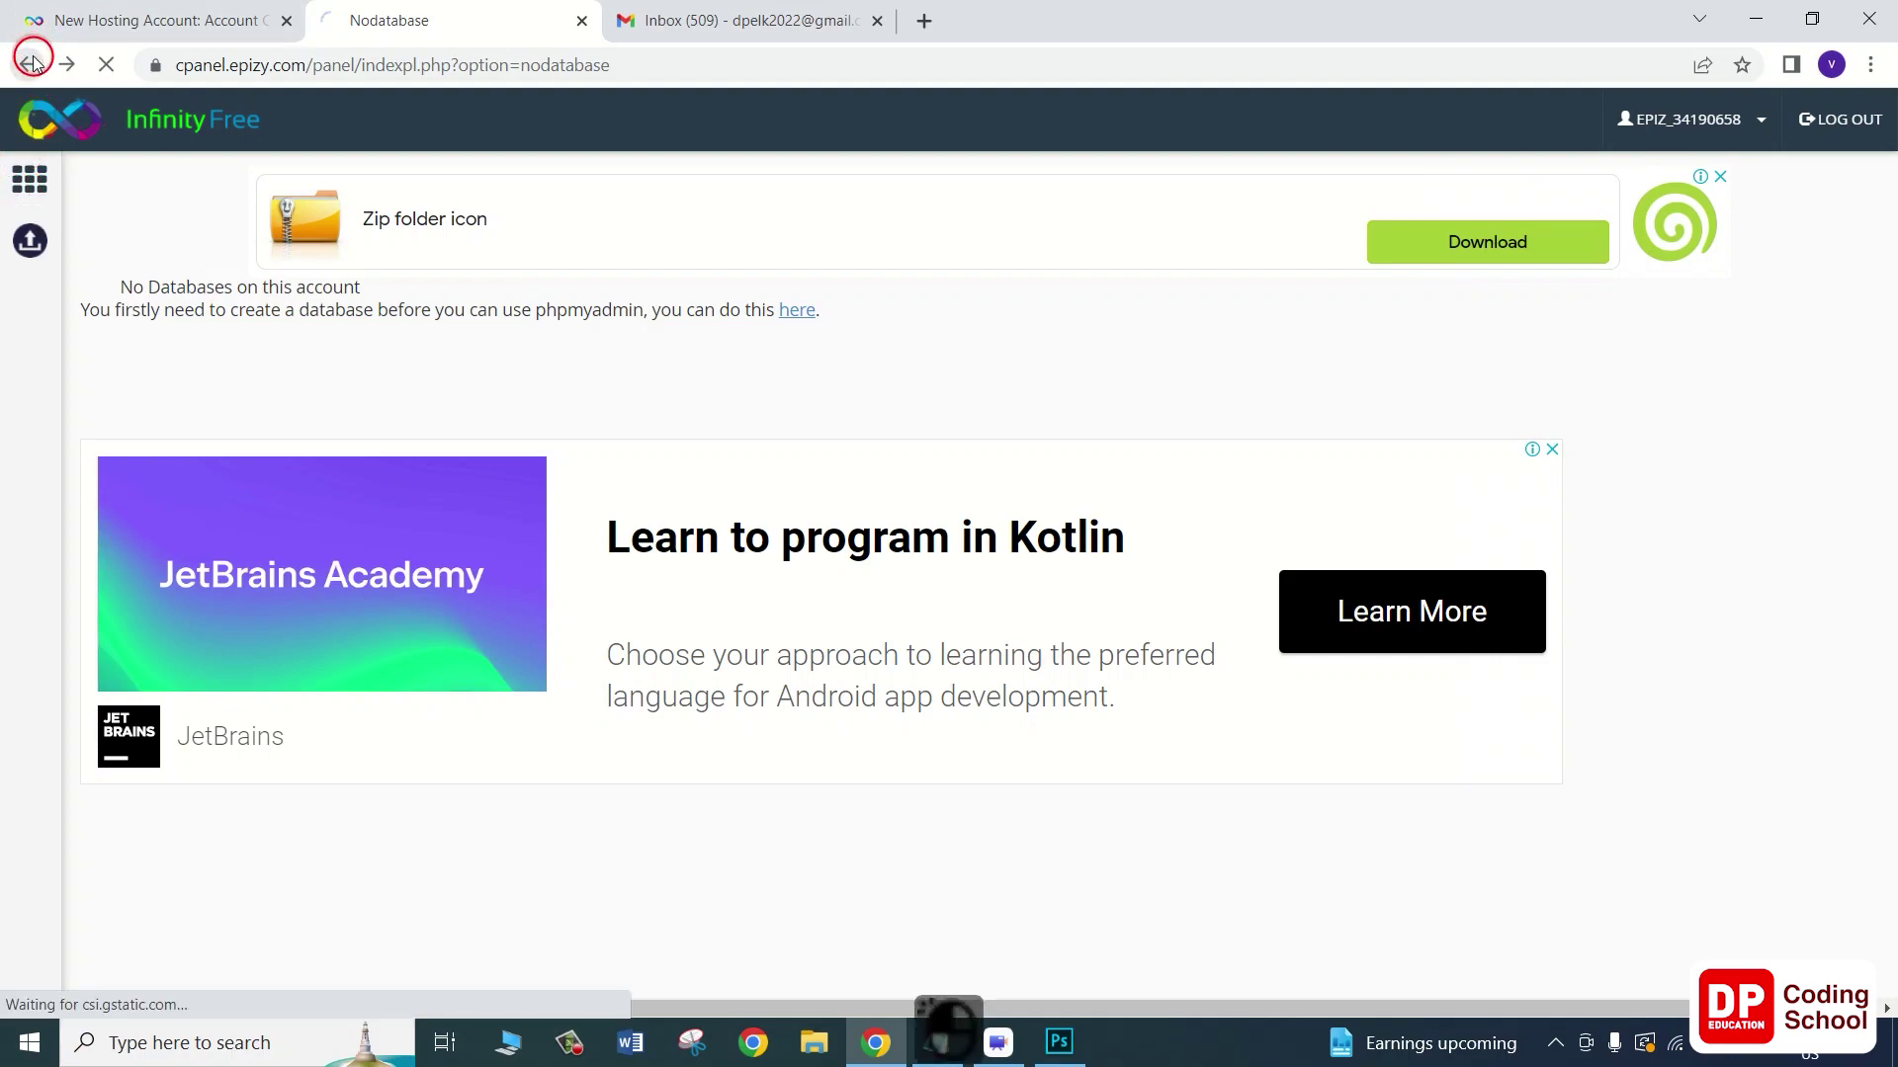
Step: Examine the control panel's database, domain, email, metrics, security, software, advanced and support sections
{"action": "scroll", "coordinate": [191, 297], "scroll_direction": "up", "scroll_amount": 5}
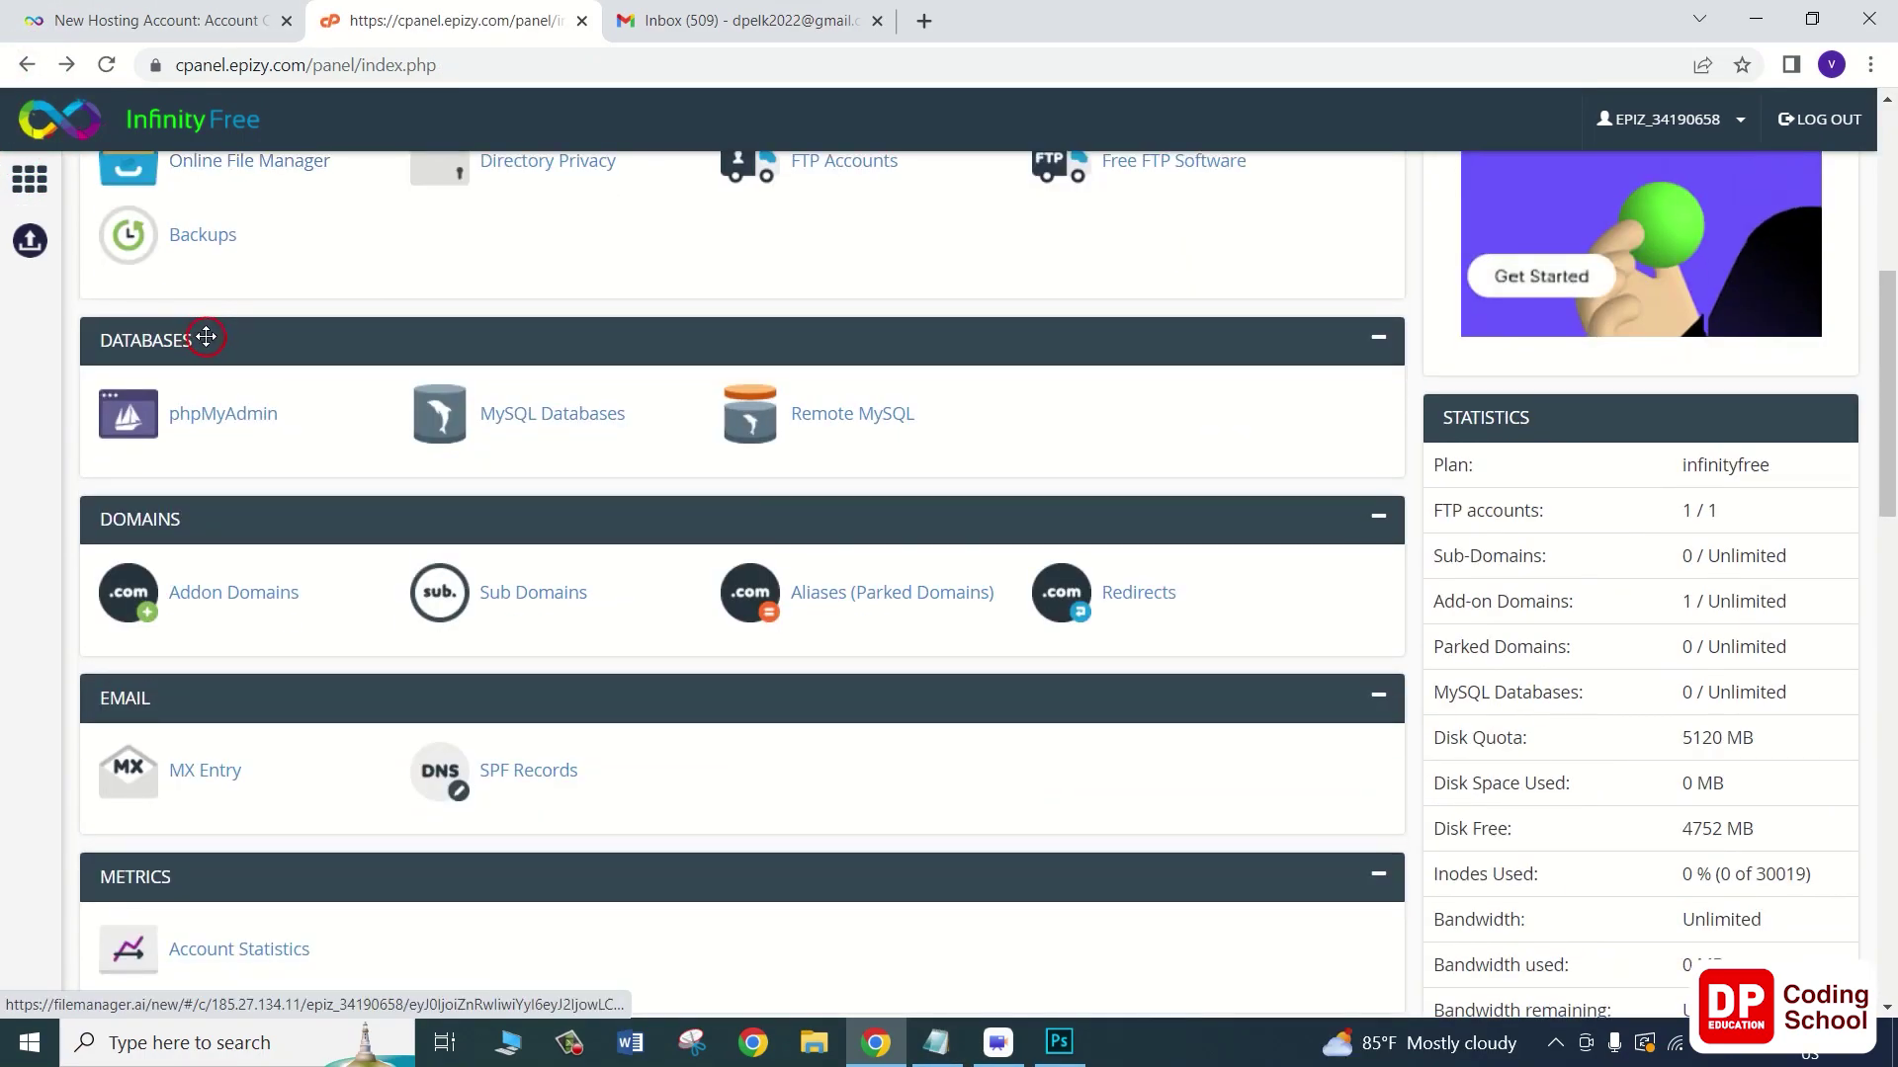
{"action": "scroll", "coordinate": [411, 347], "scroll_direction": "up", "scroll_amount": 4}
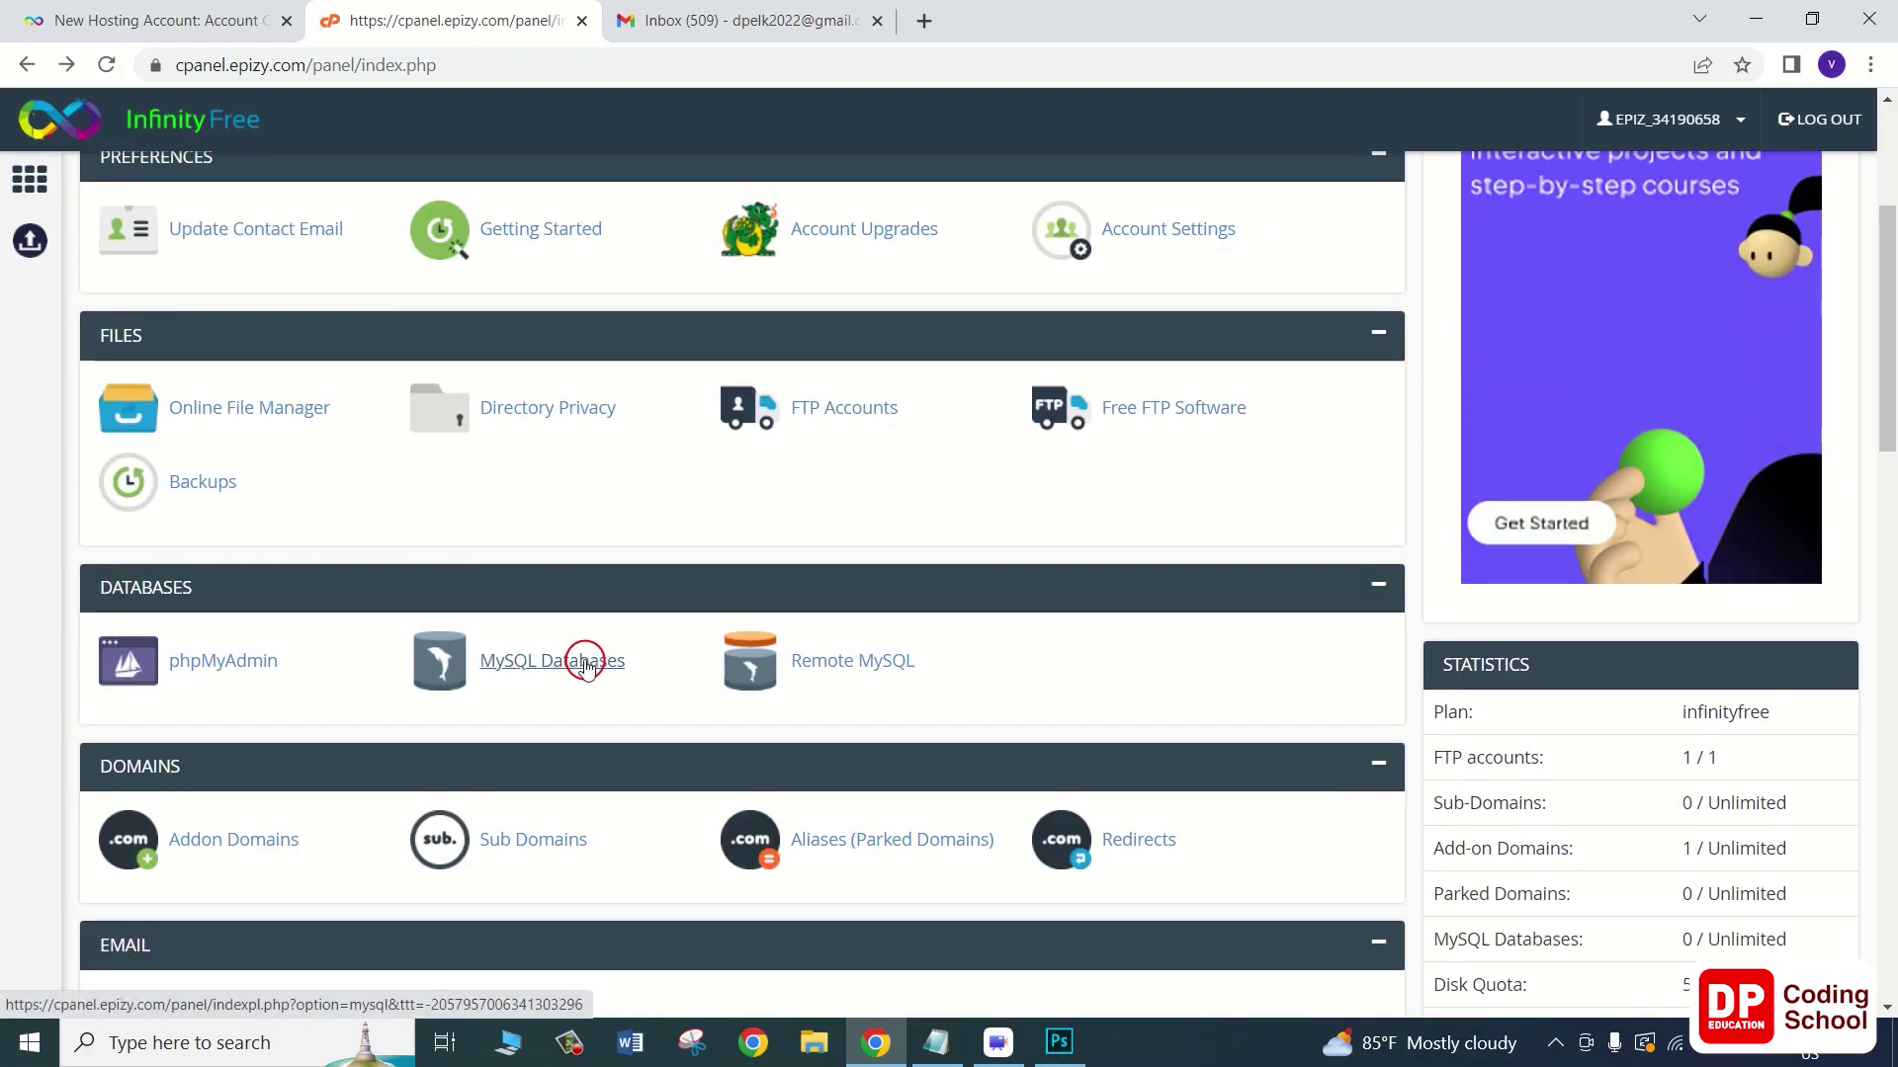
{"action": "scroll", "coordinate": [585, 664], "scroll_direction": "down", "scroll_amount": 1}
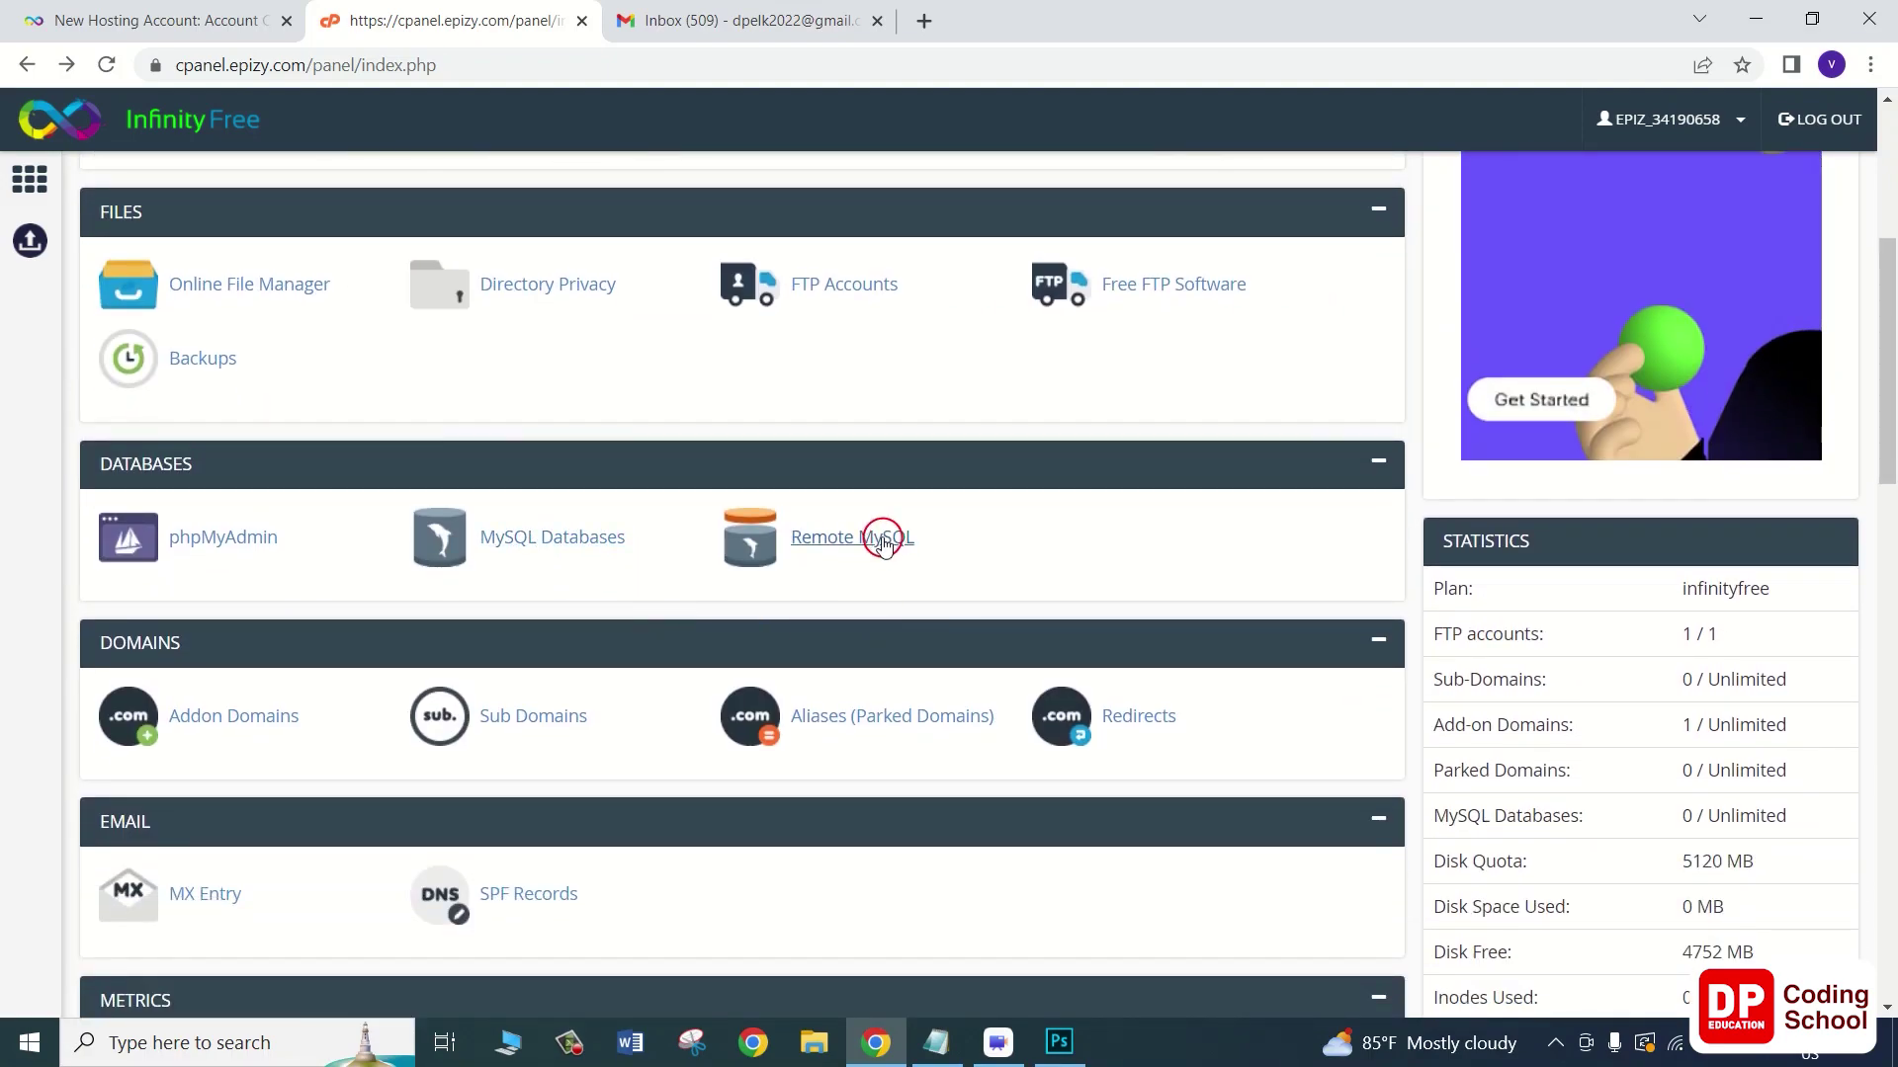
{"action": "scroll", "coordinate": [914, 542], "scroll_direction": "down", "scroll_amount": 2}
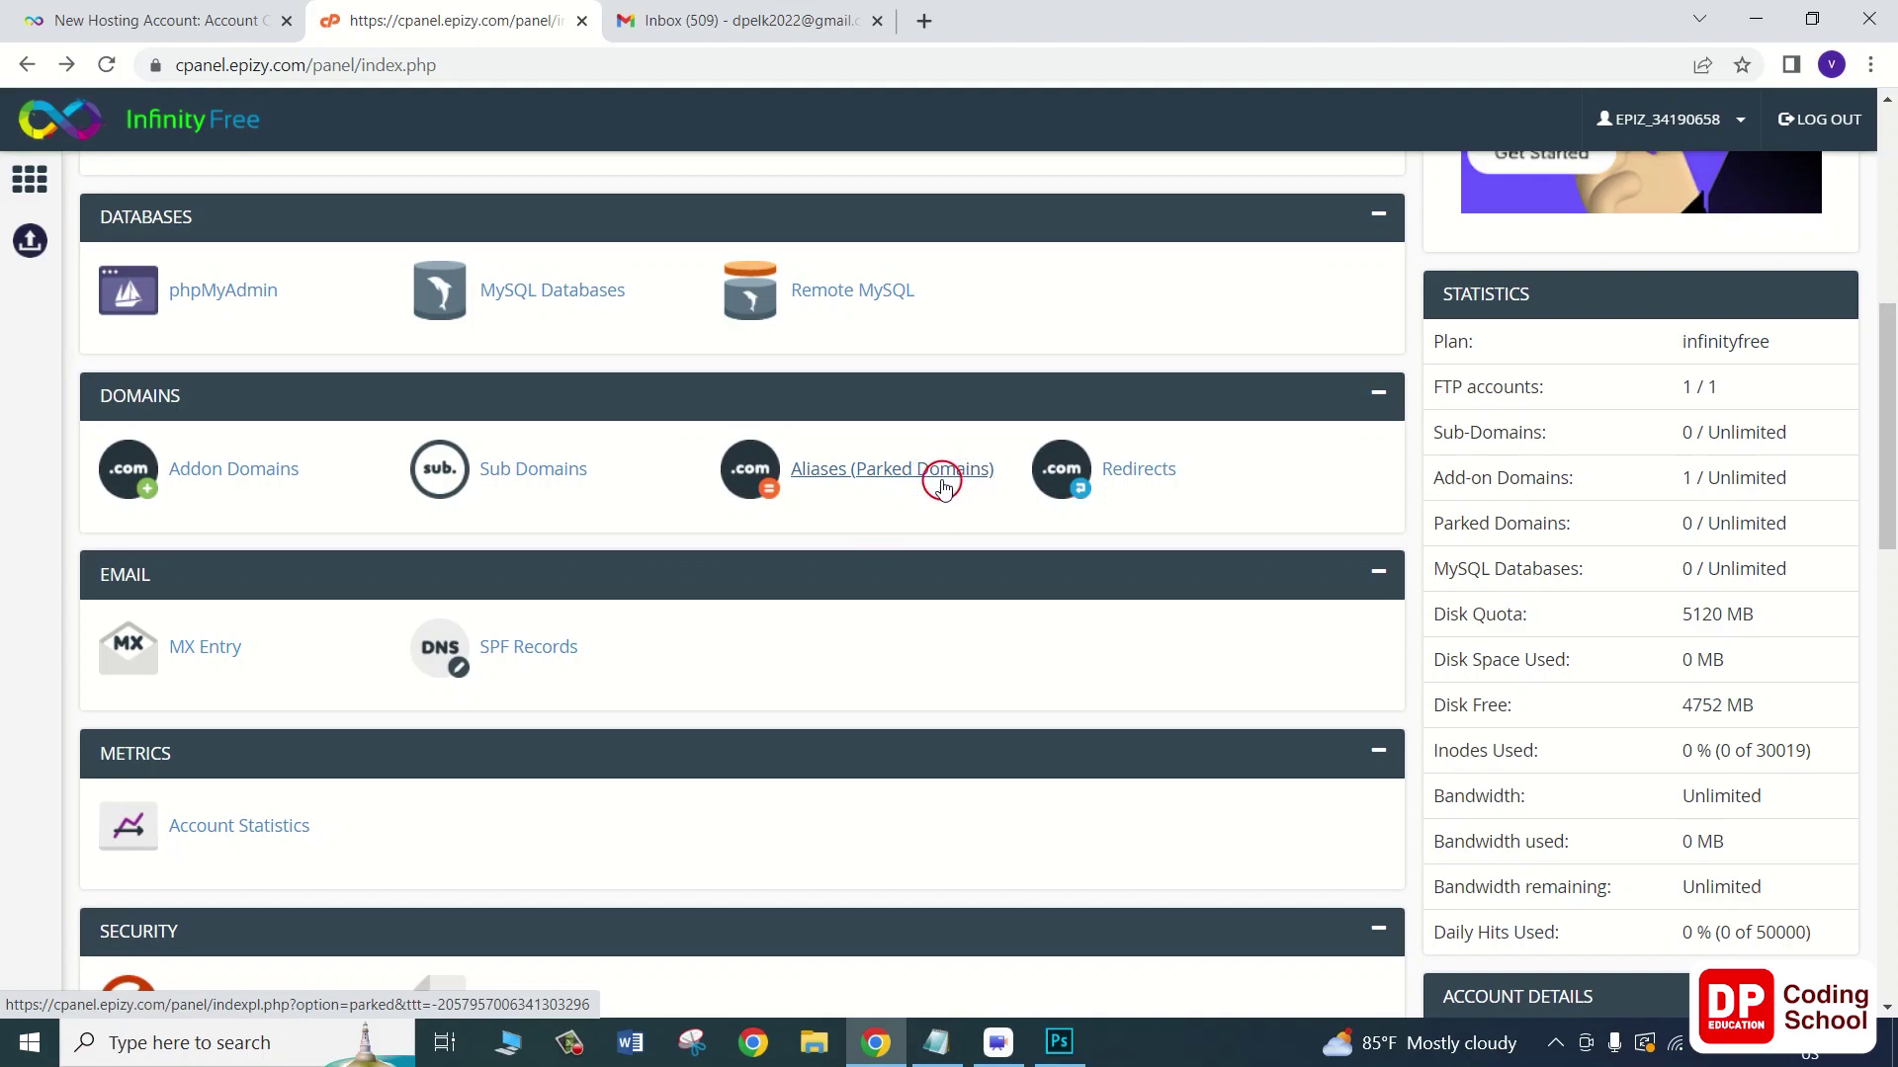
{"action": "scroll", "coordinate": [1133, 474], "scroll_direction": "down", "scroll_amount": 3}
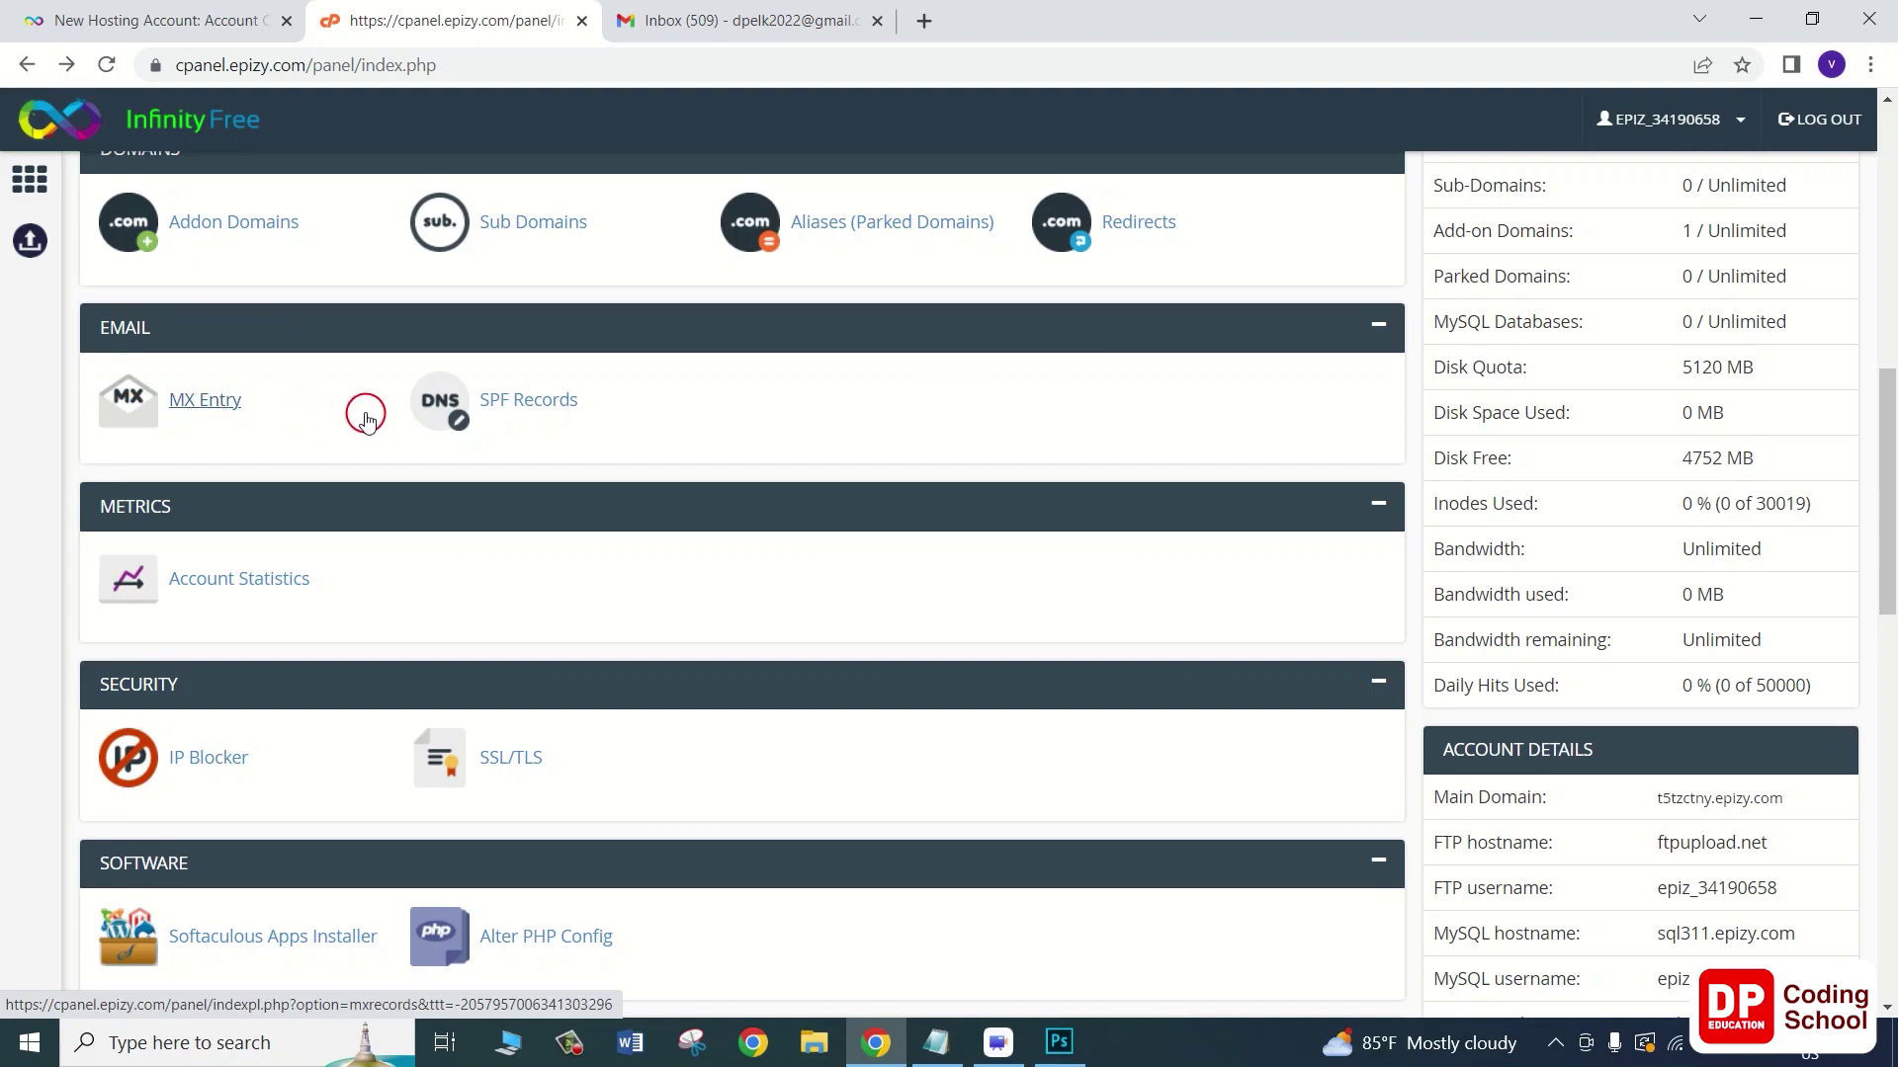
{"action": "scroll", "coordinate": [345, 475], "scroll_direction": "down", "scroll_amount": 1}
{"action": "scroll", "coordinate": [348, 479], "scroll_direction": "down", "scroll_amount": 2}
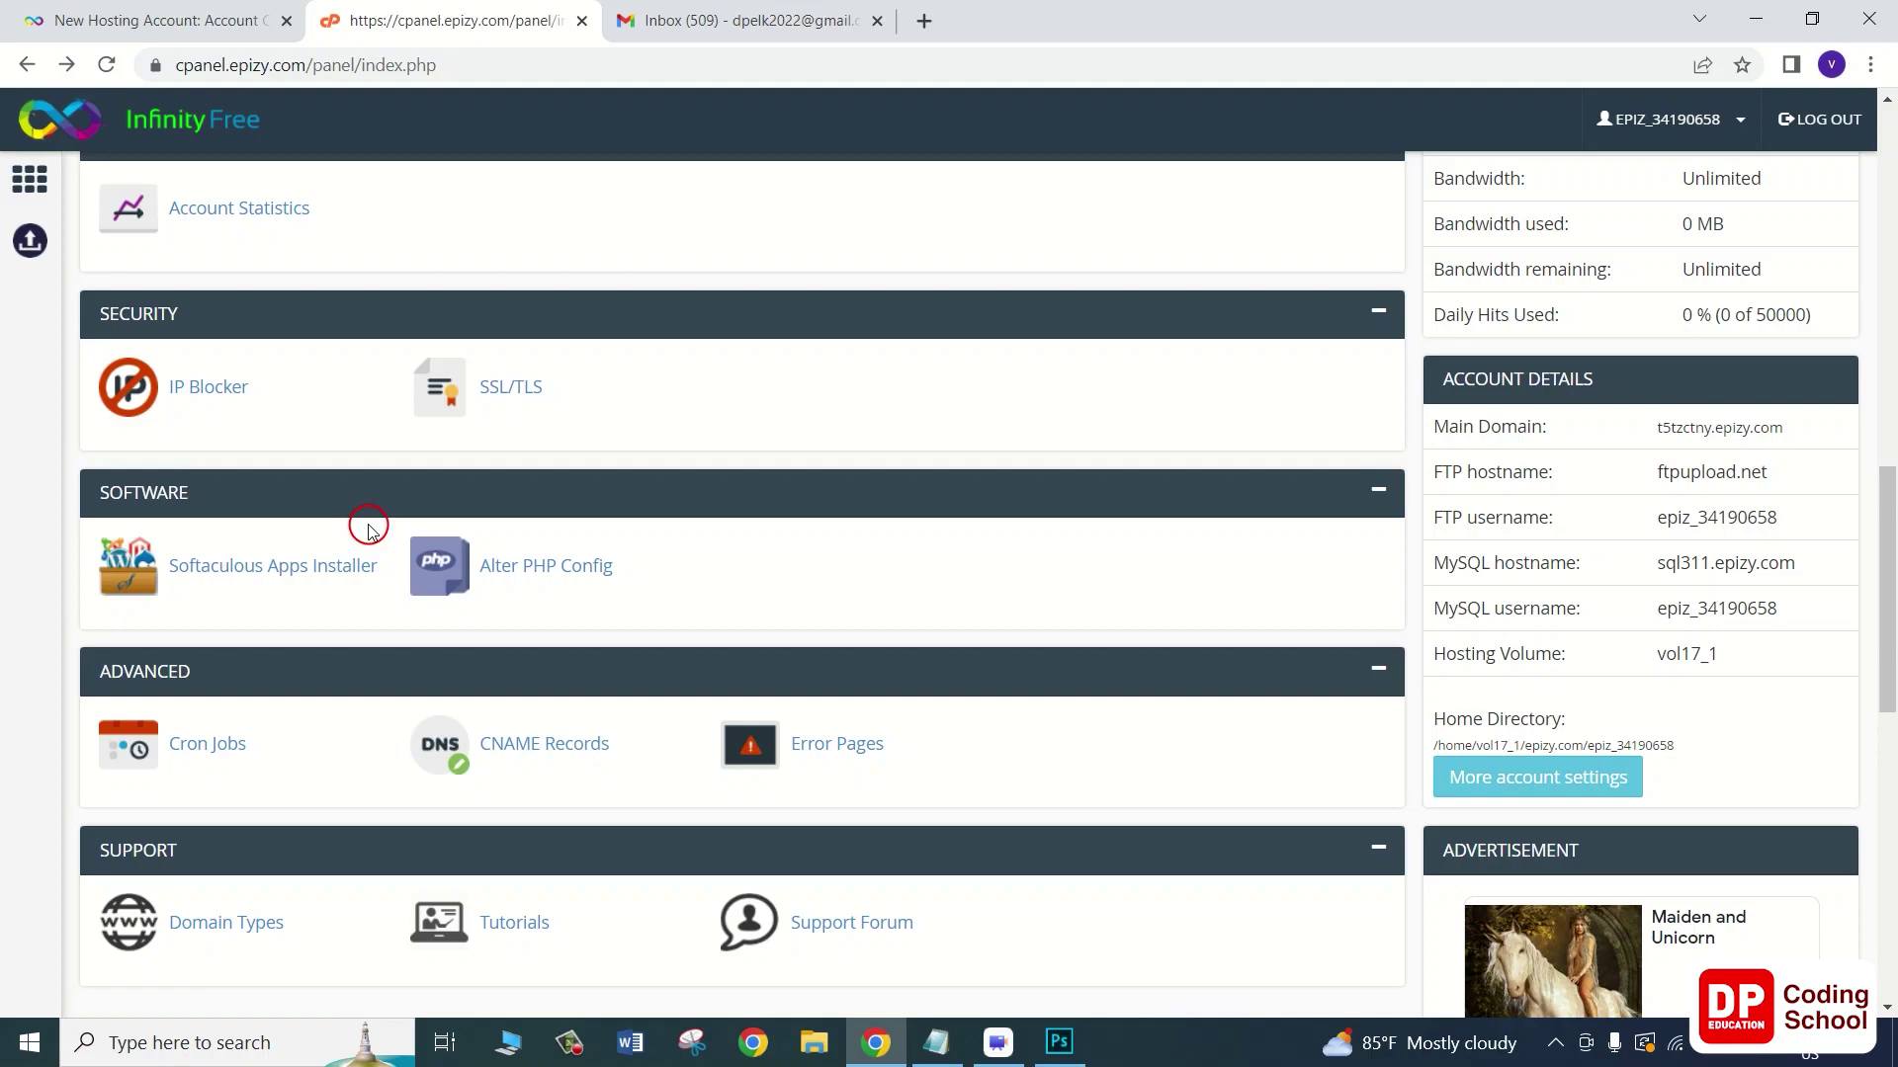
{"action": "scroll", "coordinate": [368, 531], "scroll_direction": "up", "scroll_amount": 13}
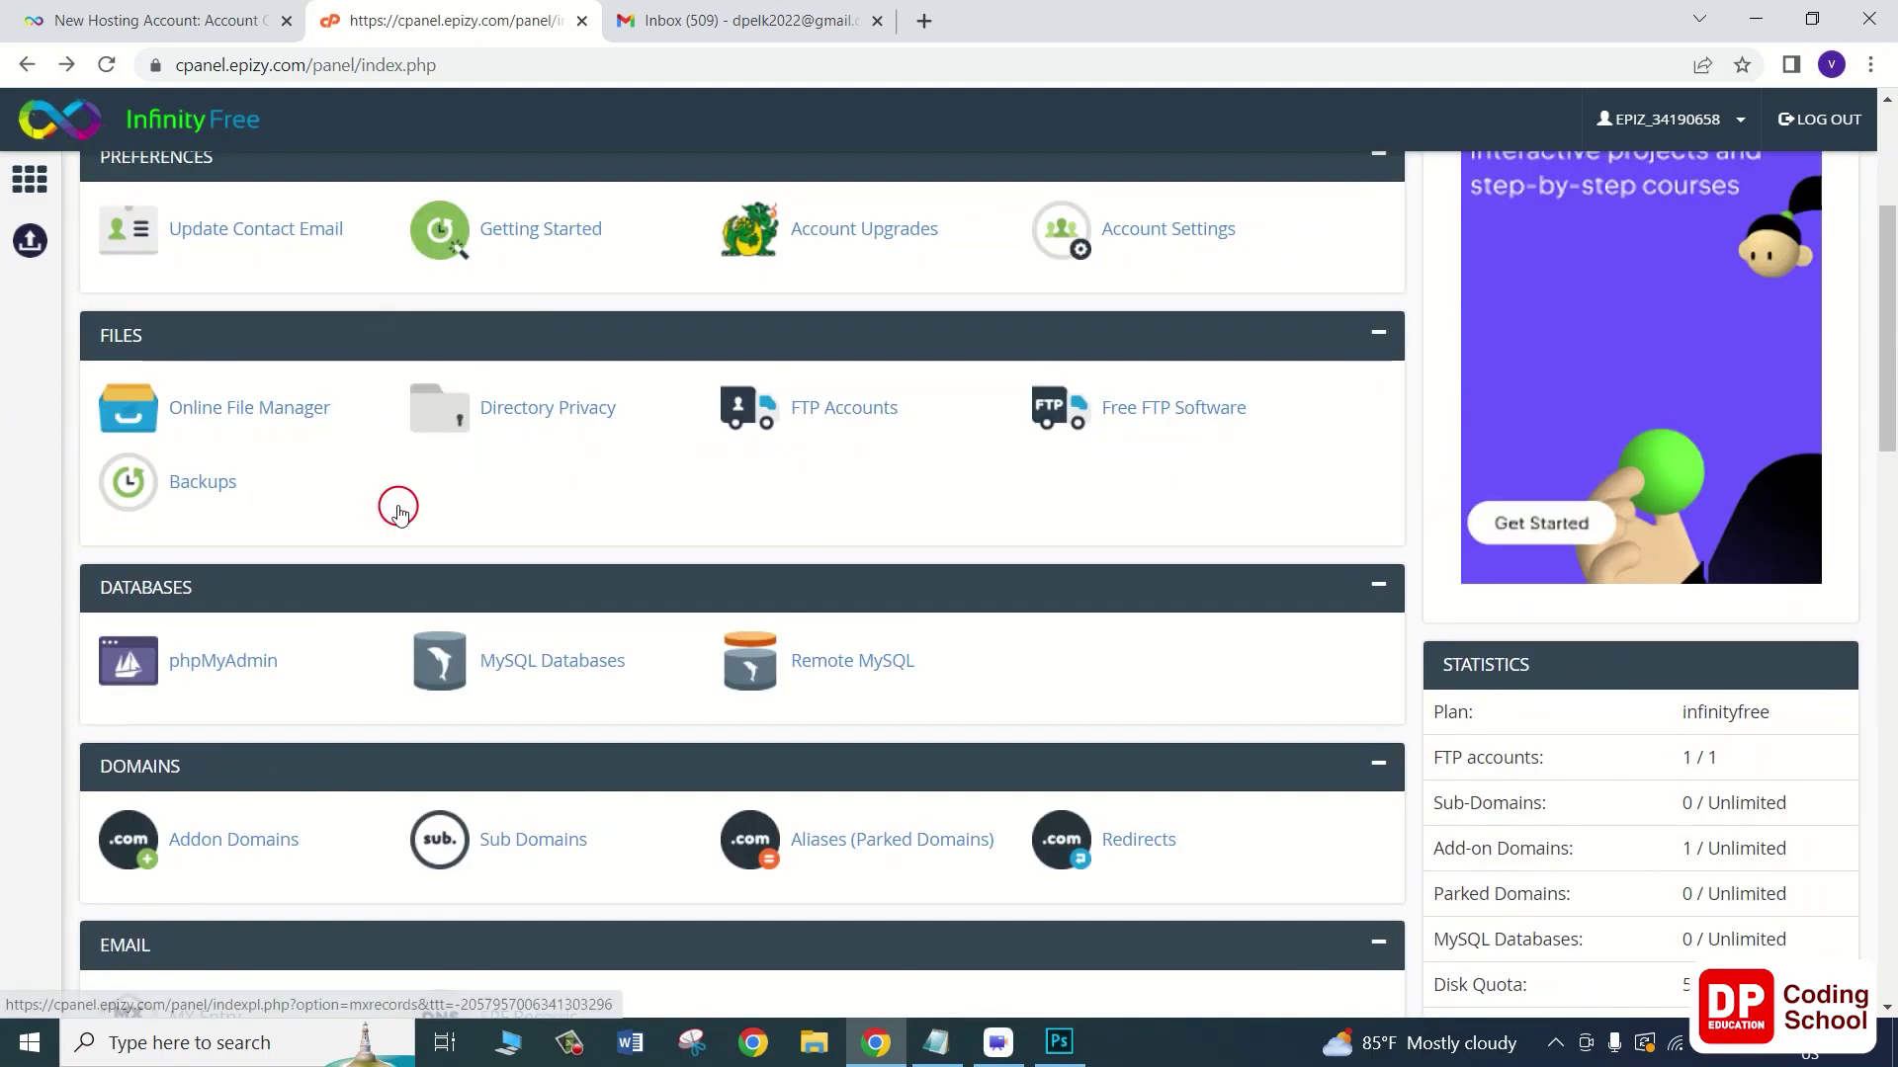
{"action": "scroll", "coordinate": [393, 509], "scroll_direction": "down", "scroll_amount": 13}
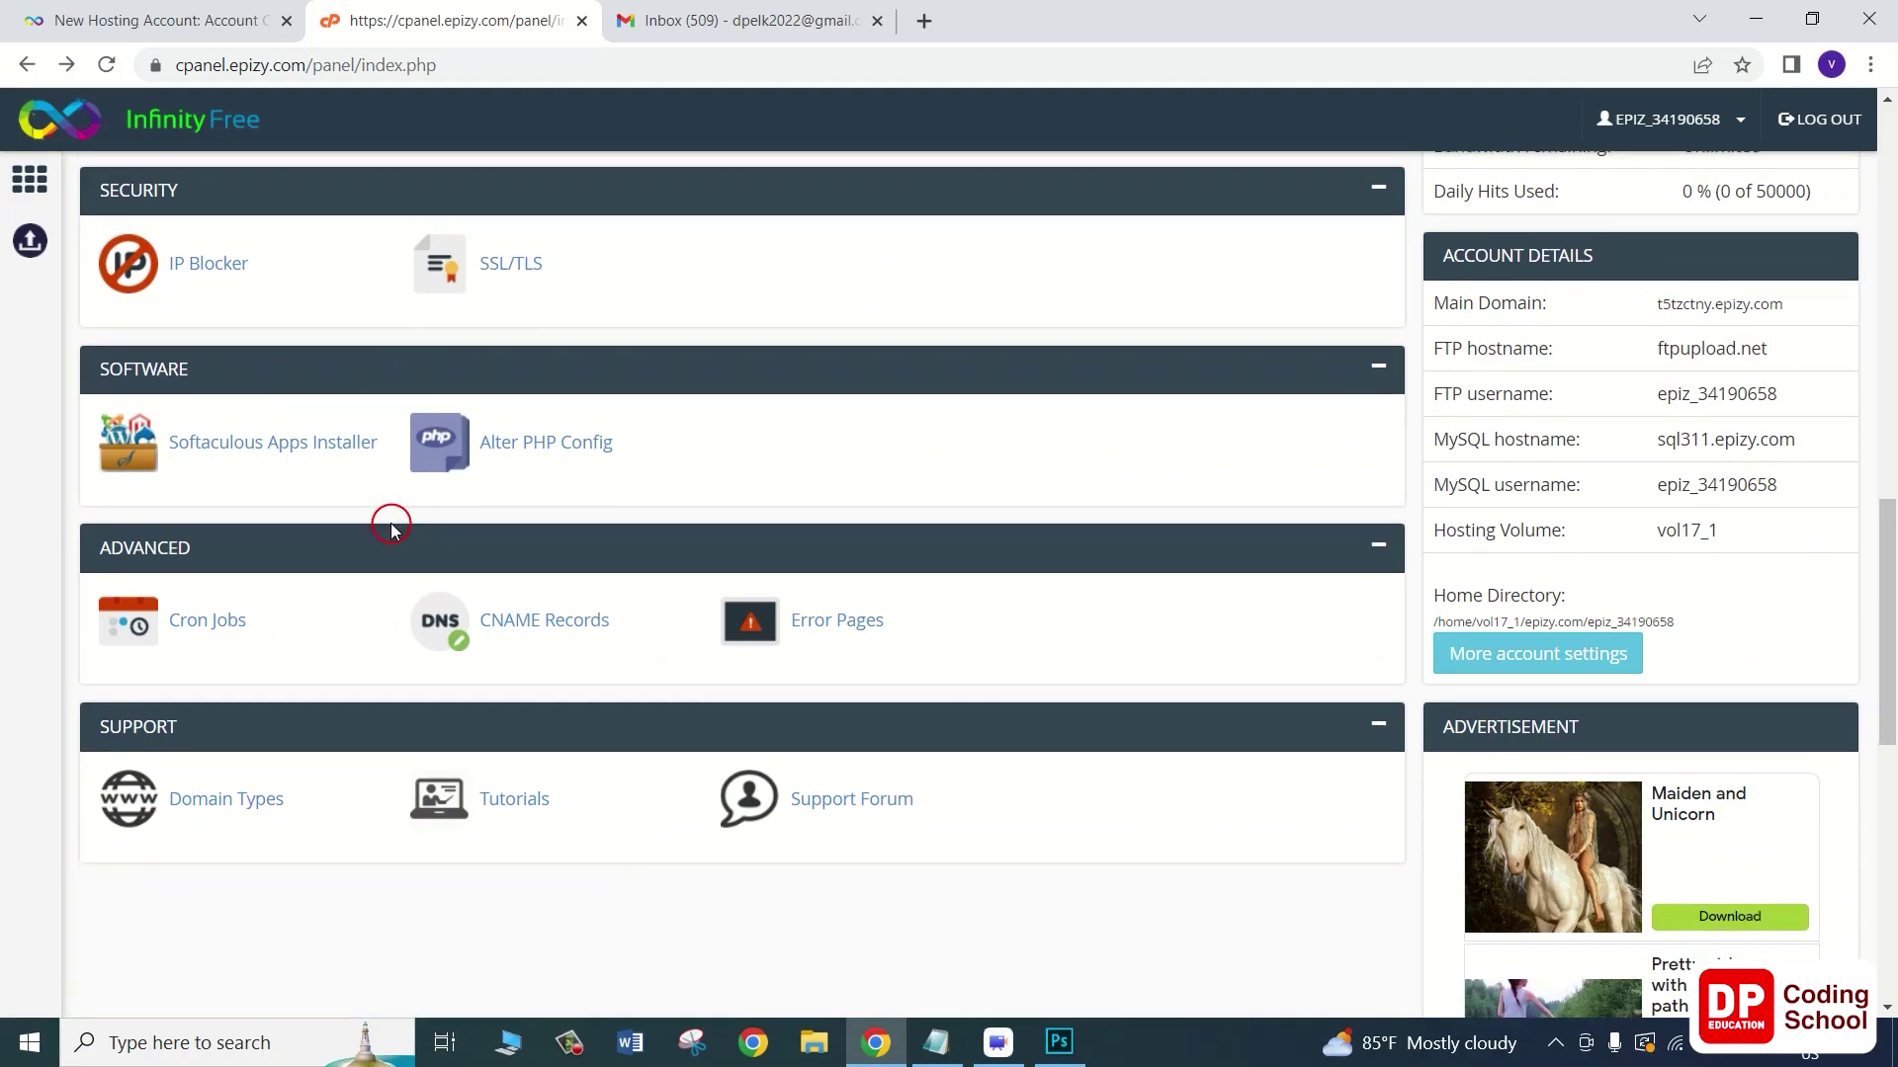
Step: Open the Softaculous Apps Installer, browse its top scripts and open the WordPress installation form
{"action": "scroll", "coordinate": [393, 524], "scroll_direction": "up", "scroll_amount": 2}
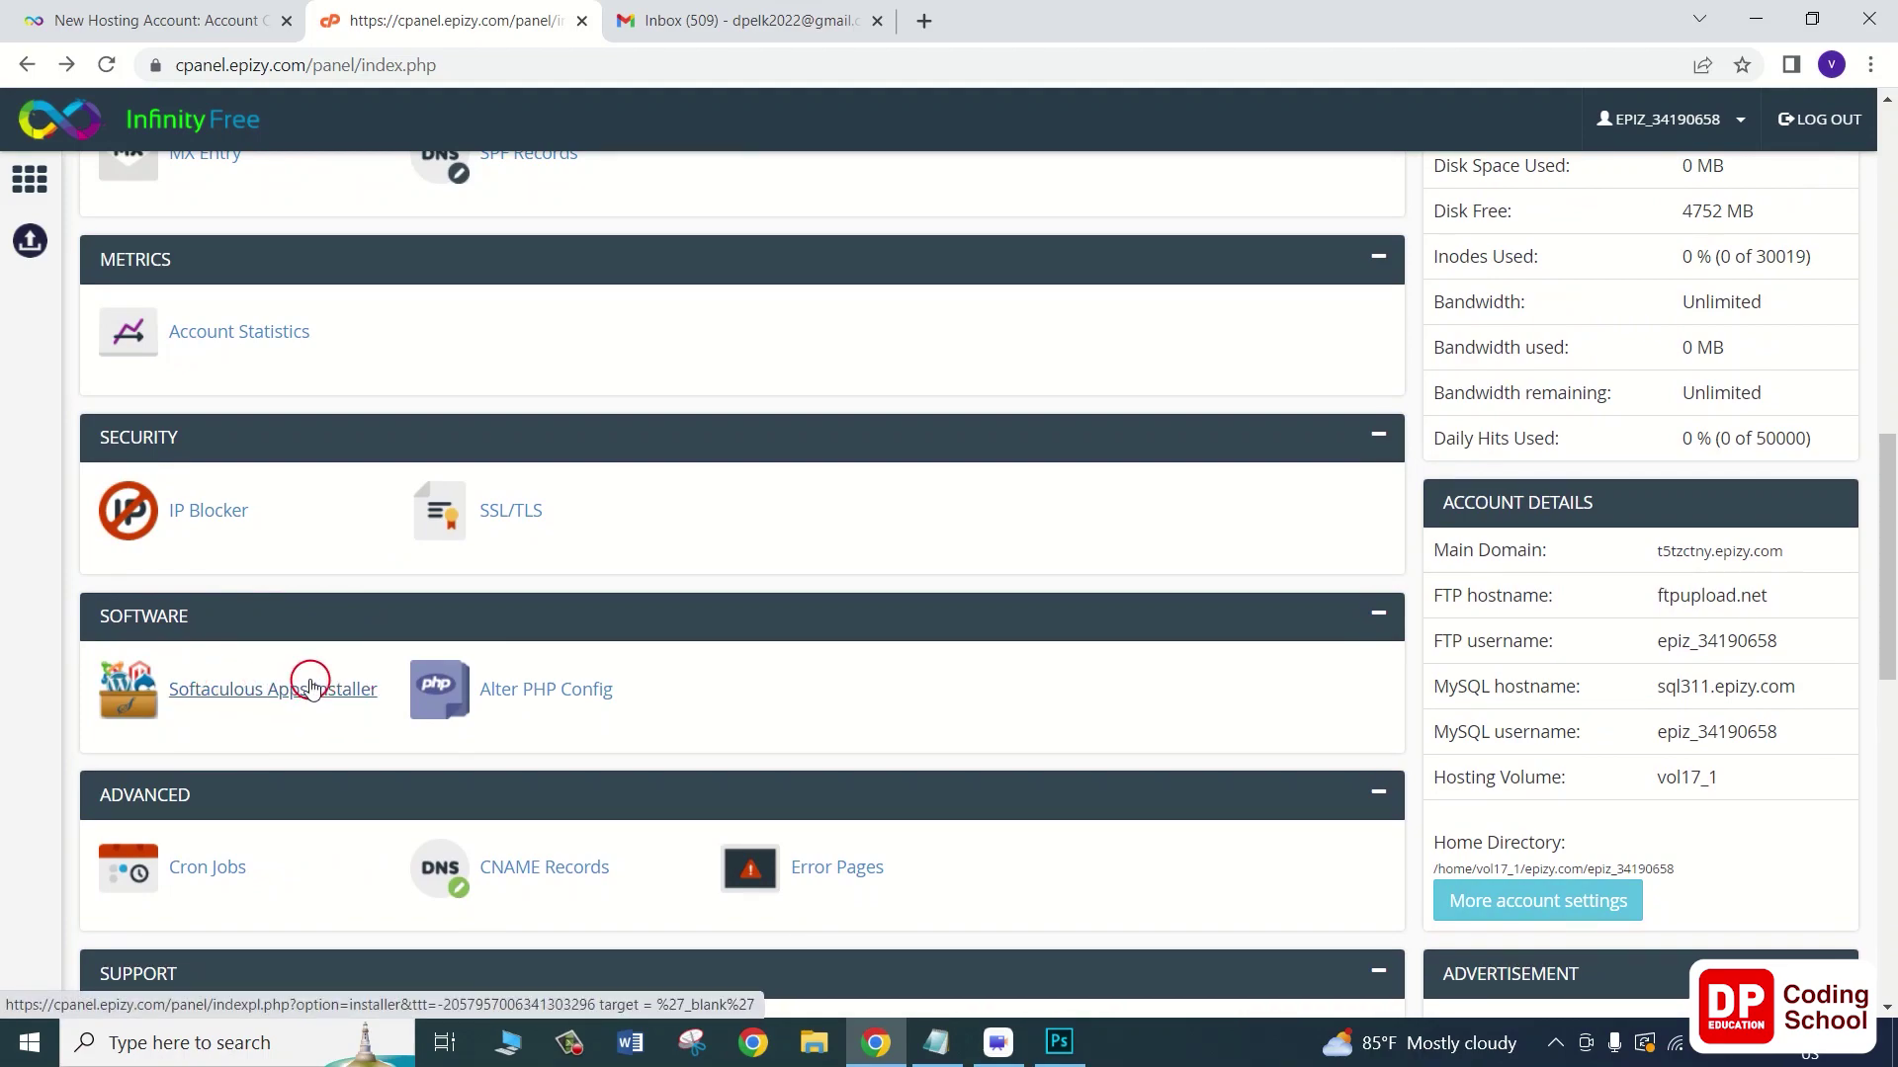
{"action": "left_click", "coordinate": [212, 683]}
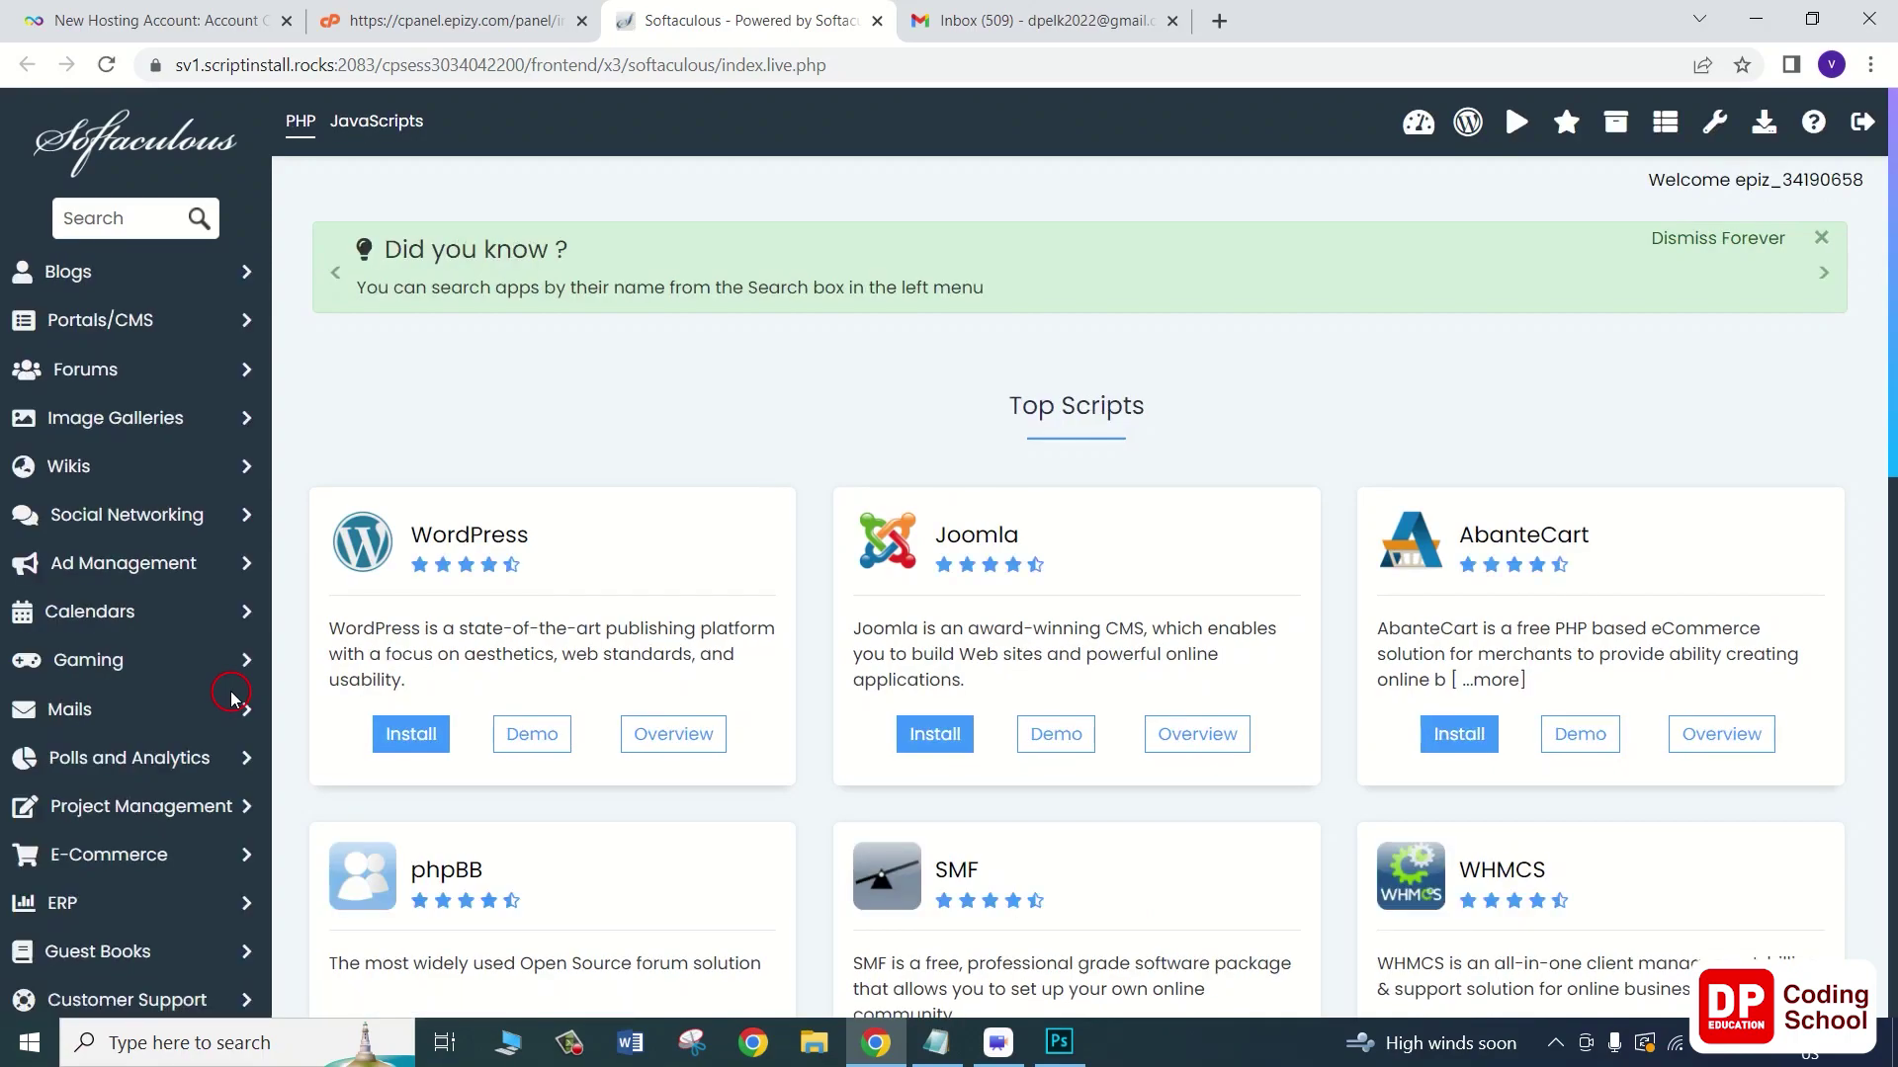
{"action": "scroll", "coordinate": [761, 578], "scroll_direction": "down", "scroll_amount": 3}
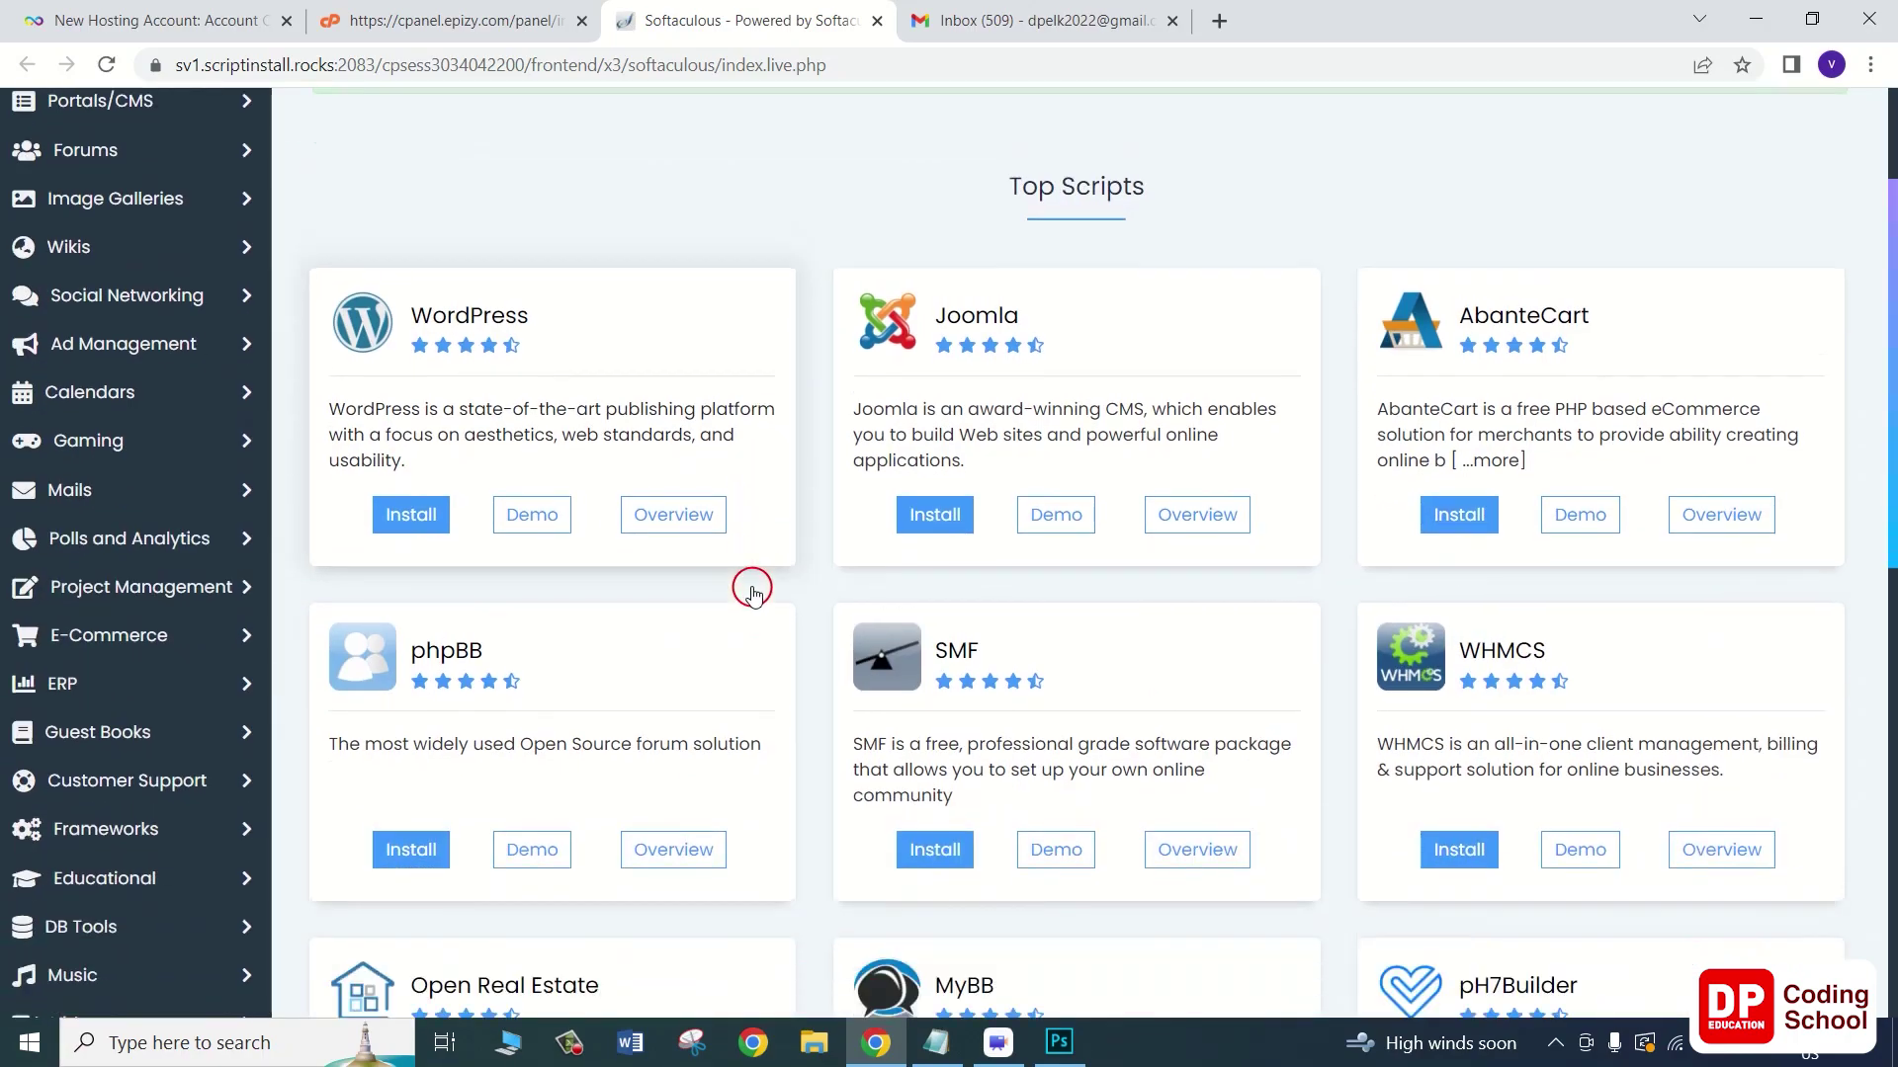
{"action": "scroll", "coordinate": [721, 619], "scroll_direction": "down", "scroll_amount": 9}
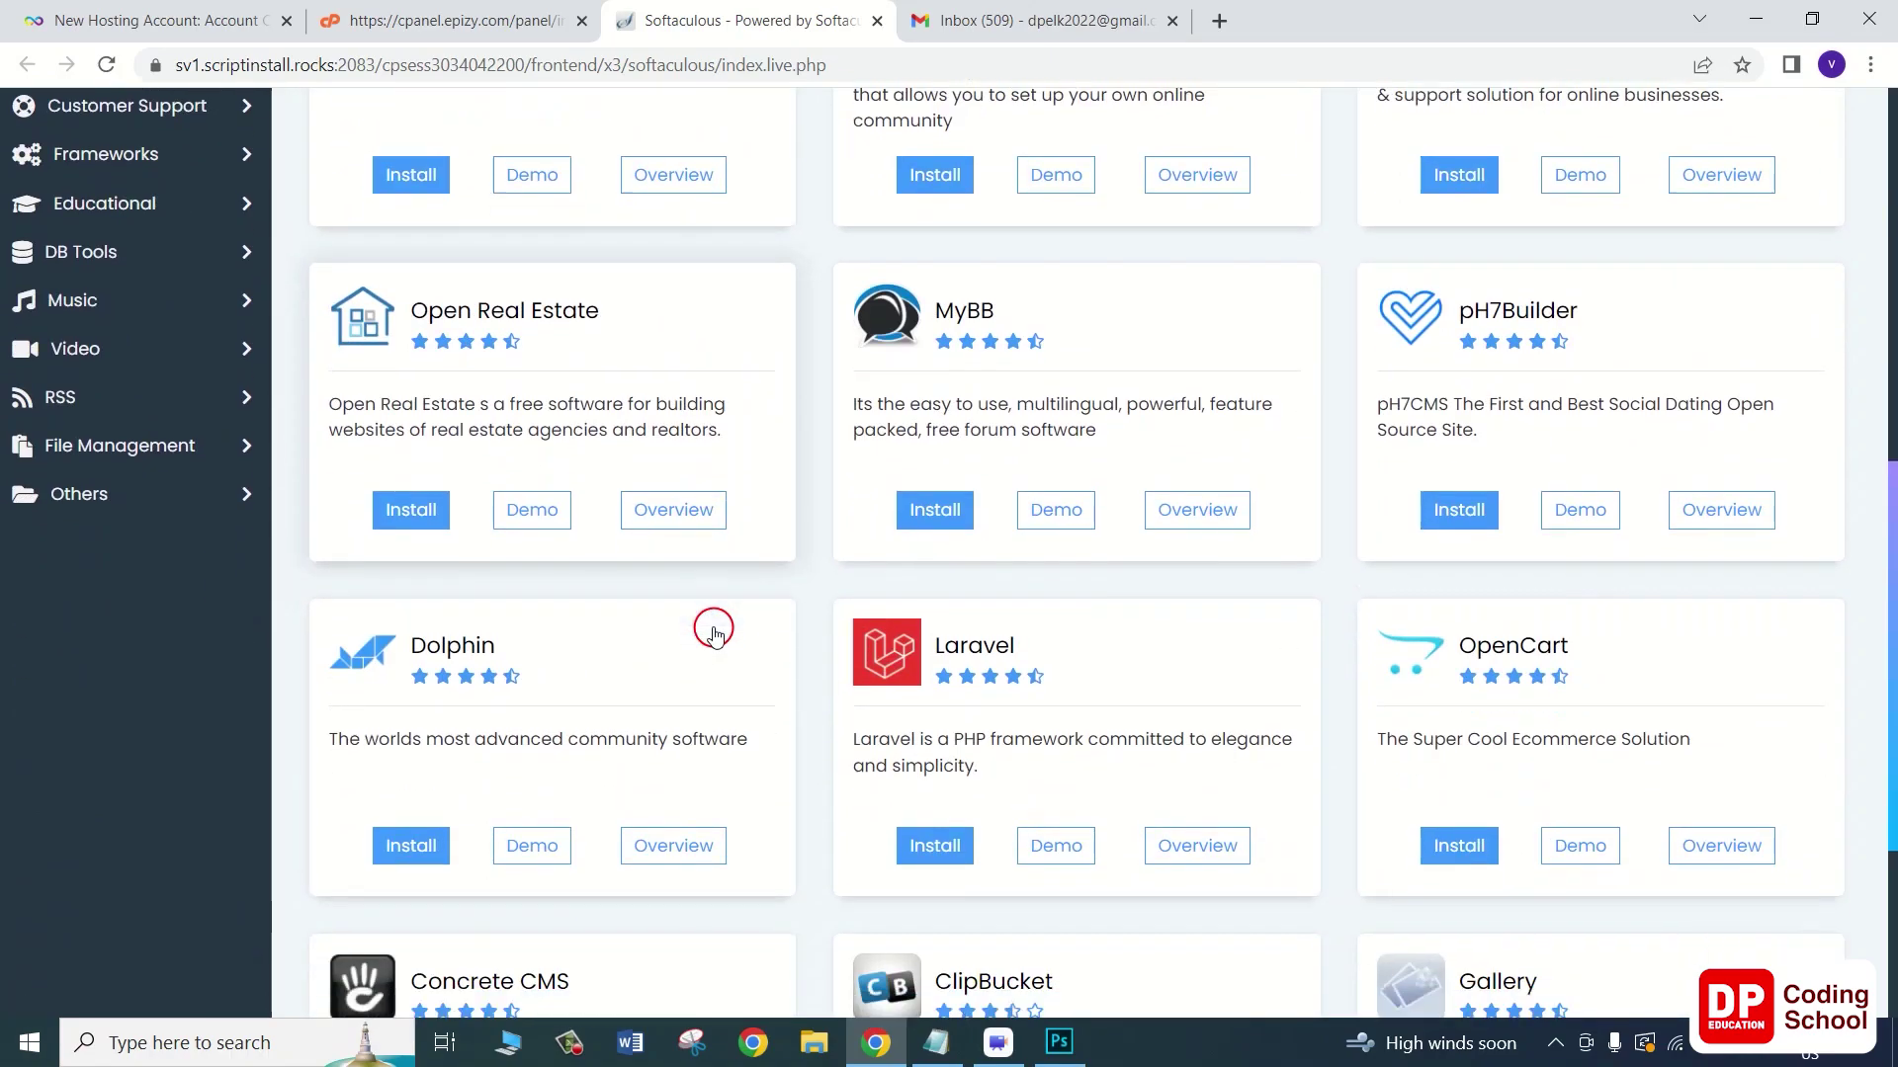
{"action": "scroll", "coordinate": [712, 632], "scroll_direction": "up", "scroll_amount": 11}
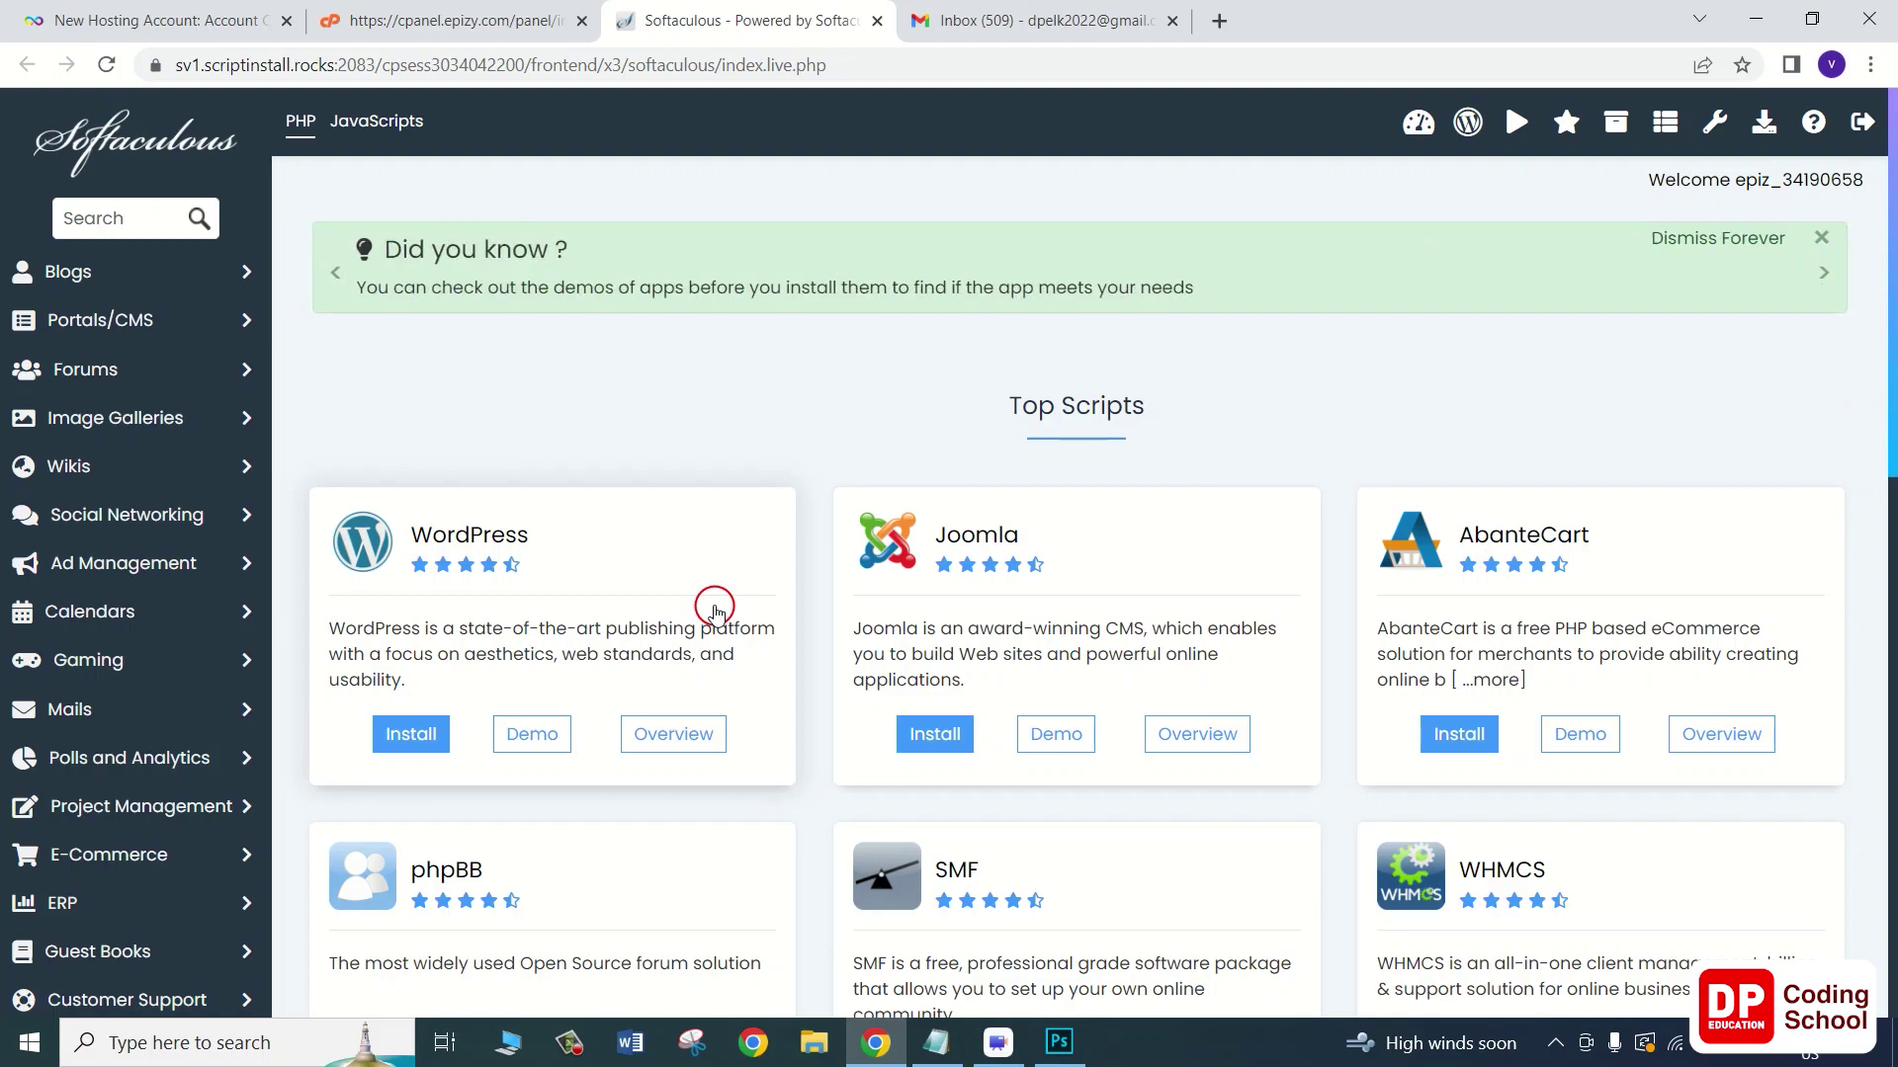
{"action": "scroll", "coordinate": [681, 682], "scroll_direction": "down", "scroll_amount": 2}
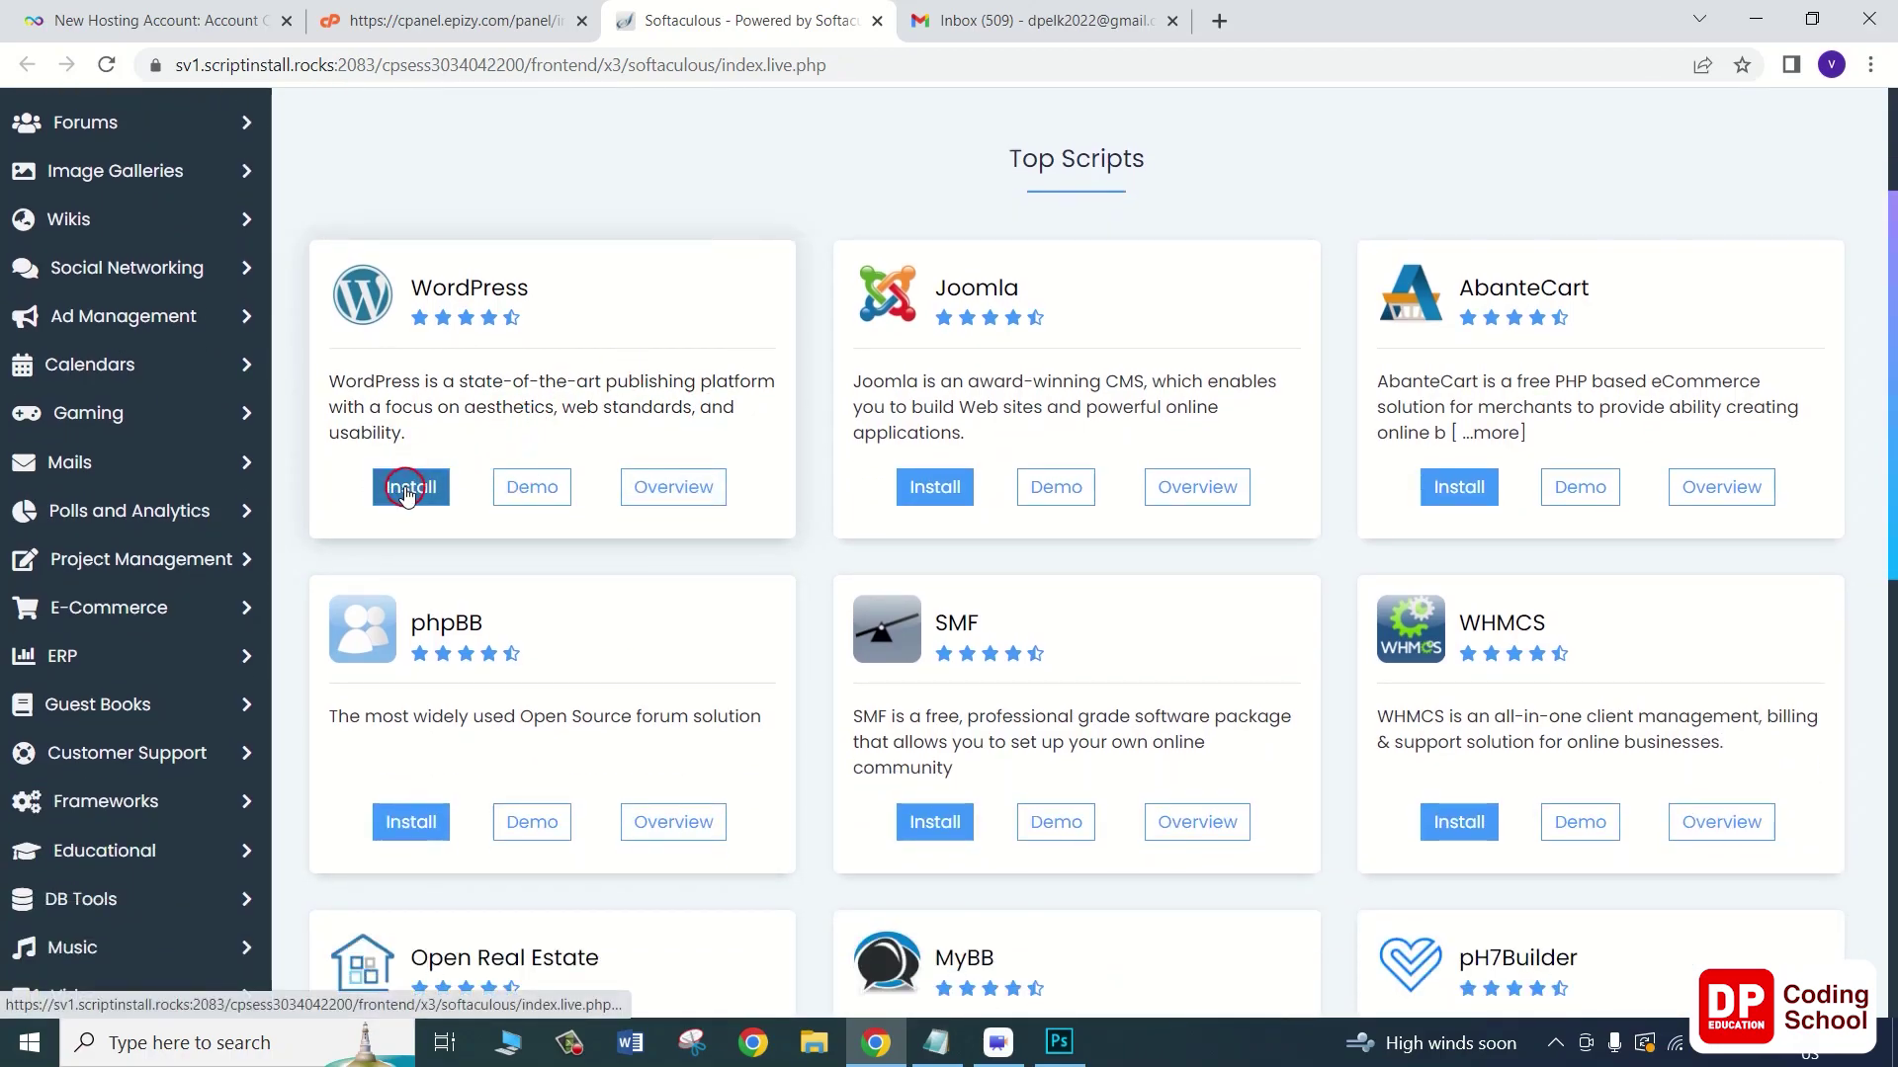
{"action": "left_click", "coordinate": [405, 490]}
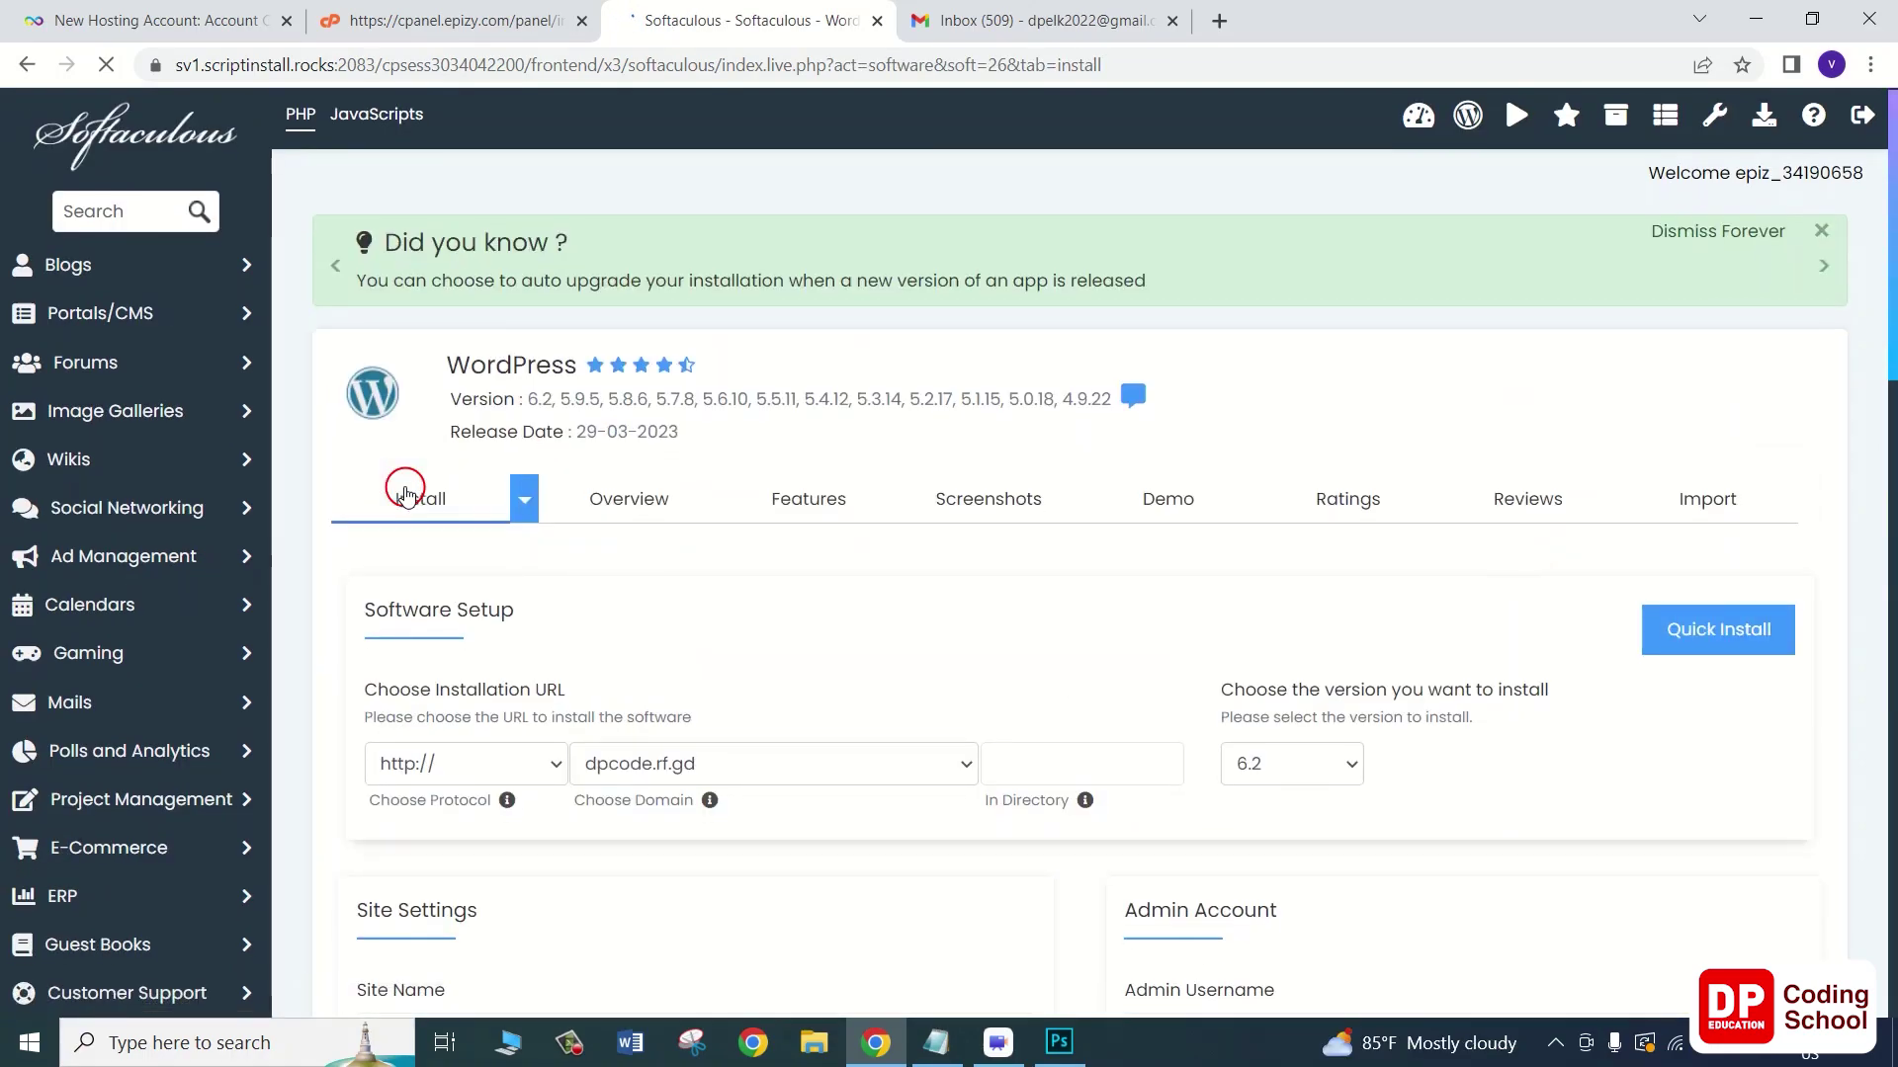
Step: Review the available protocol and domain options for the WordPress installation URL
{"action": "left_click", "coordinate": [534, 526]}
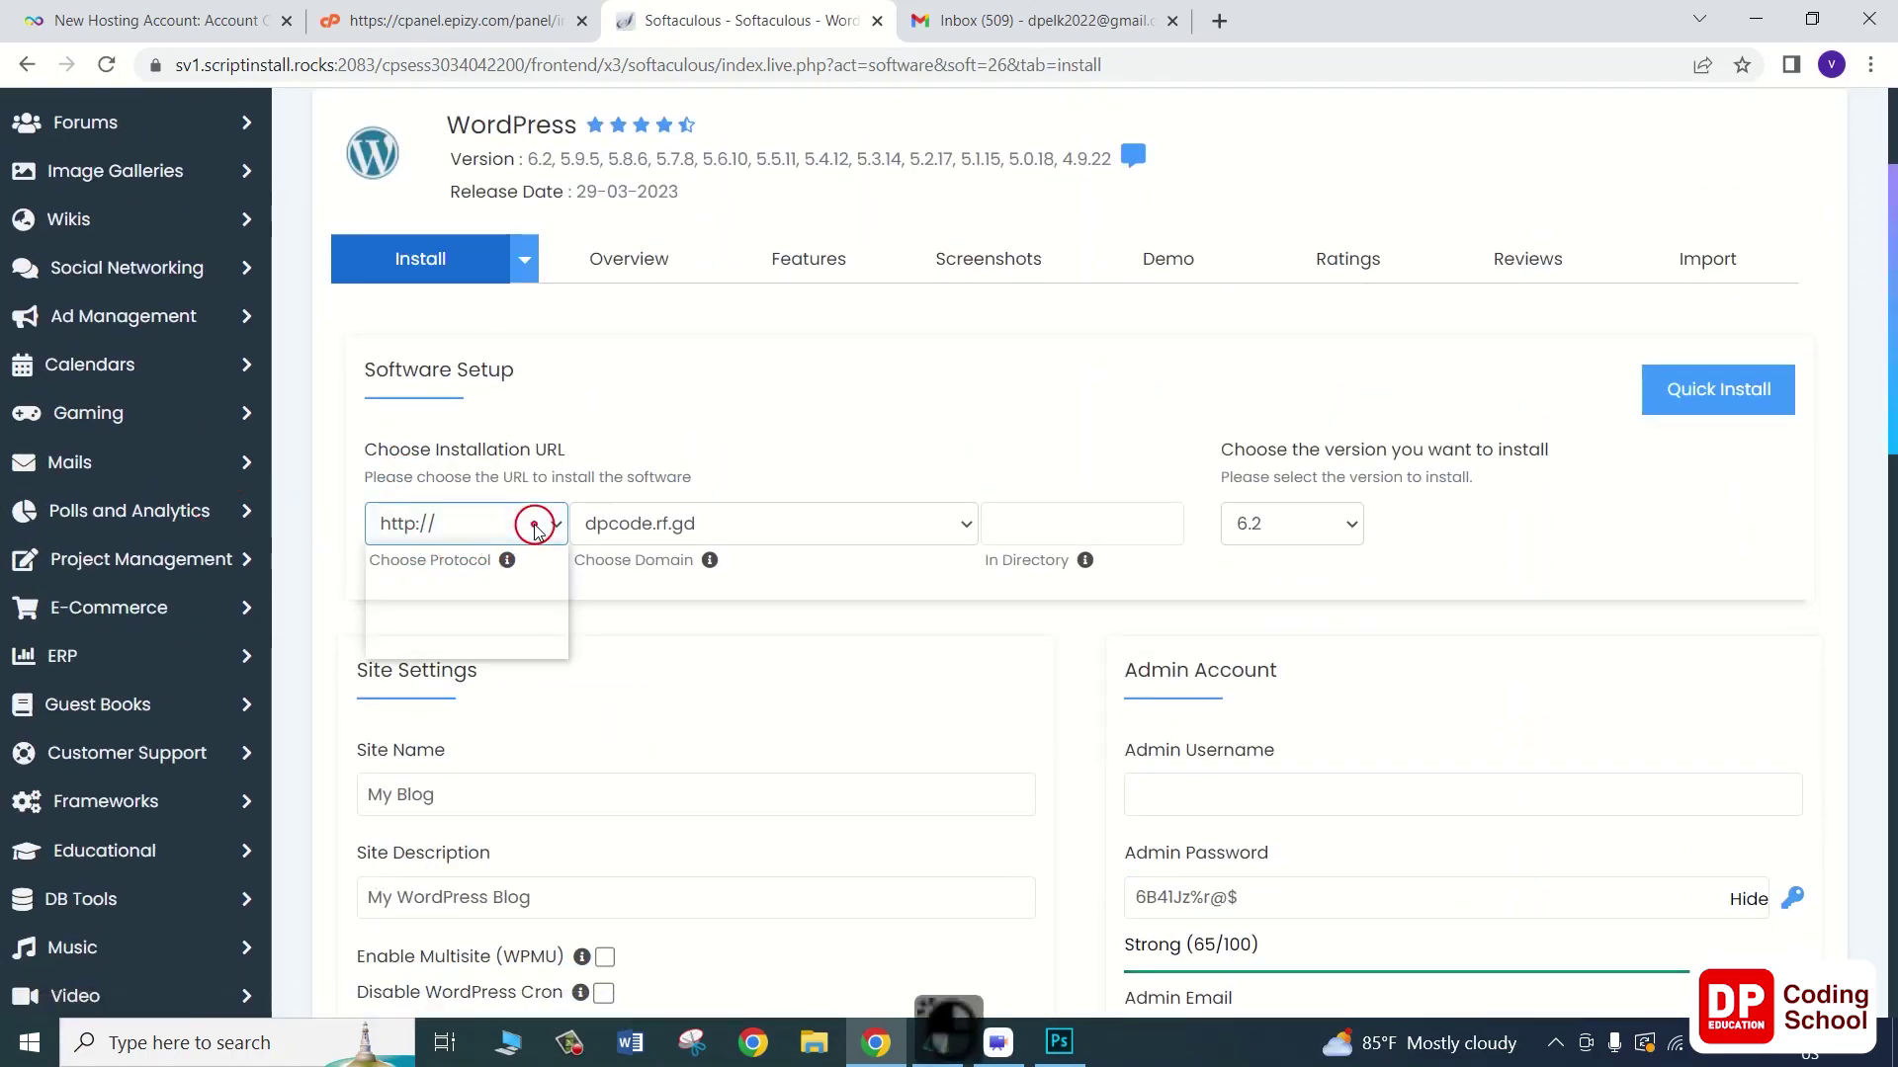
{"action": "left_click", "coordinate": [474, 526]}
{"action": "scroll", "coordinate": [444, 566], "scroll_direction": "down", "scroll_amount": 1}
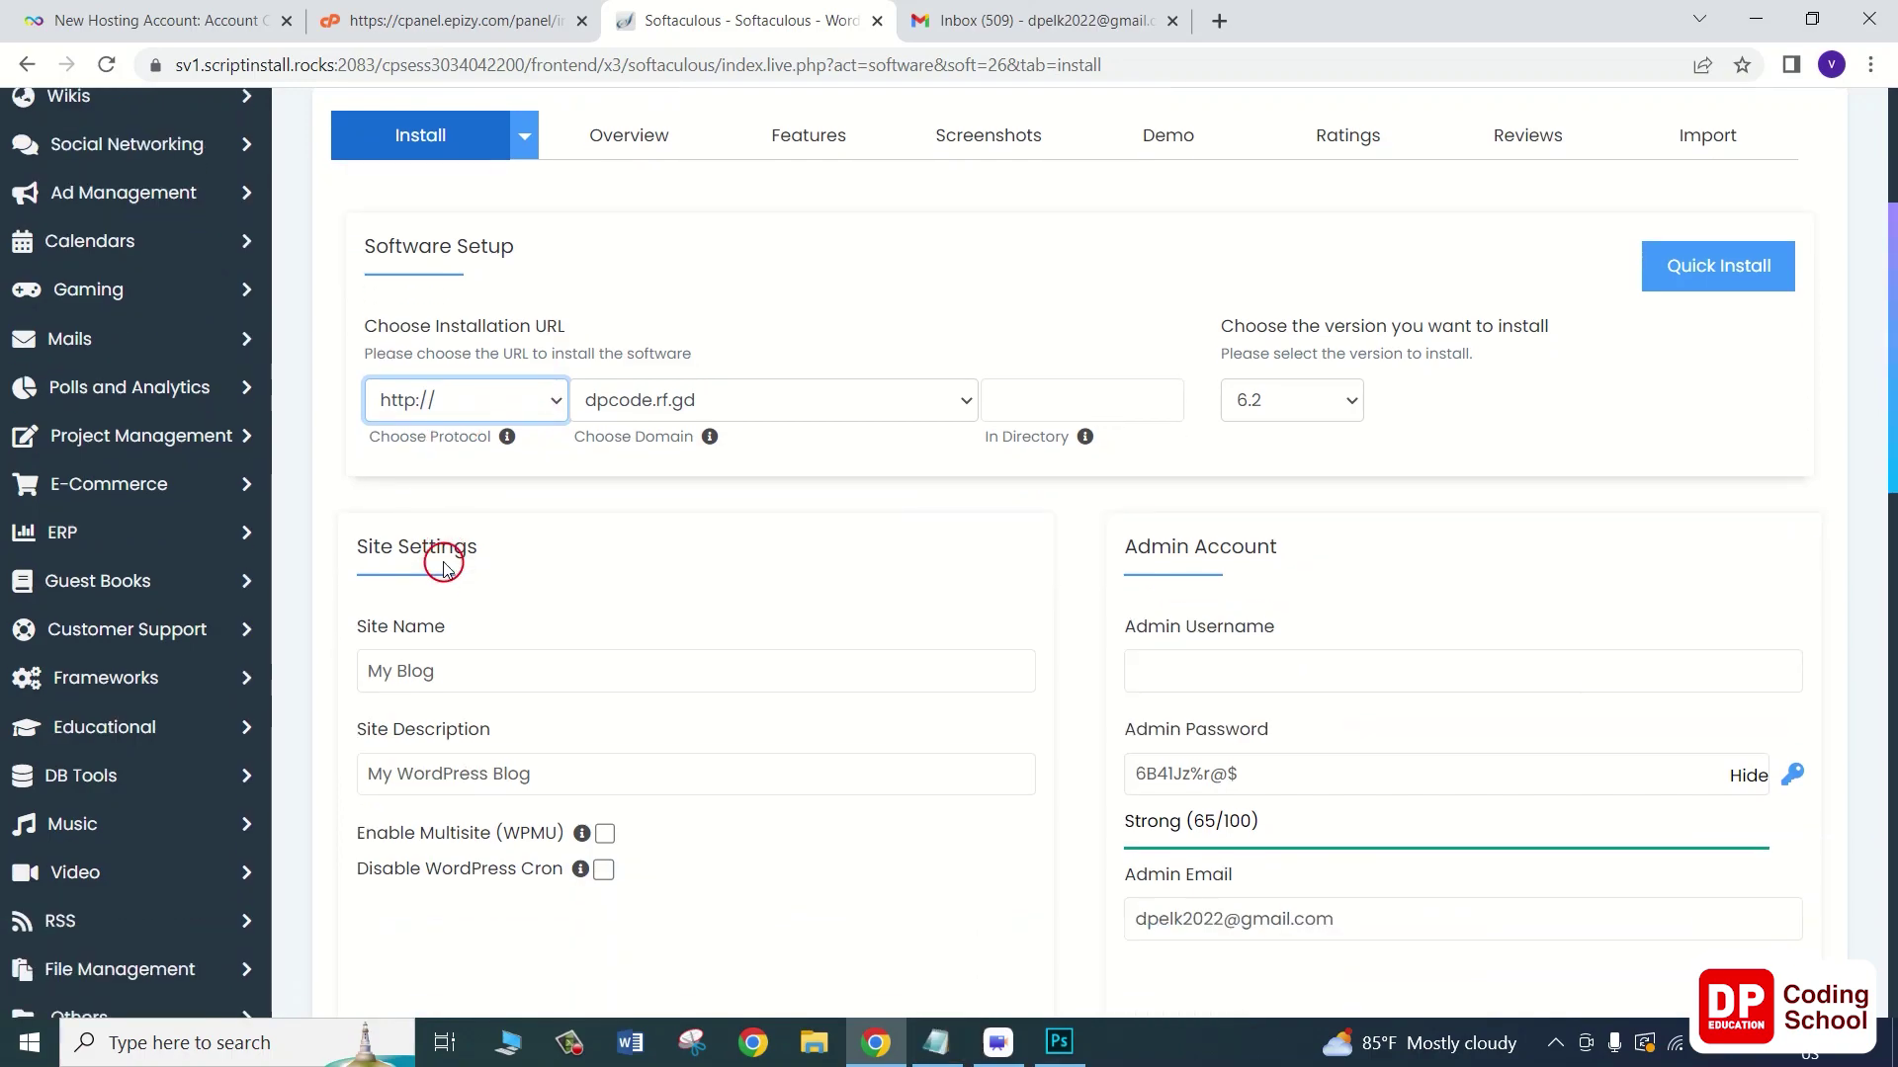
{"action": "left_click", "coordinate": [784, 398]}
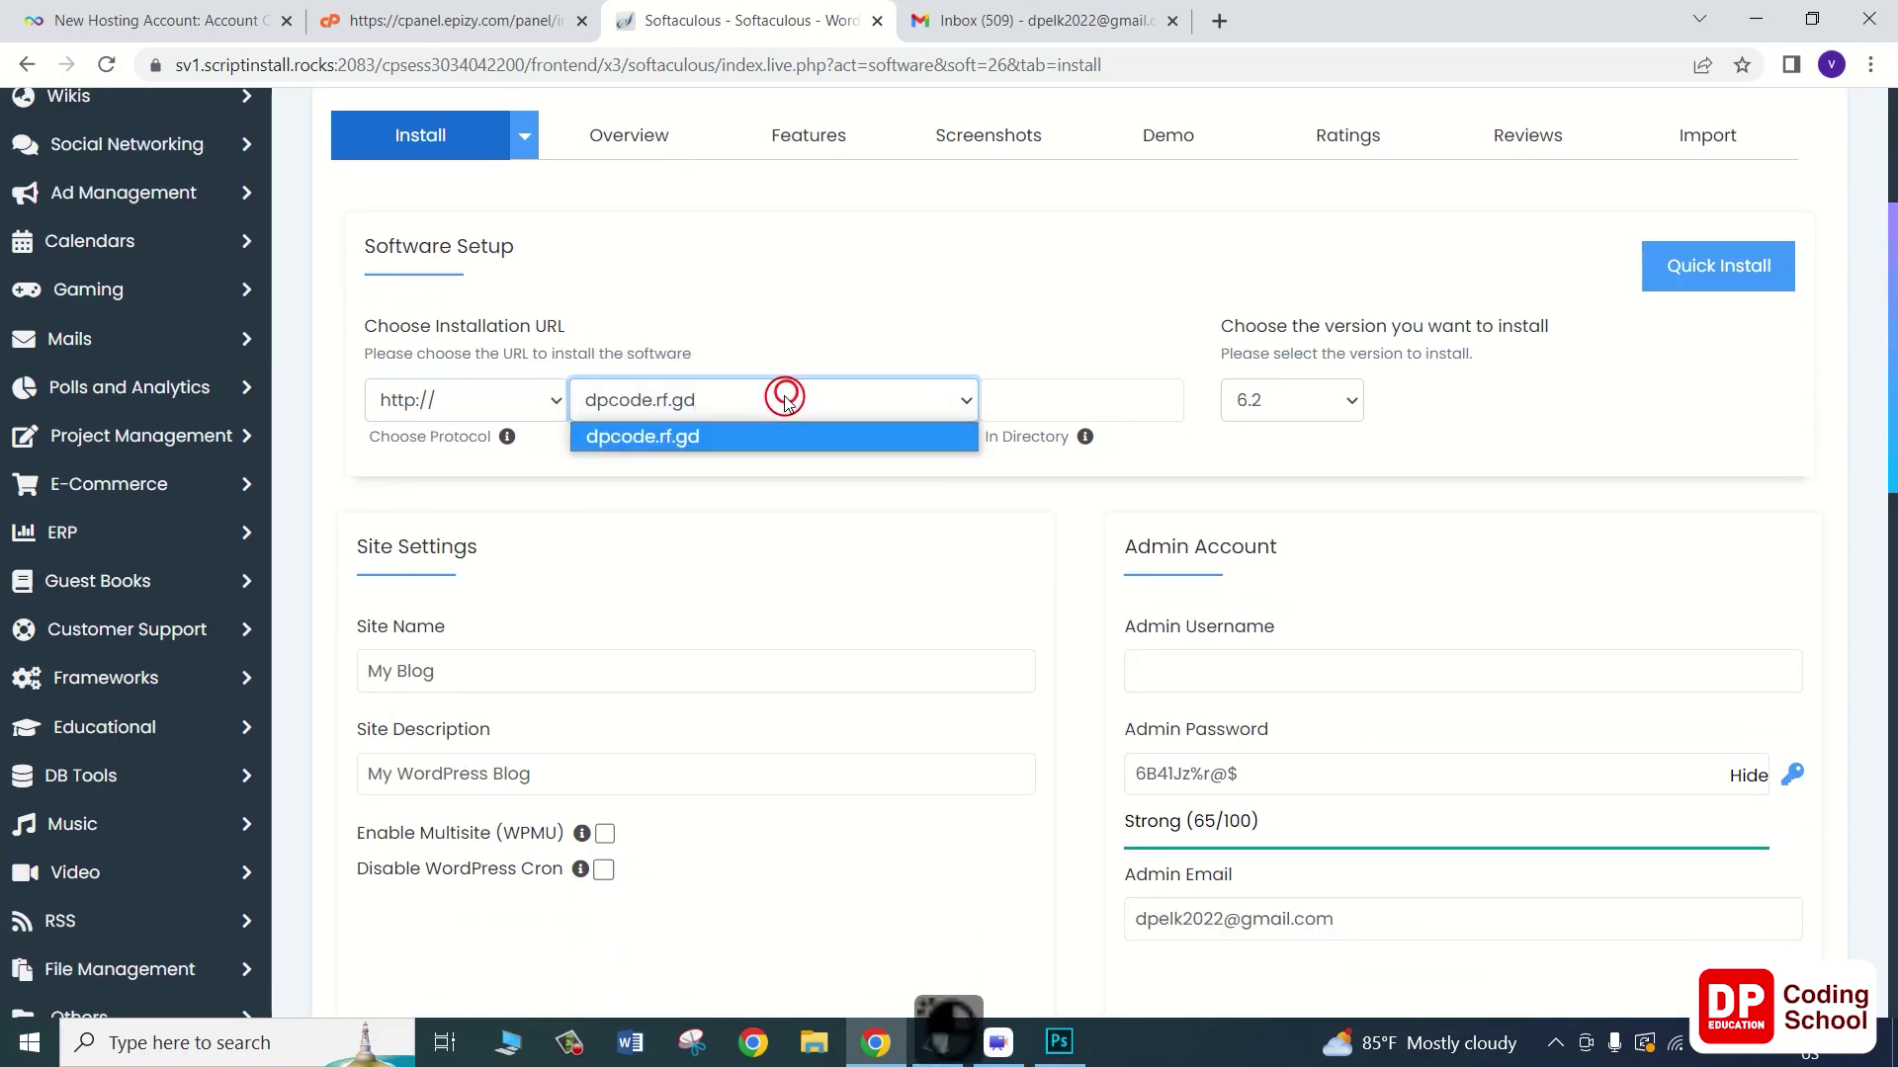
{"action": "left_click", "coordinate": [784, 398]}
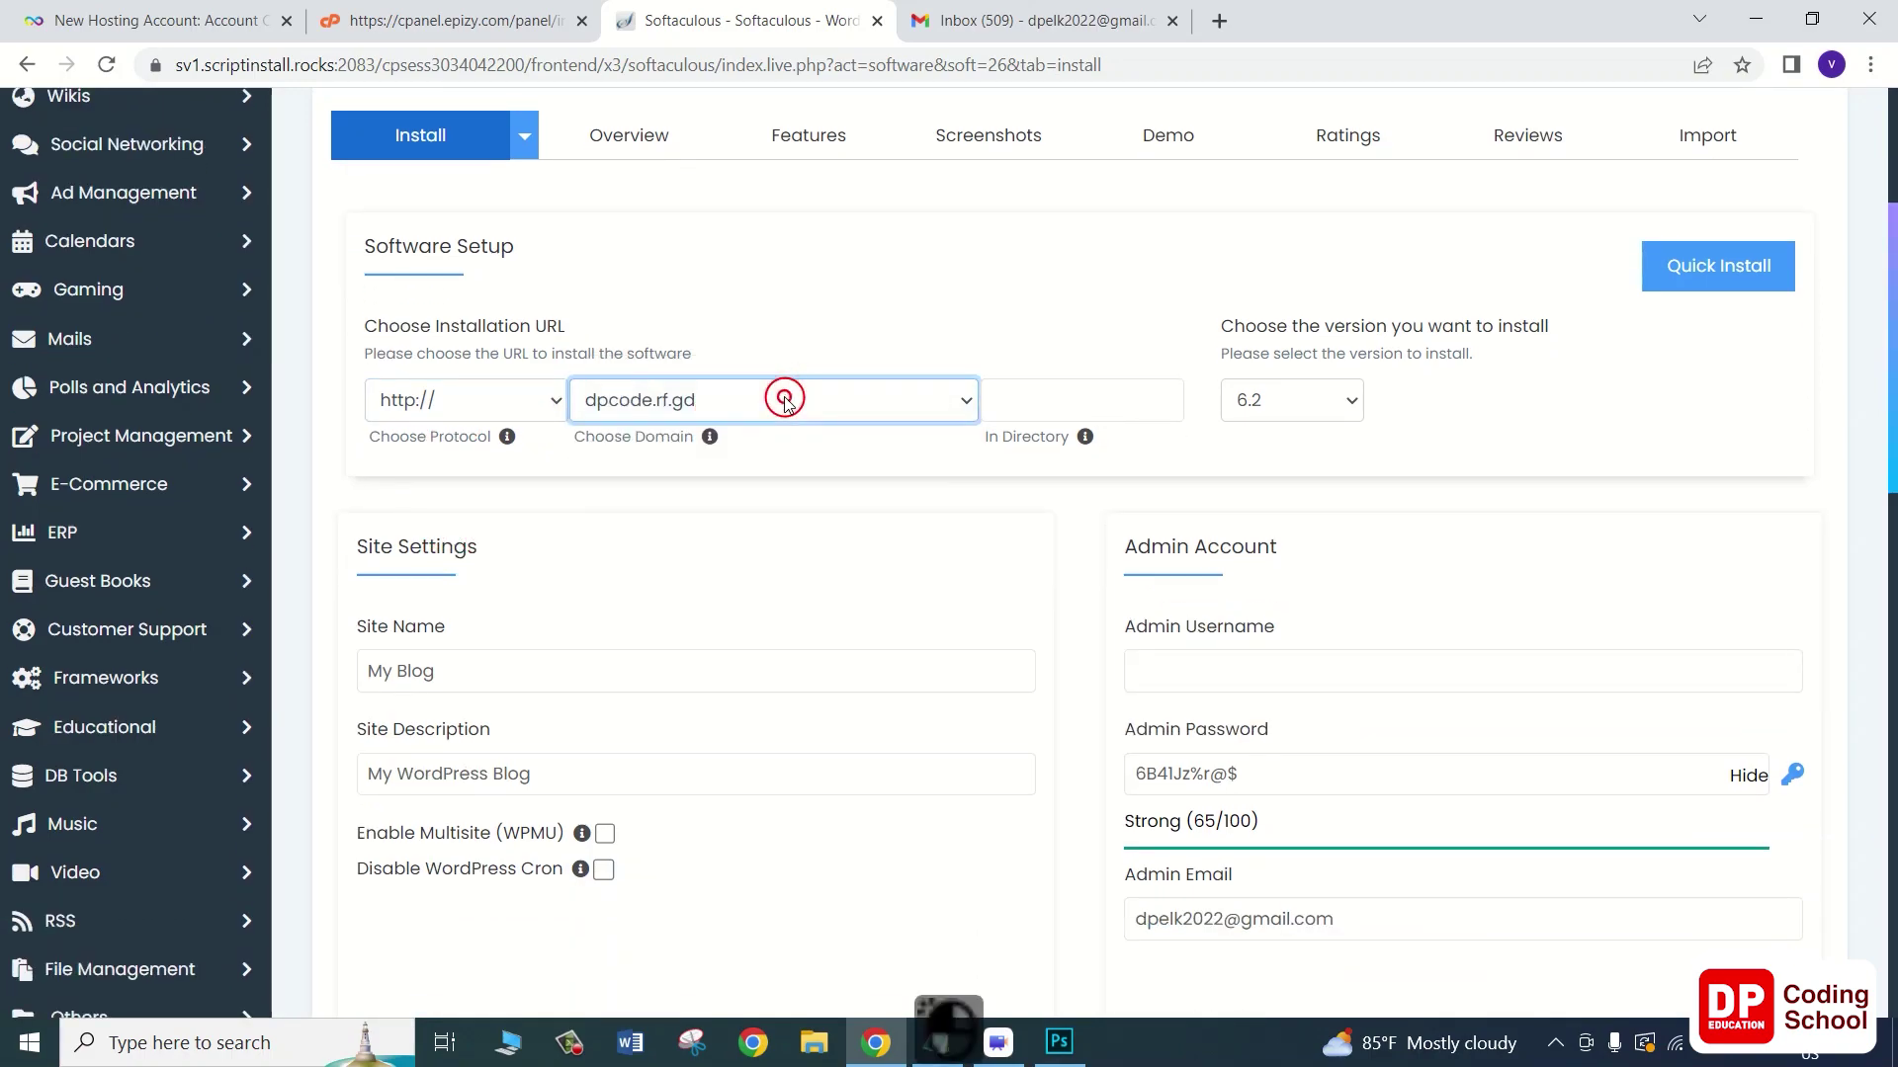
{"action": "left_click", "coordinate": [491, 413]}
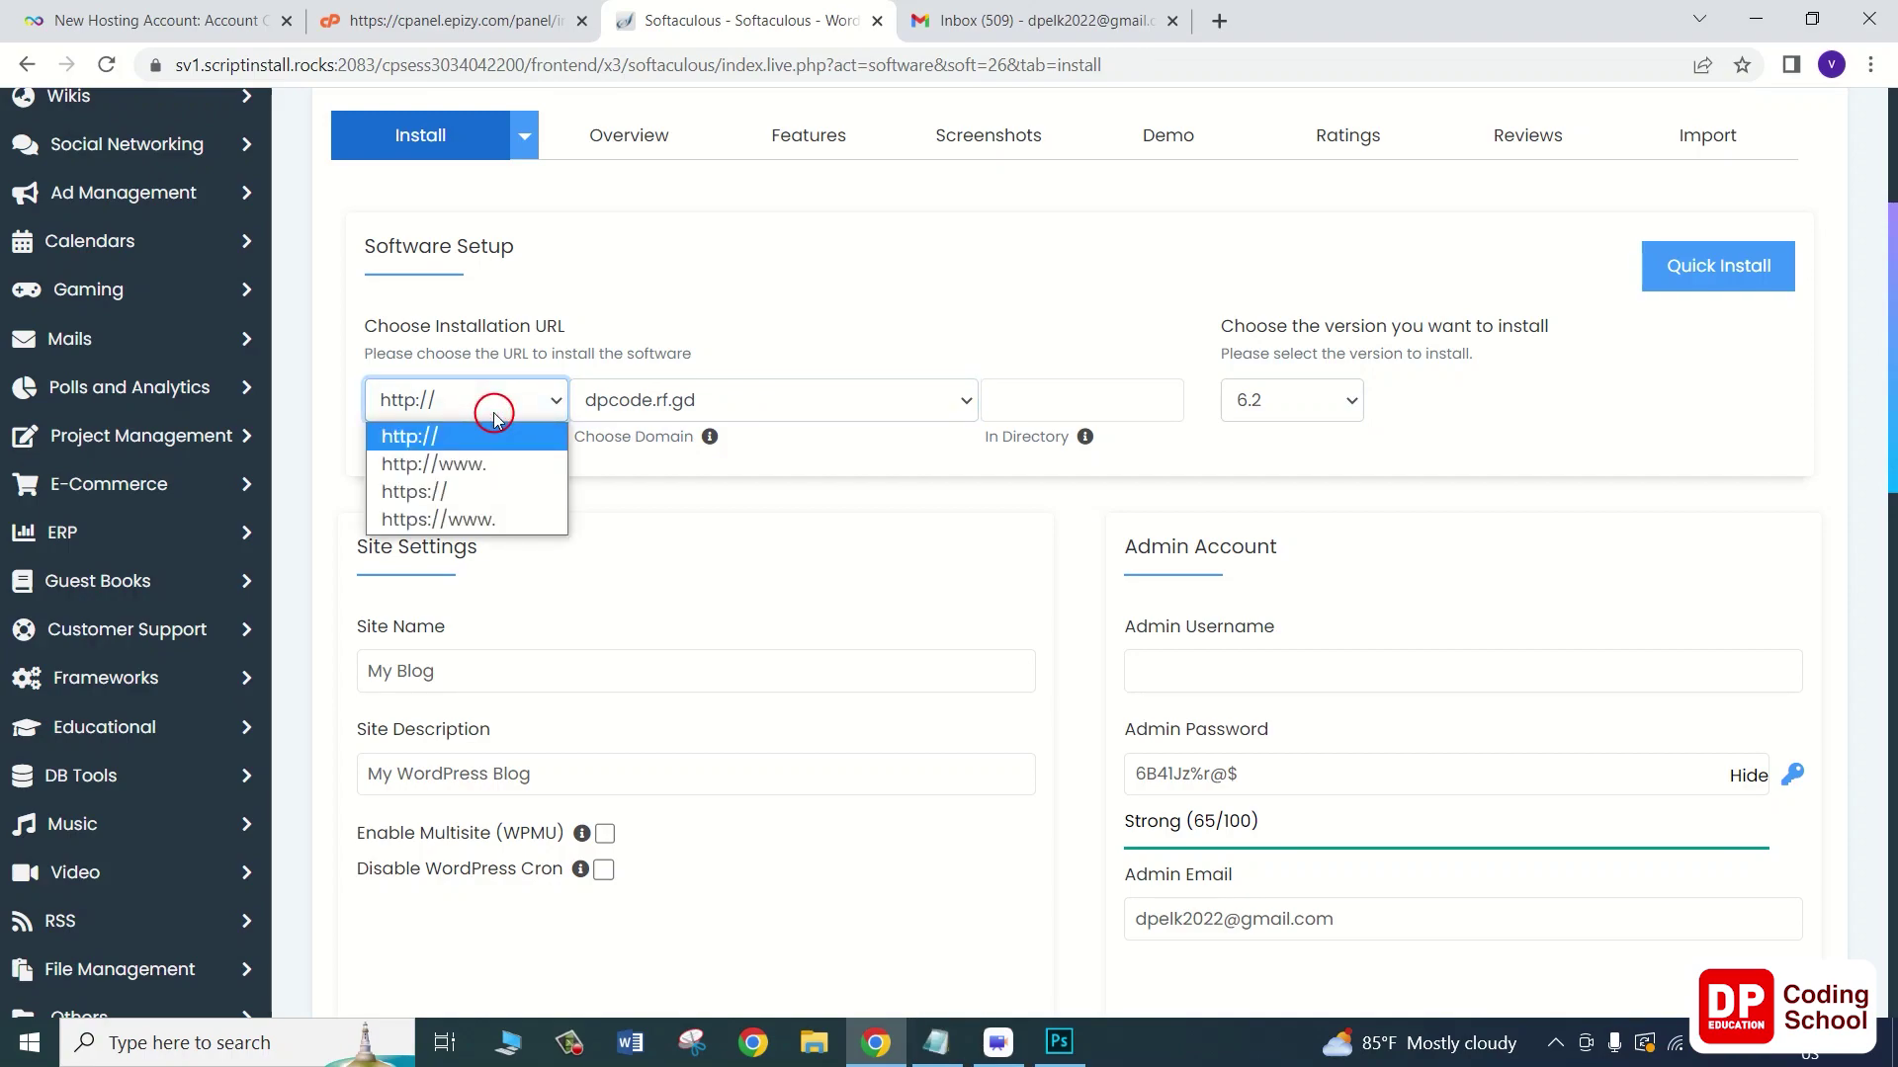
{"action": "left_click", "coordinate": [494, 416]}
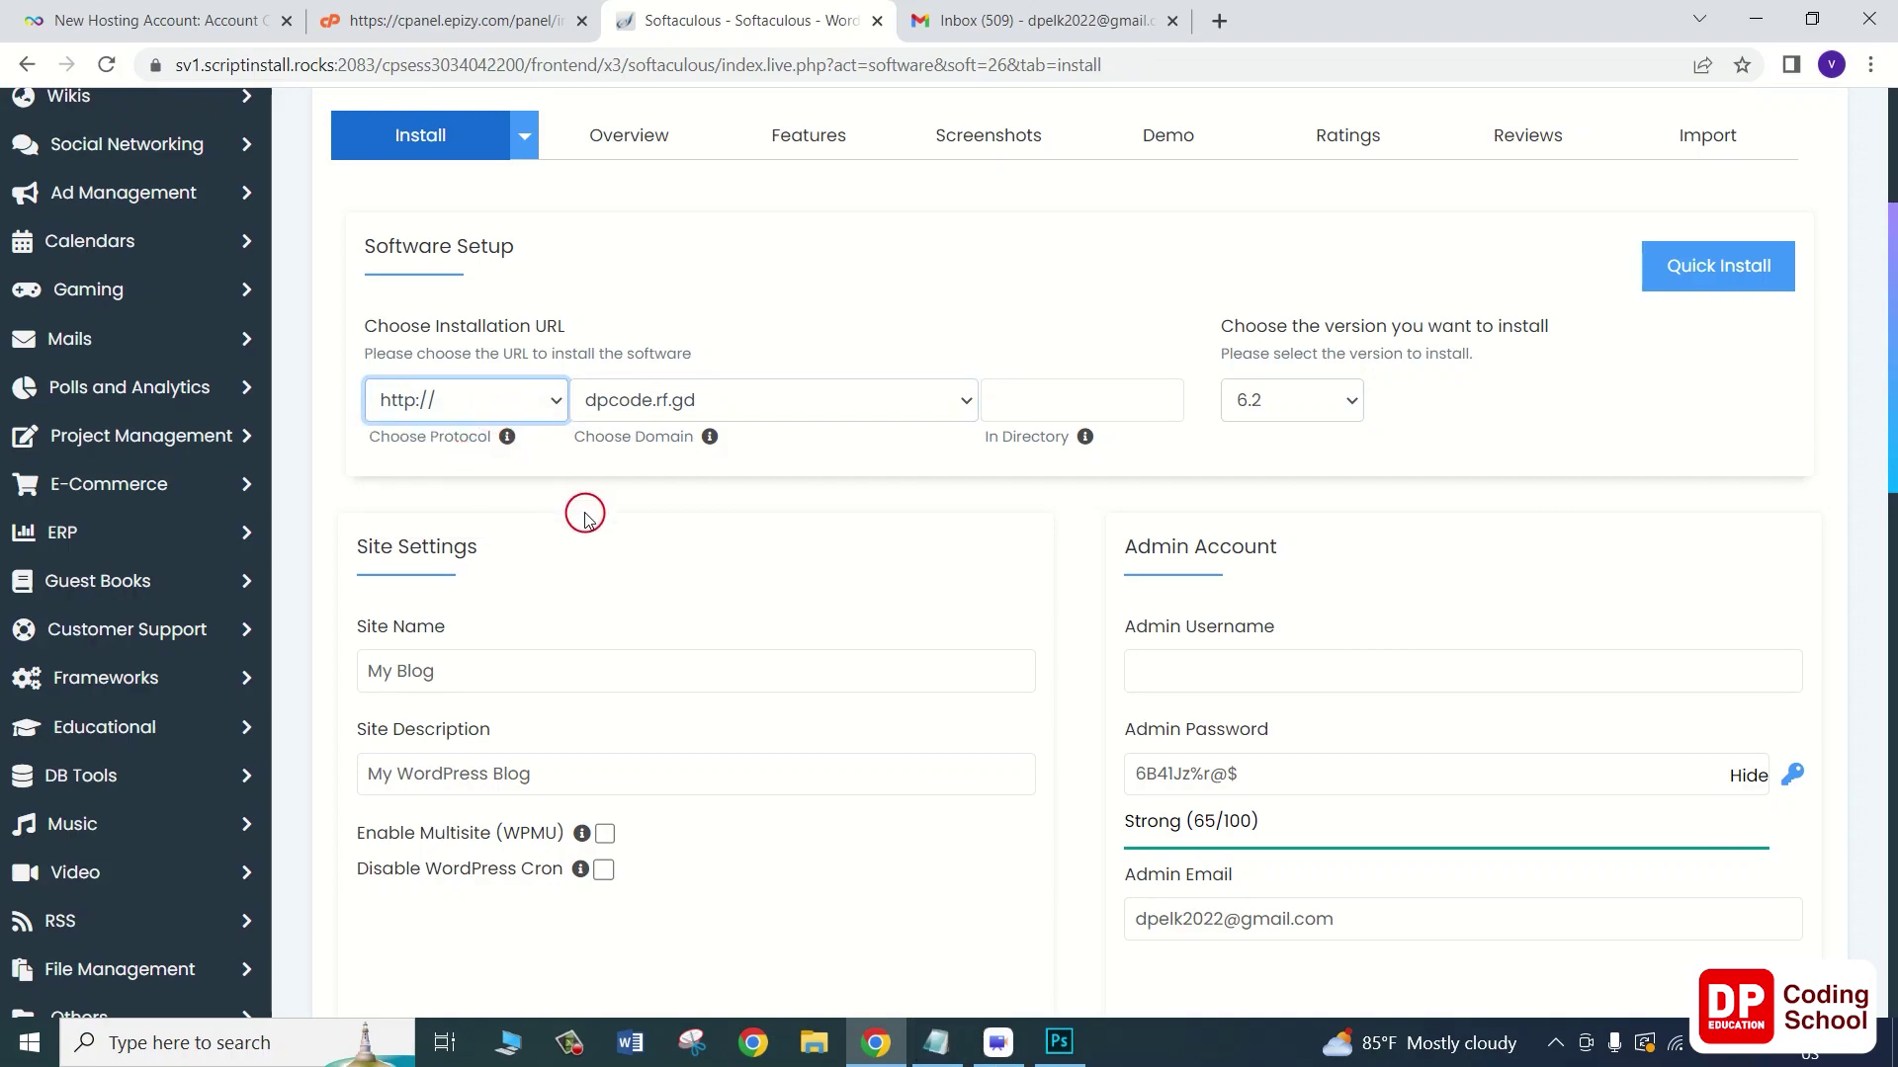
Step: Choose 6.2 as the WordPress version to install
{"action": "scroll", "coordinate": [583, 514], "scroll_direction": "up", "scroll_amount": 1}
{"action": "scroll", "coordinate": [581, 522], "scroll_direction": "down", "scroll_amount": 4}
{"action": "scroll", "coordinate": [588, 522], "scroll_direction": "up", "scroll_amount": 1}
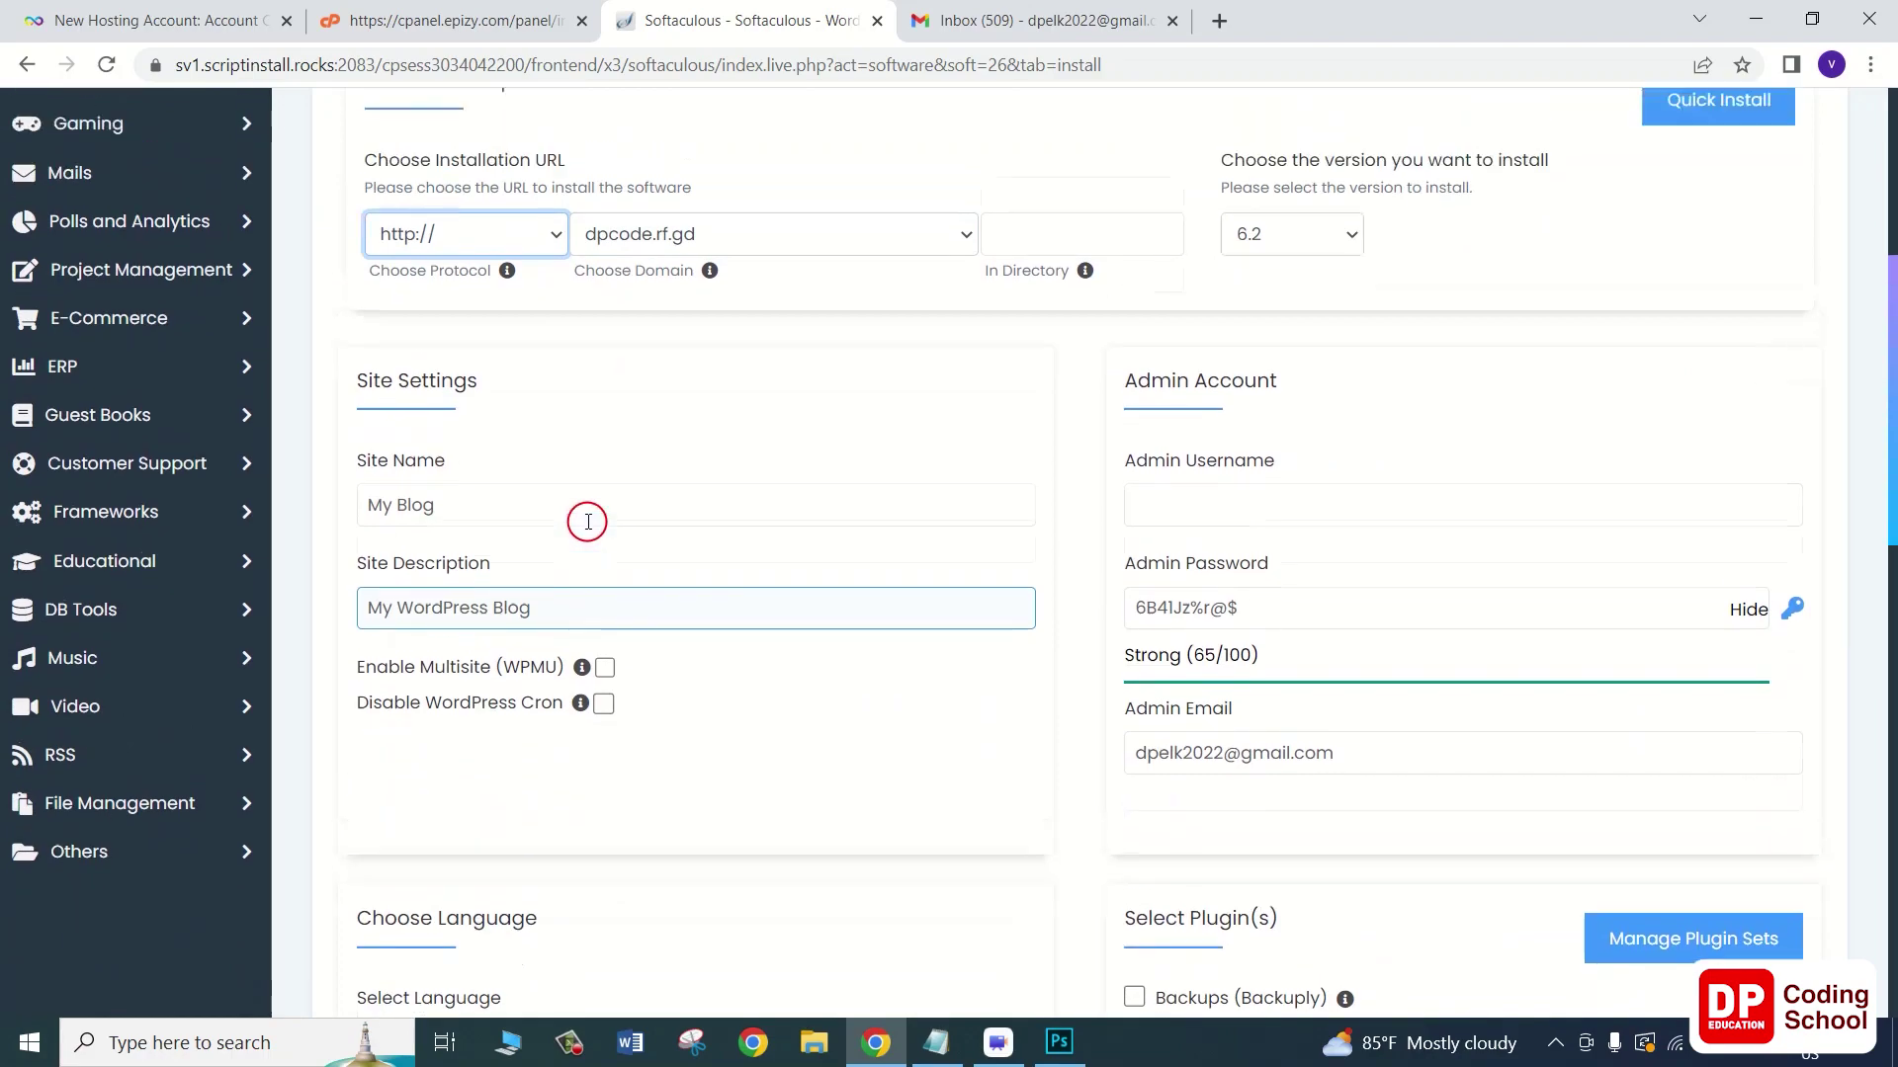
{"action": "scroll", "coordinate": [588, 521], "scroll_direction": "up", "scroll_amount": 5}
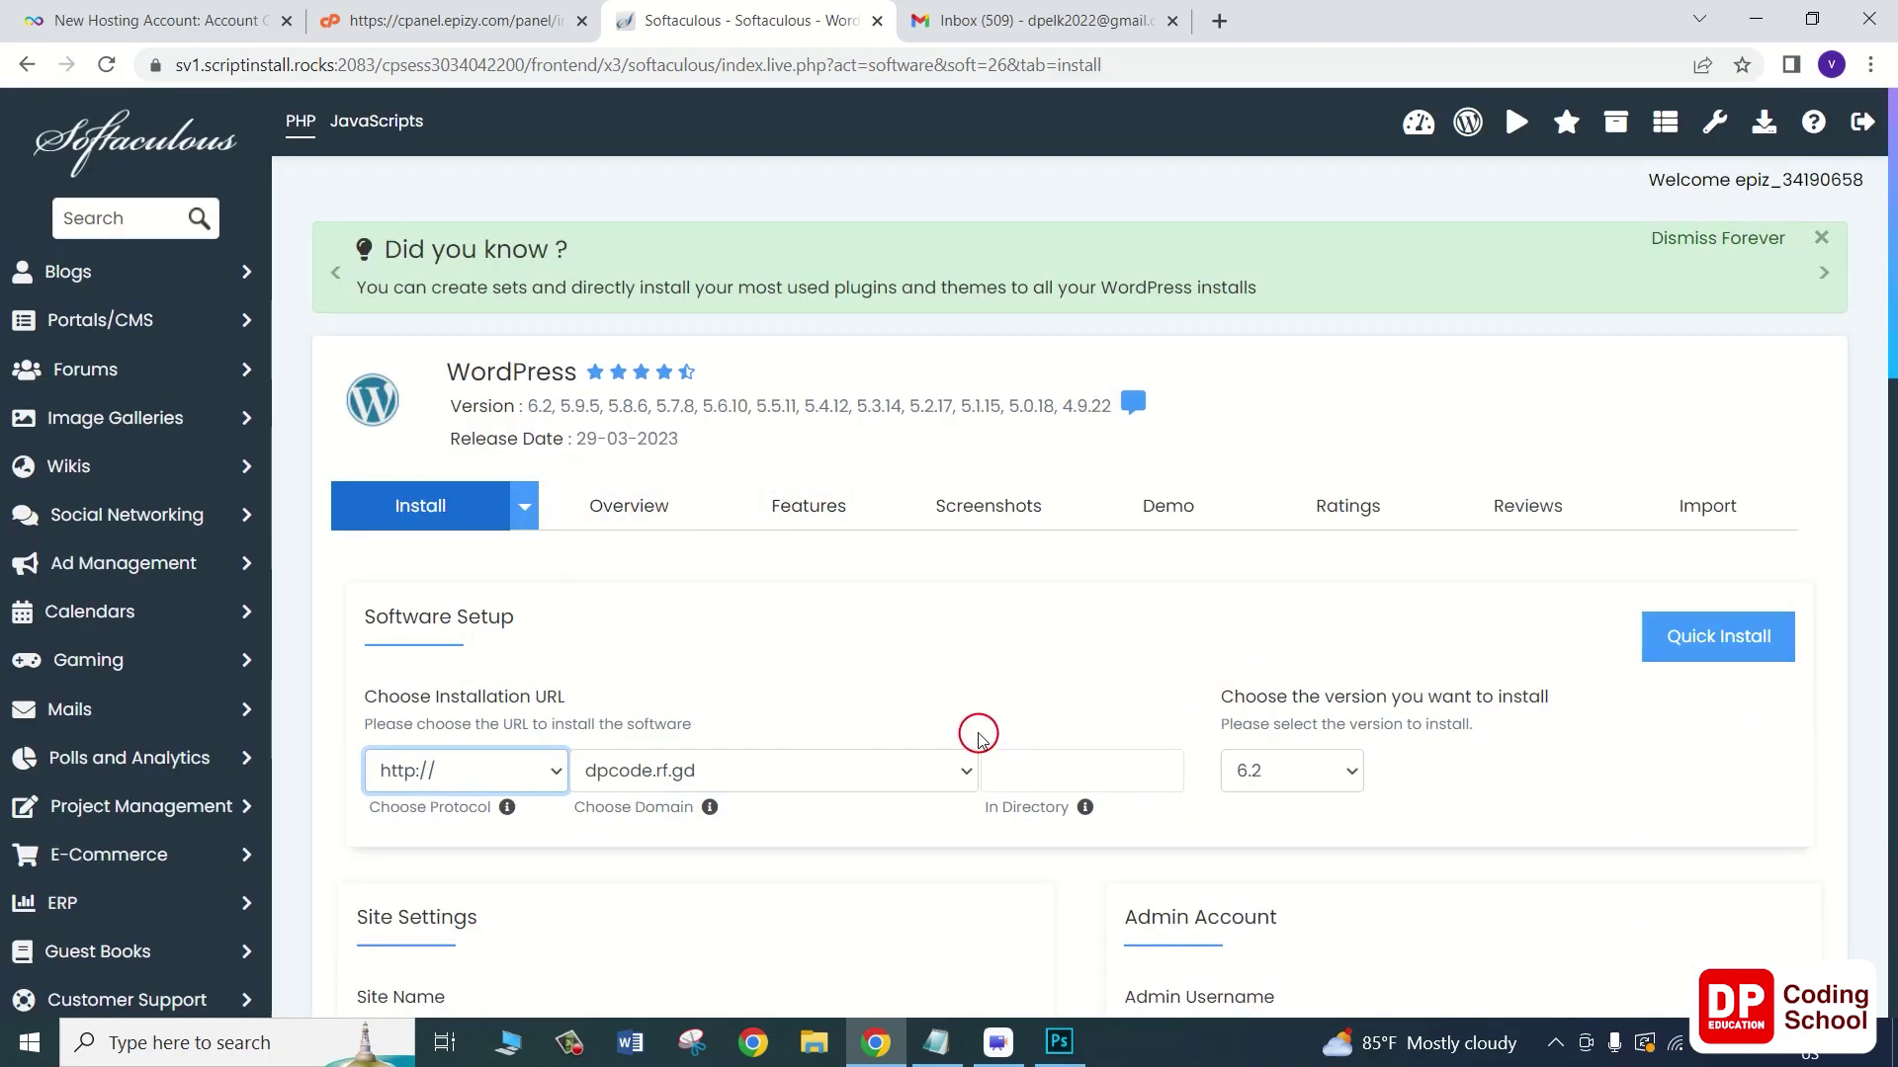
{"action": "scroll", "coordinate": [979, 737], "scroll_direction": "down", "scroll_amount": 3}
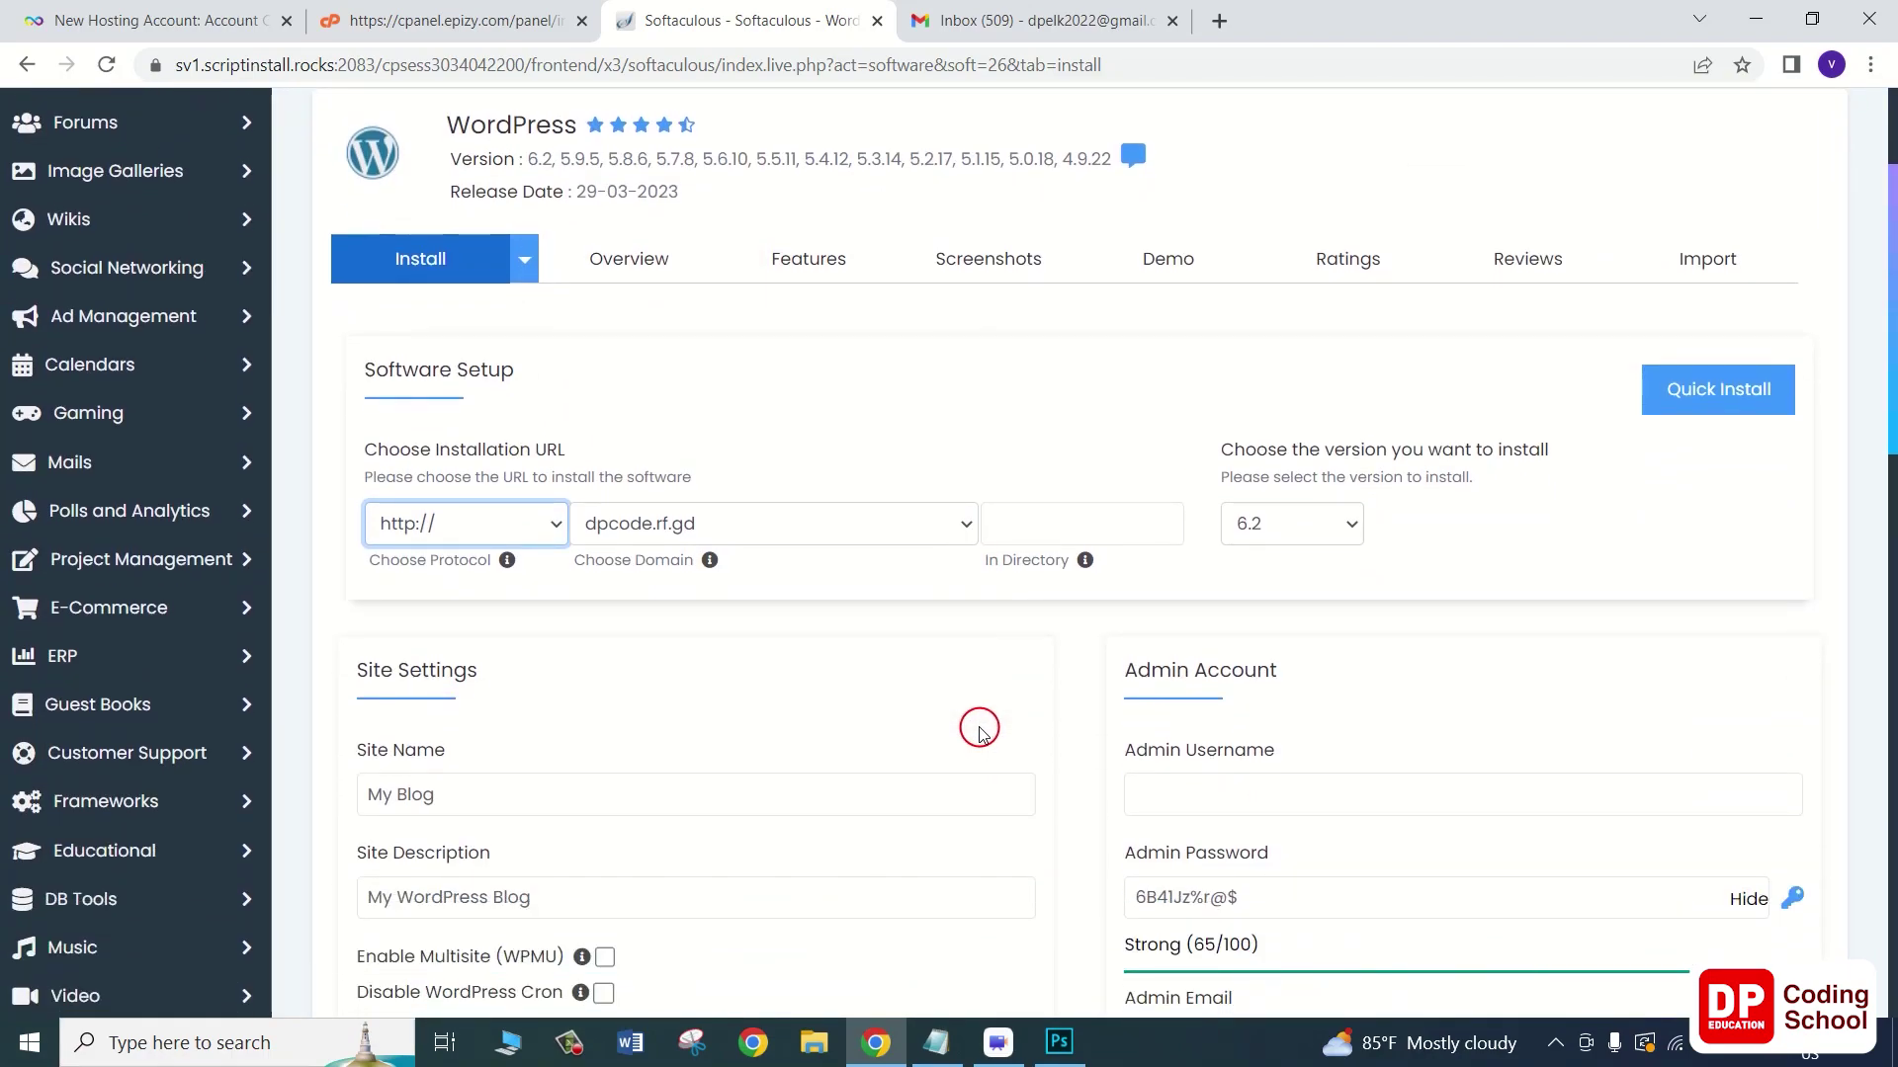
{"action": "scroll", "coordinate": [978, 736], "scroll_direction": "down", "scroll_amount": 1}
{"action": "left_click", "coordinate": [1342, 402]}
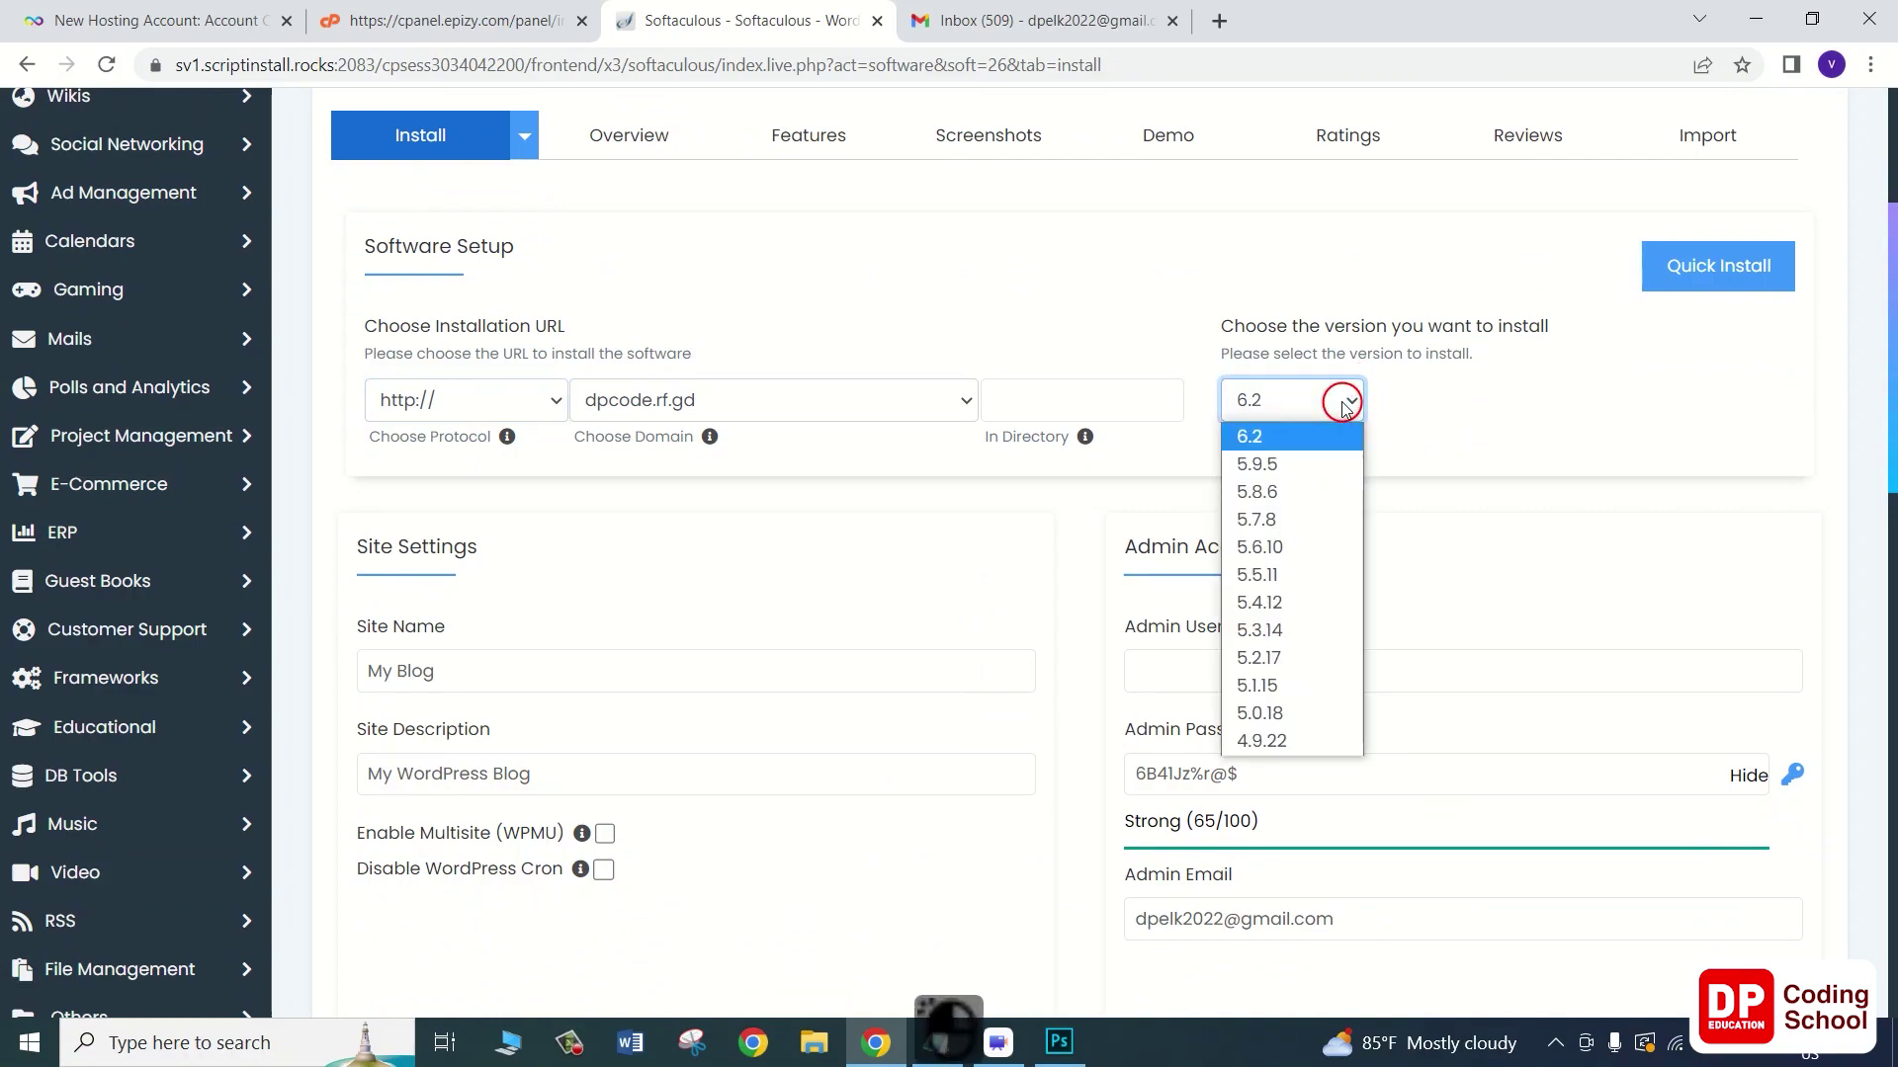
{"action": "left_click", "coordinate": [1304, 436]}
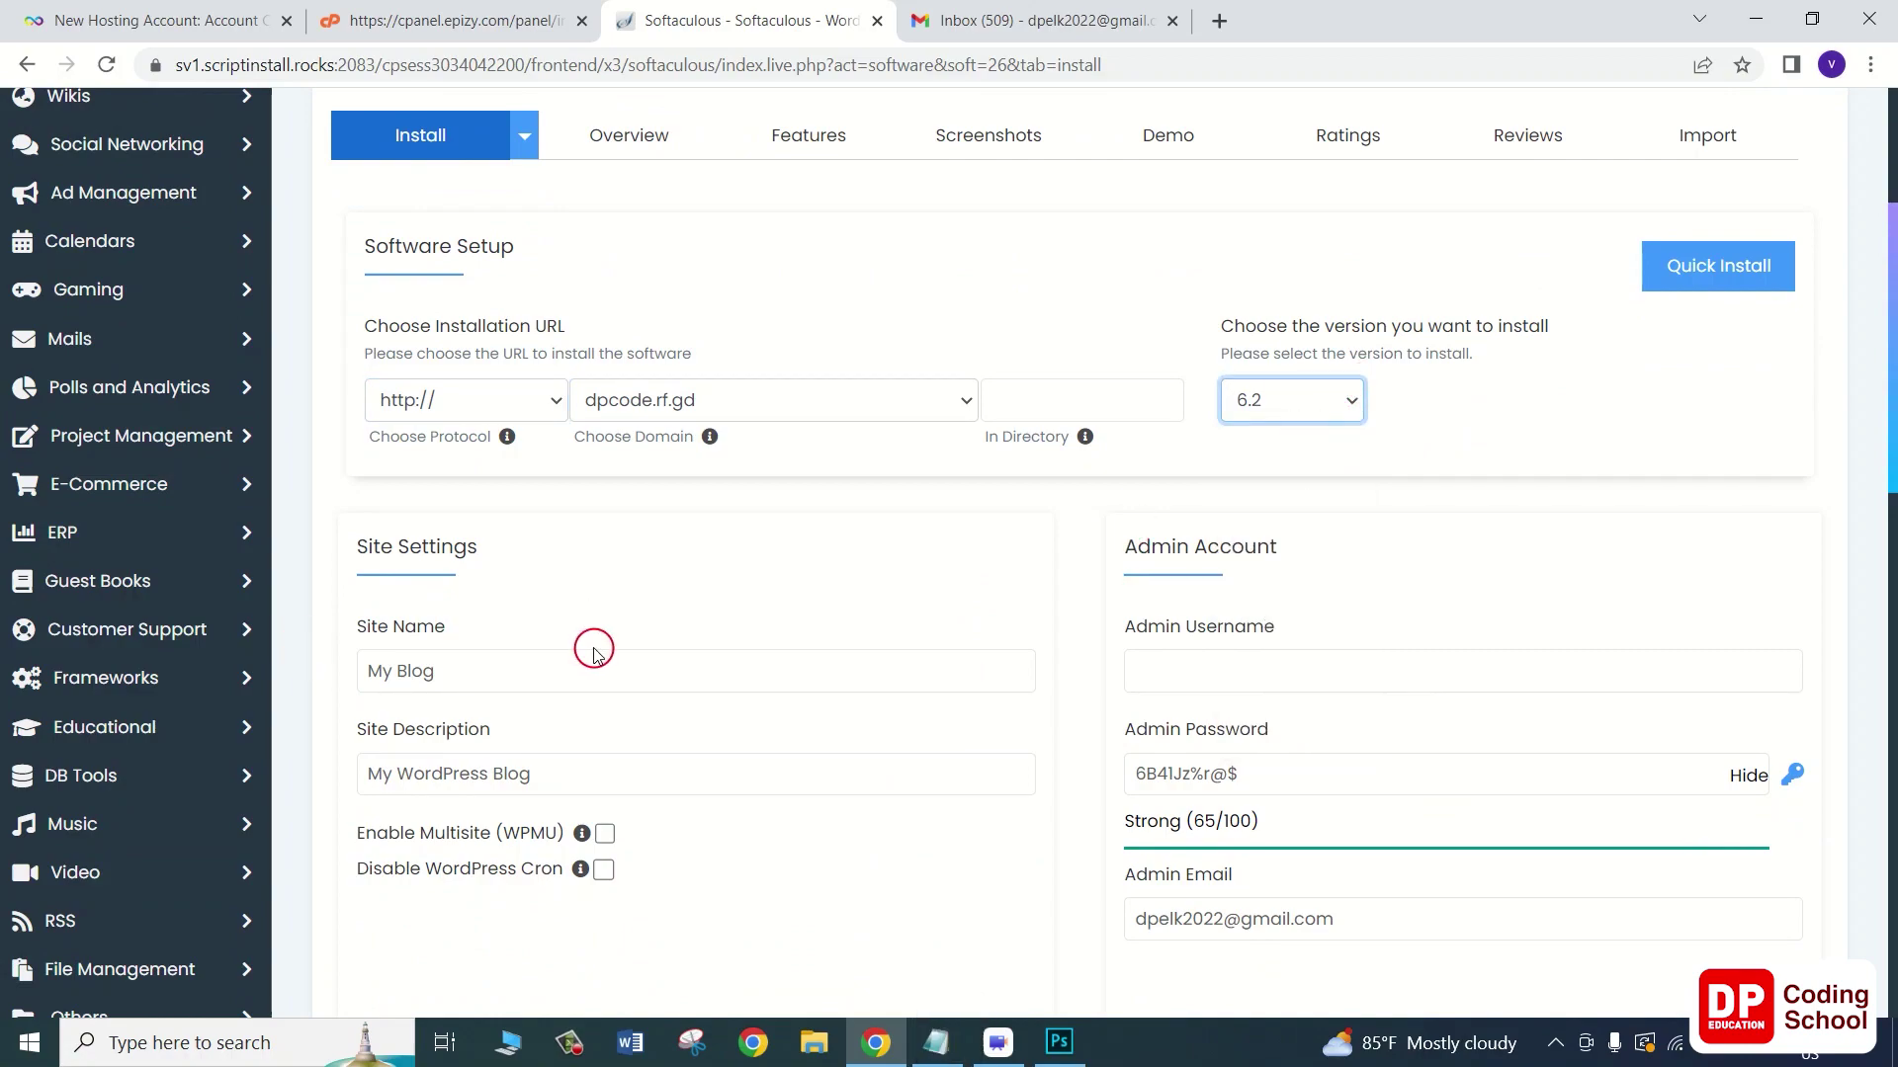
Step: Enter admin as the admin username for the WordPress site
{"action": "left_click", "coordinate": [626, 665]}
{"action": "left_click", "coordinate": [1236, 663]}
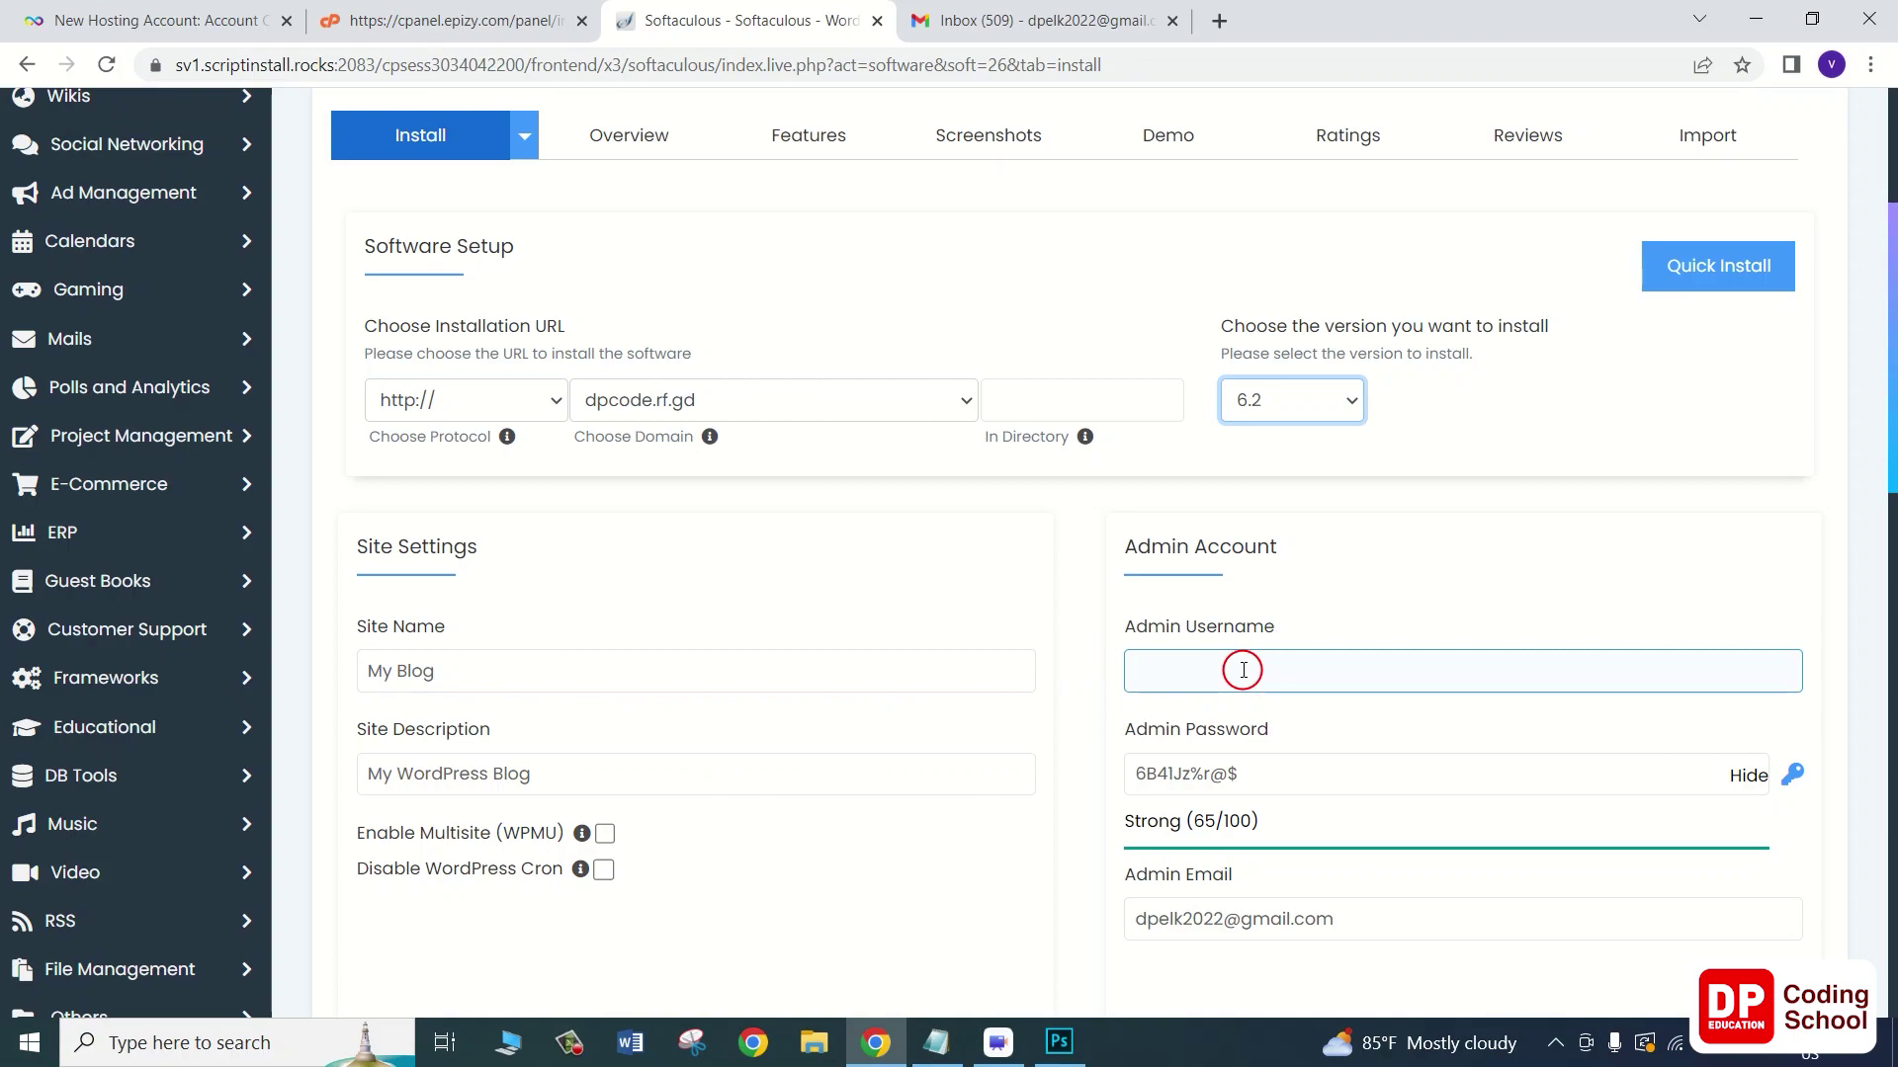
{"action": "left_click", "coordinate": [1243, 671]}
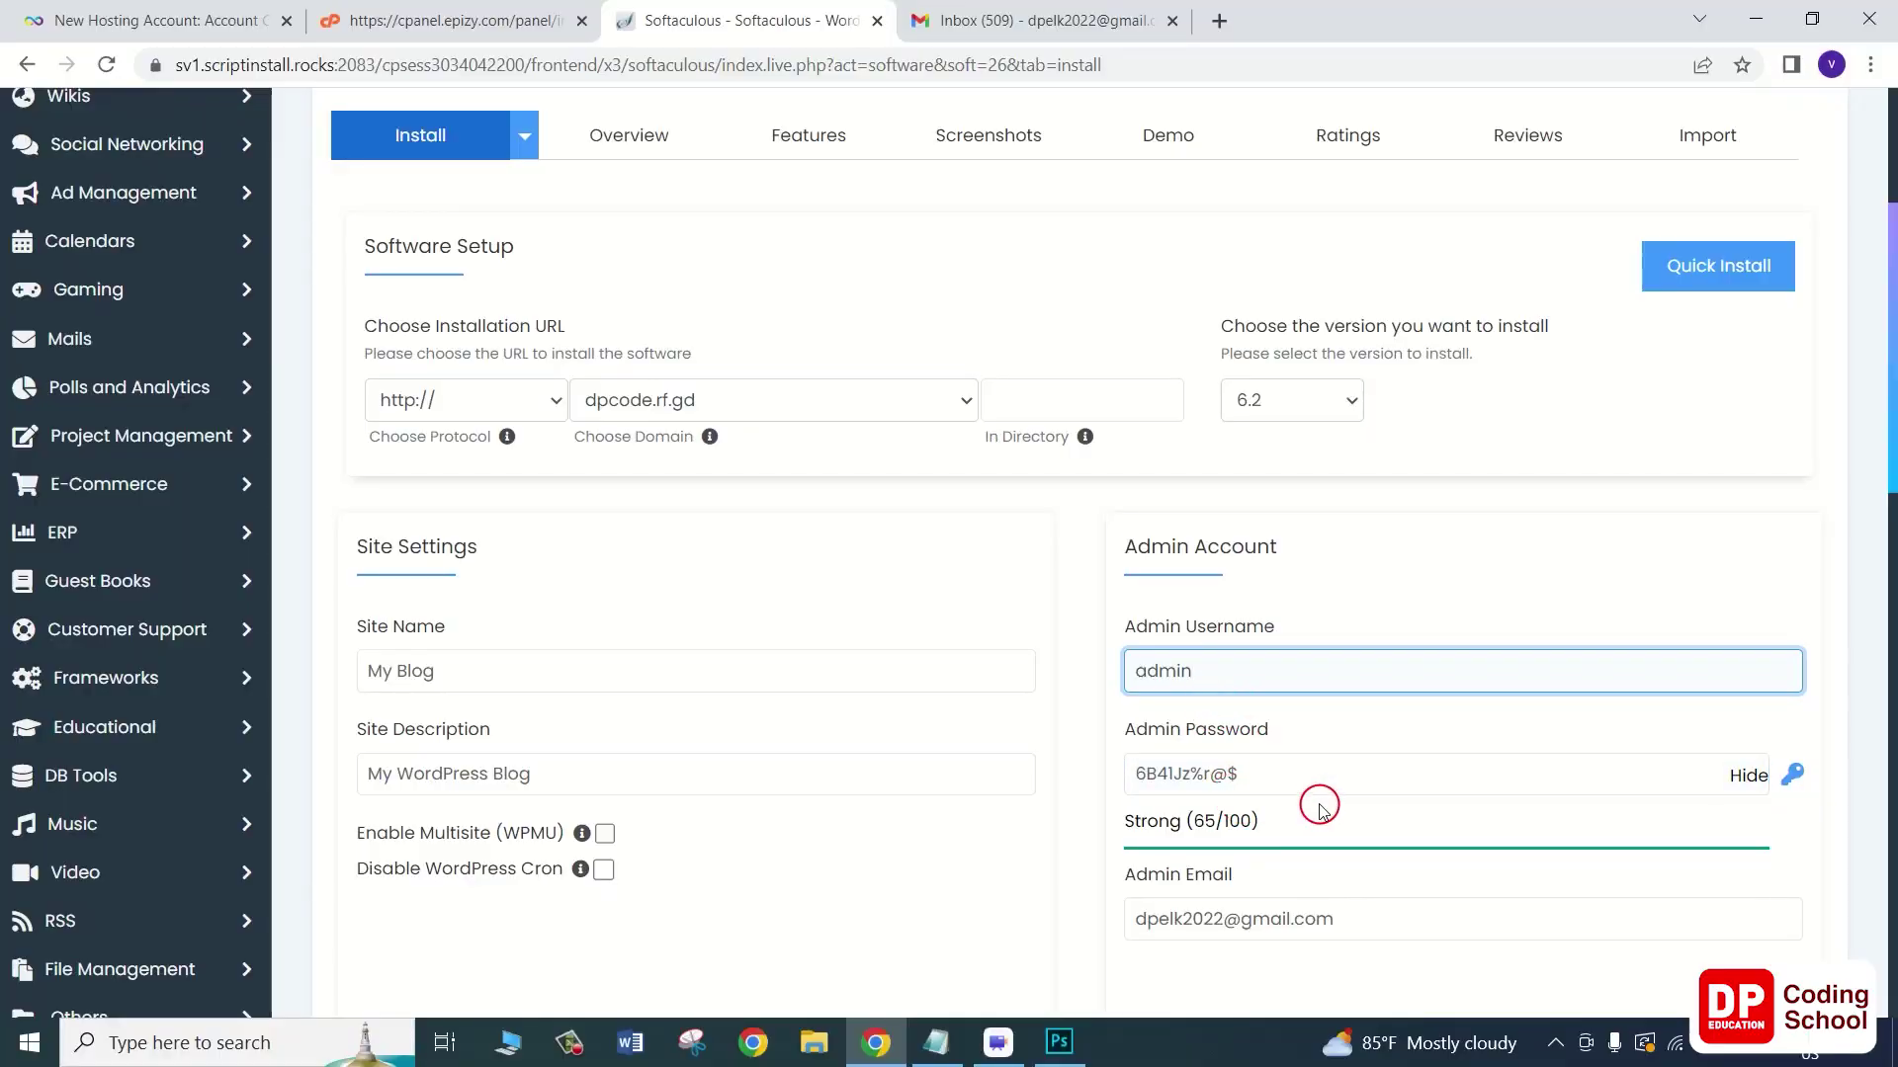
Step: Copy the saved password from pass.txt in Notepad and paste it over the generated value as the WordPress admin password
{"action": "left_click", "coordinate": [944, 1042]}
{"action": "right_click", "coordinate": [1120, 340]}
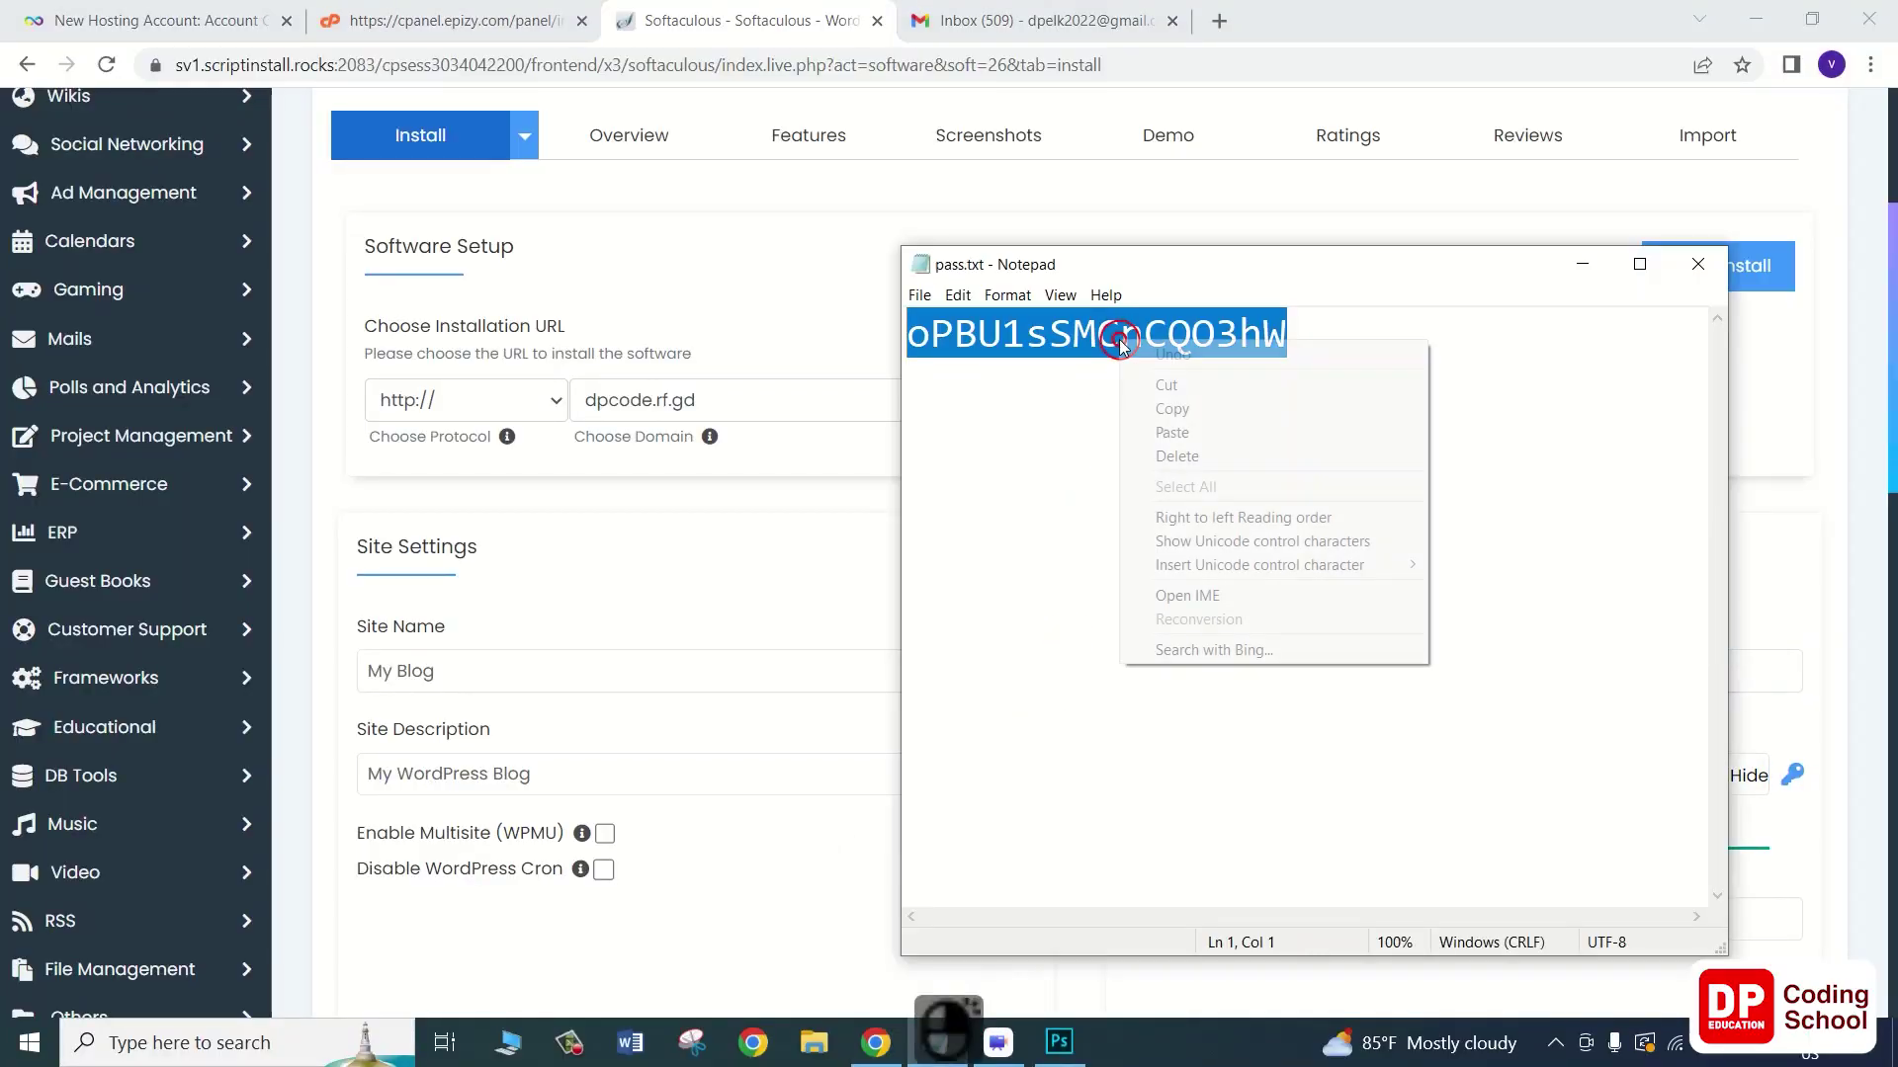
{"action": "left_click", "coordinate": [1175, 408]}
{"action": "left_click", "coordinate": [1581, 264]}
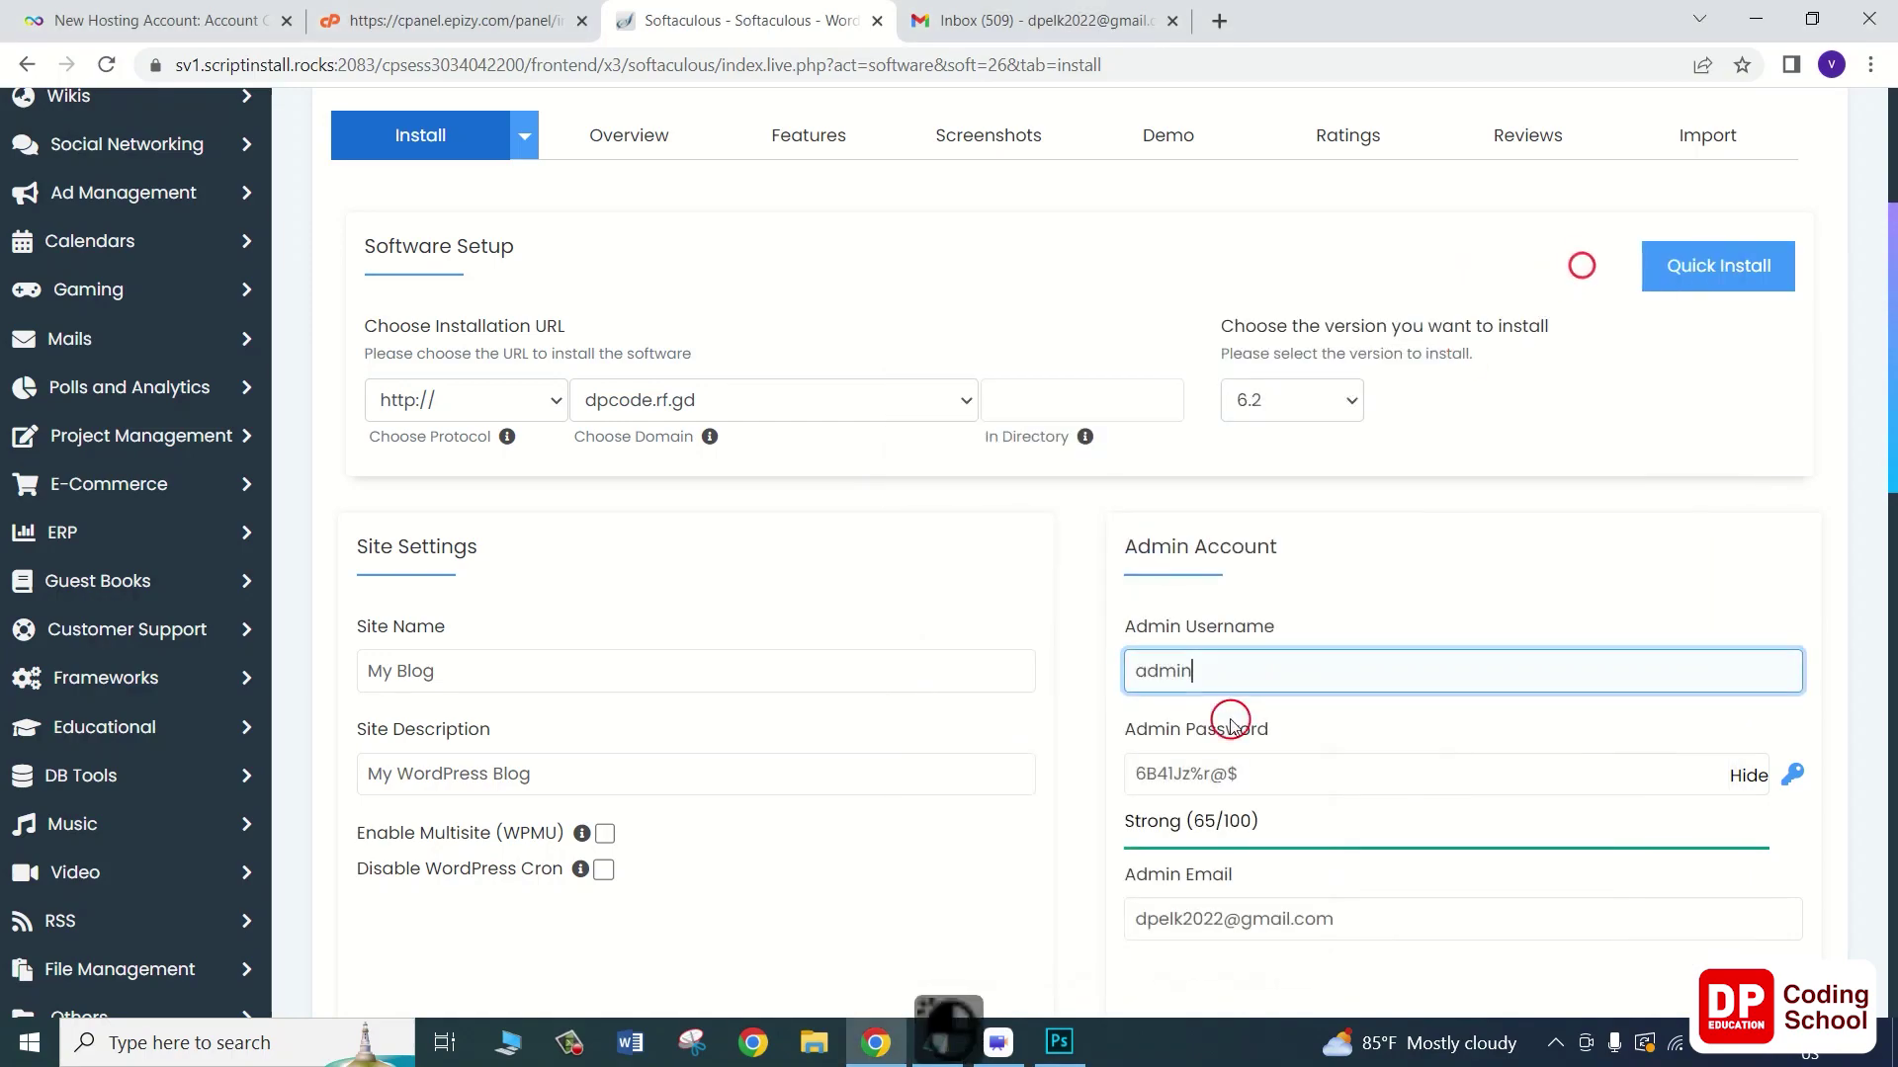
{"action": "triple_click", "coordinate": [1283, 772]}
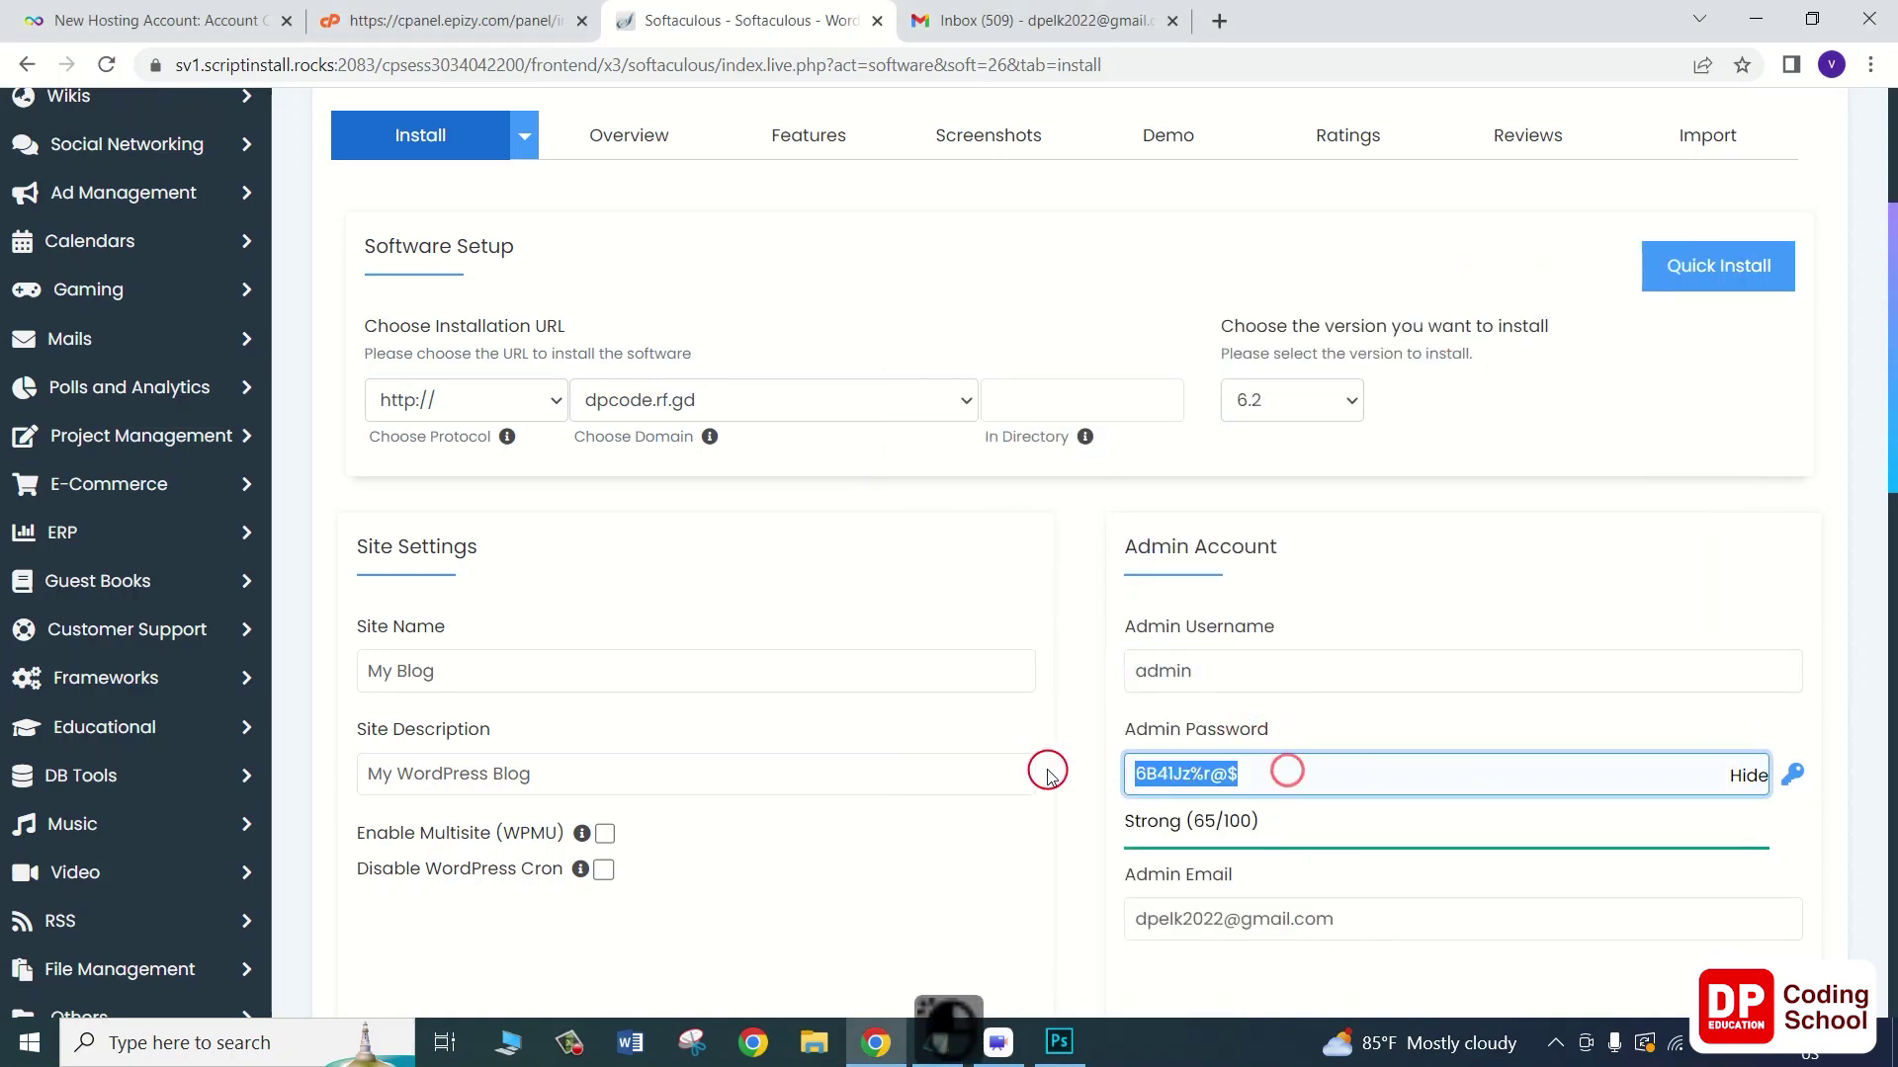
{"action": "right_click", "coordinate": [1157, 760]}
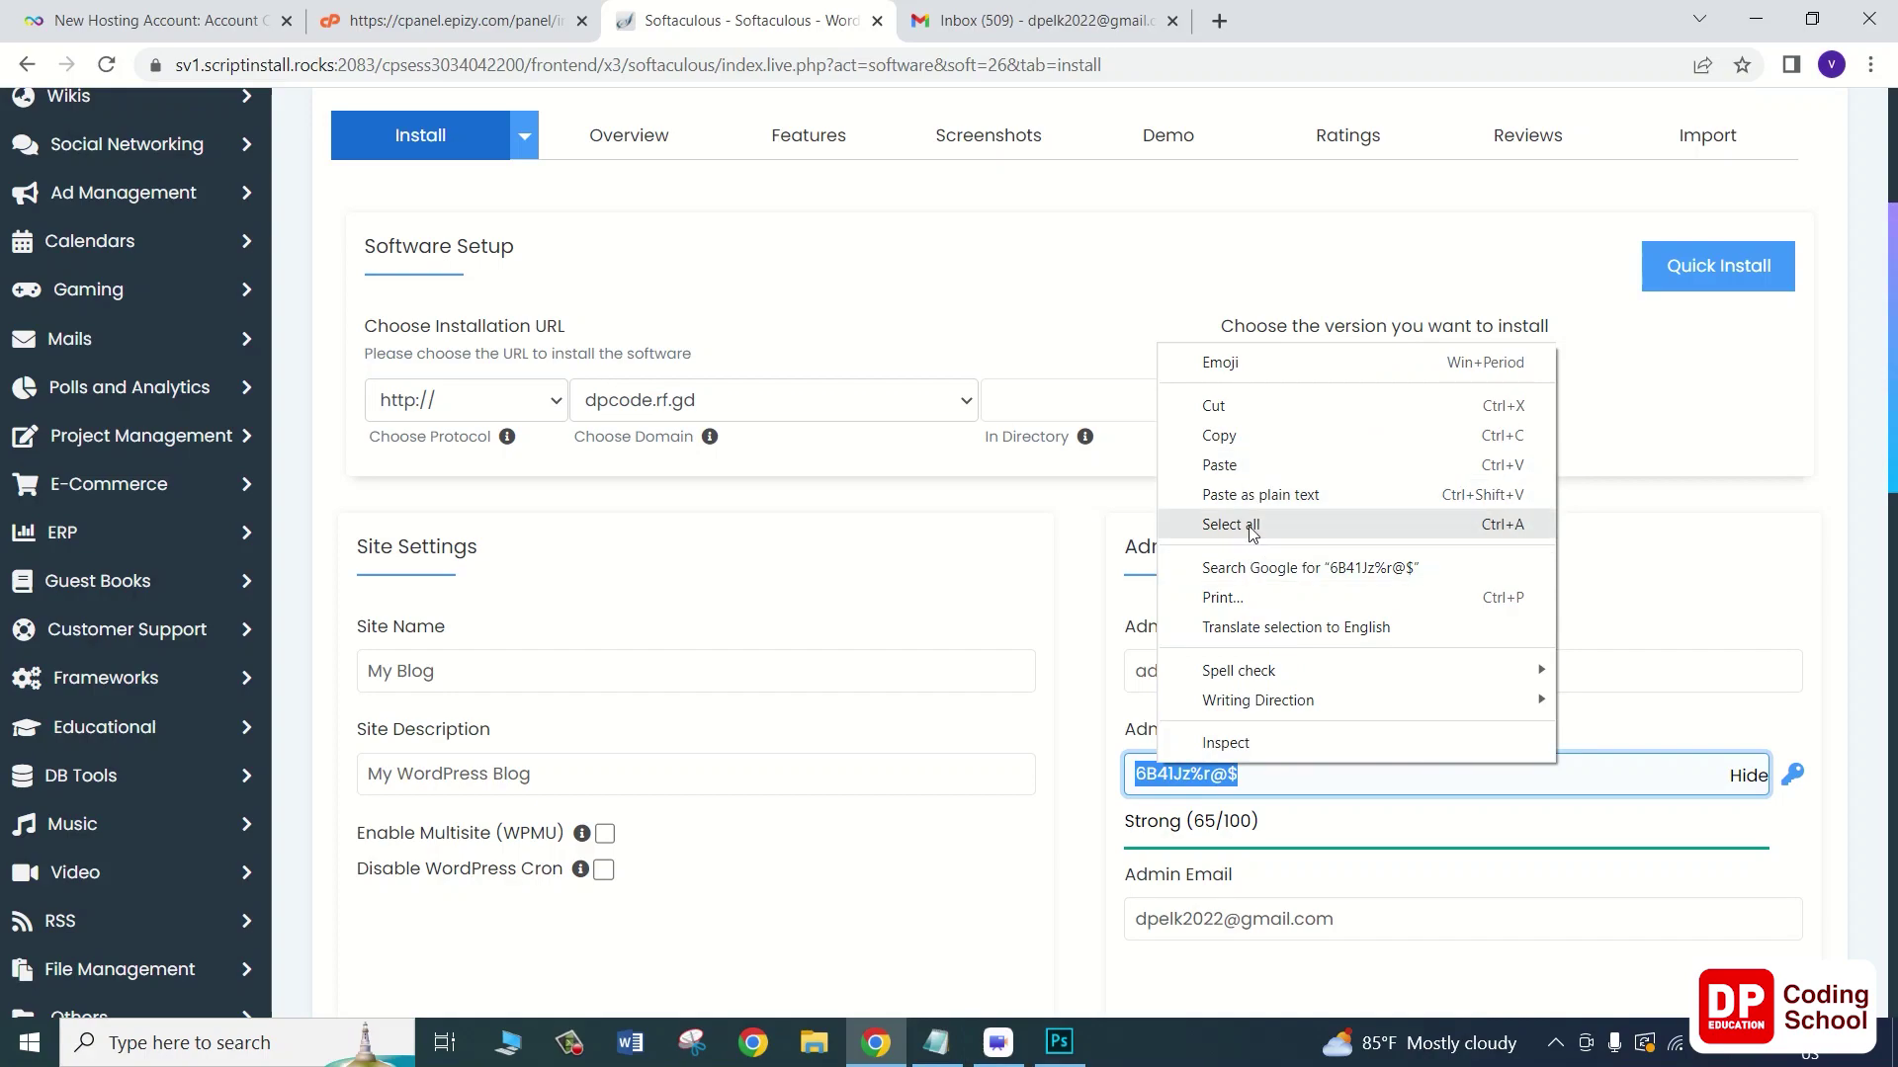
{"action": "left_click", "coordinate": [1252, 468]}
{"action": "left_click", "coordinate": [1275, 672]}
{"action": "left_click", "coordinate": [1111, 788]}
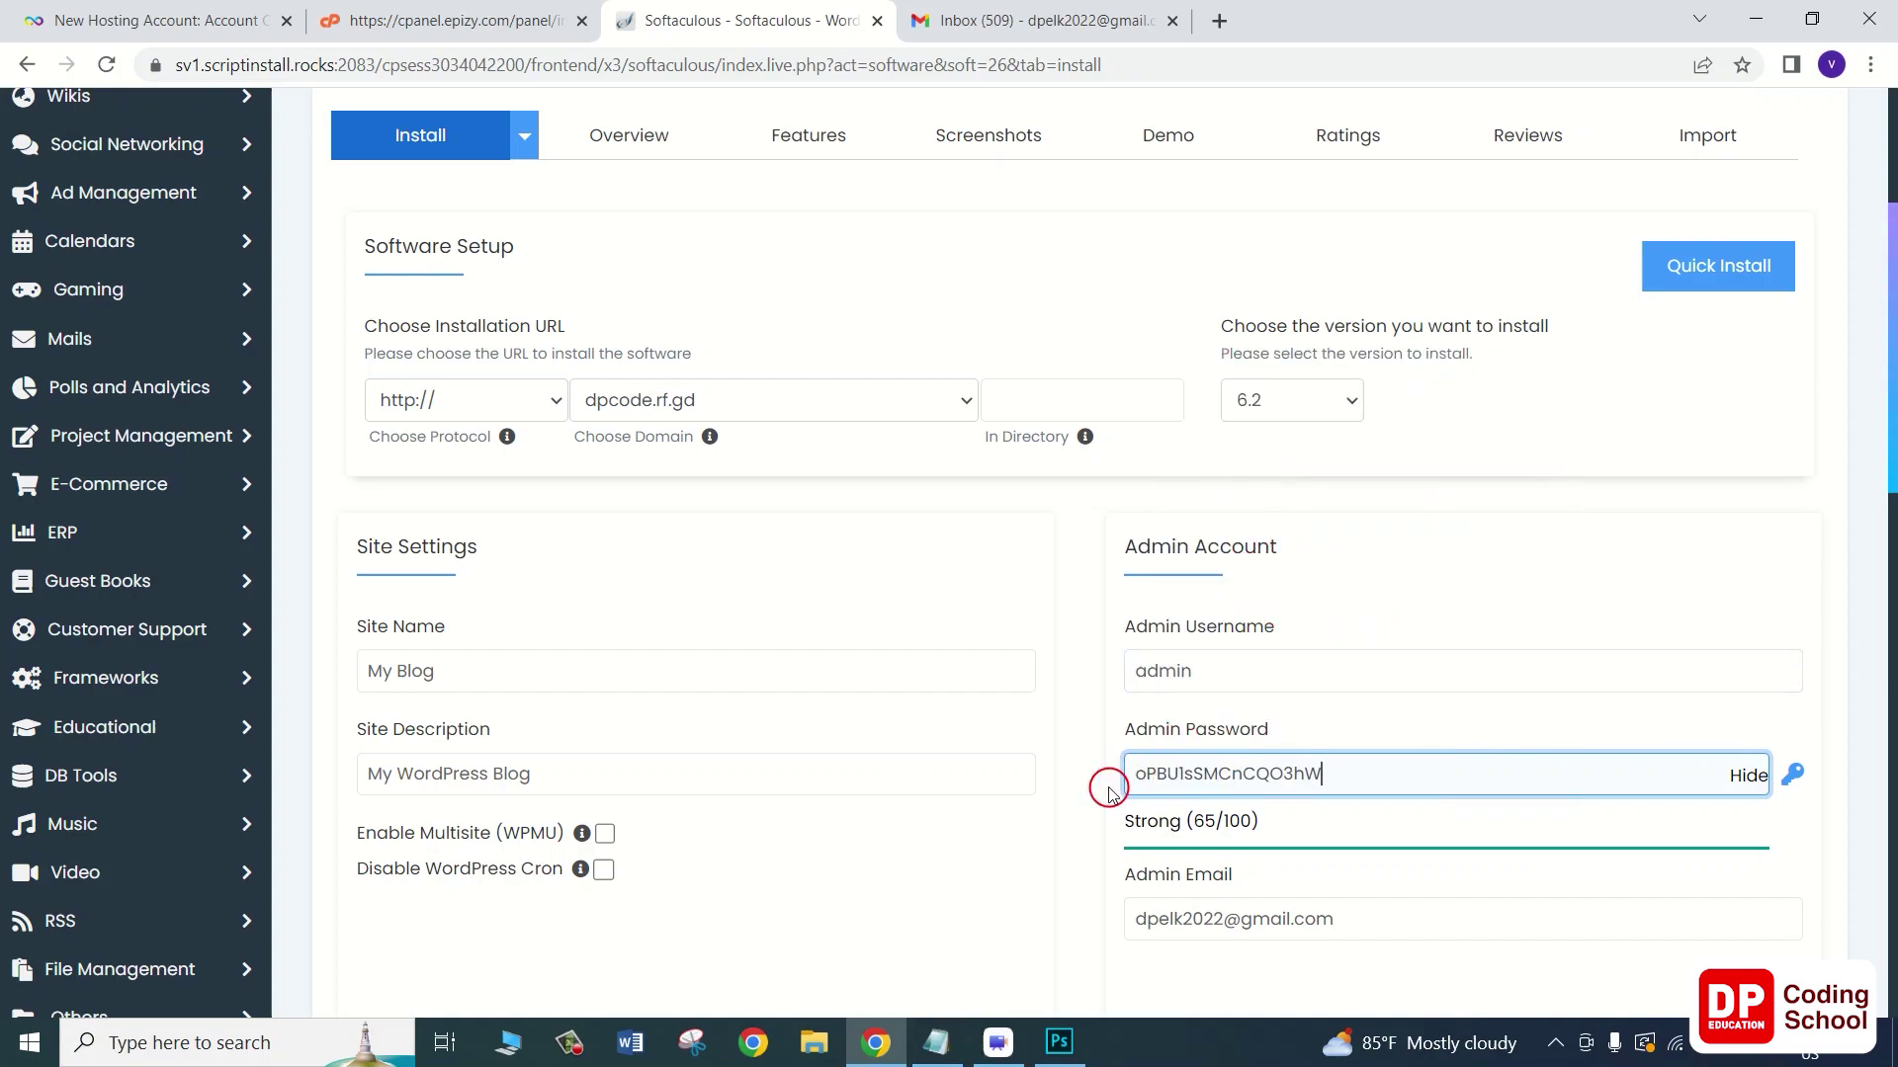
Step: Review the installation form's site settings, admin account, language, plugin and theme options
{"action": "scroll", "coordinate": [1084, 833], "scroll_direction": "down", "scroll_amount": 1}
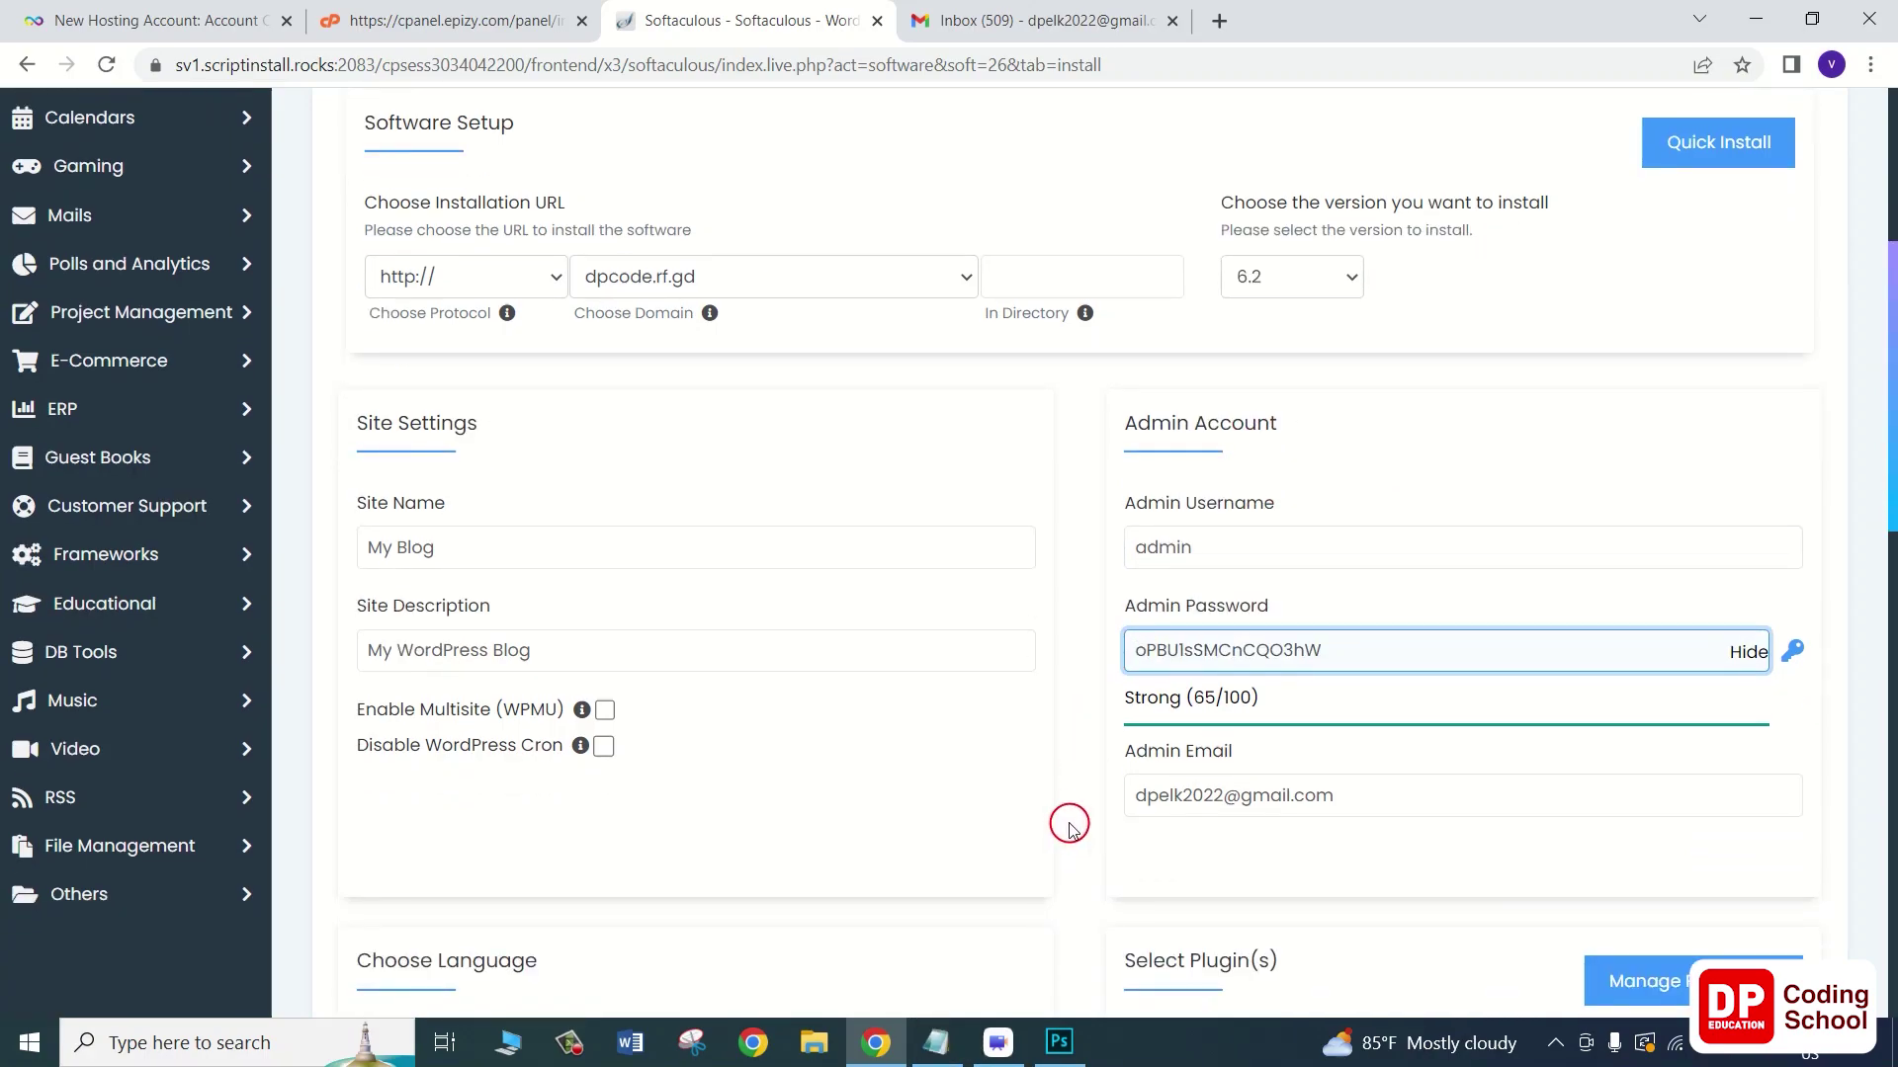
{"action": "scroll", "coordinate": [720, 672], "scroll_direction": "down", "scroll_amount": 3}
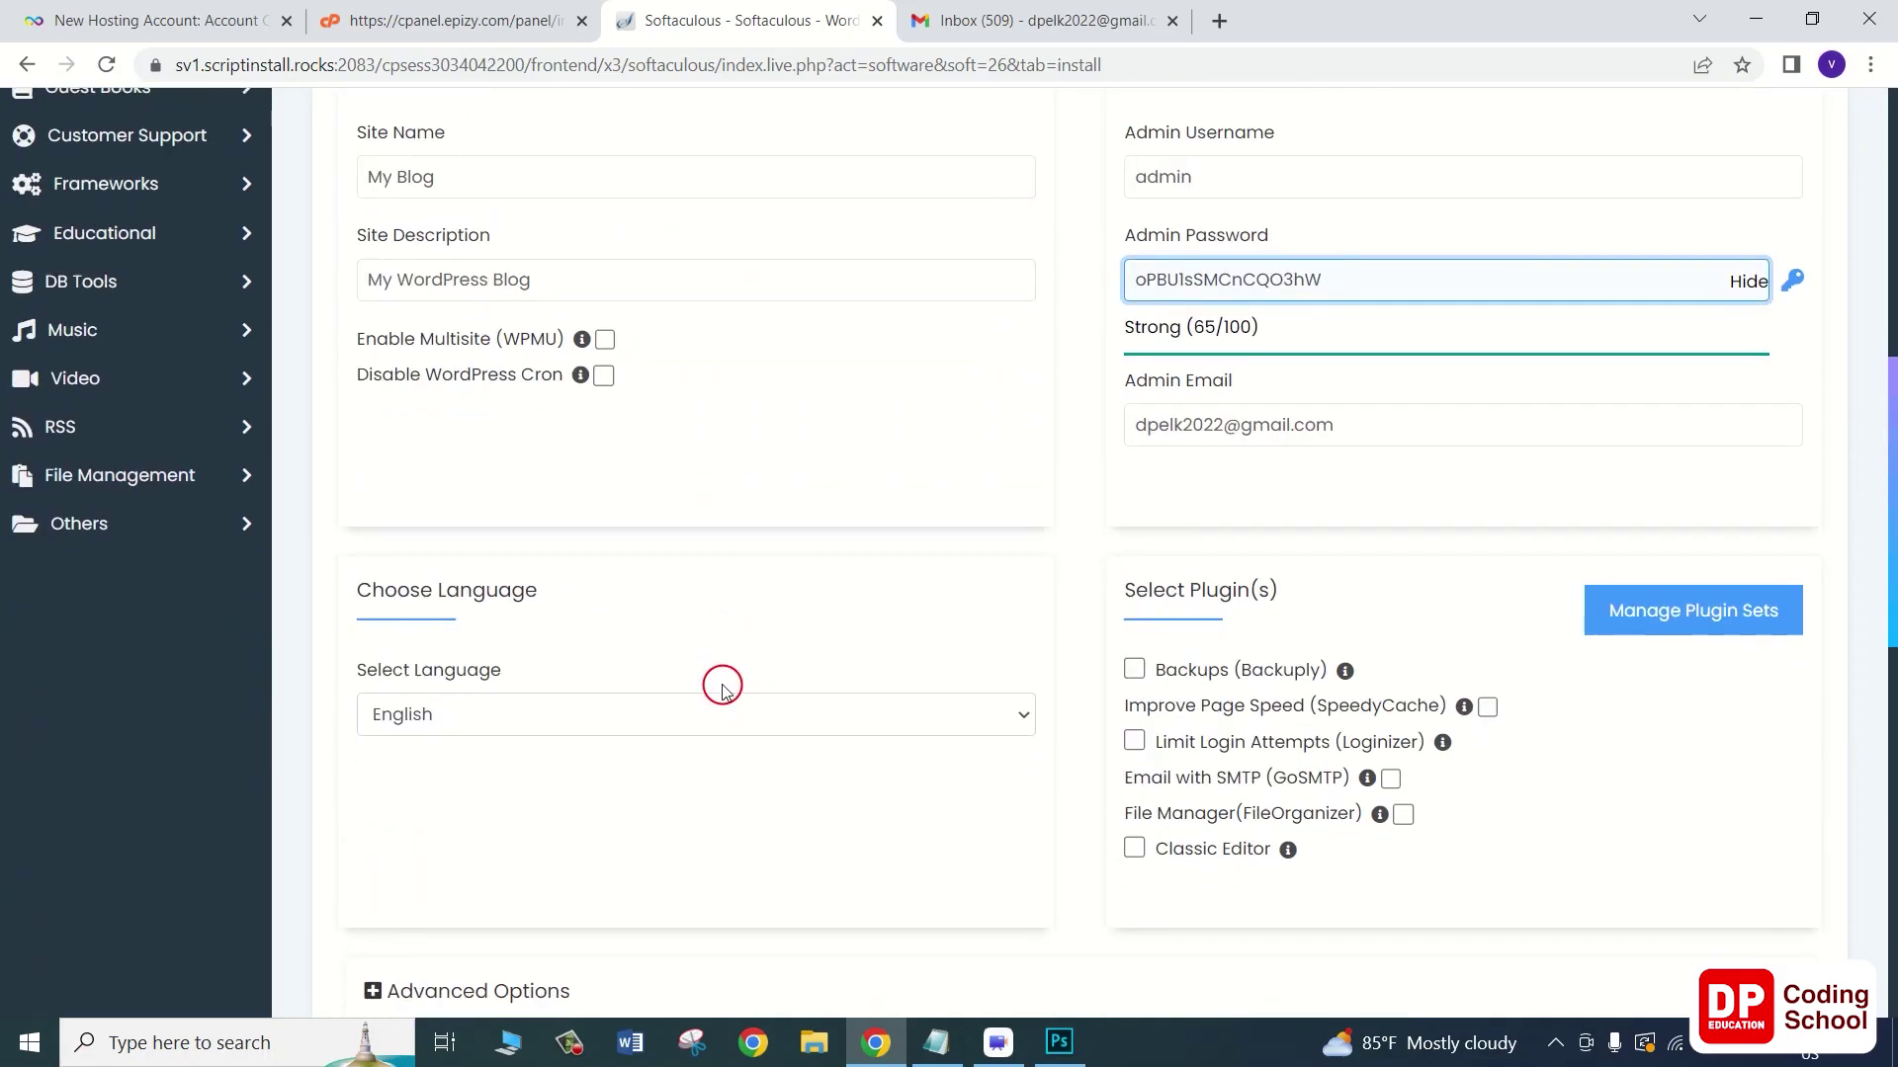
{"action": "scroll", "coordinate": [723, 689], "scroll_direction": "up", "scroll_amount": 7}
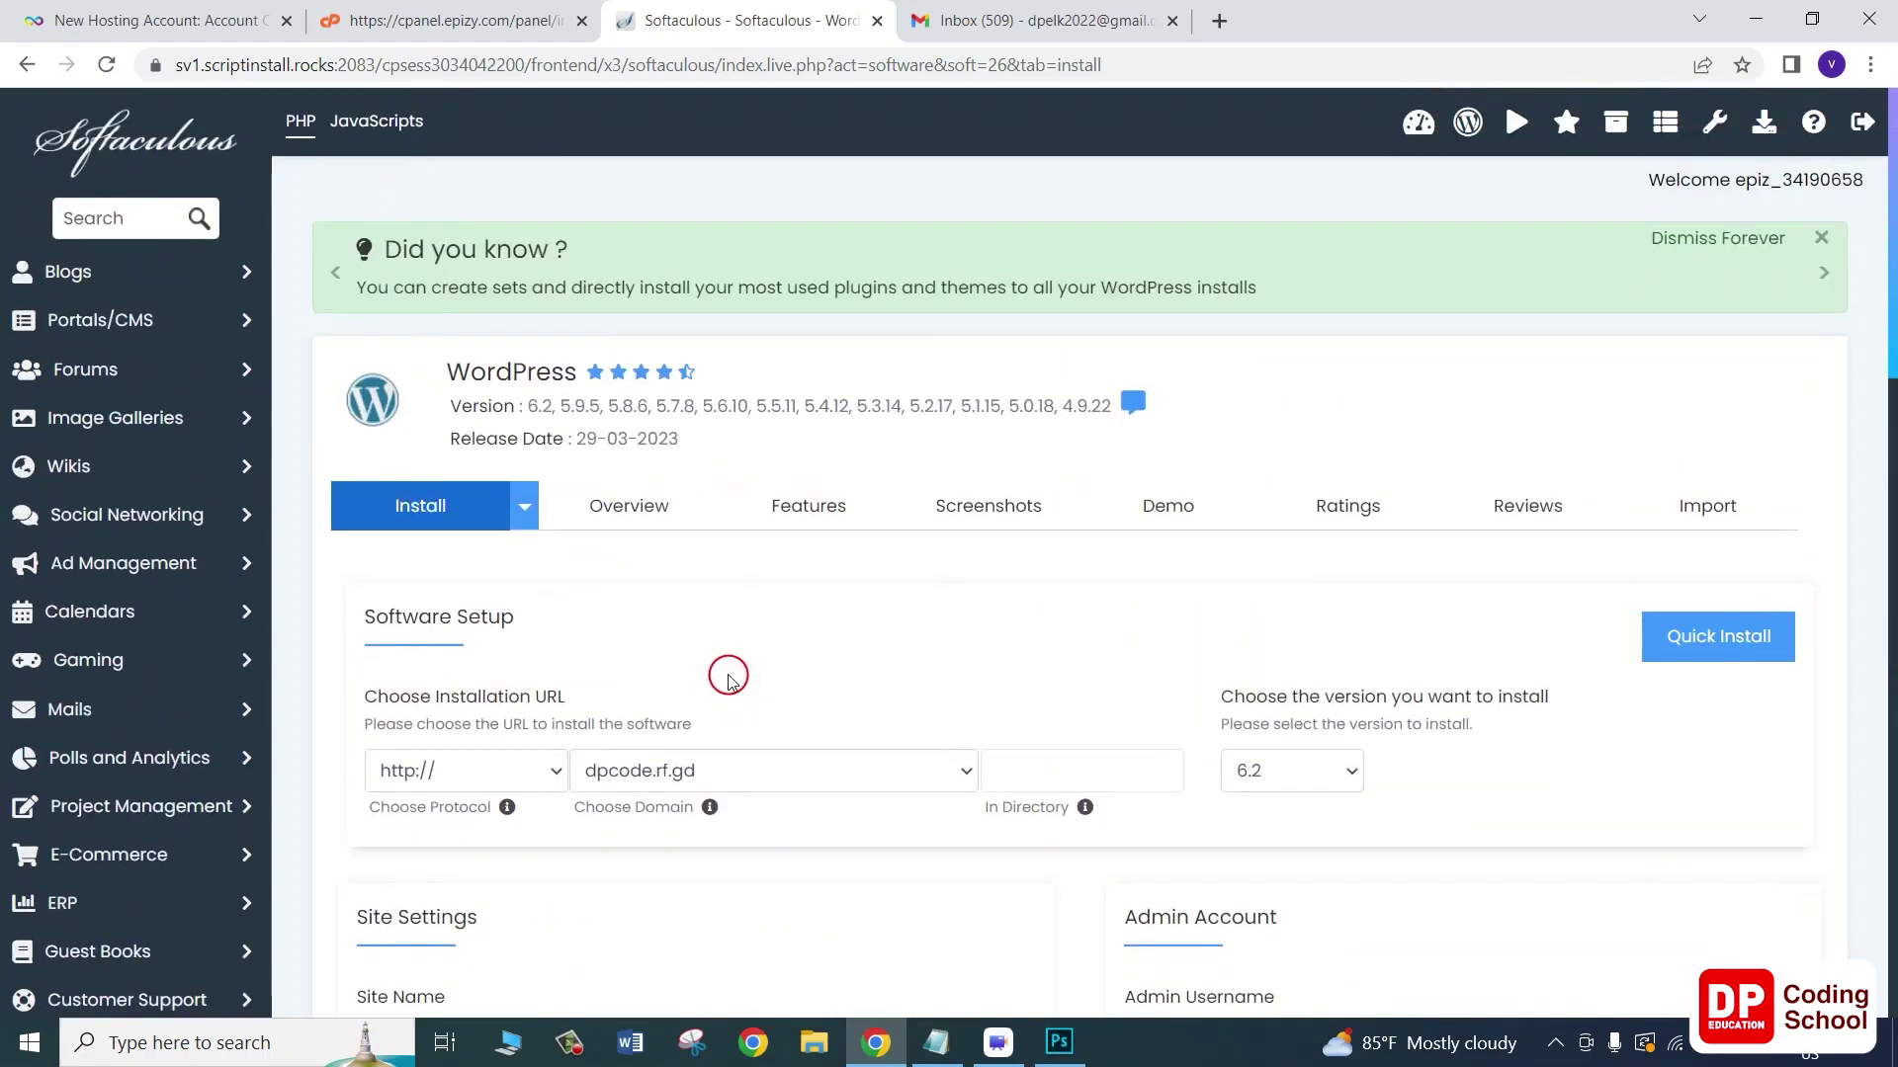
{"action": "scroll", "coordinate": [1139, 580], "scroll_direction": "down", "scroll_amount": 6}
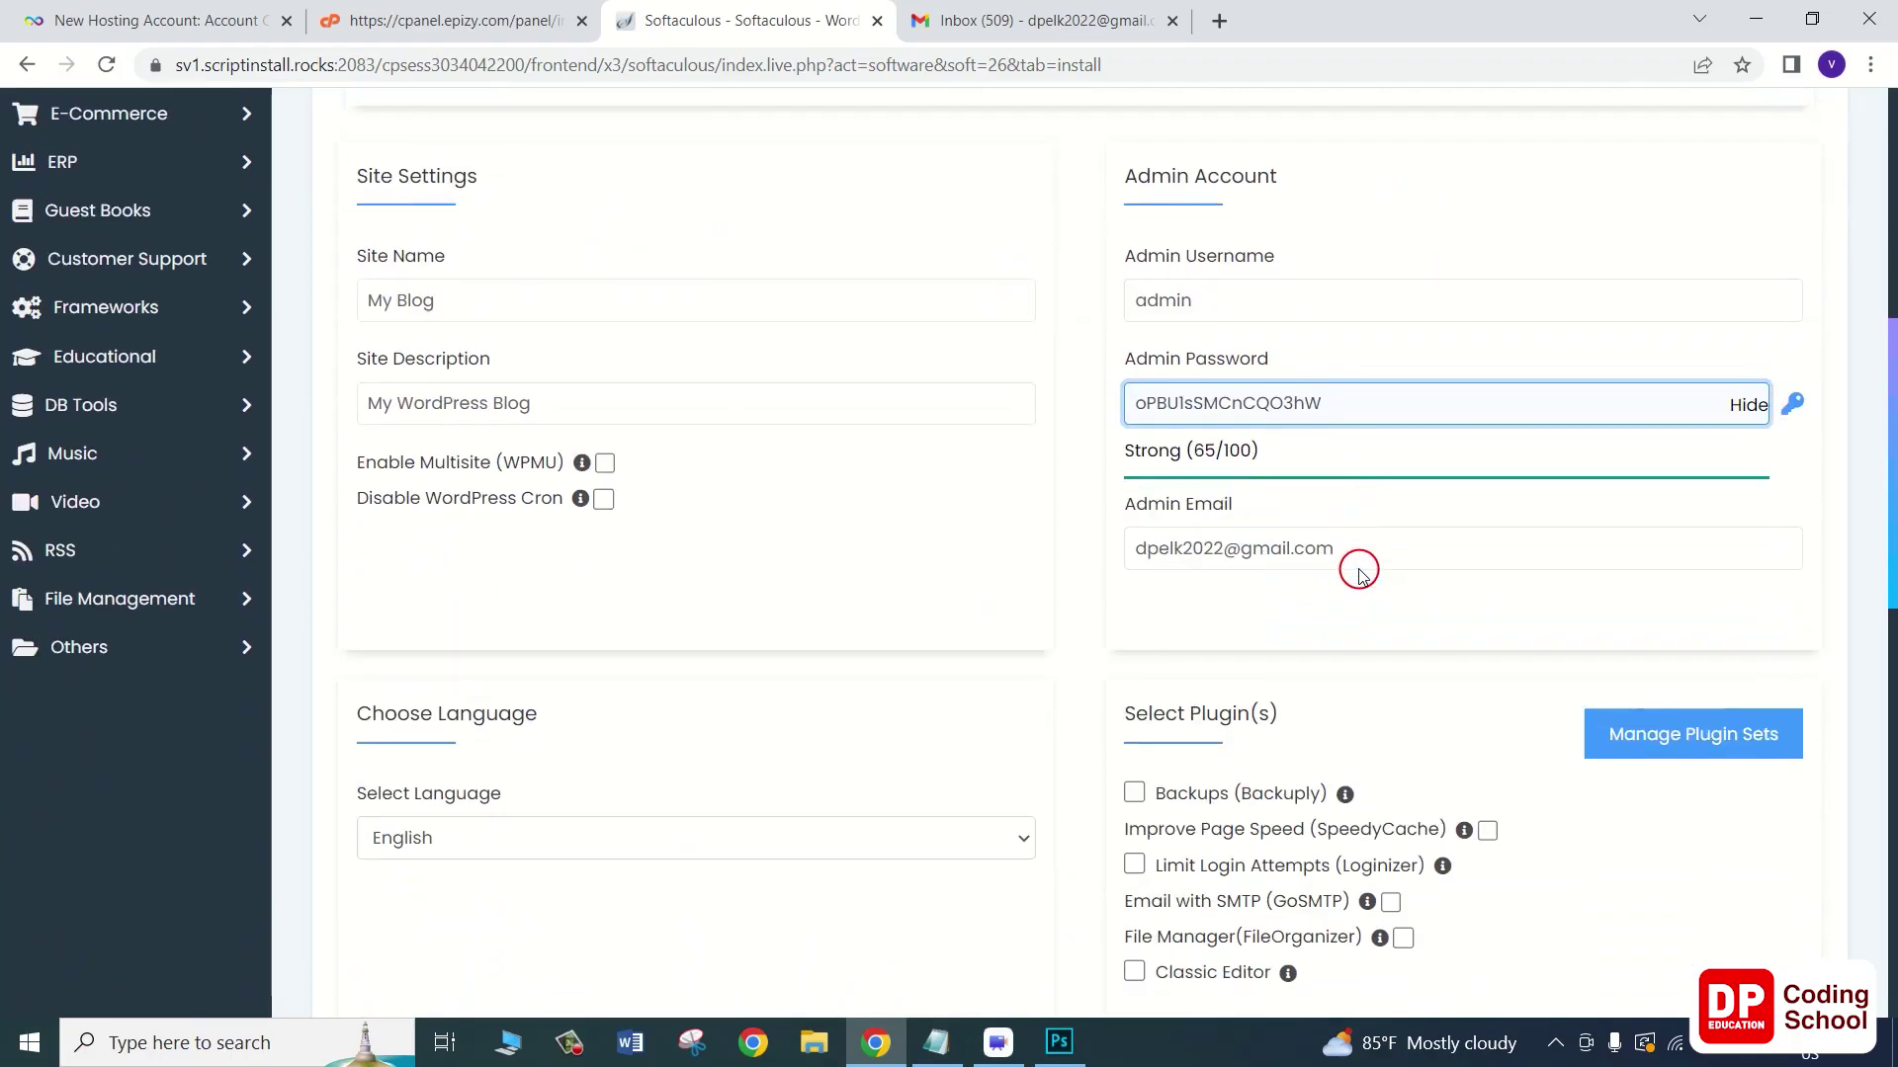
{"action": "scroll", "coordinate": [1359, 573], "scroll_direction": "down", "scroll_amount": 5}
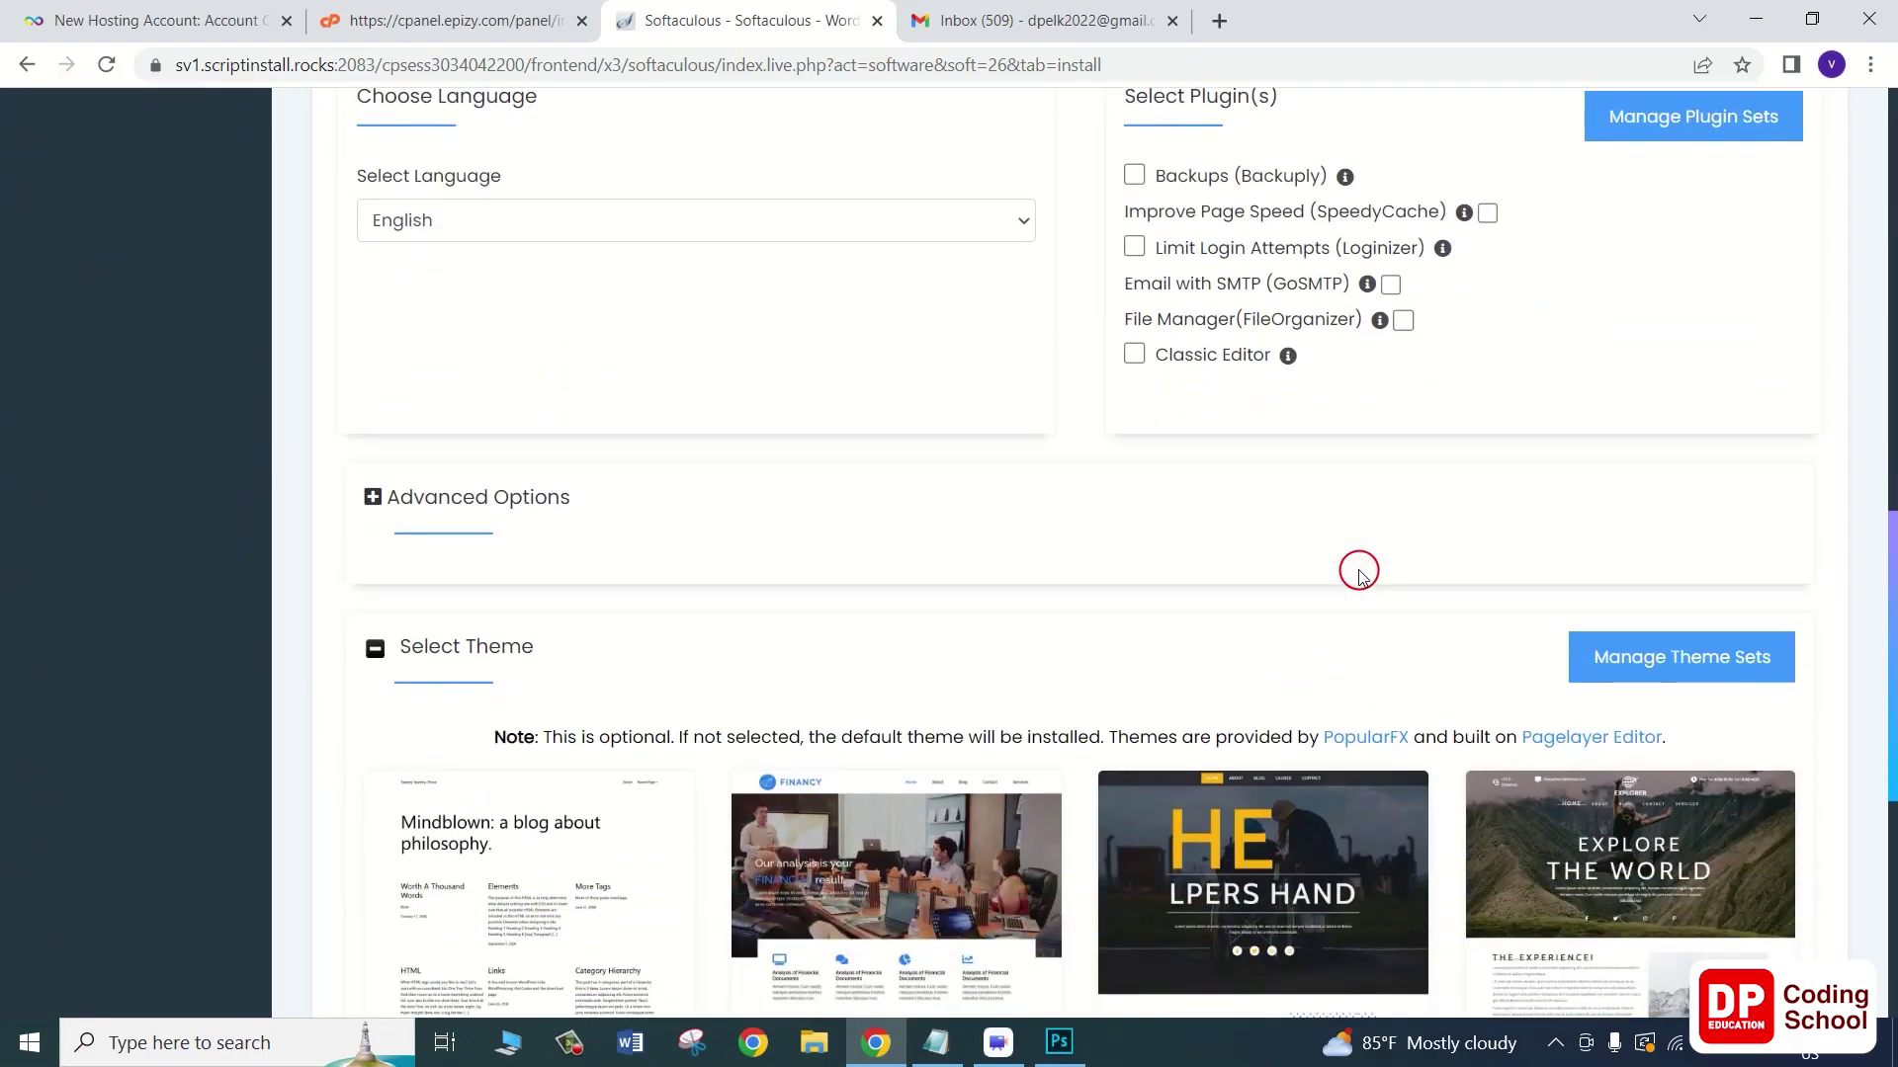
{"action": "scroll", "coordinate": [1359, 573], "scroll_direction": "down", "scroll_amount": 6}
{"action": "scroll", "coordinate": [1359, 573], "scroll_direction": "up", "scroll_amount": 9}
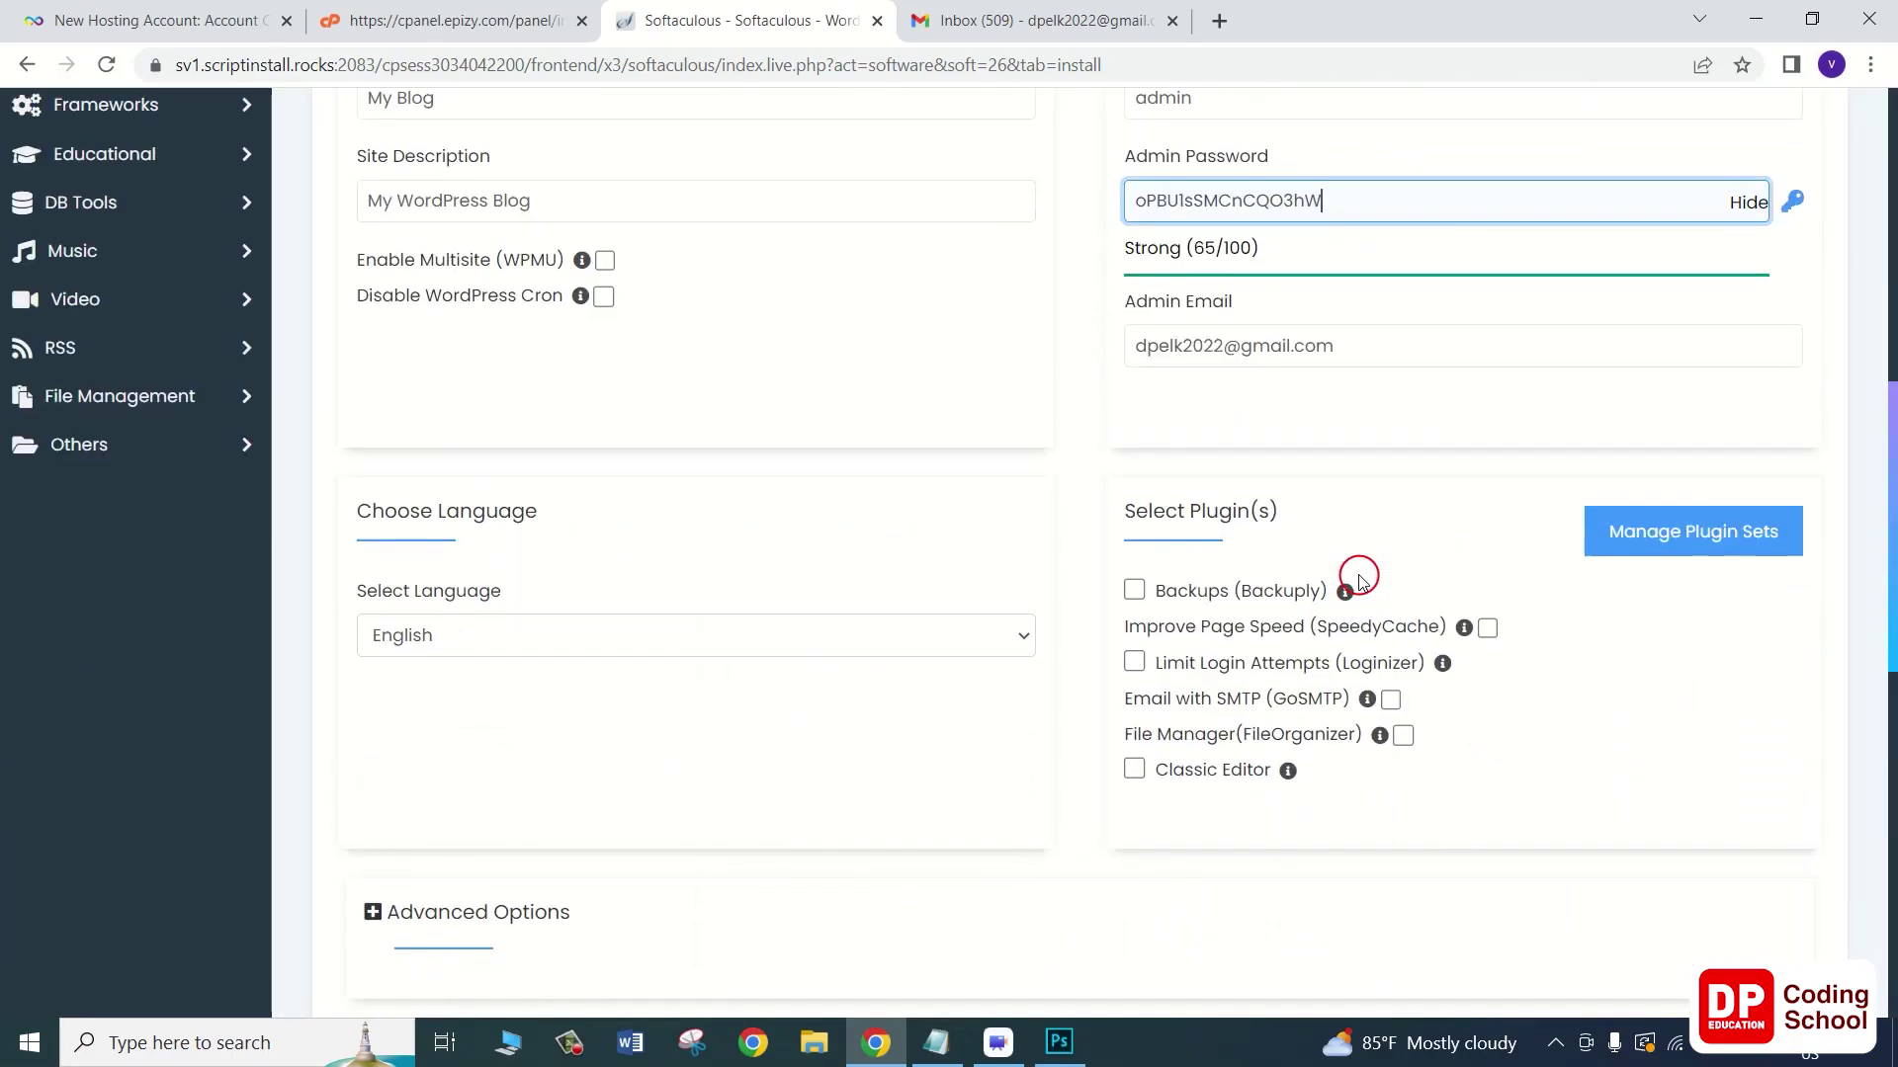
{"action": "scroll", "coordinate": [1359, 578], "scroll_direction": "up", "scroll_amount": 4}
{"action": "scroll", "coordinate": [1637, 613], "scroll_direction": "up", "scroll_amount": 1}
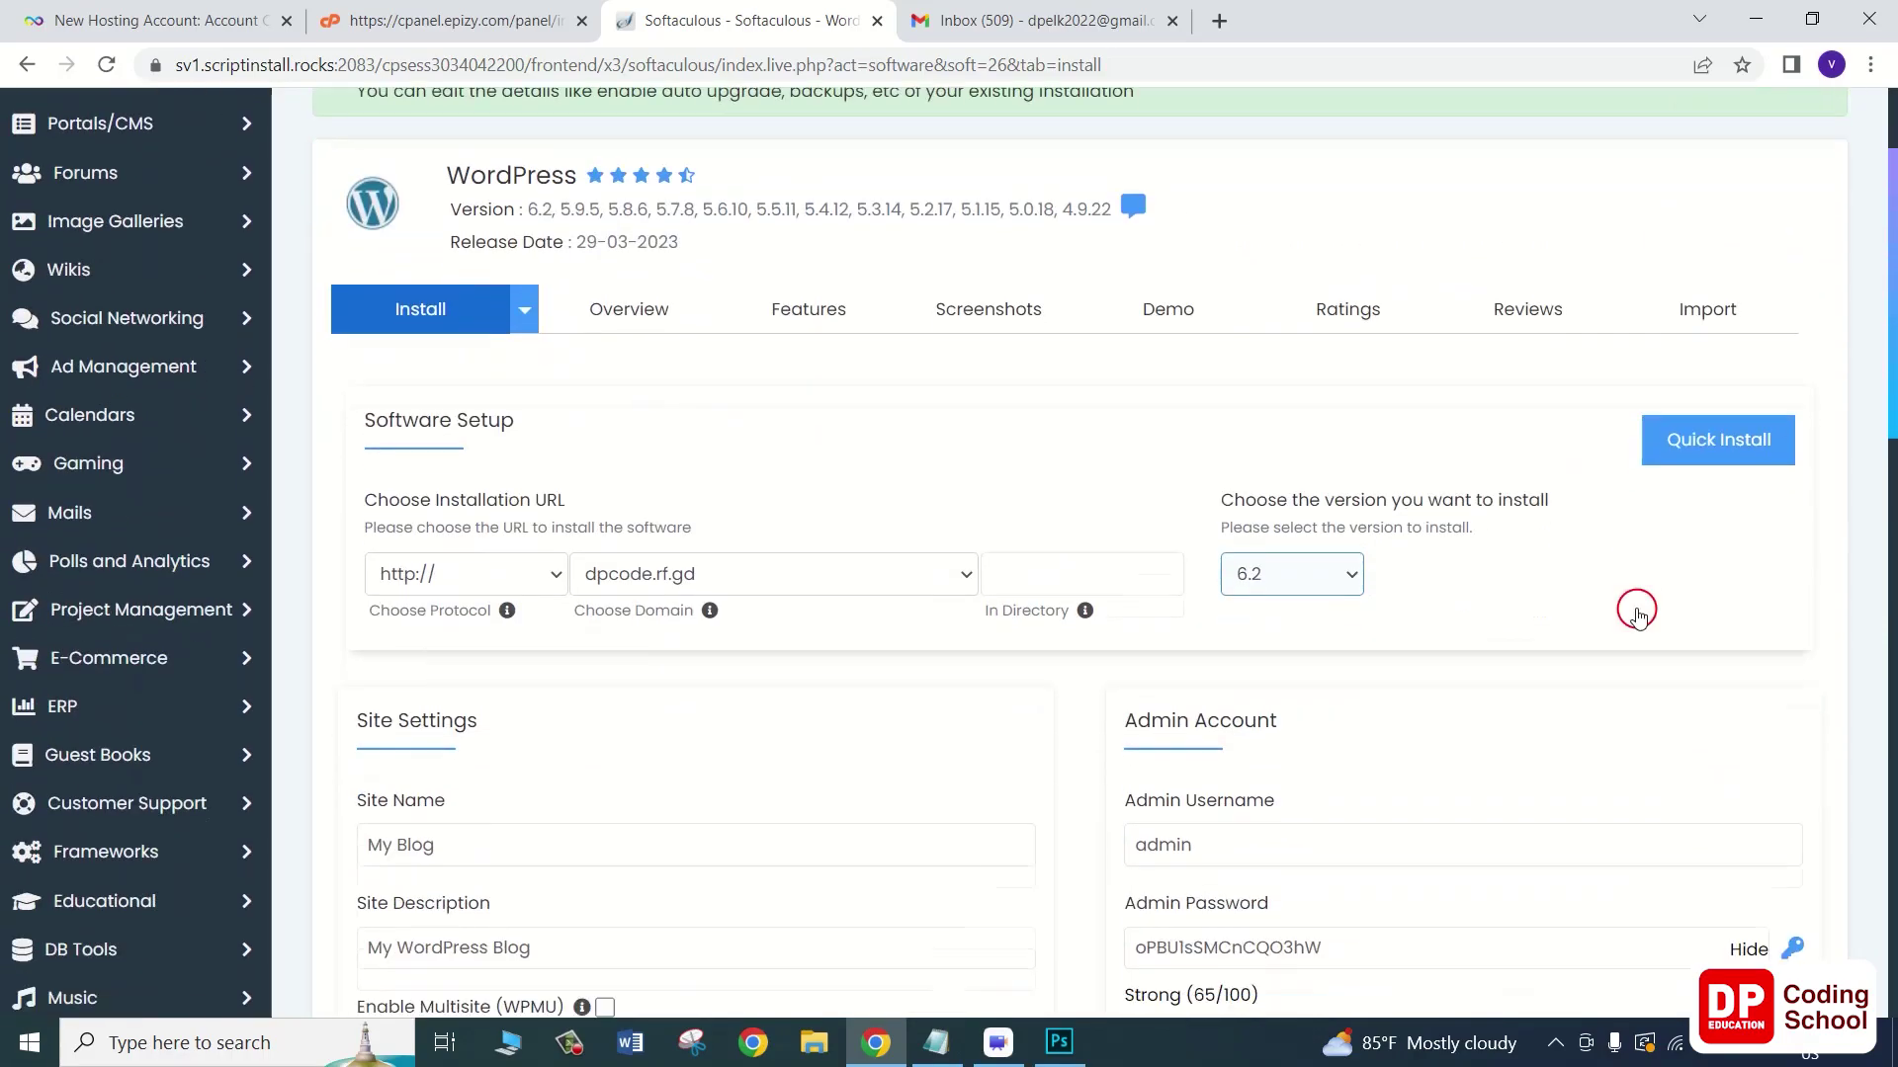
Step: Compare the Quick Install and Custom Install versions of the WordPress form, returning to the custom one
{"action": "left_click", "coordinate": [1709, 465]}
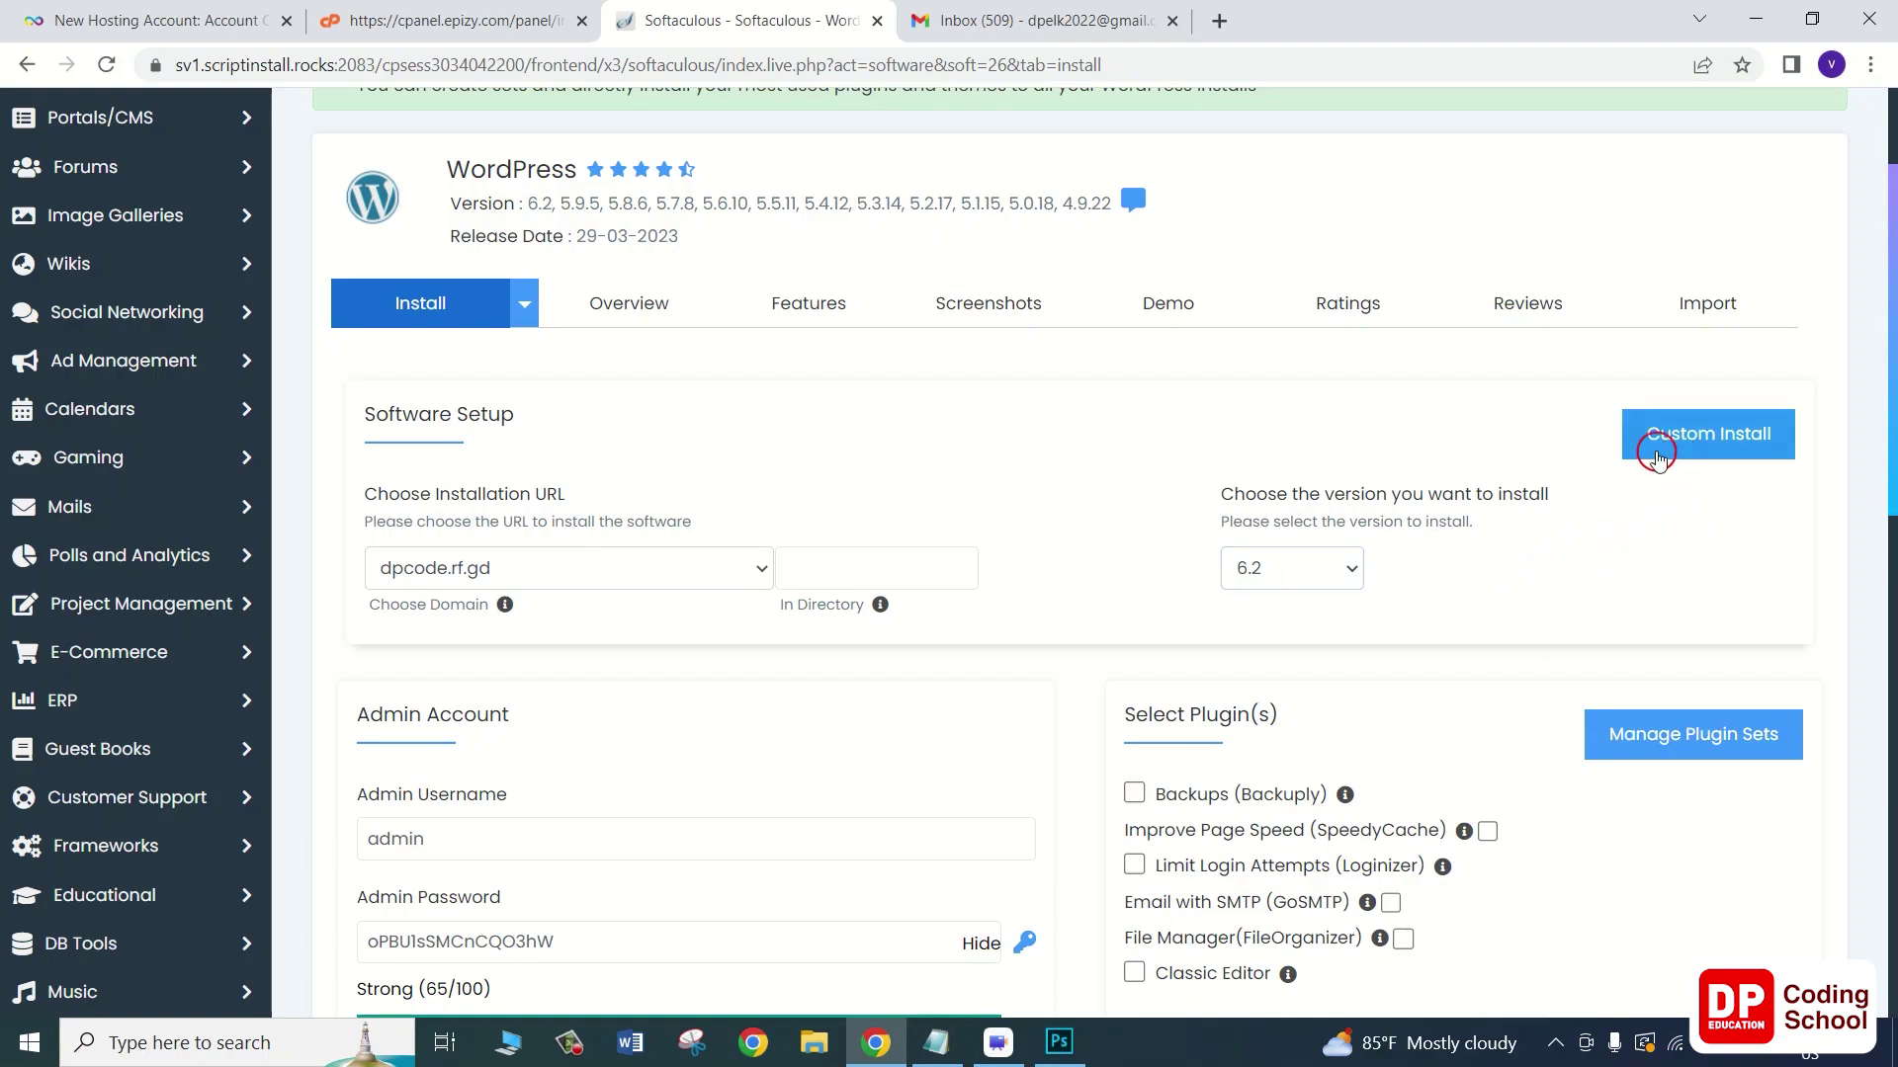
{"action": "left_click", "coordinate": [1684, 445]}
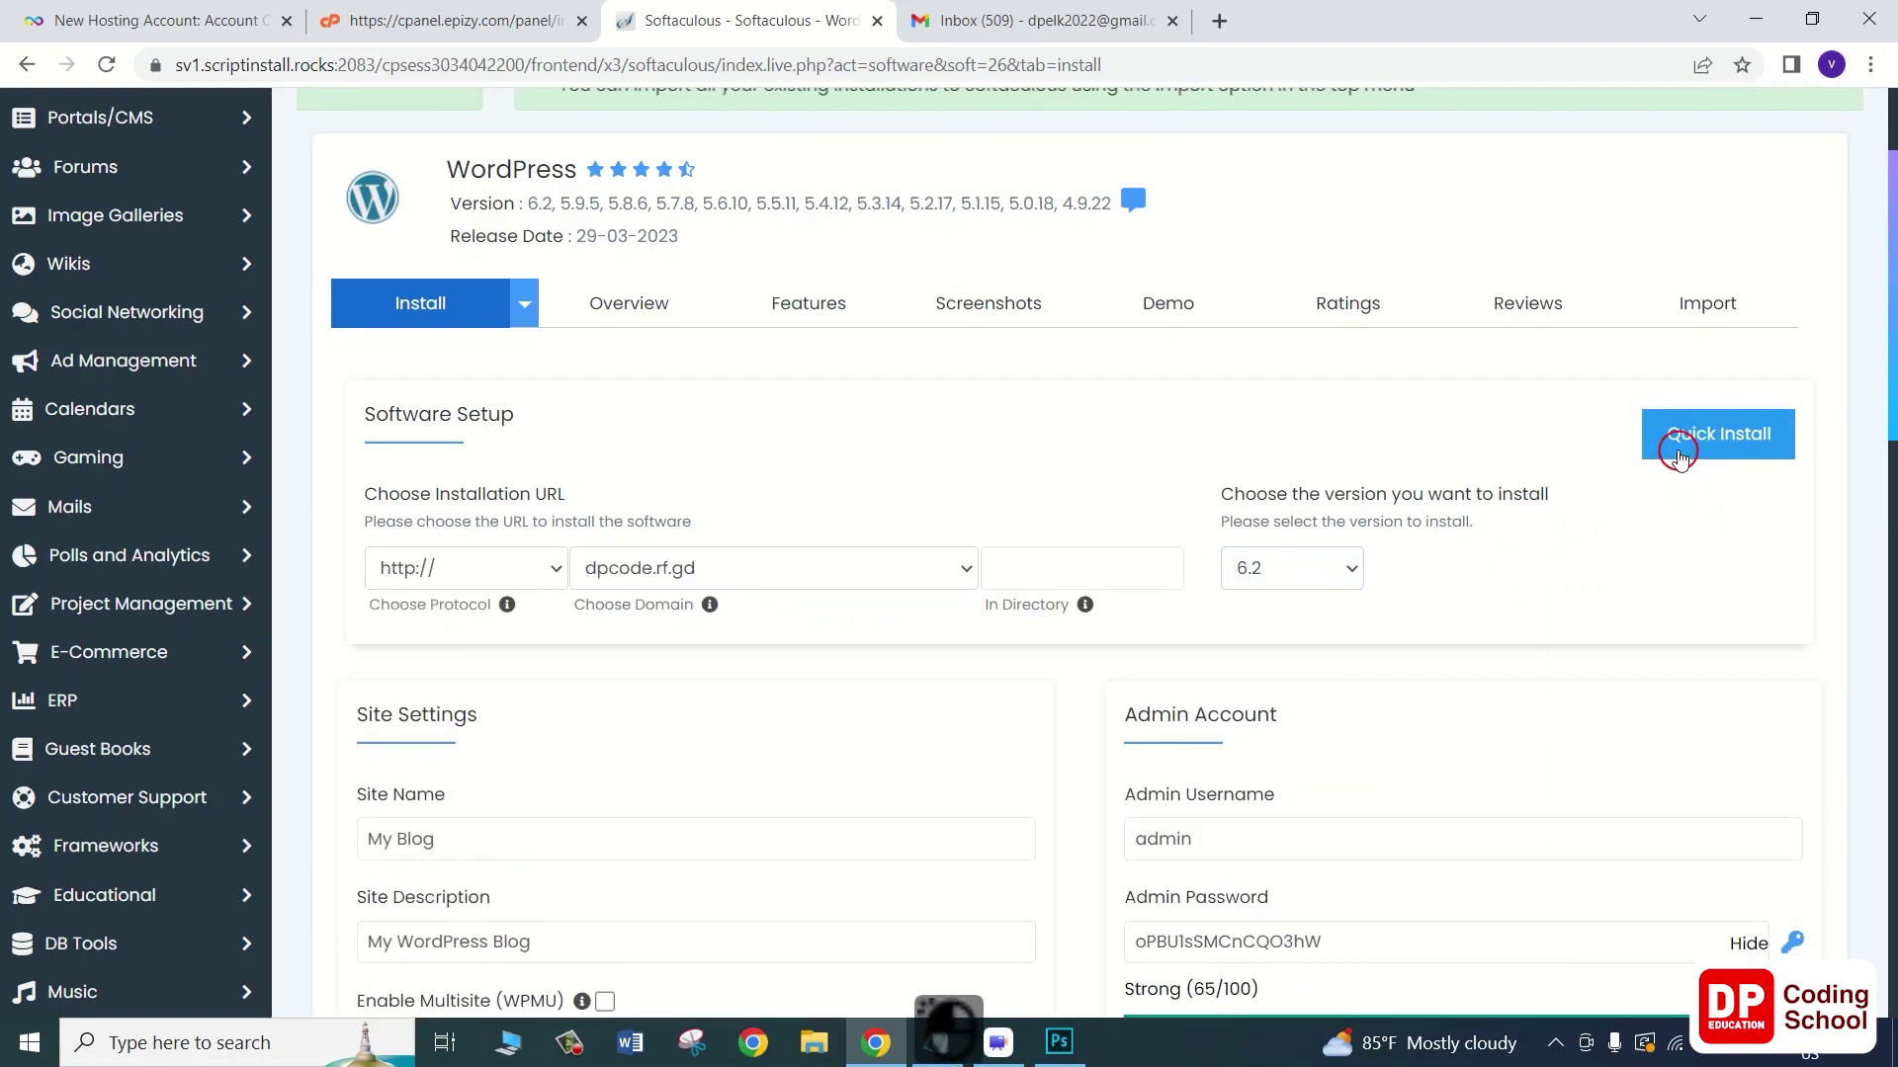
{"action": "left_click", "coordinate": [1679, 452]}
{"action": "left_click", "coordinate": [1679, 453]}
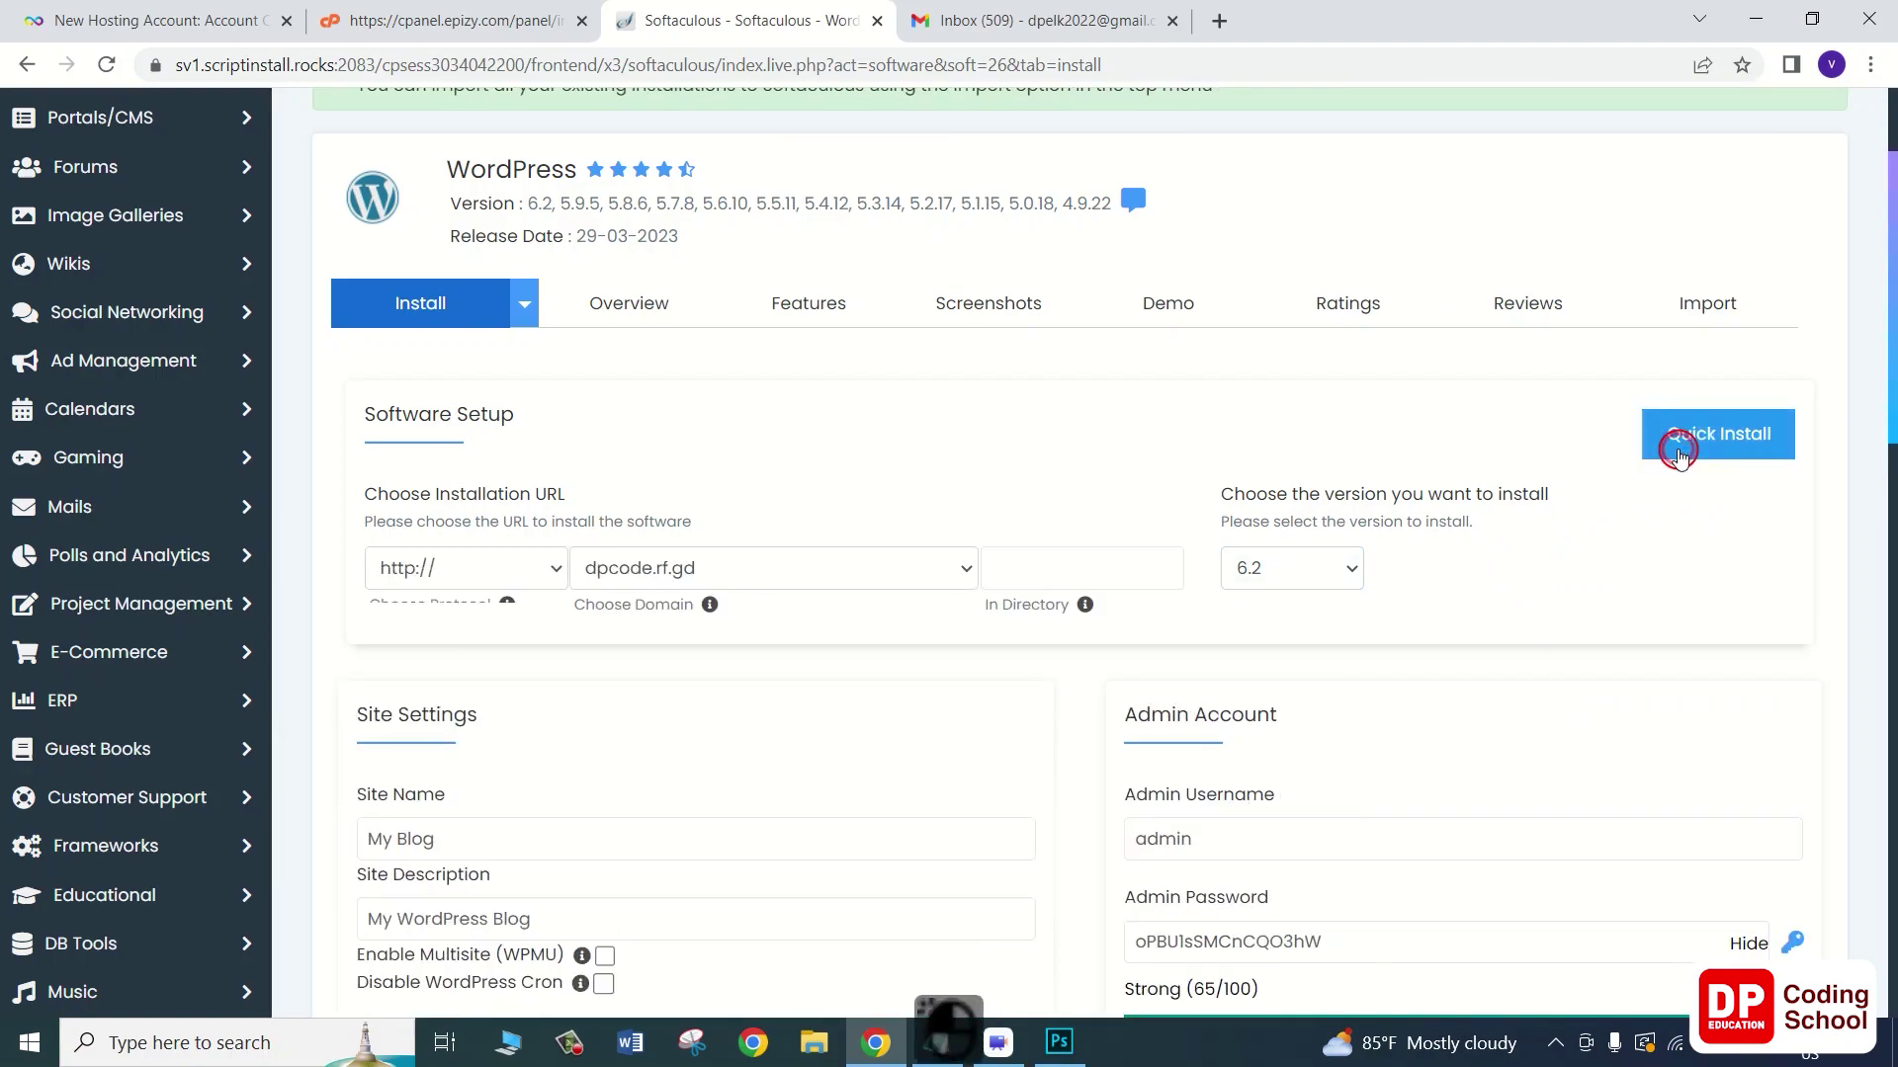
{"action": "left_click", "coordinate": [1679, 452]}
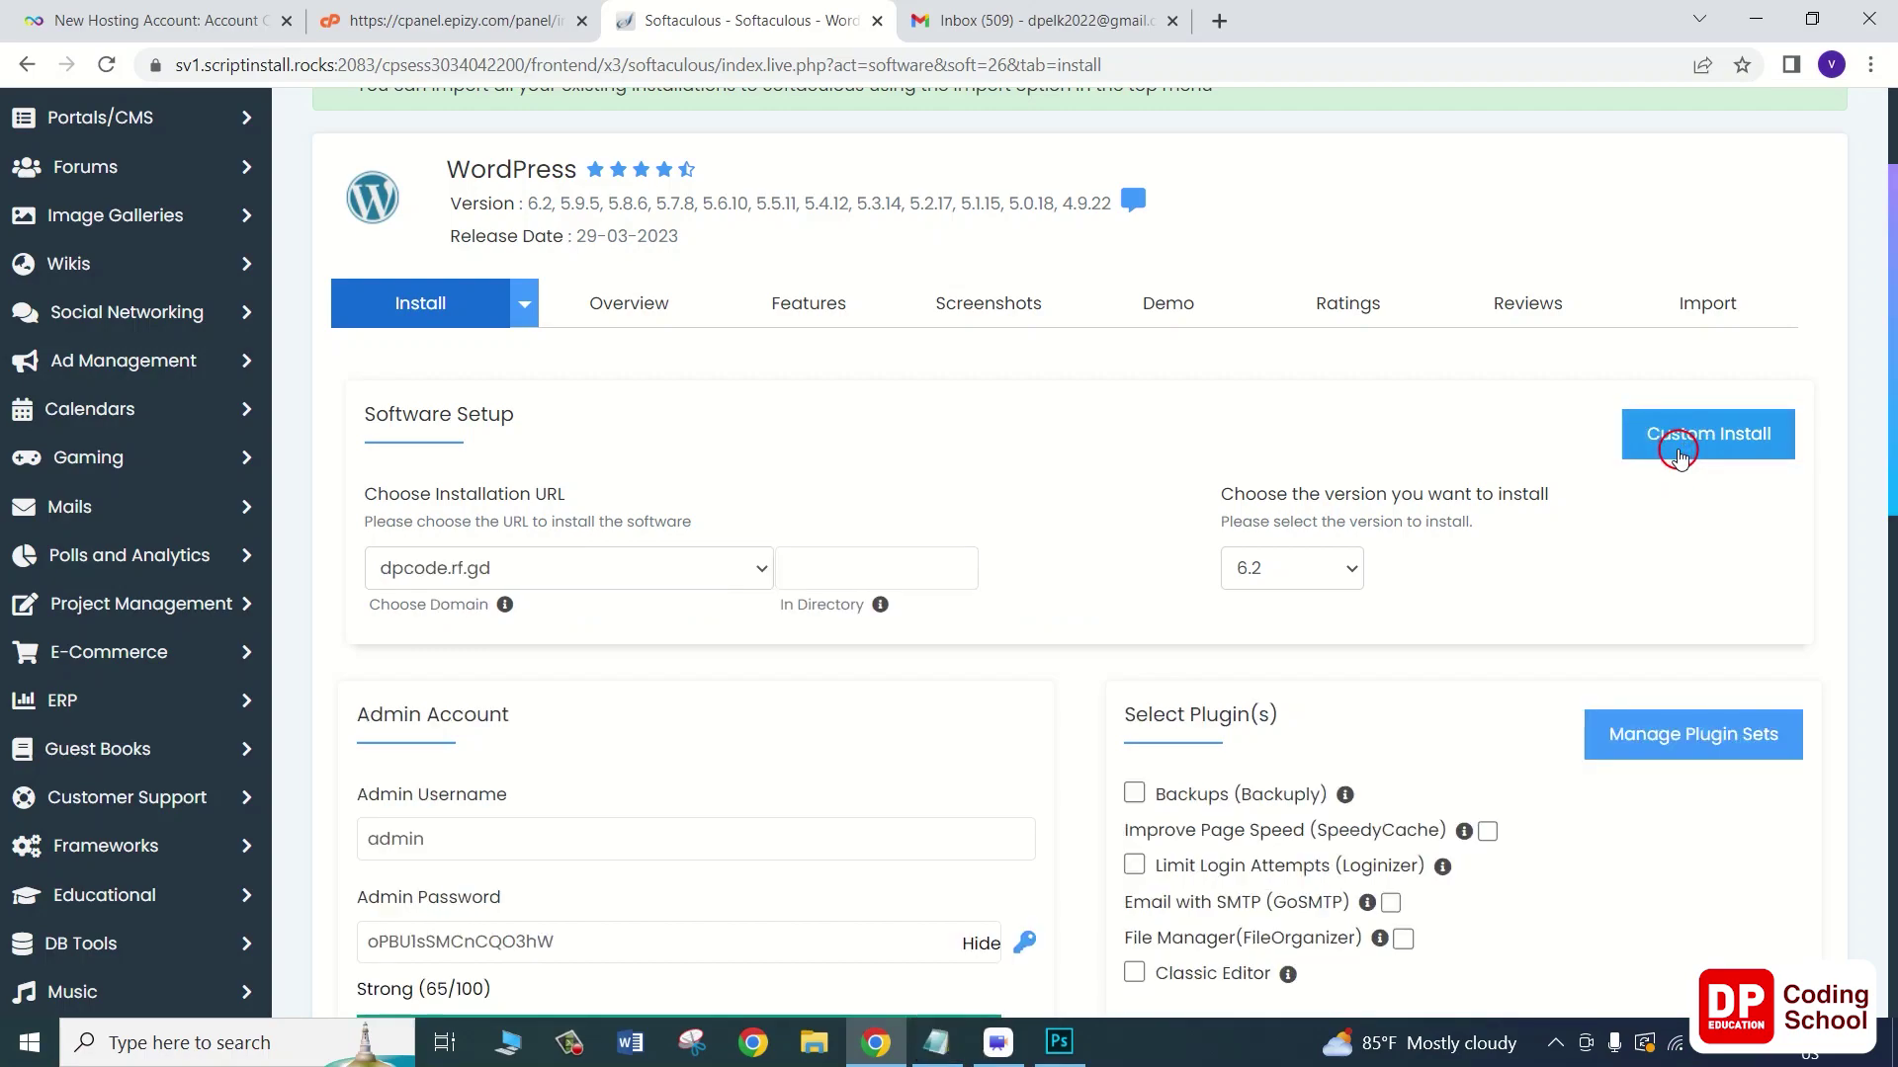
{"action": "scroll", "coordinate": [1660, 553], "scroll_direction": "down", "scroll_amount": 2}
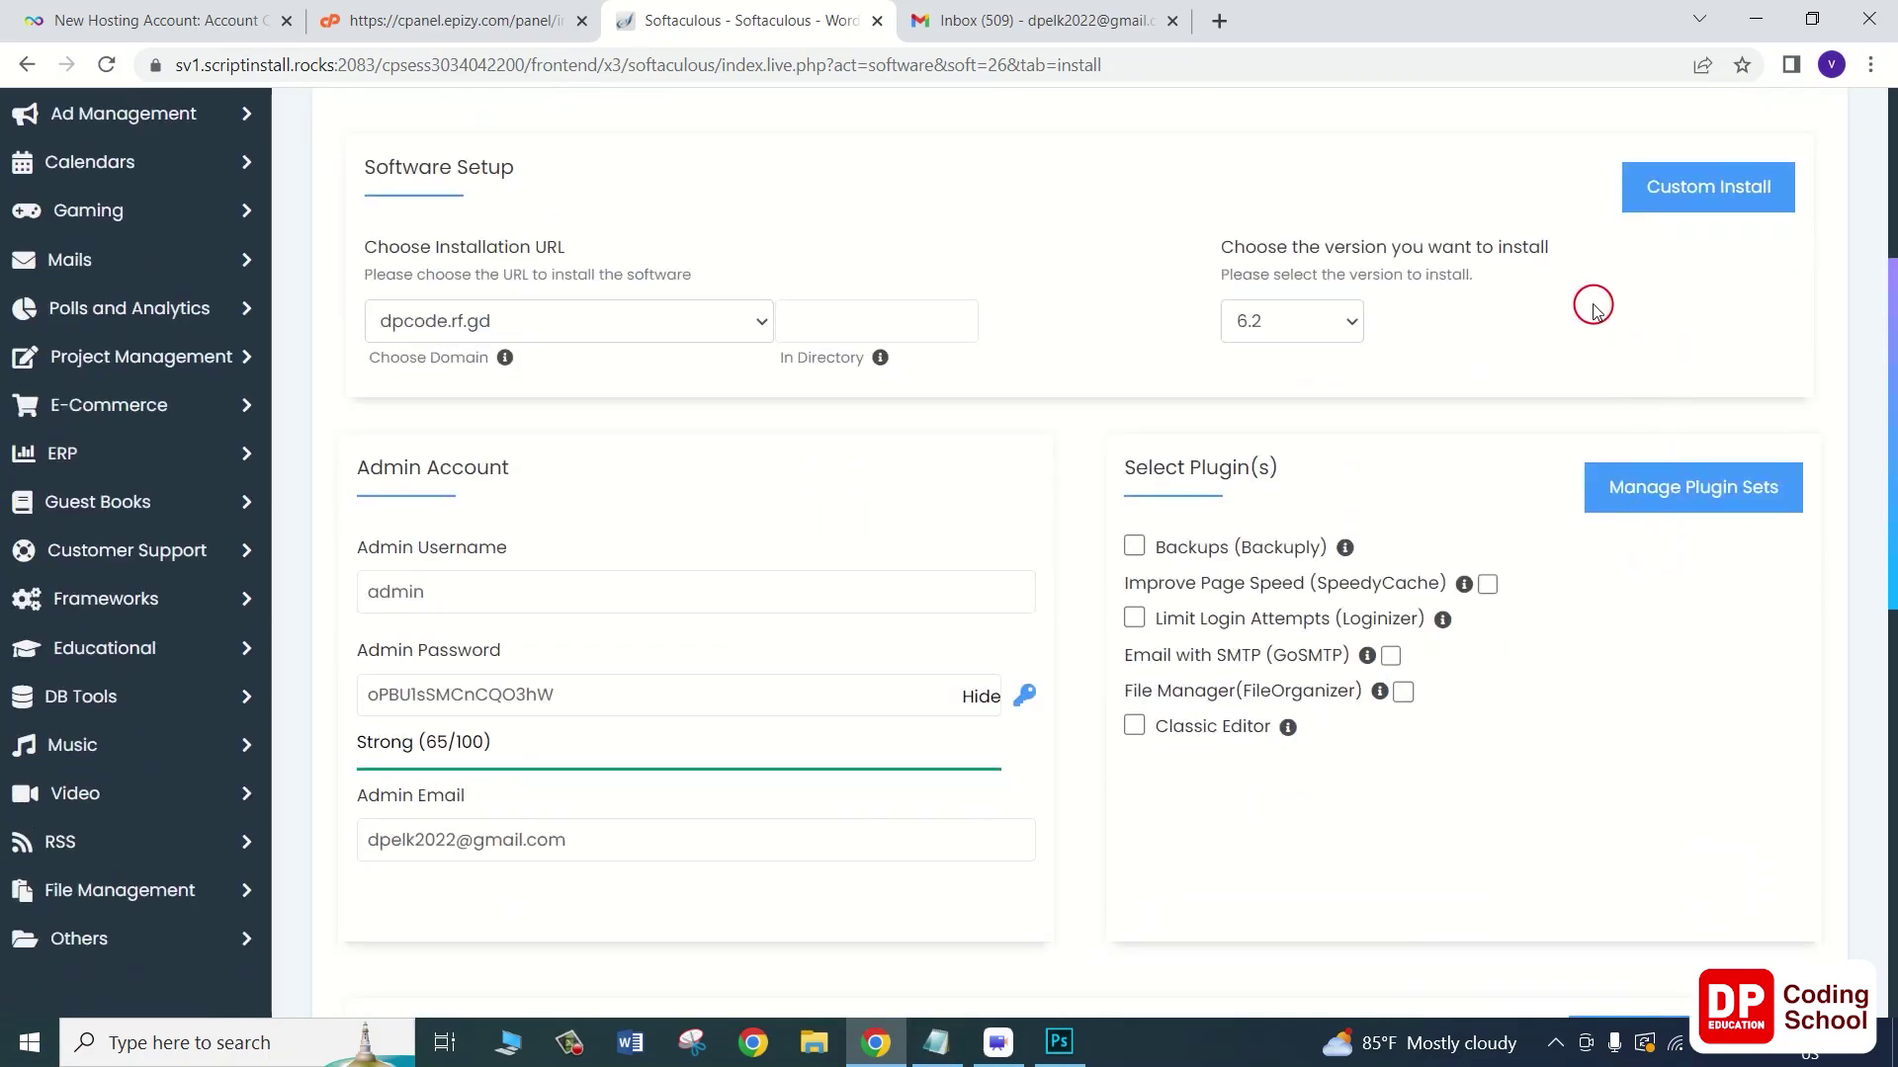
{"action": "left_click", "coordinate": [1648, 195]}
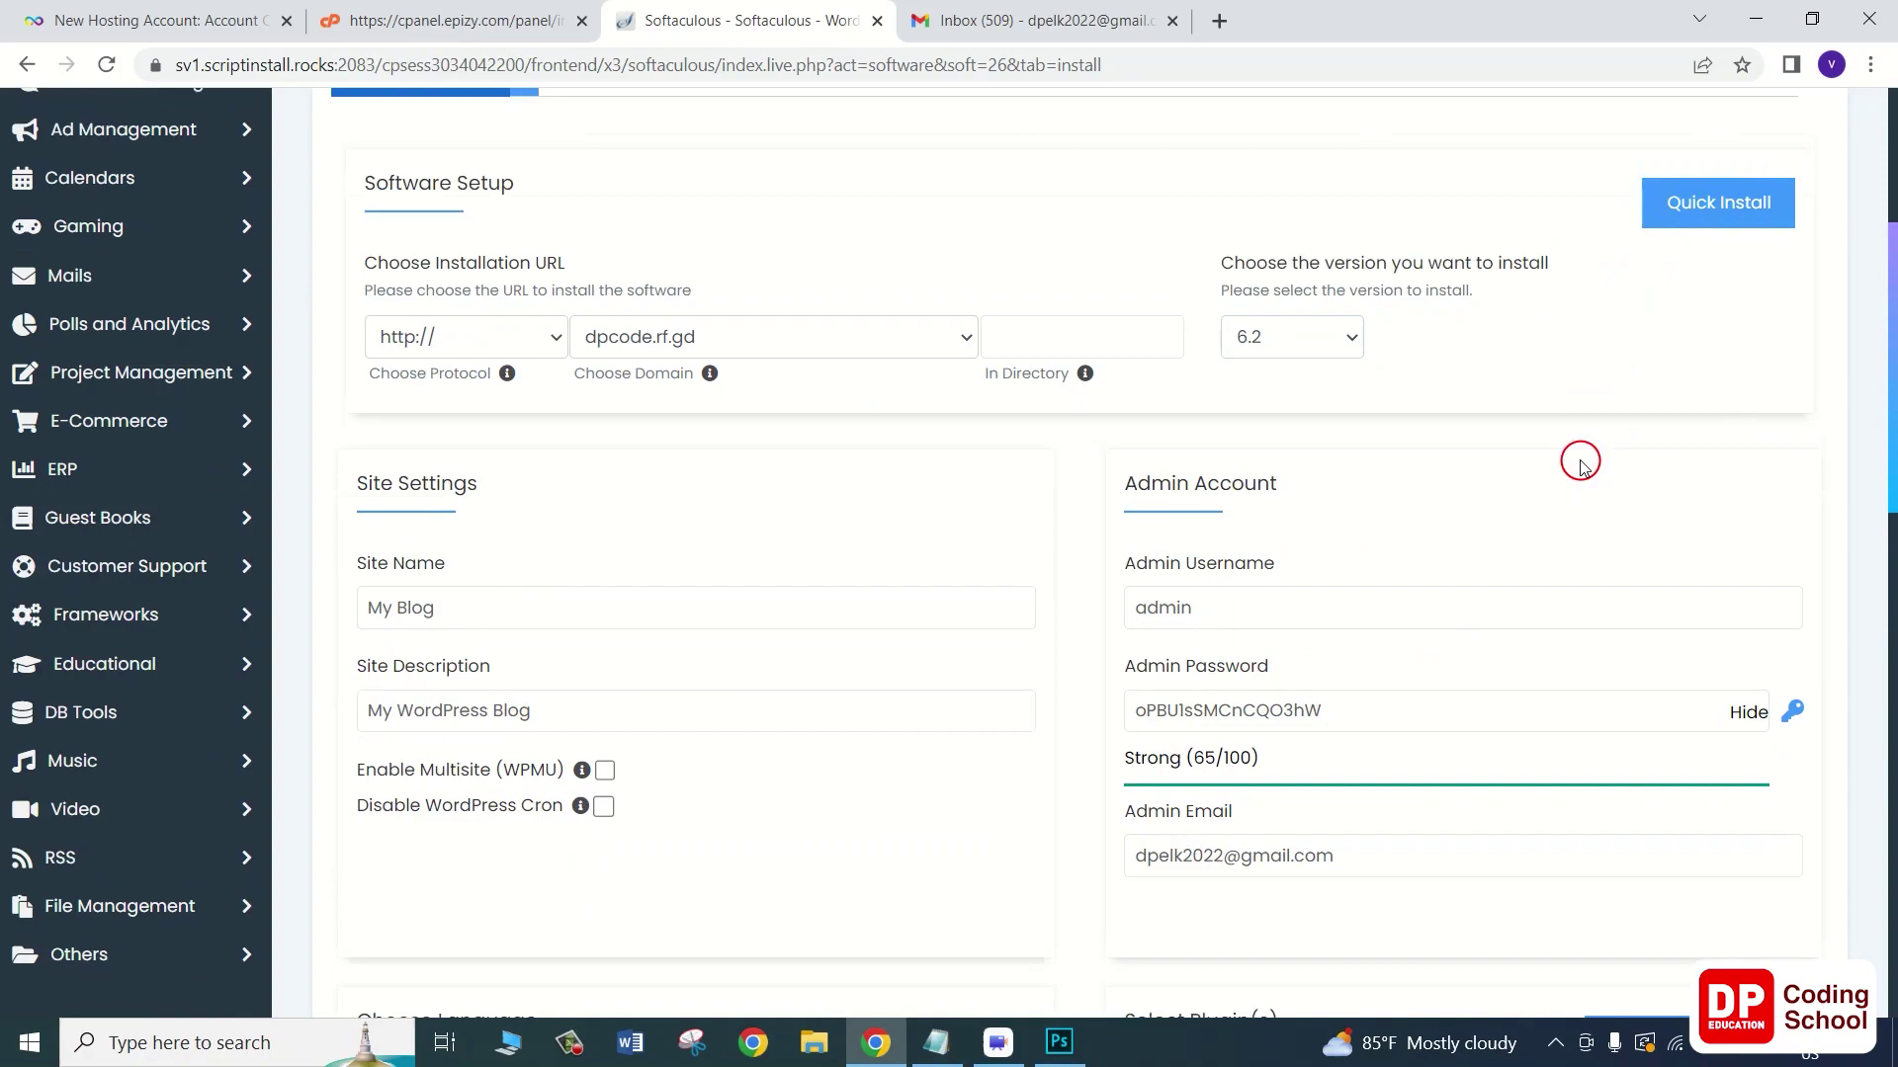
Step: Check the completed installation form once more and install WordPress without selecting a theme
{"action": "scroll", "coordinate": [1575, 458], "scroll_direction": "up", "scroll_amount": 1}
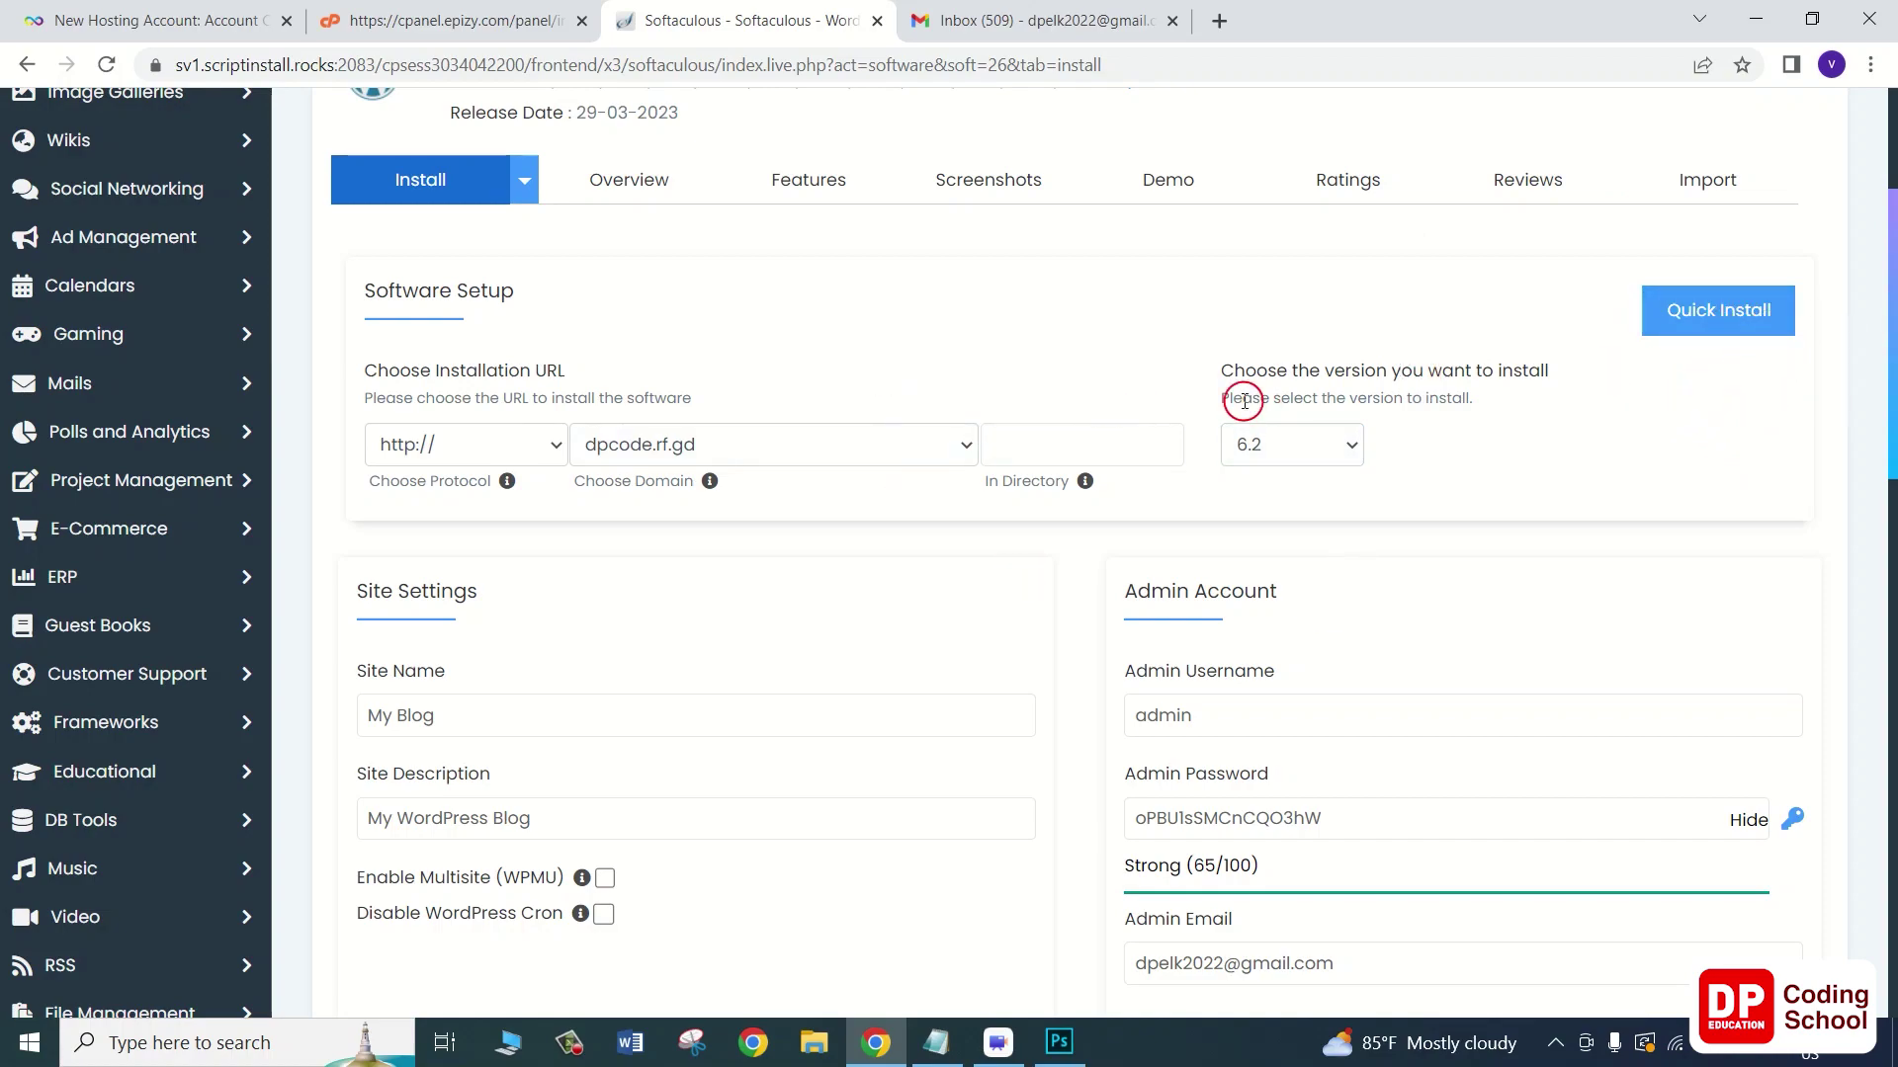
{"action": "scroll", "coordinate": [1181, 534], "scroll_direction": "down", "scroll_amount": 10}
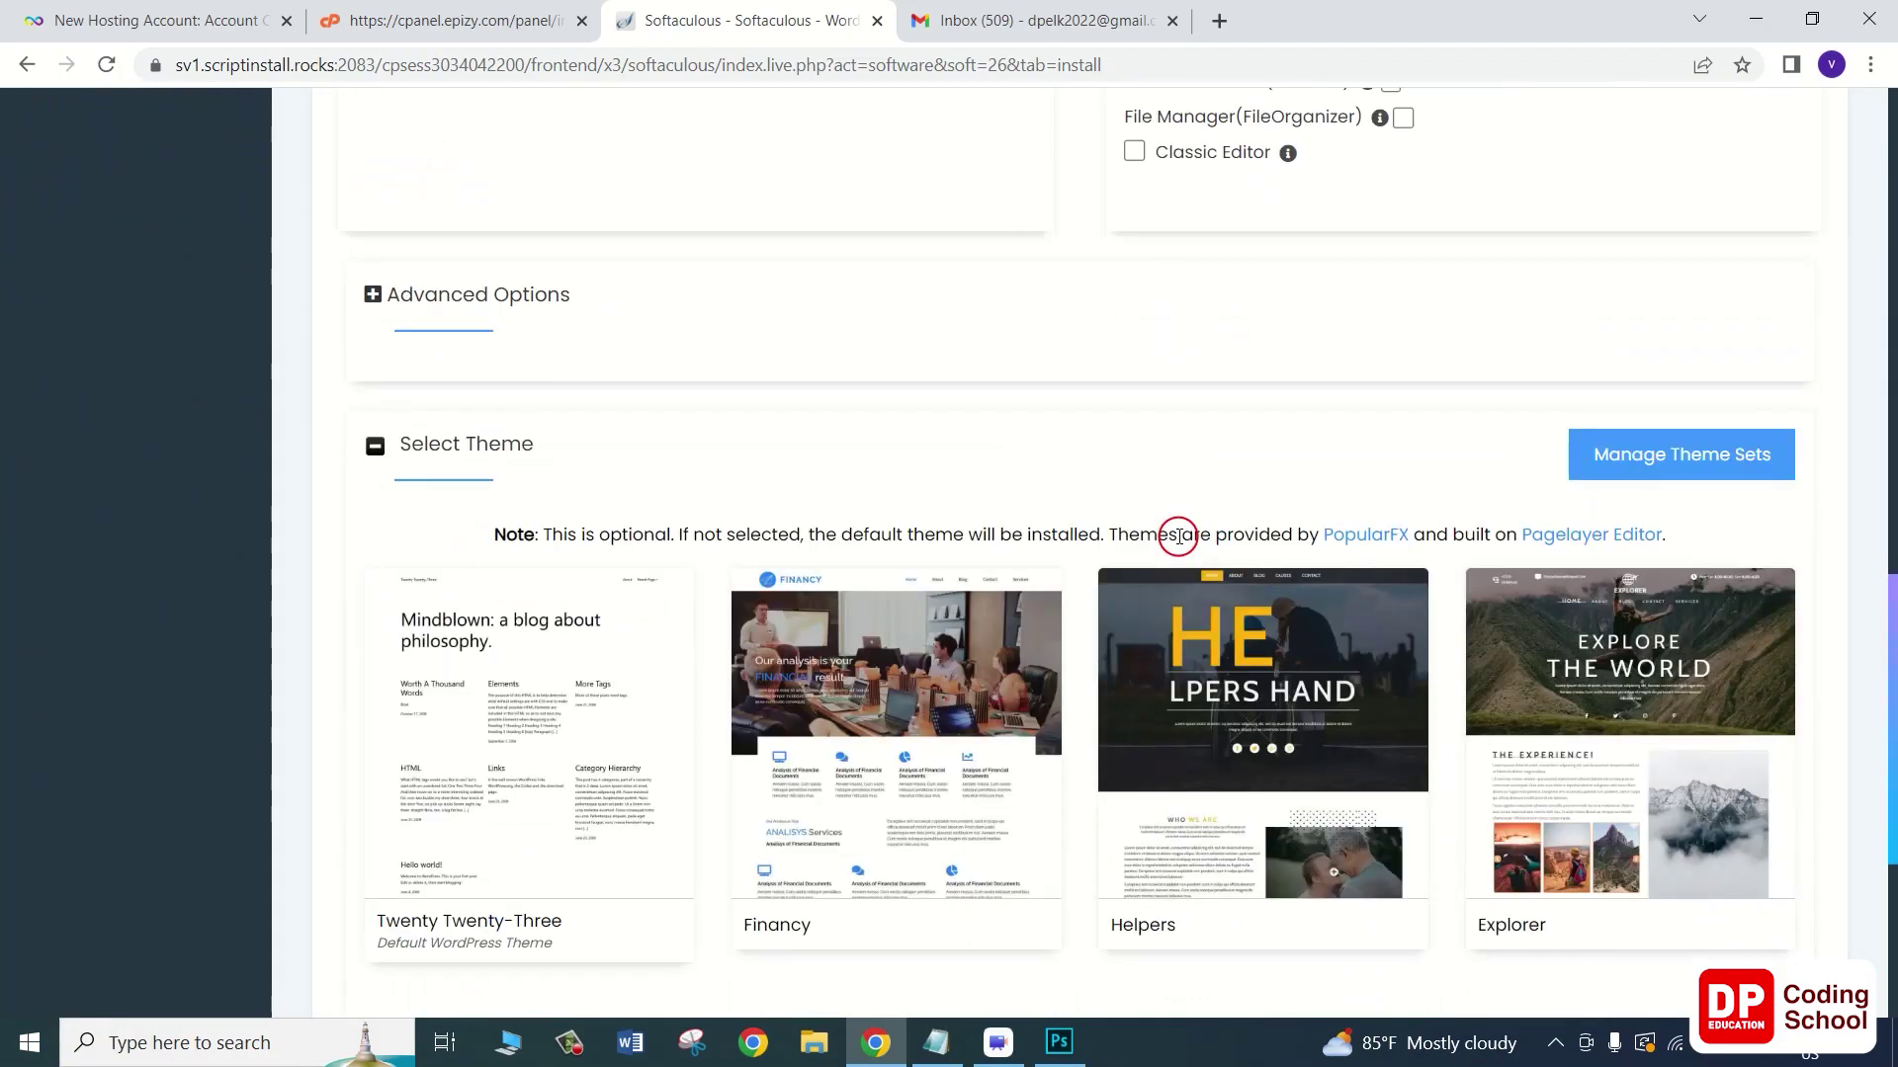
{"action": "scroll", "coordinate": [1179, 536], "scroll_direction": "down", "scroll_amount": 5}
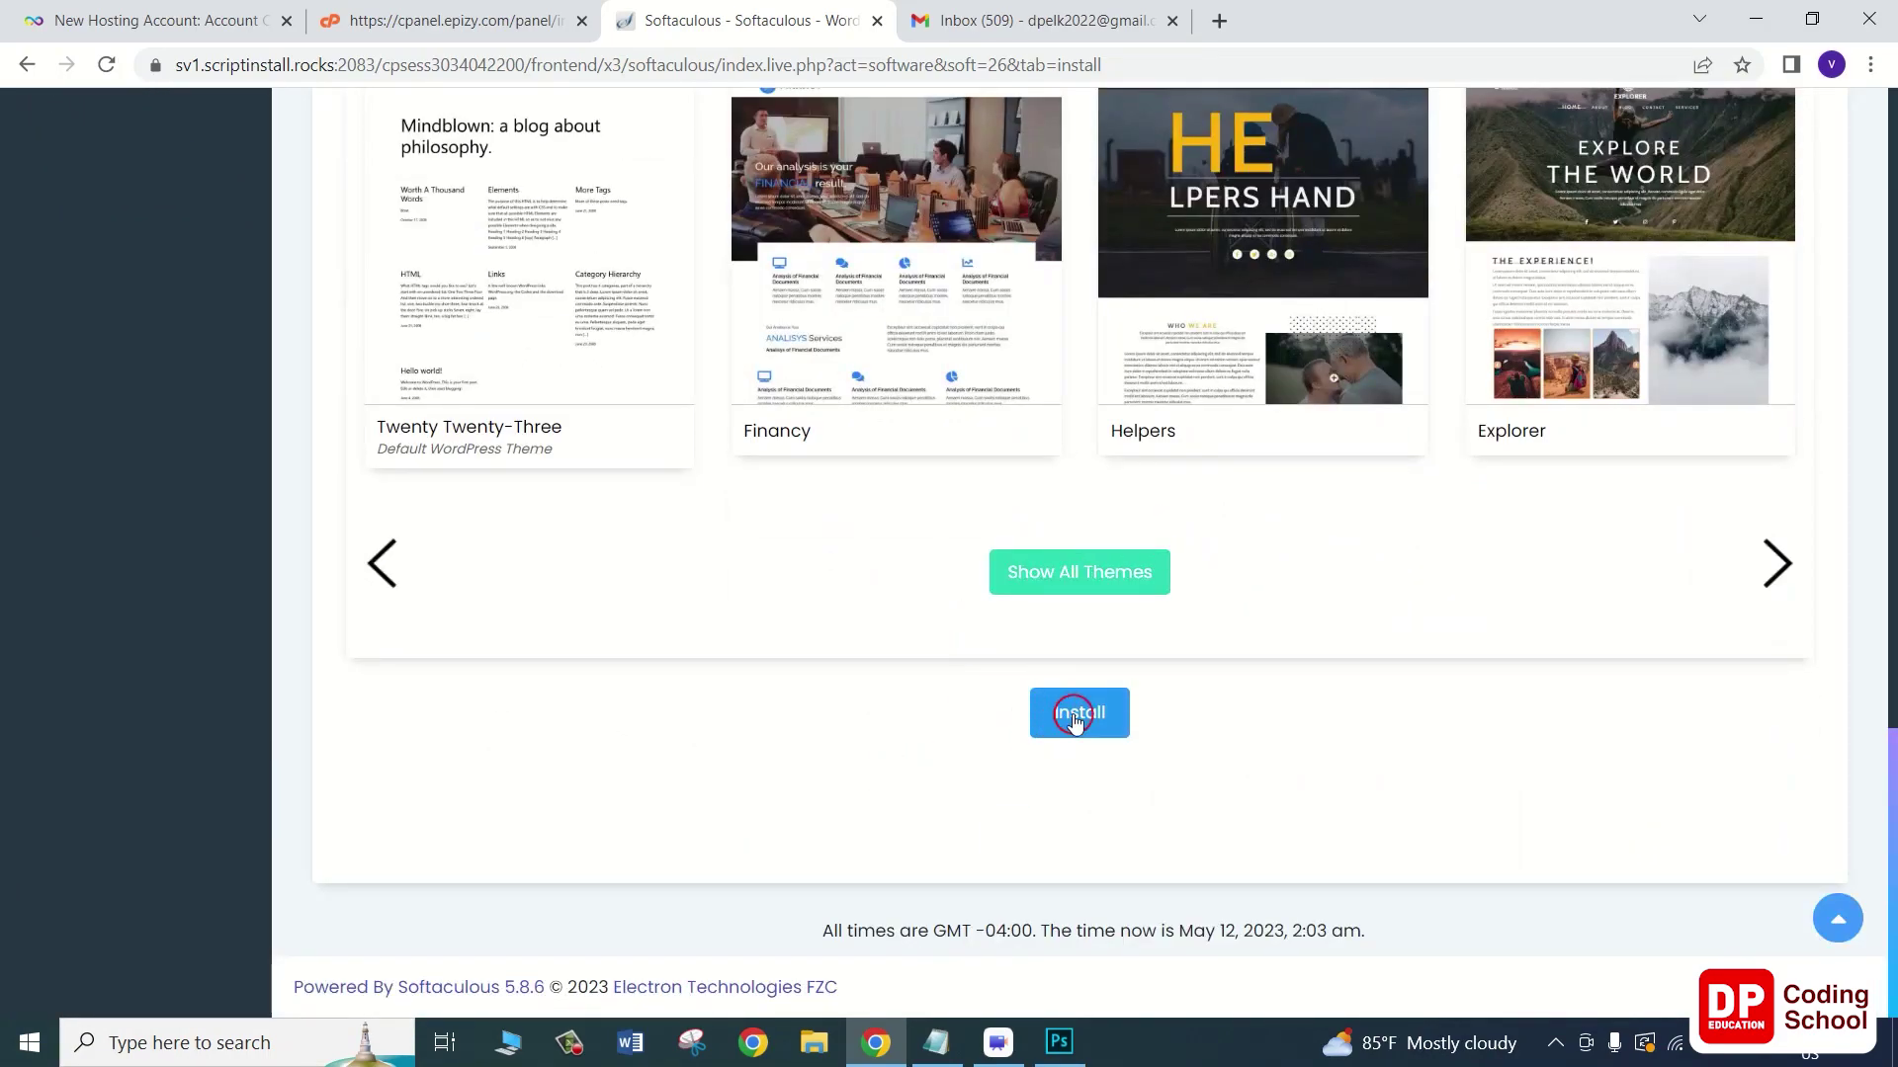
{"action": "scroll", "coordinate": [1152, 652], "scroll_direction": "up", "scroll_amount": 10}
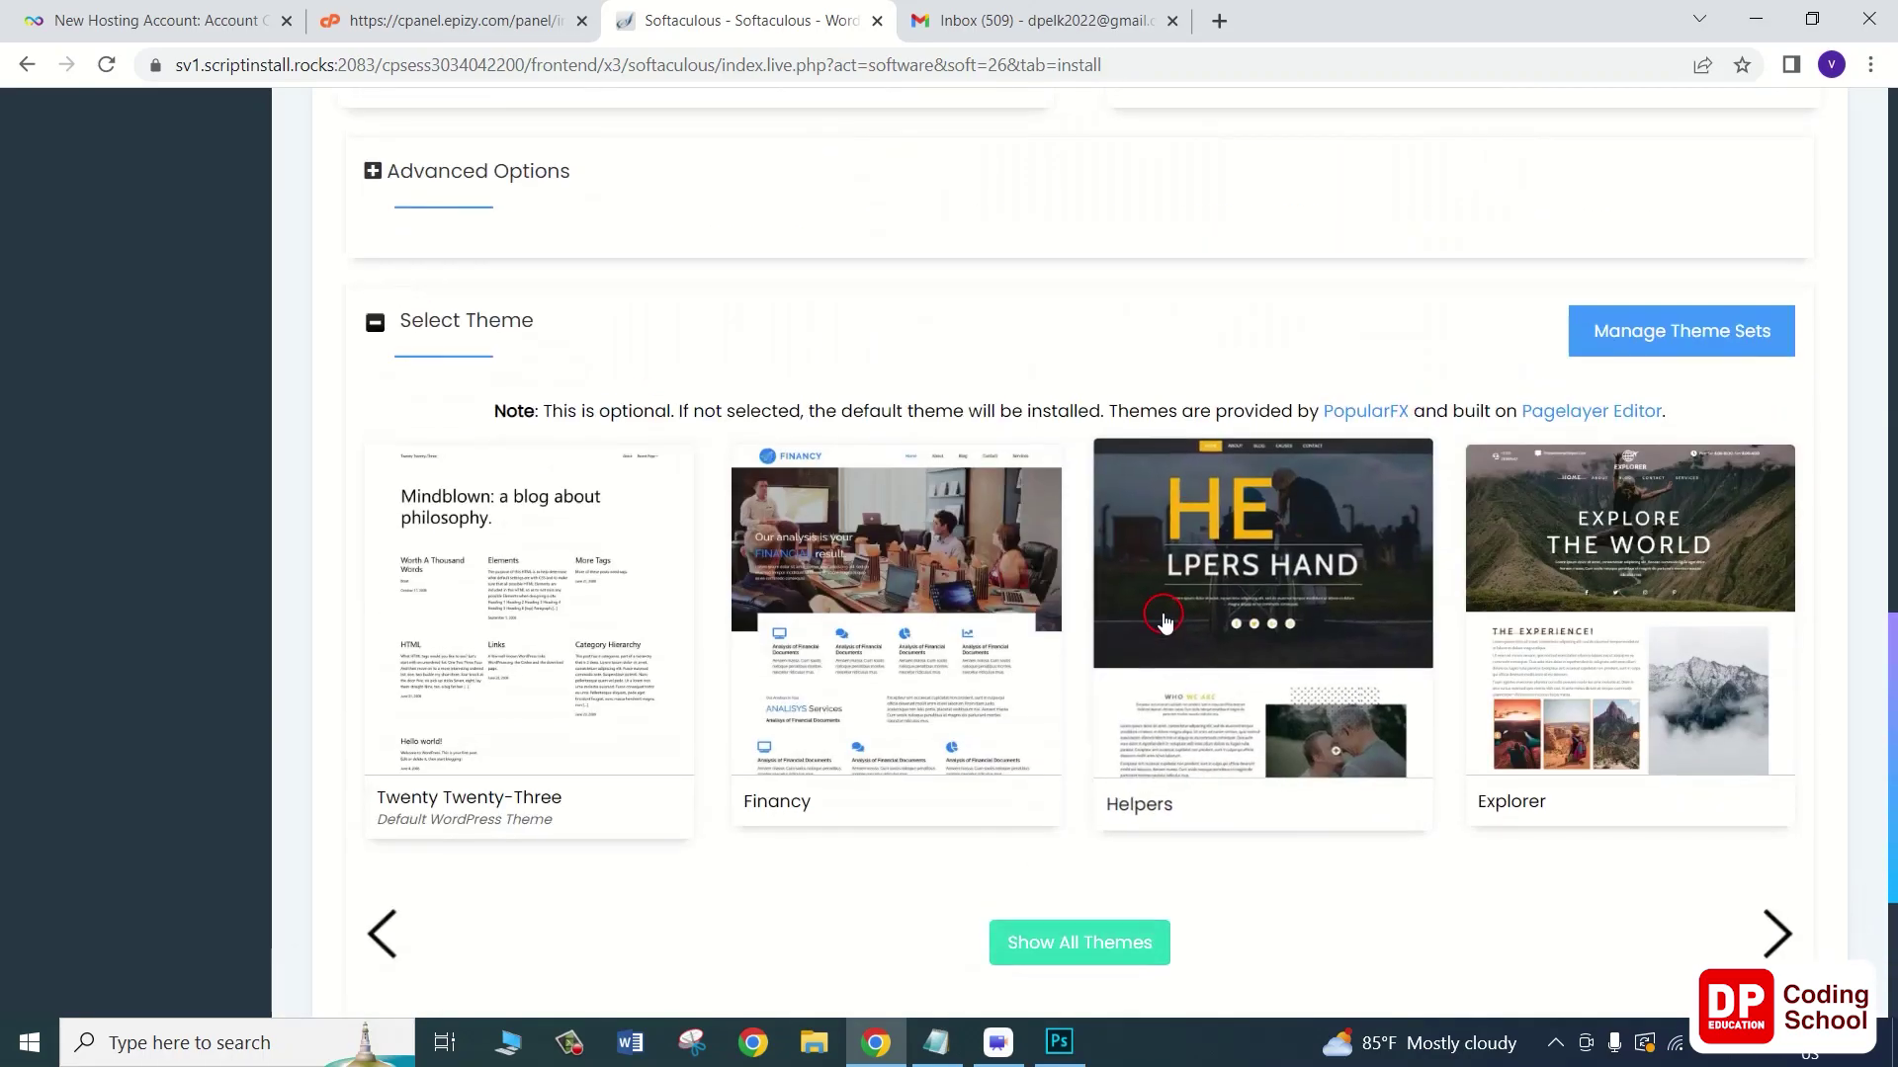
{"action": "scroll", "coordinate": [1154, 615], "scroll_direction": "up", "scroll_amount": 9}
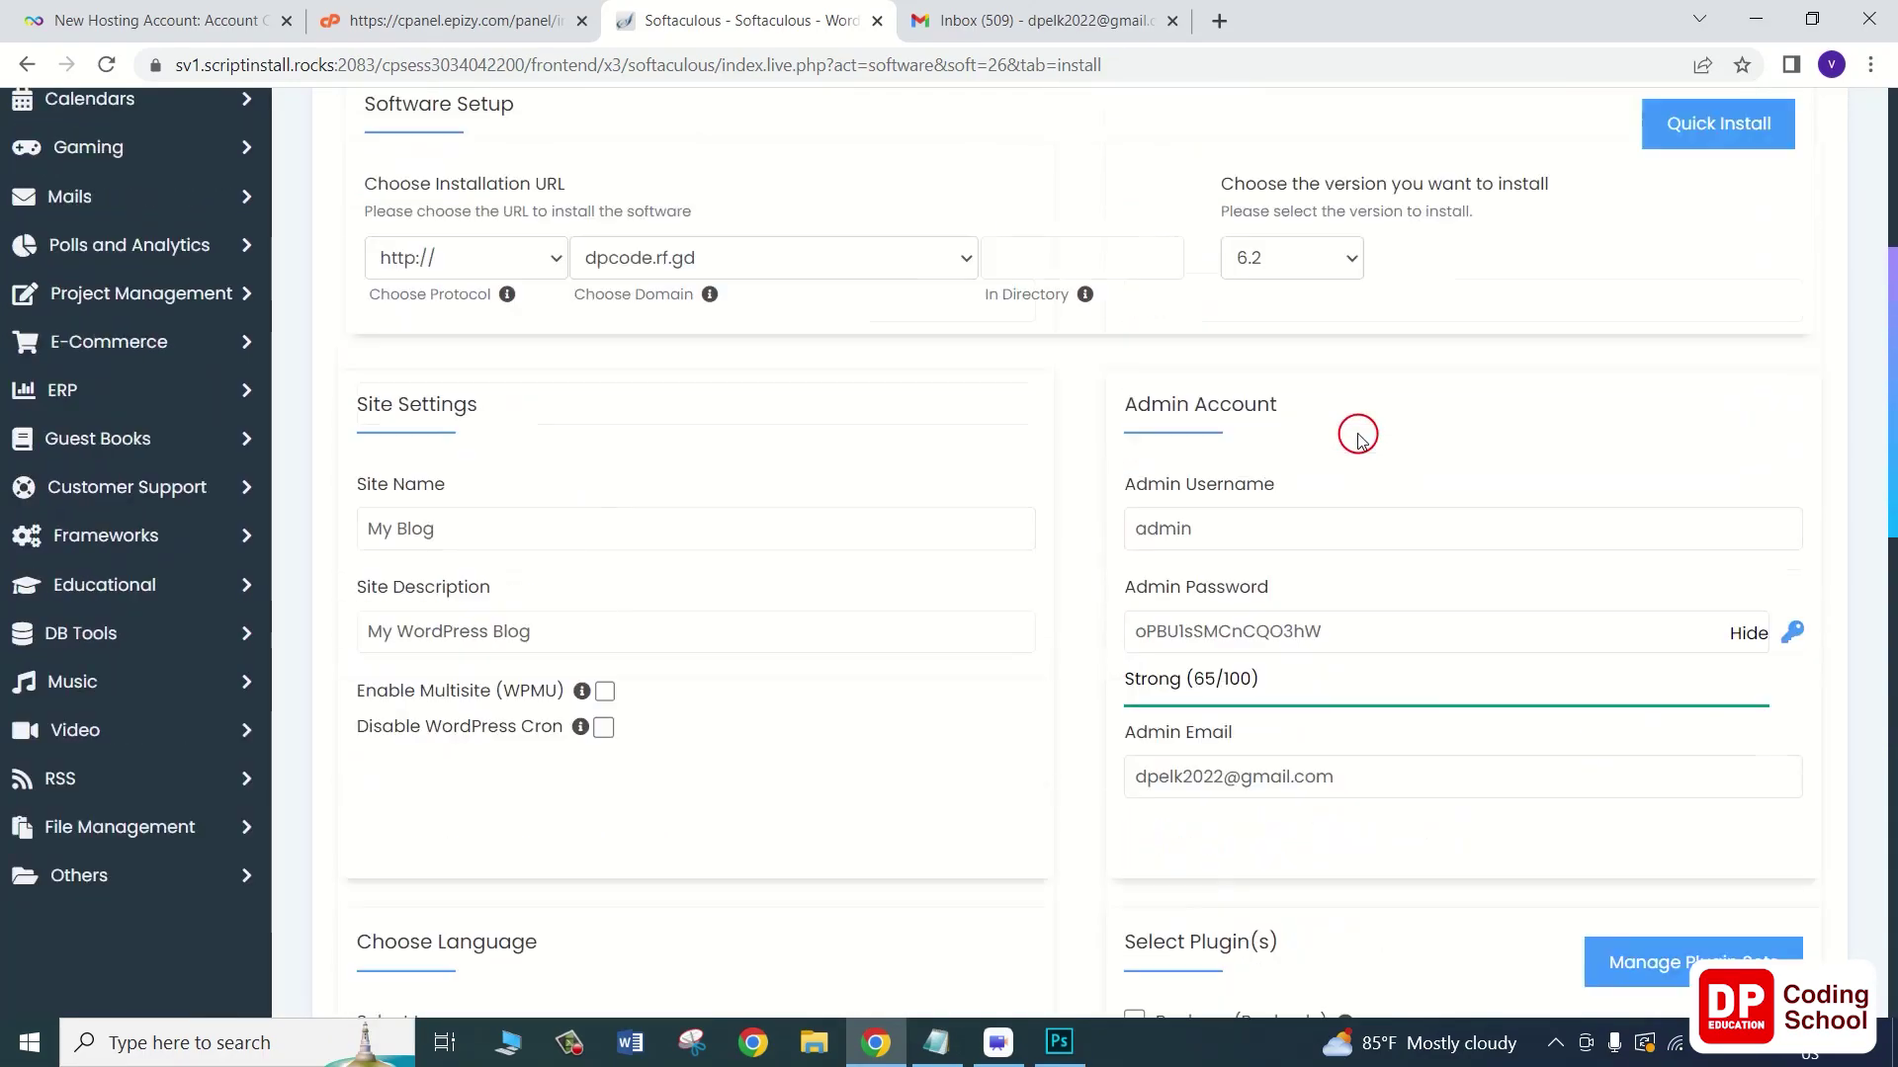
{"action": "scroll", "coordinate": [1384, 395], "scroll_direction": "down", "scroll_amount": 2}
{"action": "scroll", "coordinate": [1242, 506], "scroll_direction": "down", "scroll_amount": 15}
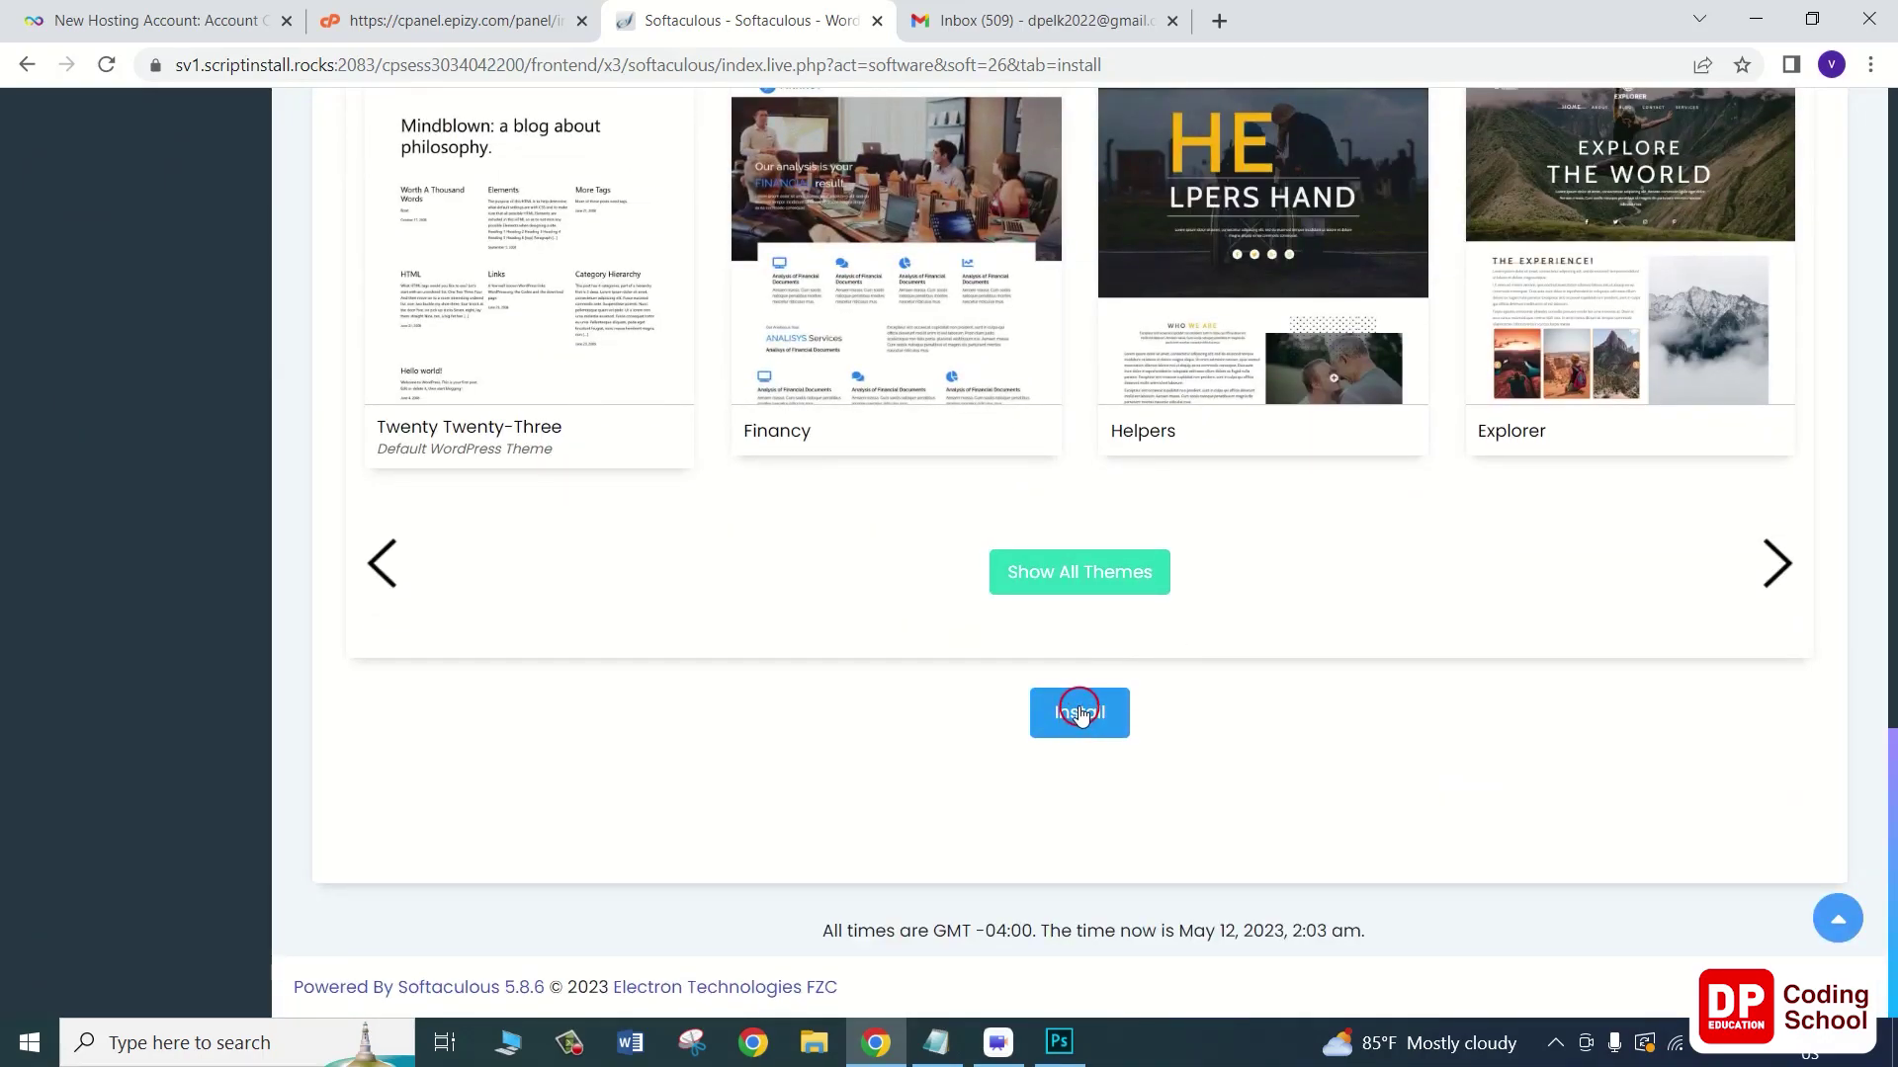
{"action": "scroll", "coordinate": [1073, 636], "scroll_direction": "up", "scroll_amount": 4}
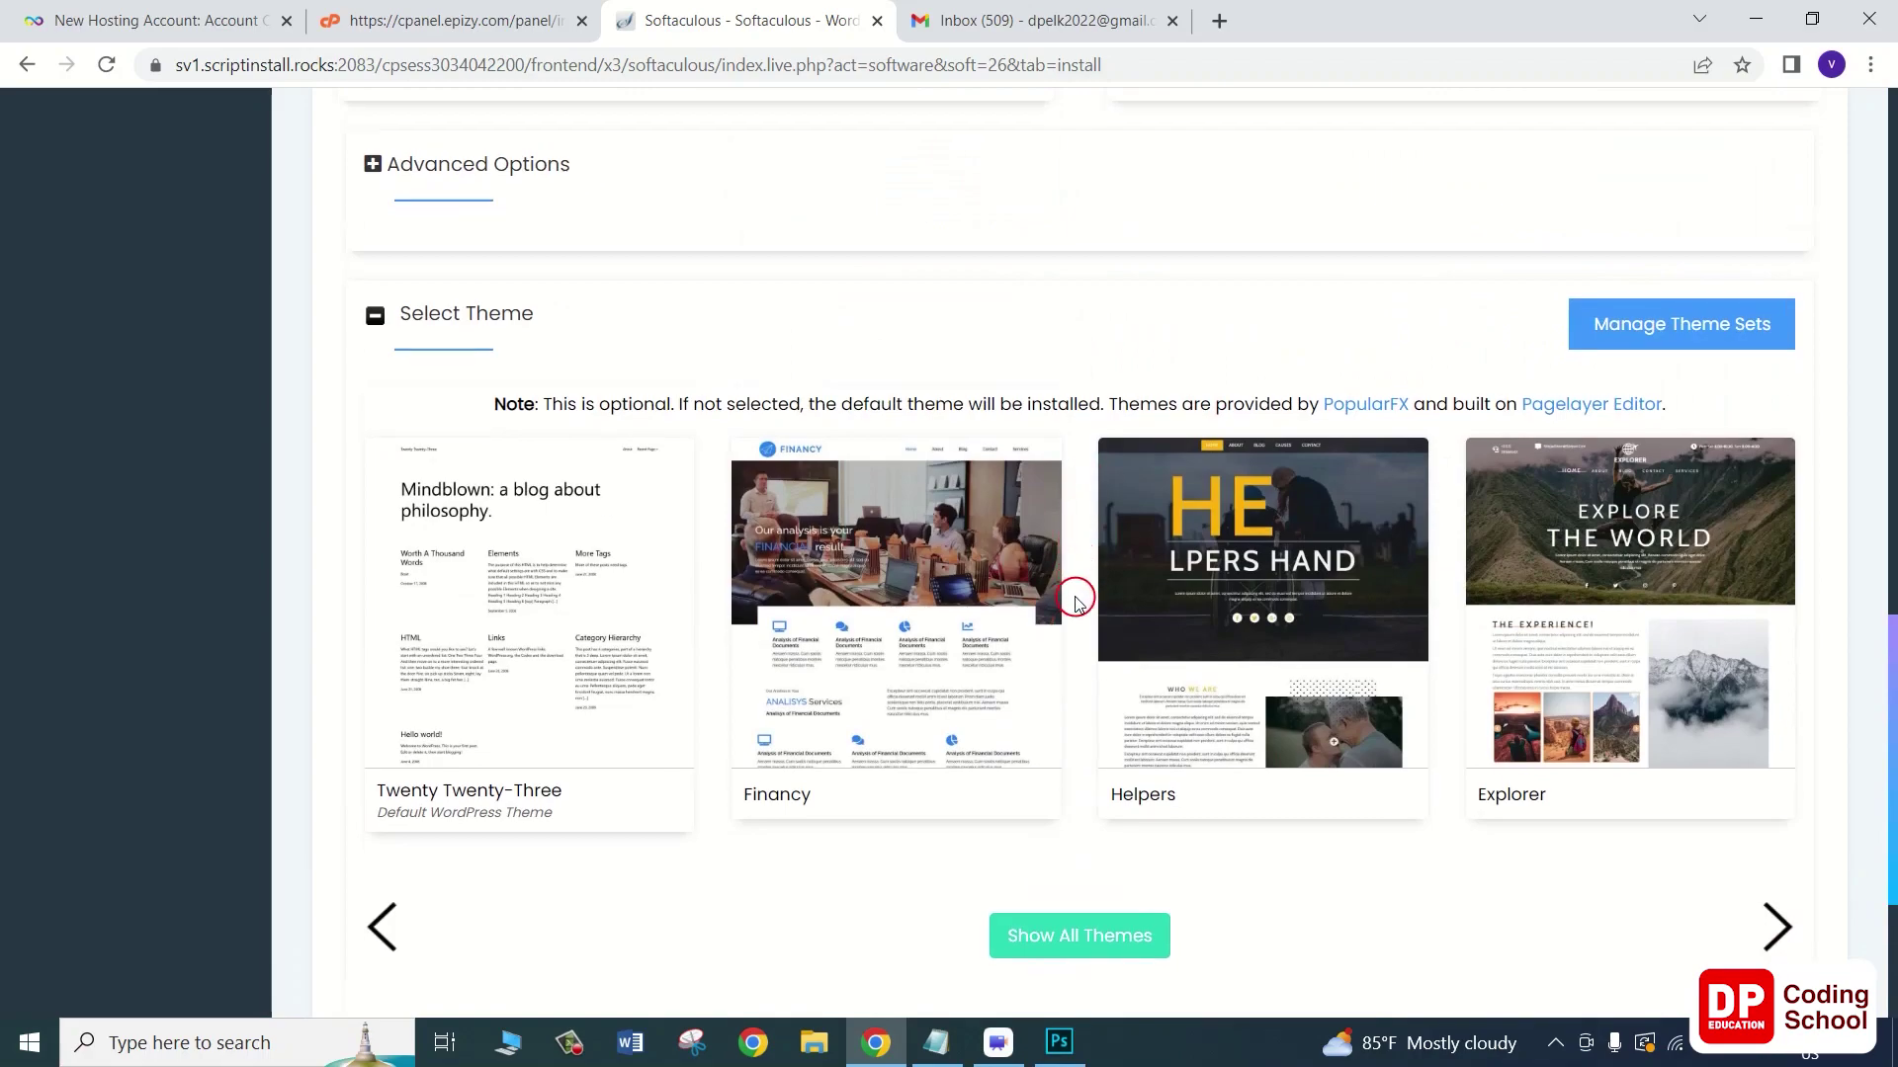
{"action": "scroll", "coordinate": [1075, 603], "scroll_direction": "down", "scroll_amount": 4}
{"action": "left_click", "coordinate": [1080, 718]}
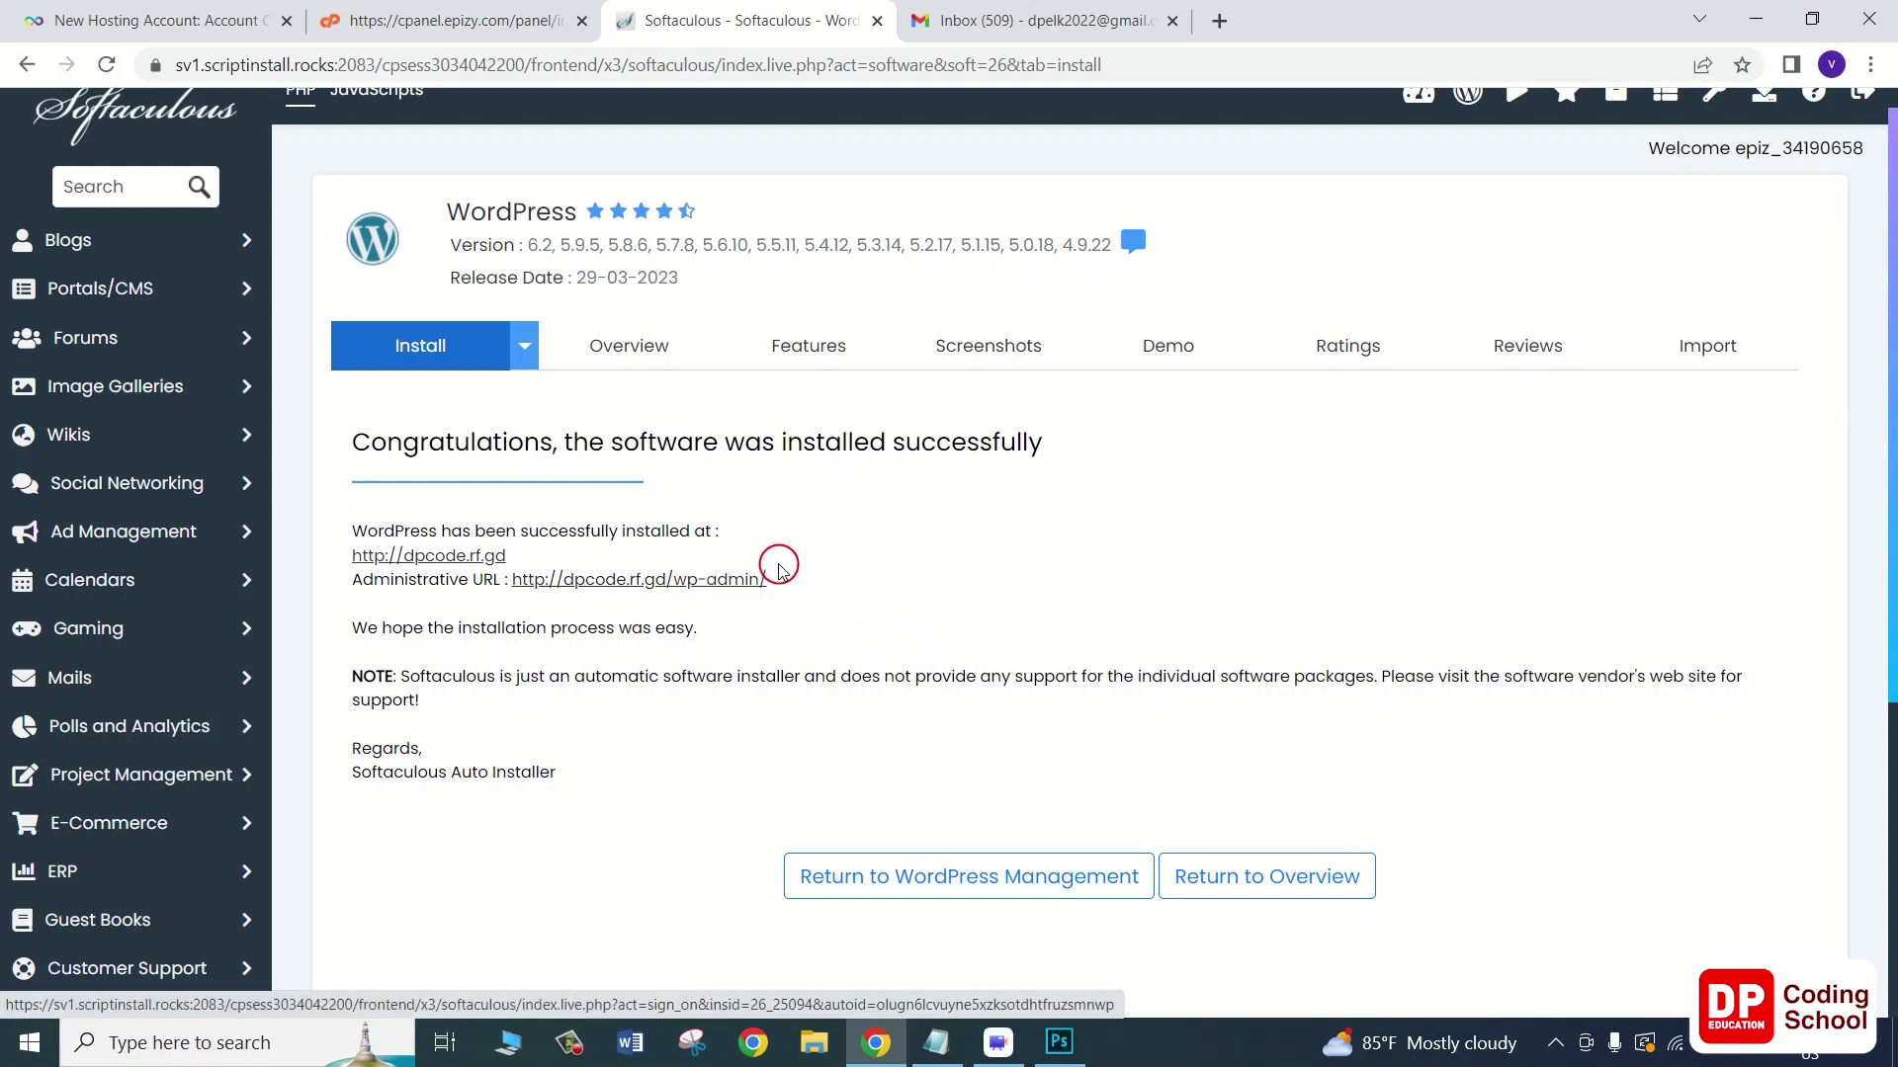
Step: Open the new site's administrative URL, dpcode.rf.gd/wp-admin, and look over the WordPress dashboard
{"action": "left_click", "coordinate": [735, 581]}
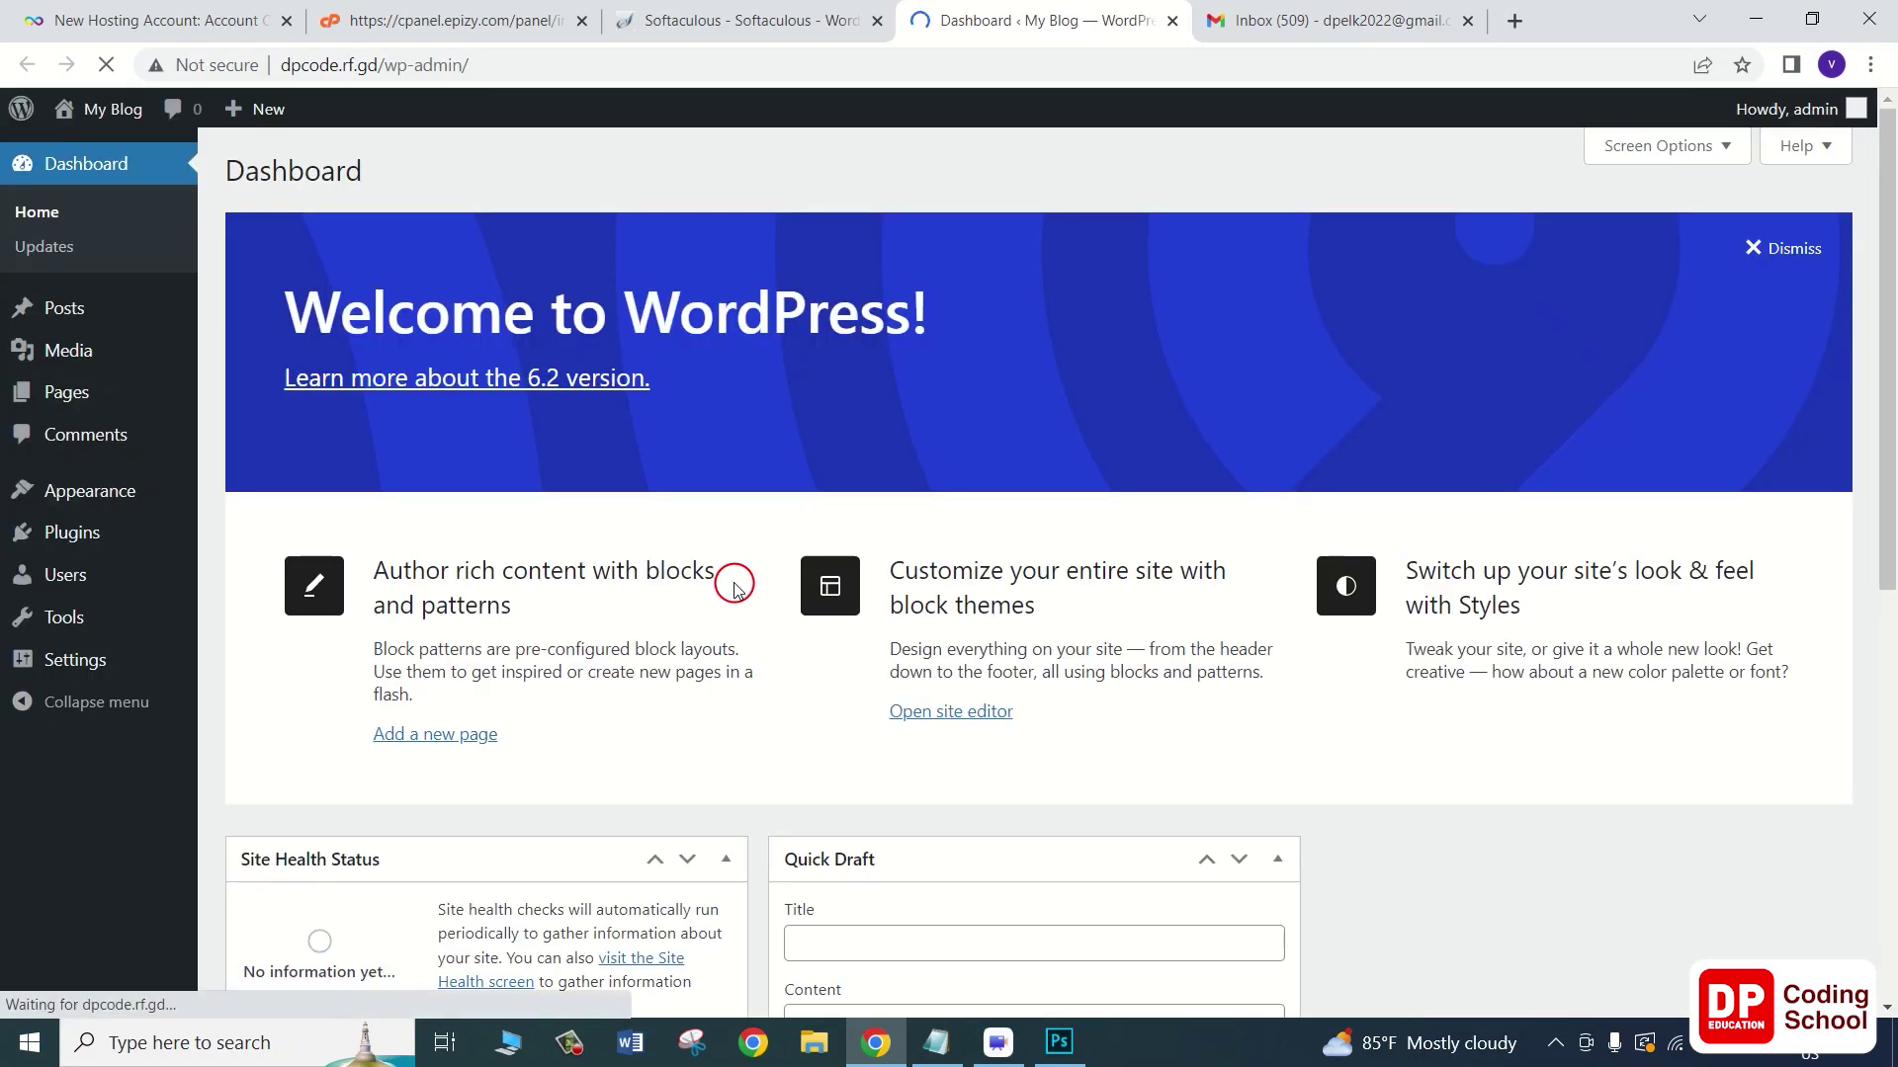
{"action": "scroll", "coordinate": [692, 661], "scroll_direction": "down", "scroll_amount": 8}
{"action": "scroll", "coordinate": [691, 662], "scroll_direction": "up", "scroll_amount": 6}
{"action": "scroll", "coordinate": [692, 662], "scroll_direction": "up", "scroll_amount": 3}
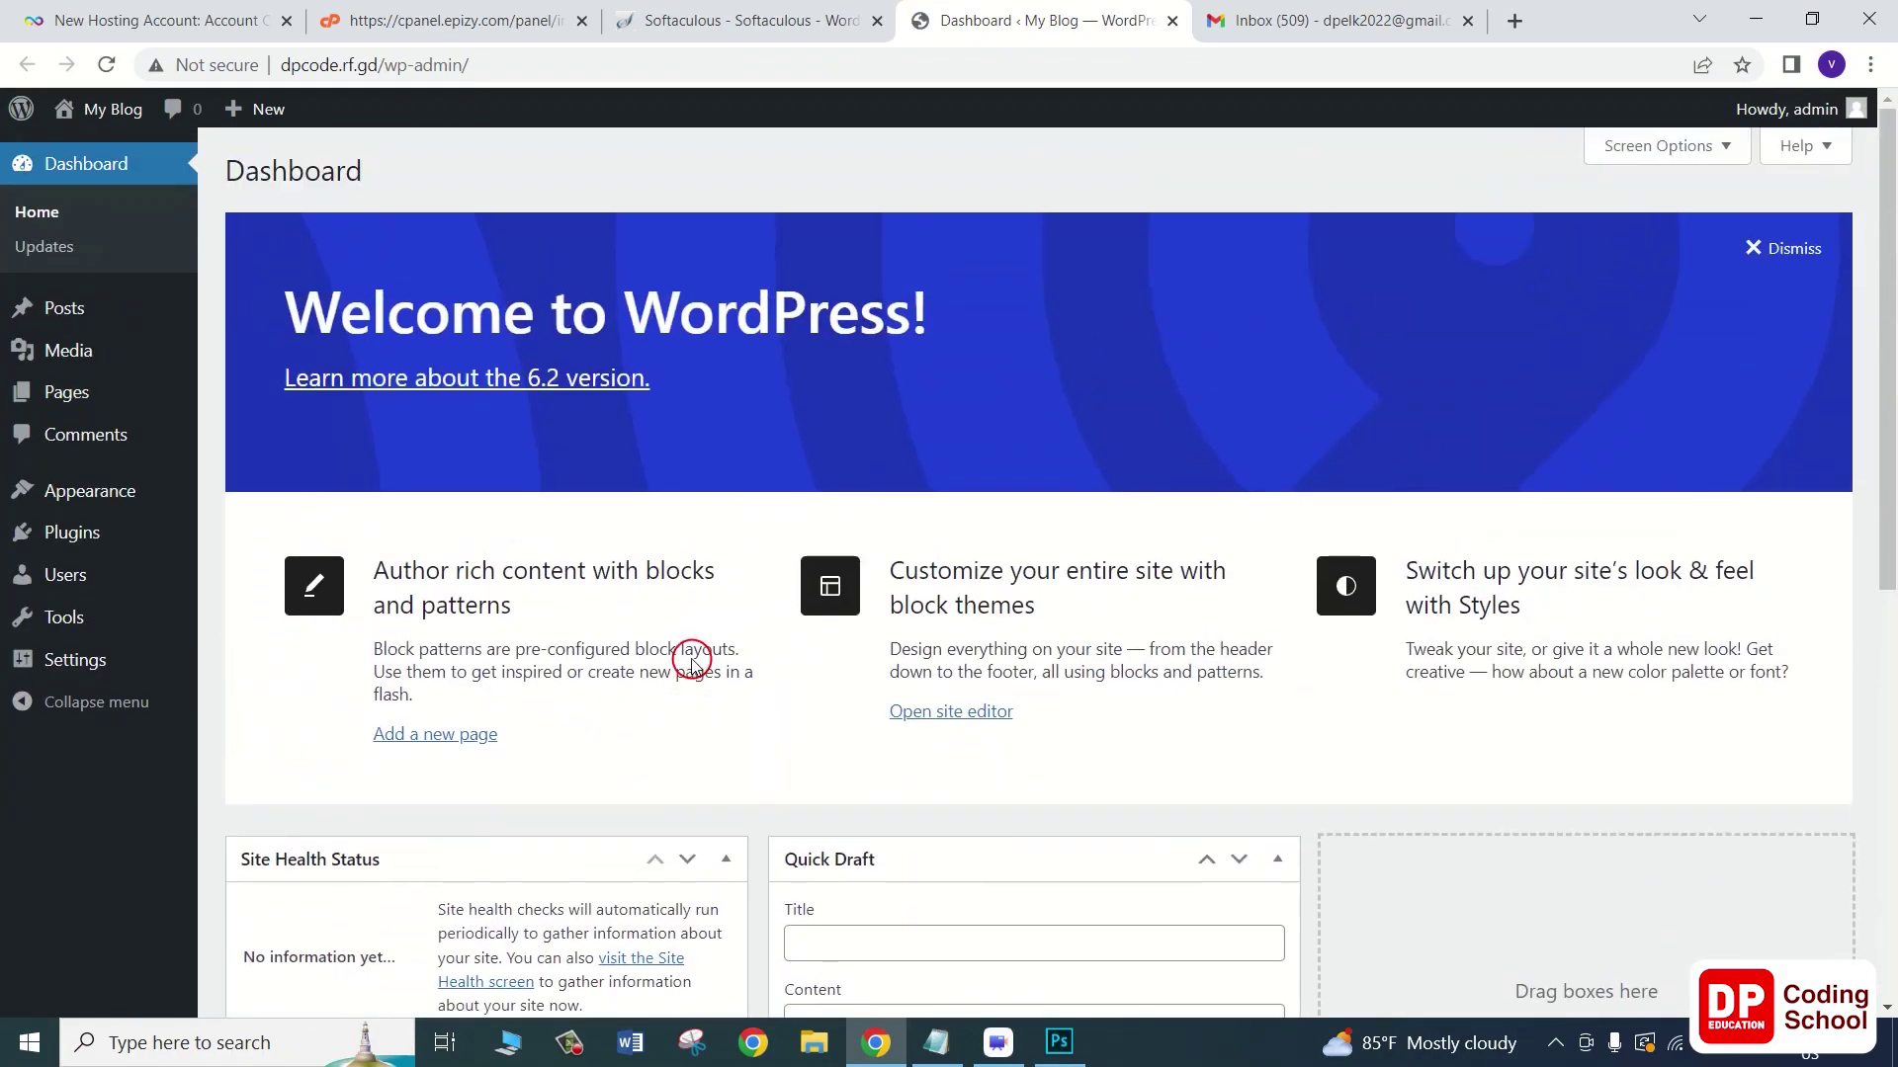
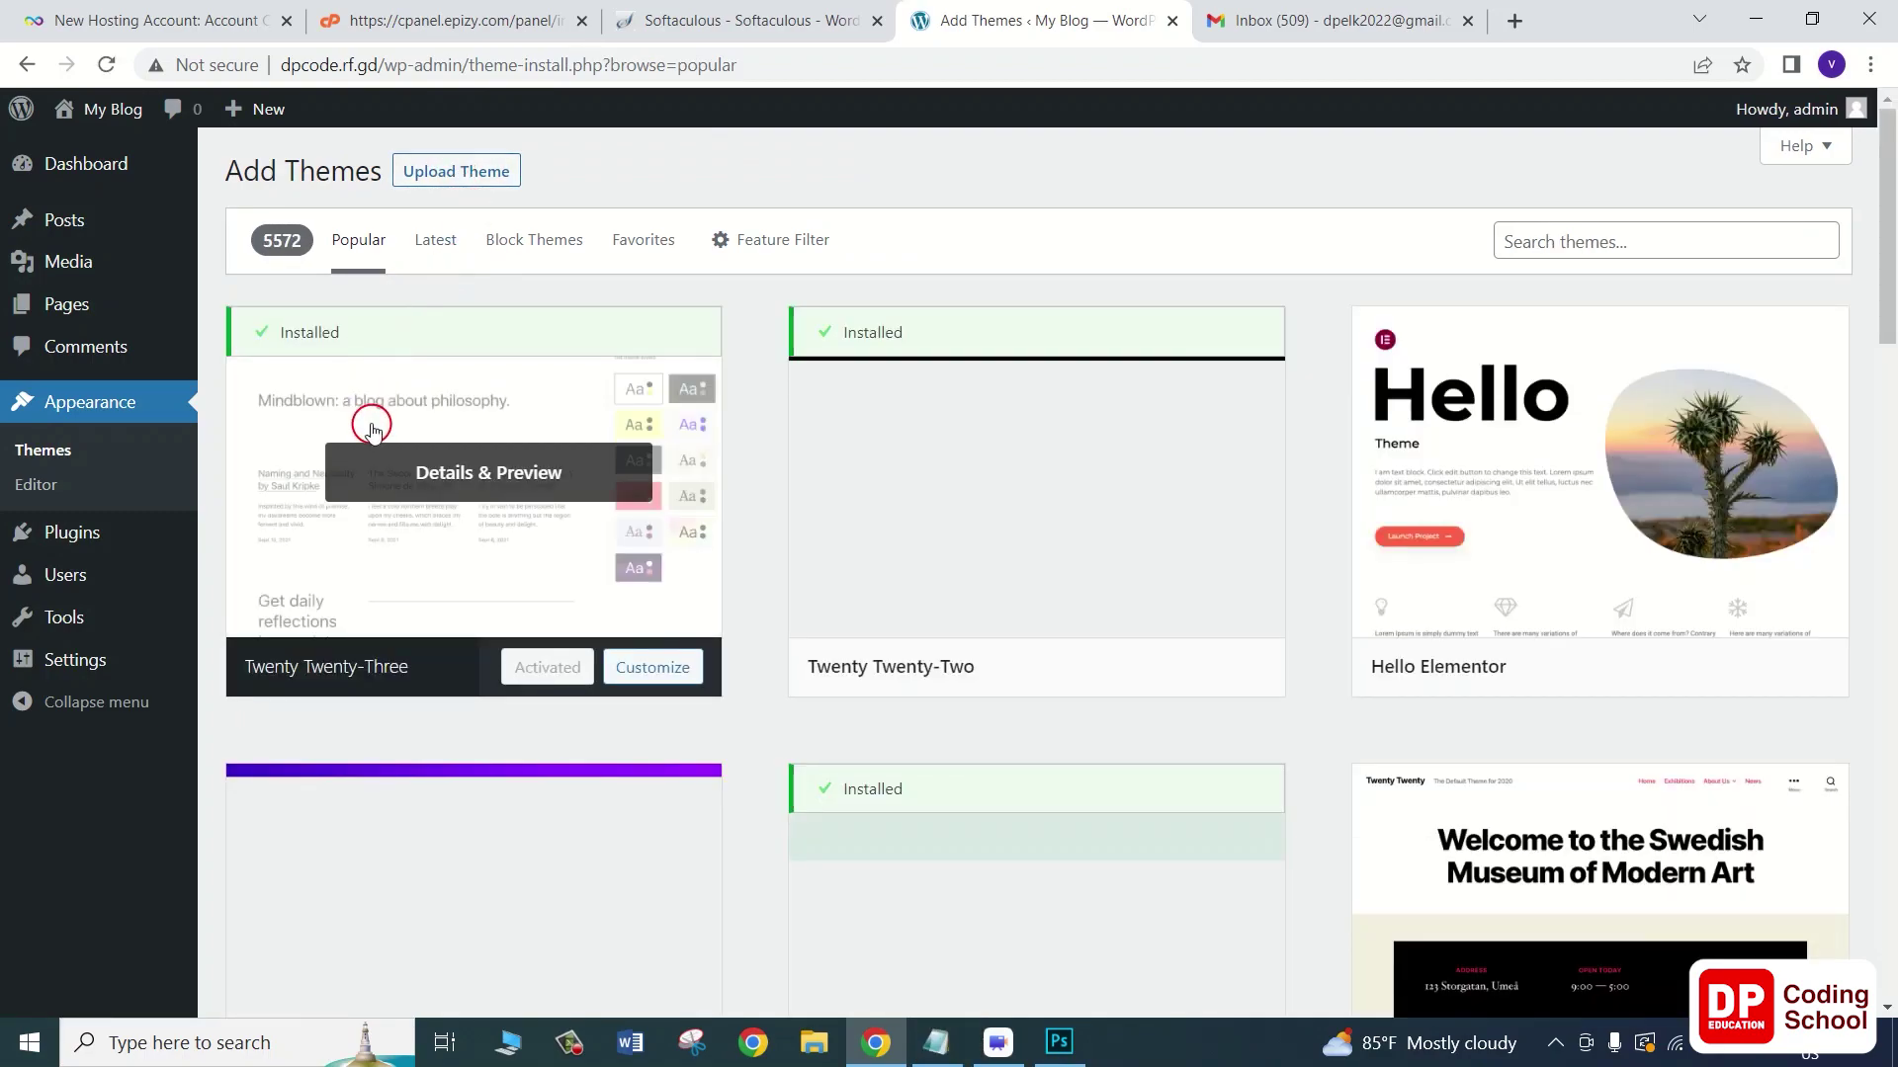
Step: Browse the popular WordPress themes and install the Neve theme
{"action": "scroll", "coordinate": [374, 438], "scroll_direction": "down", "scroll_amount": 3}
{"action": "mouse_move", "coordinate": [375, 445]}
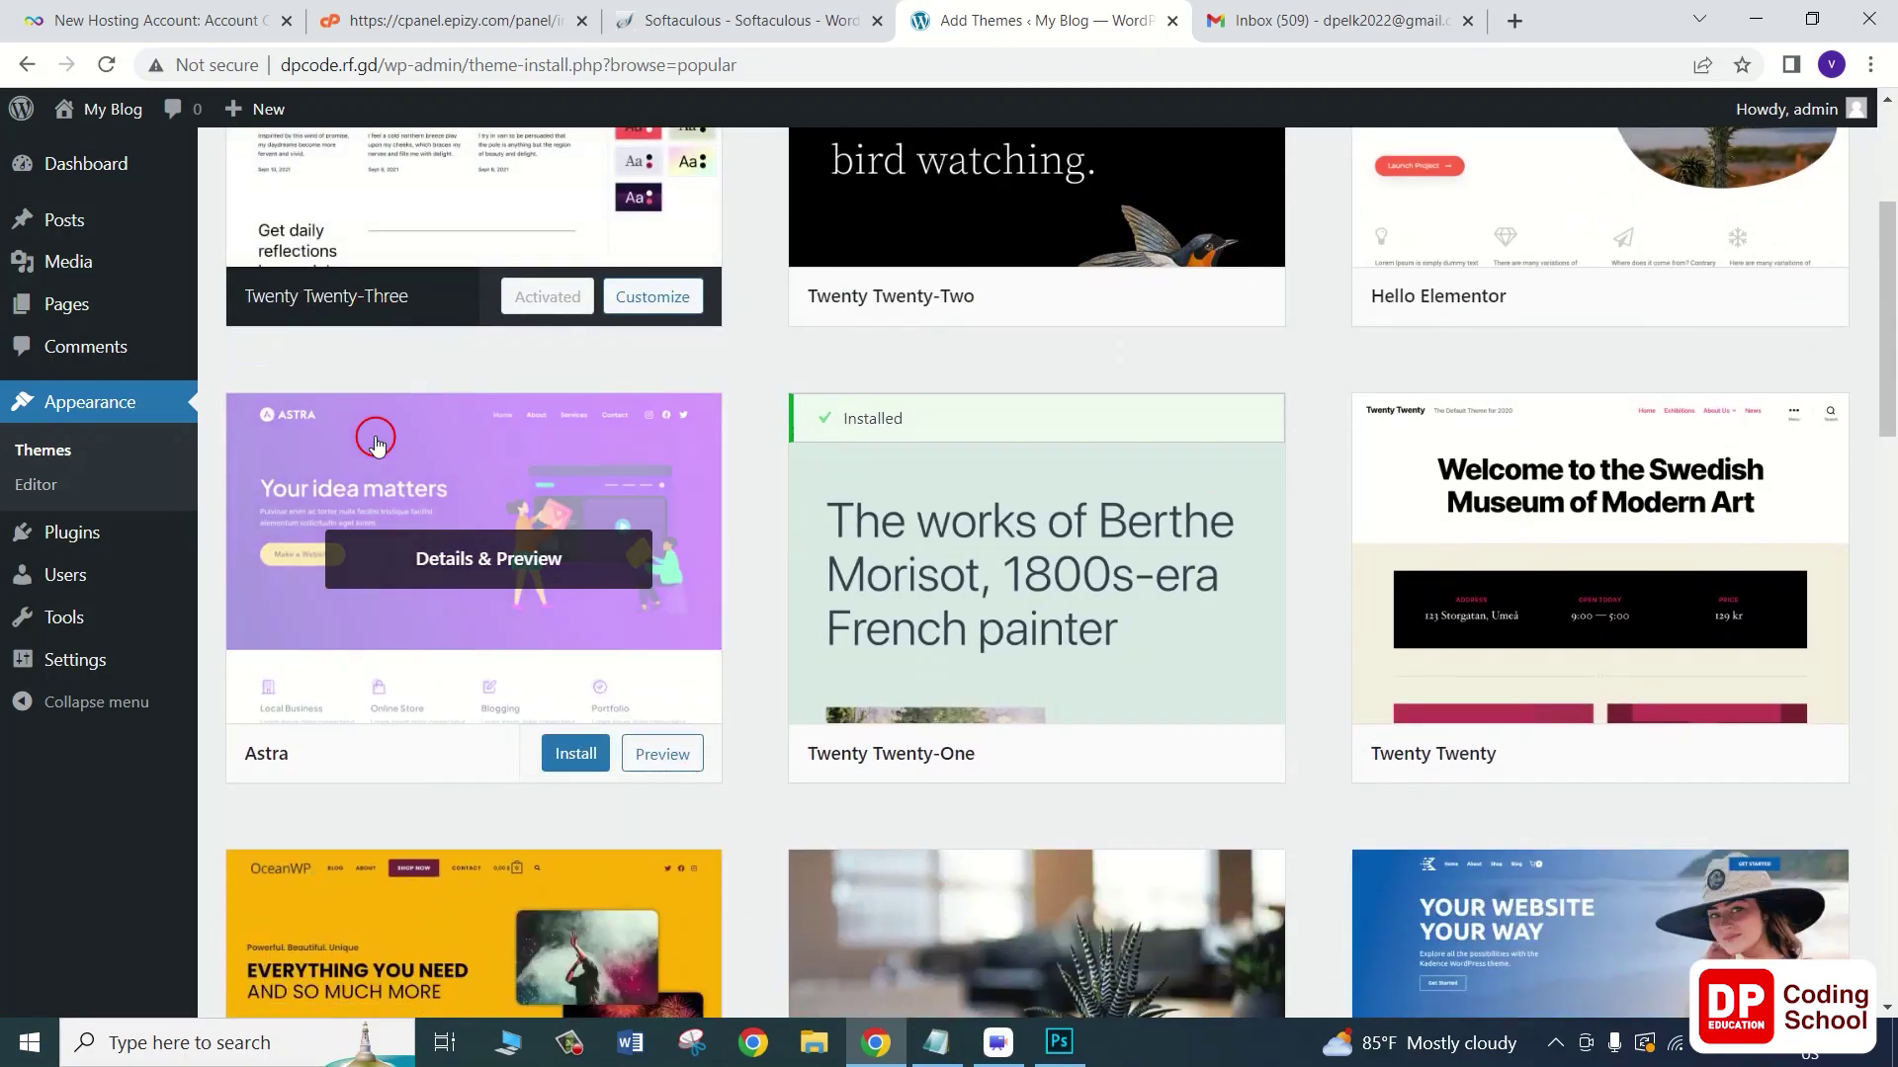
{"action": "scroll", "coordinate": [375, 442], "scroll_direction": "down", "scroll_amount": 5}
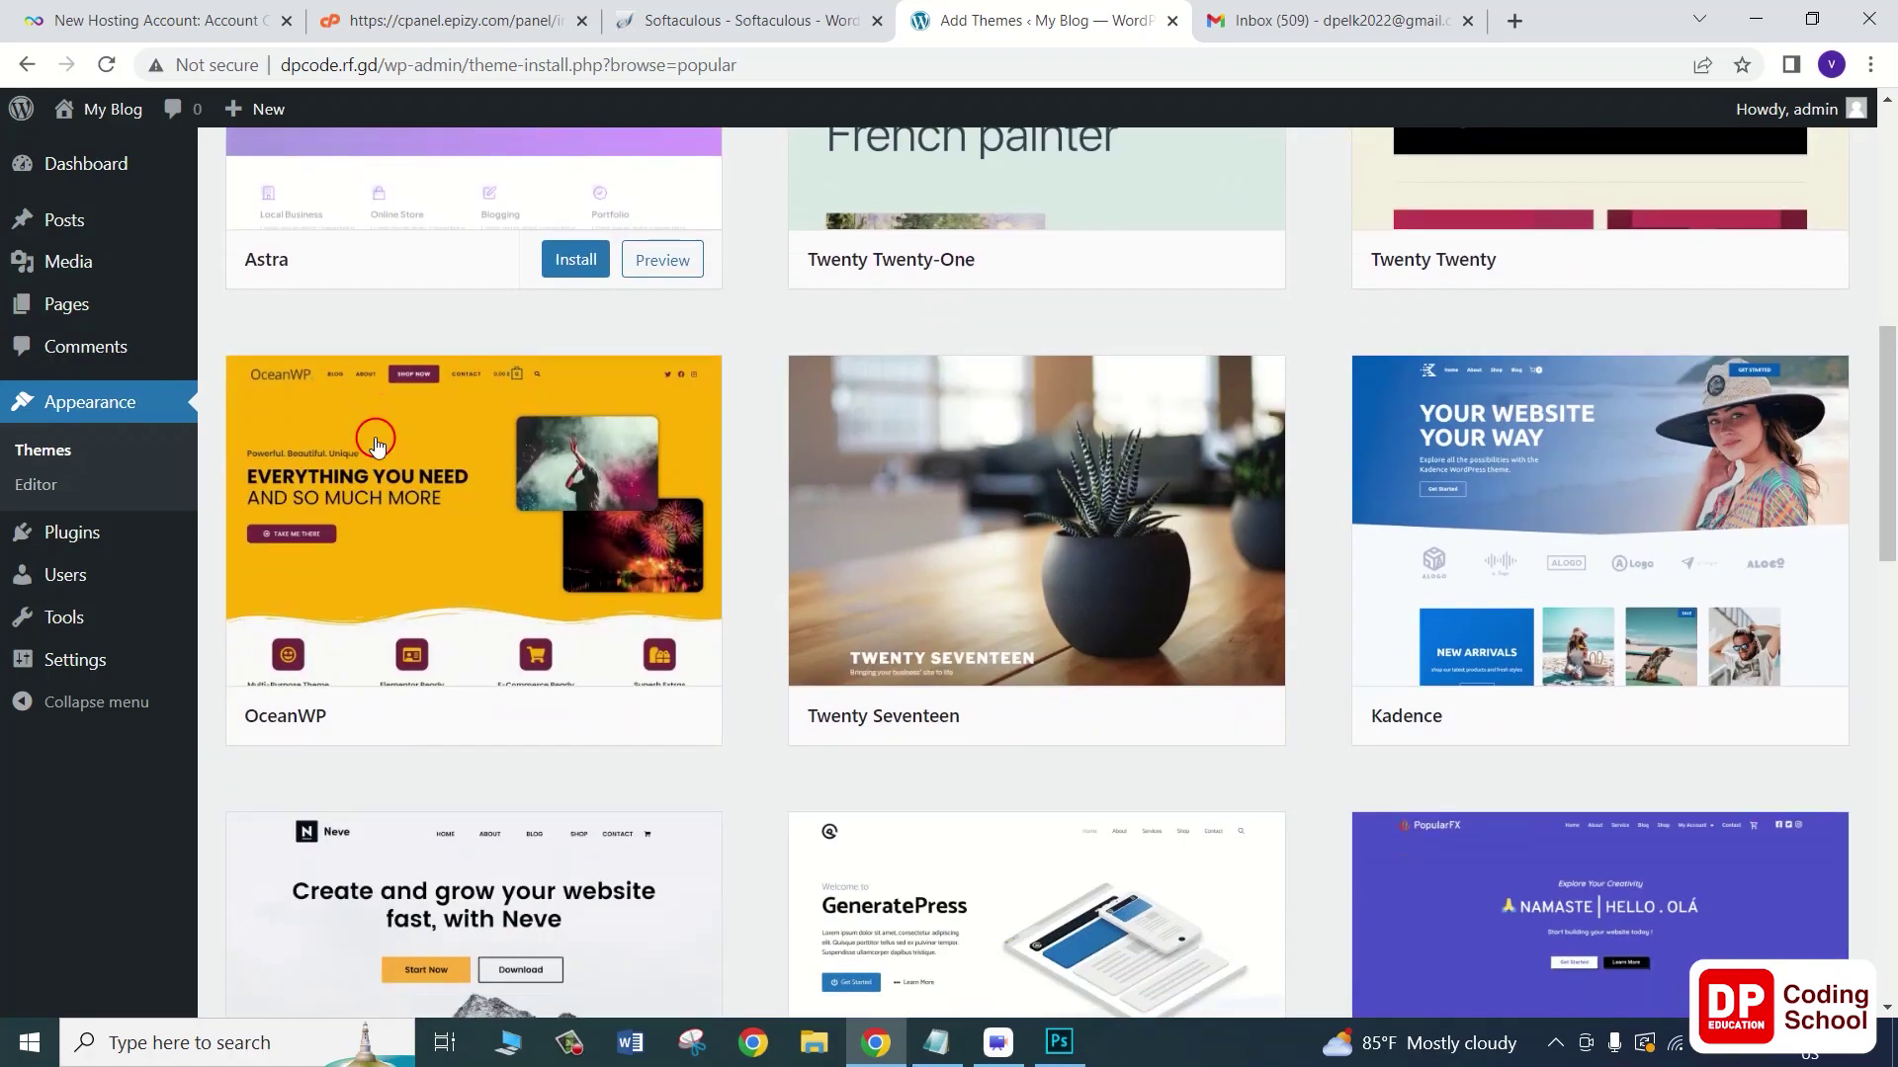
{"action": "scroll", "coordinate": [375, 442], "scroll_direction": "down", "scroll_amount": 4}
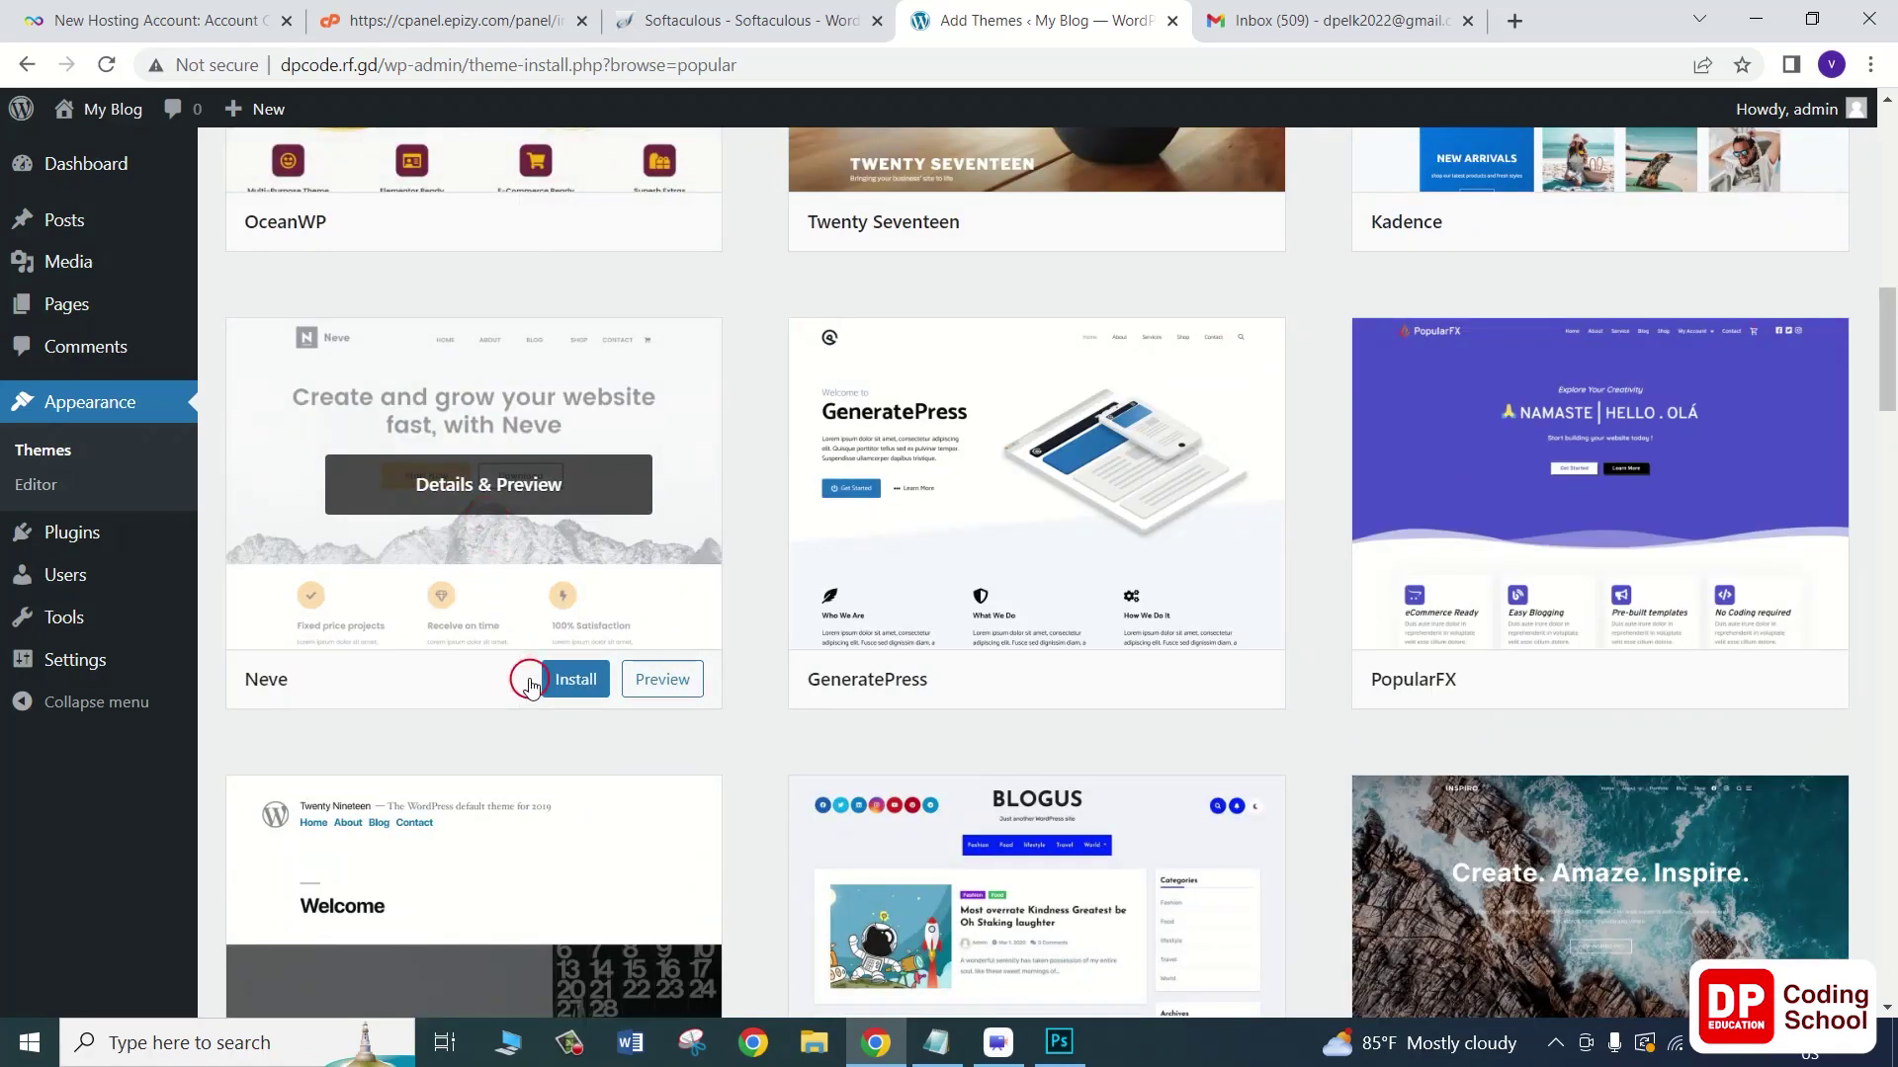
{"action": "left_click", "coordinate": [563, 682]}
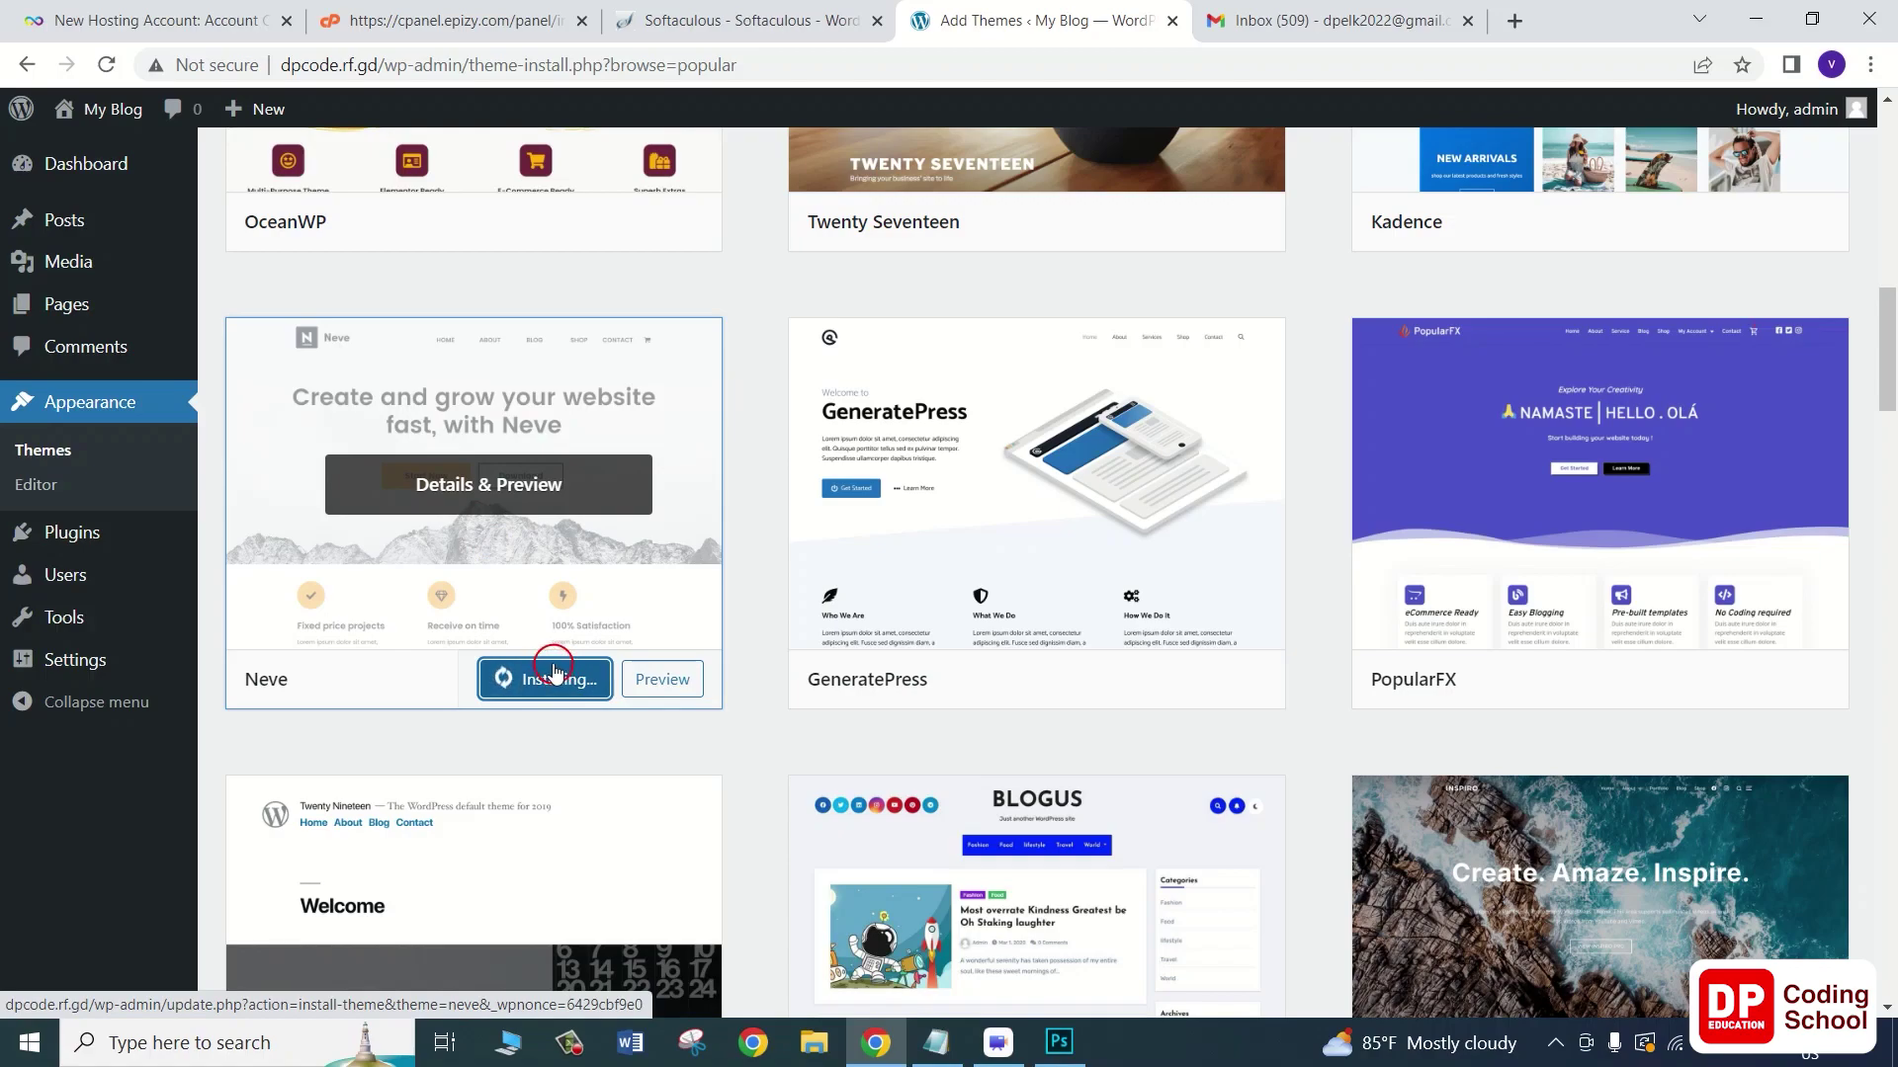
{"action": "scroll", "coordinate": [553, 670], "scroll_direction": "down", "scroll_amount": 2}
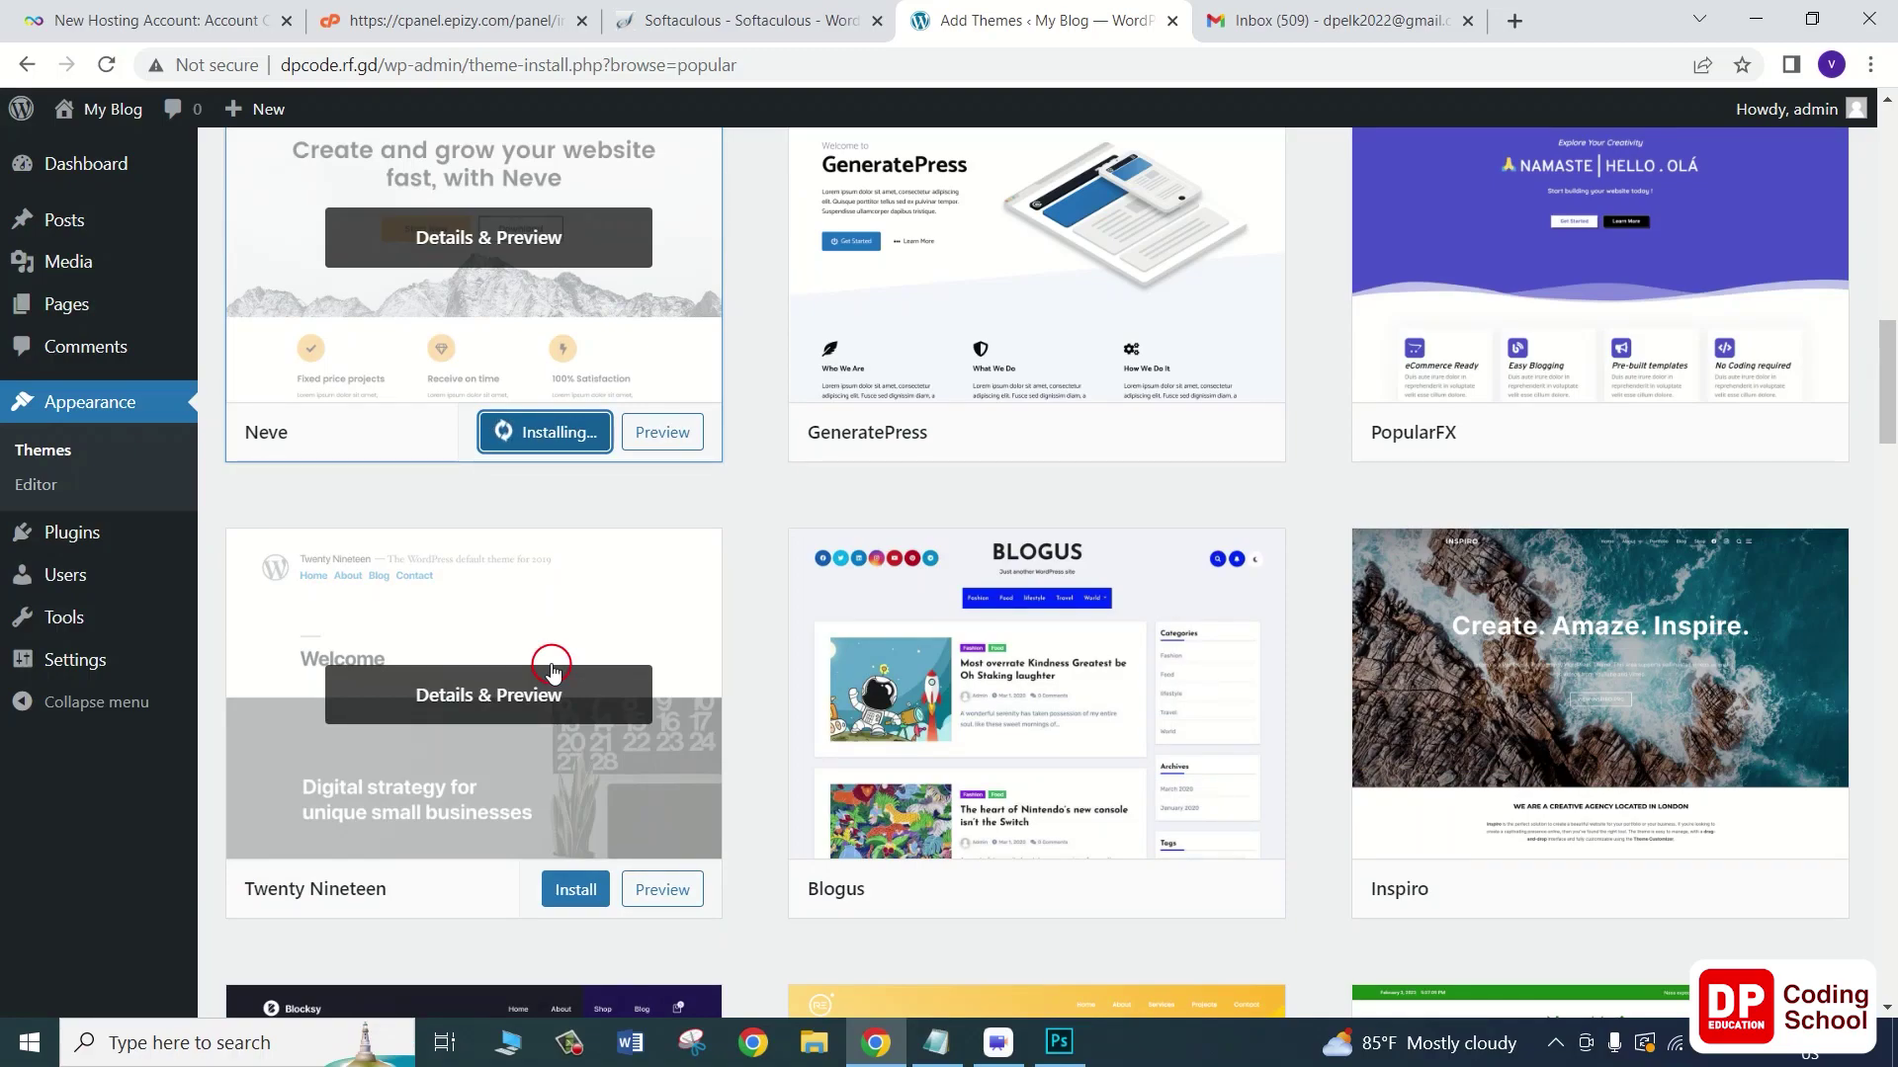
{"action": "scroll", "coordinate": [552, 670], "scroll_direction": "up", "scroll_amount": 1}
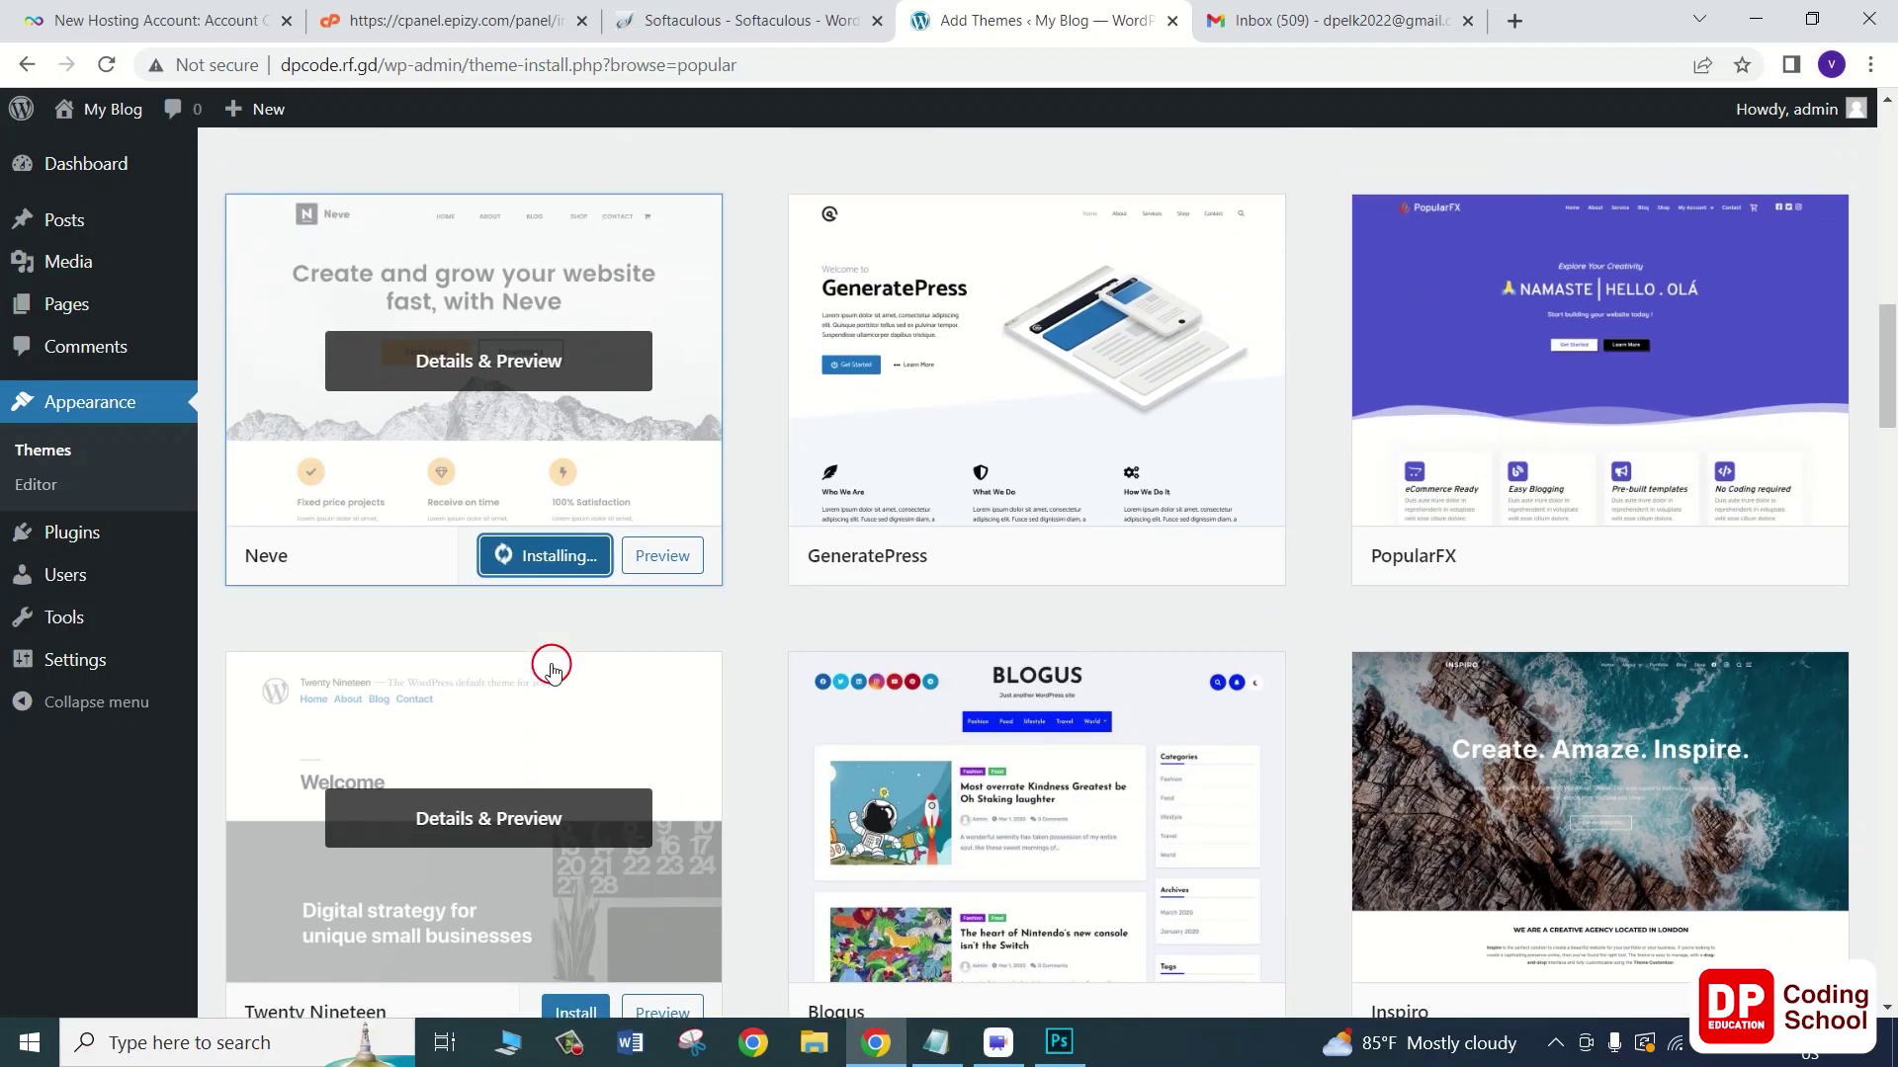
Step: Activate the installed Neve theme and dismiss its welcome notice on the Themes page
{"action": "scroll", "coordinate": [551, 670], "scroll_direction": "up", "scroll_amount": 1}
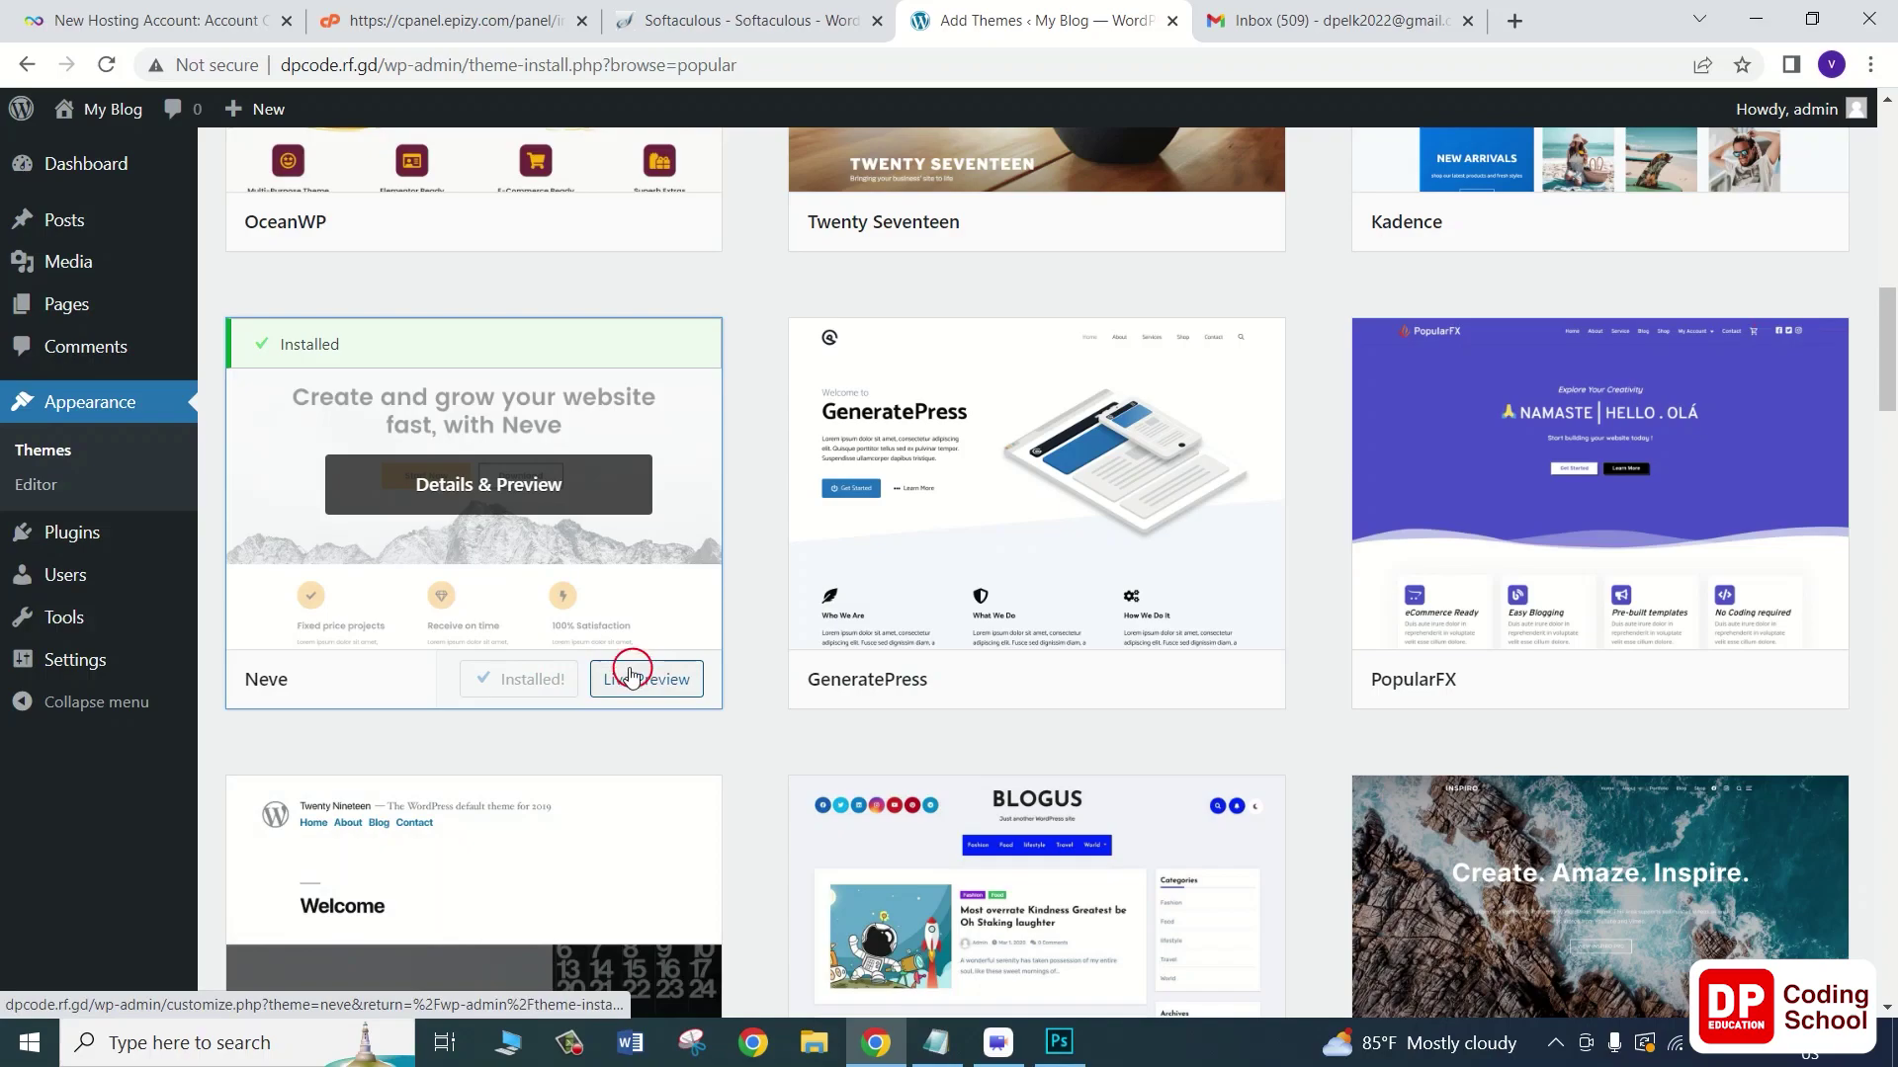
{"action": "left_click", "coordinate": [557, 681]}
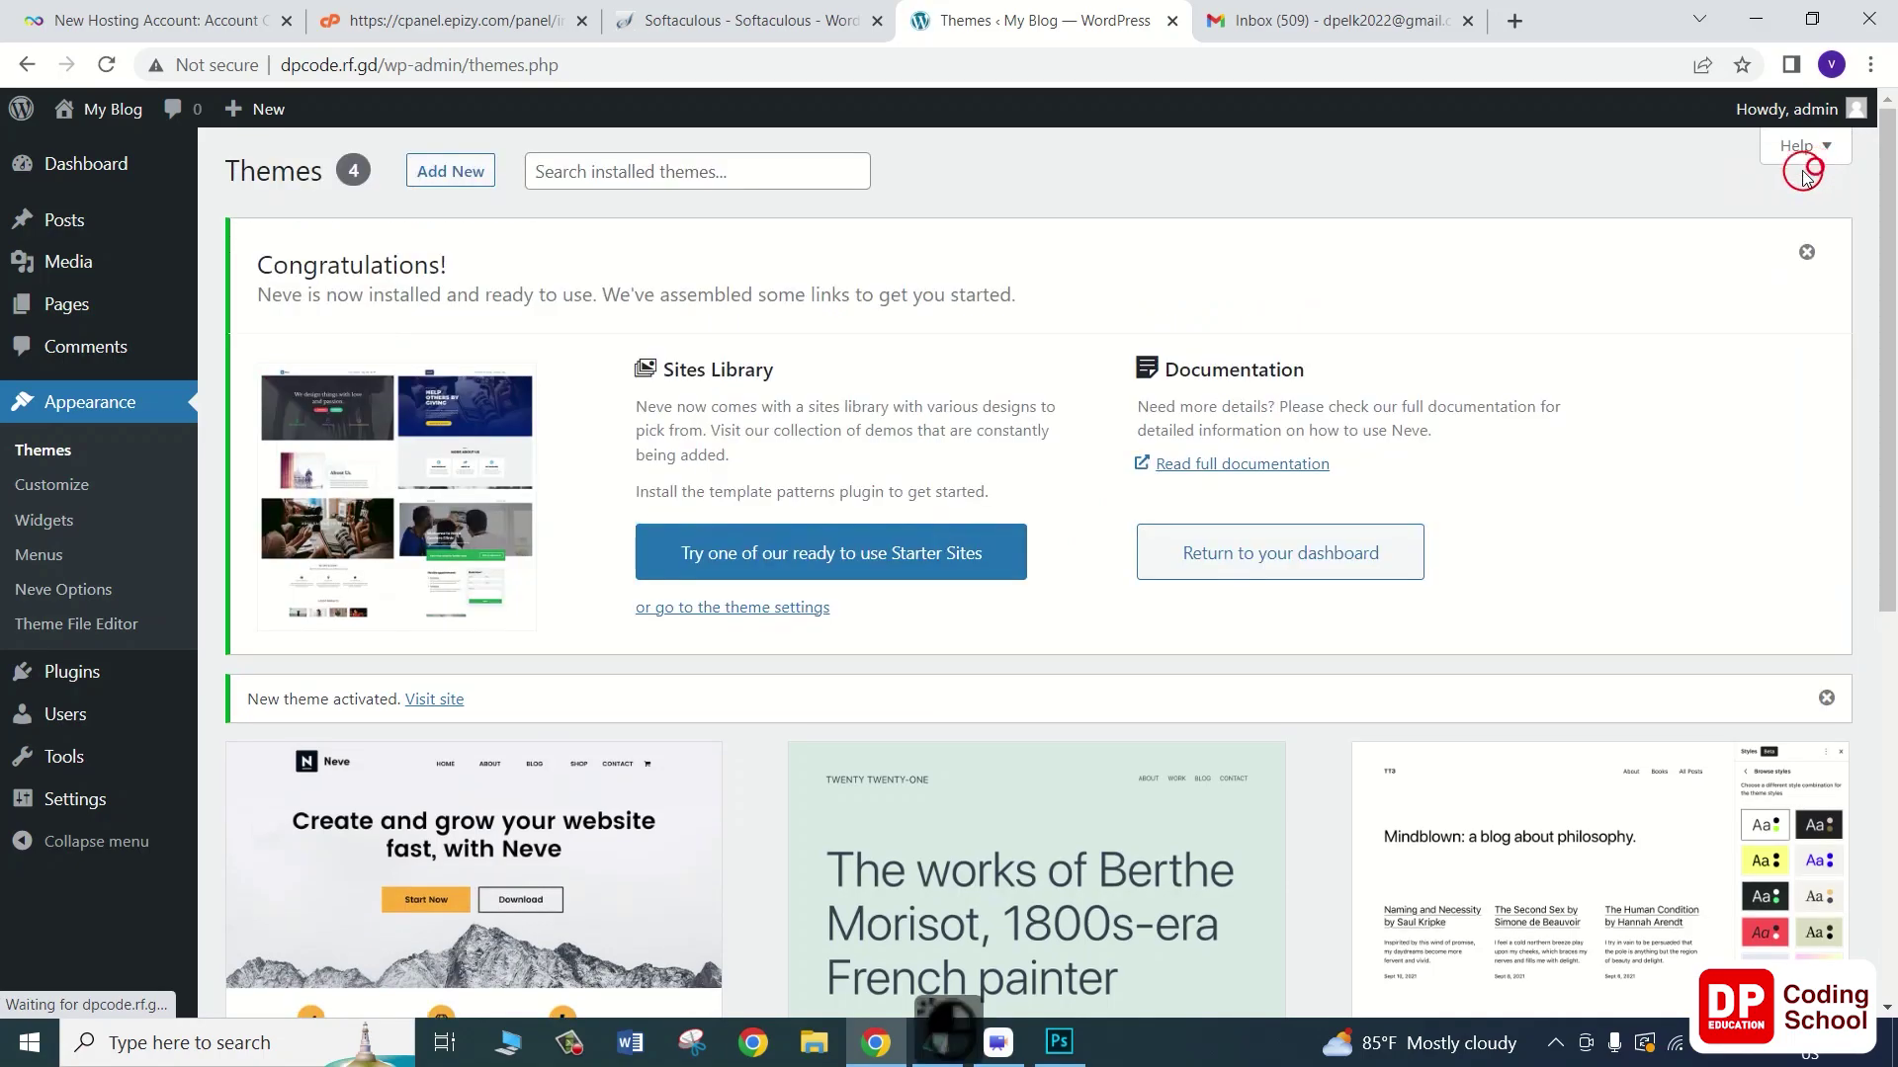
{"action": "left_click", "coordinate": [1806, 252]}
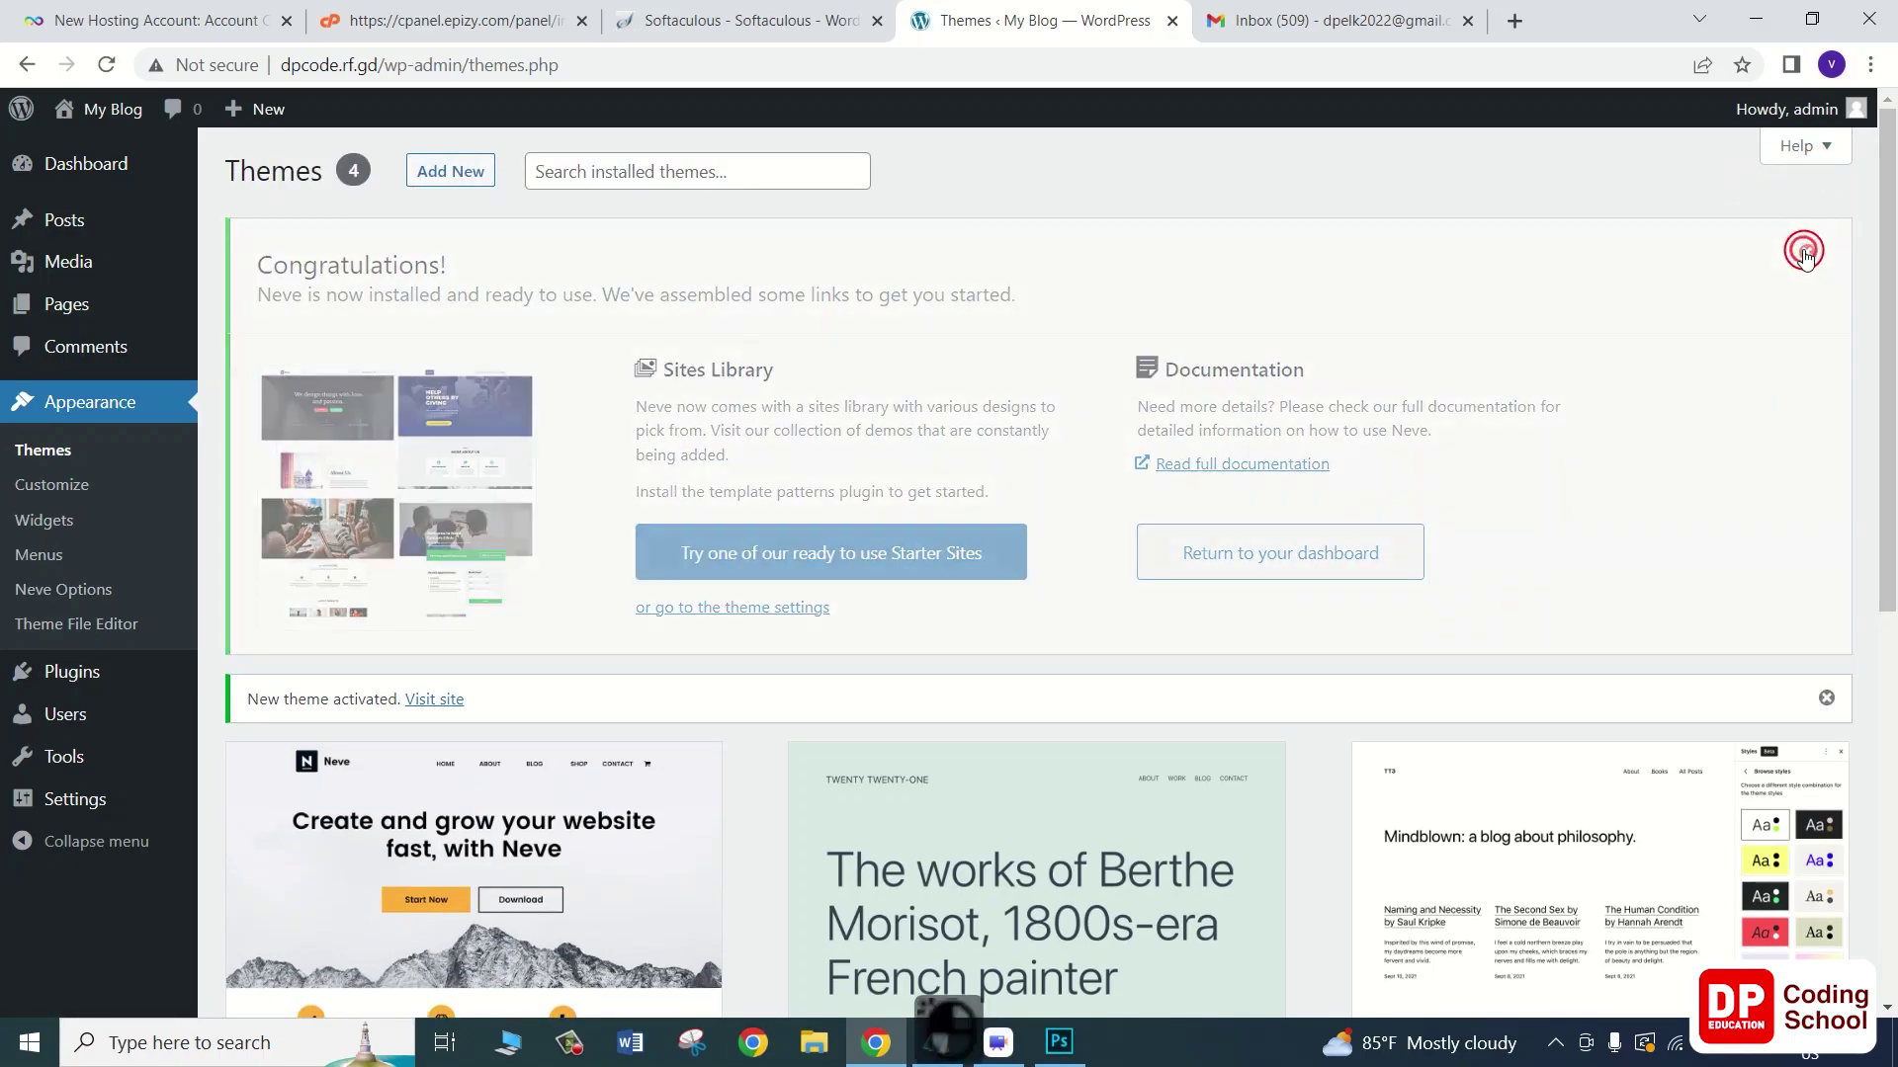
{"action": "scroll", "coordinate": [1162, 494], "scroll_direction": "down", "scroll_amount": 1}
{"action": "scroll", "coordinate": [1162, 494], "scroll_direction": "down", "scroll_amount": 2}
{"action": "scroll", "coordinate": [804, 524], "scroll_direction": "up", "scroll_amount": 3}
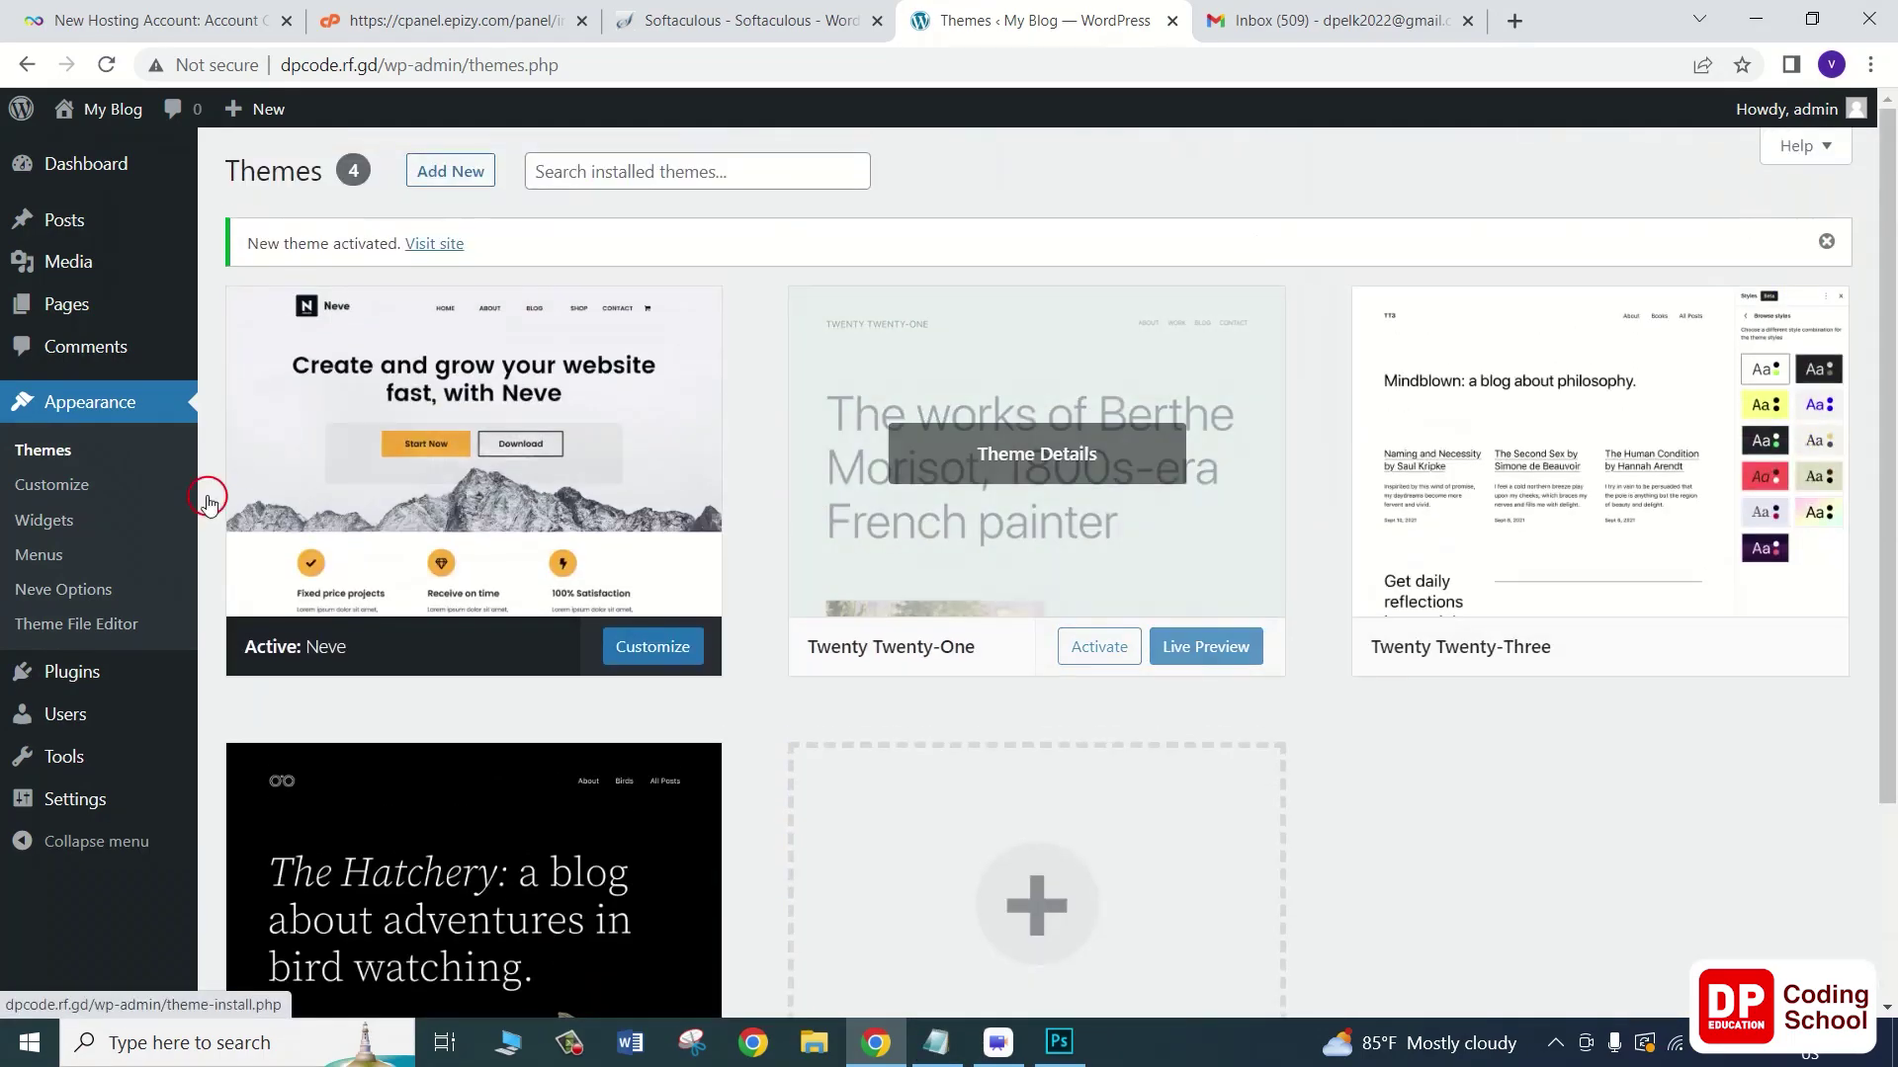
Step: Go to the starter sites in Neve Options and install and activate the Cloud Templates & Patterns Collection plugin
{"action": "left_click", "coordinate": [77, 589]}
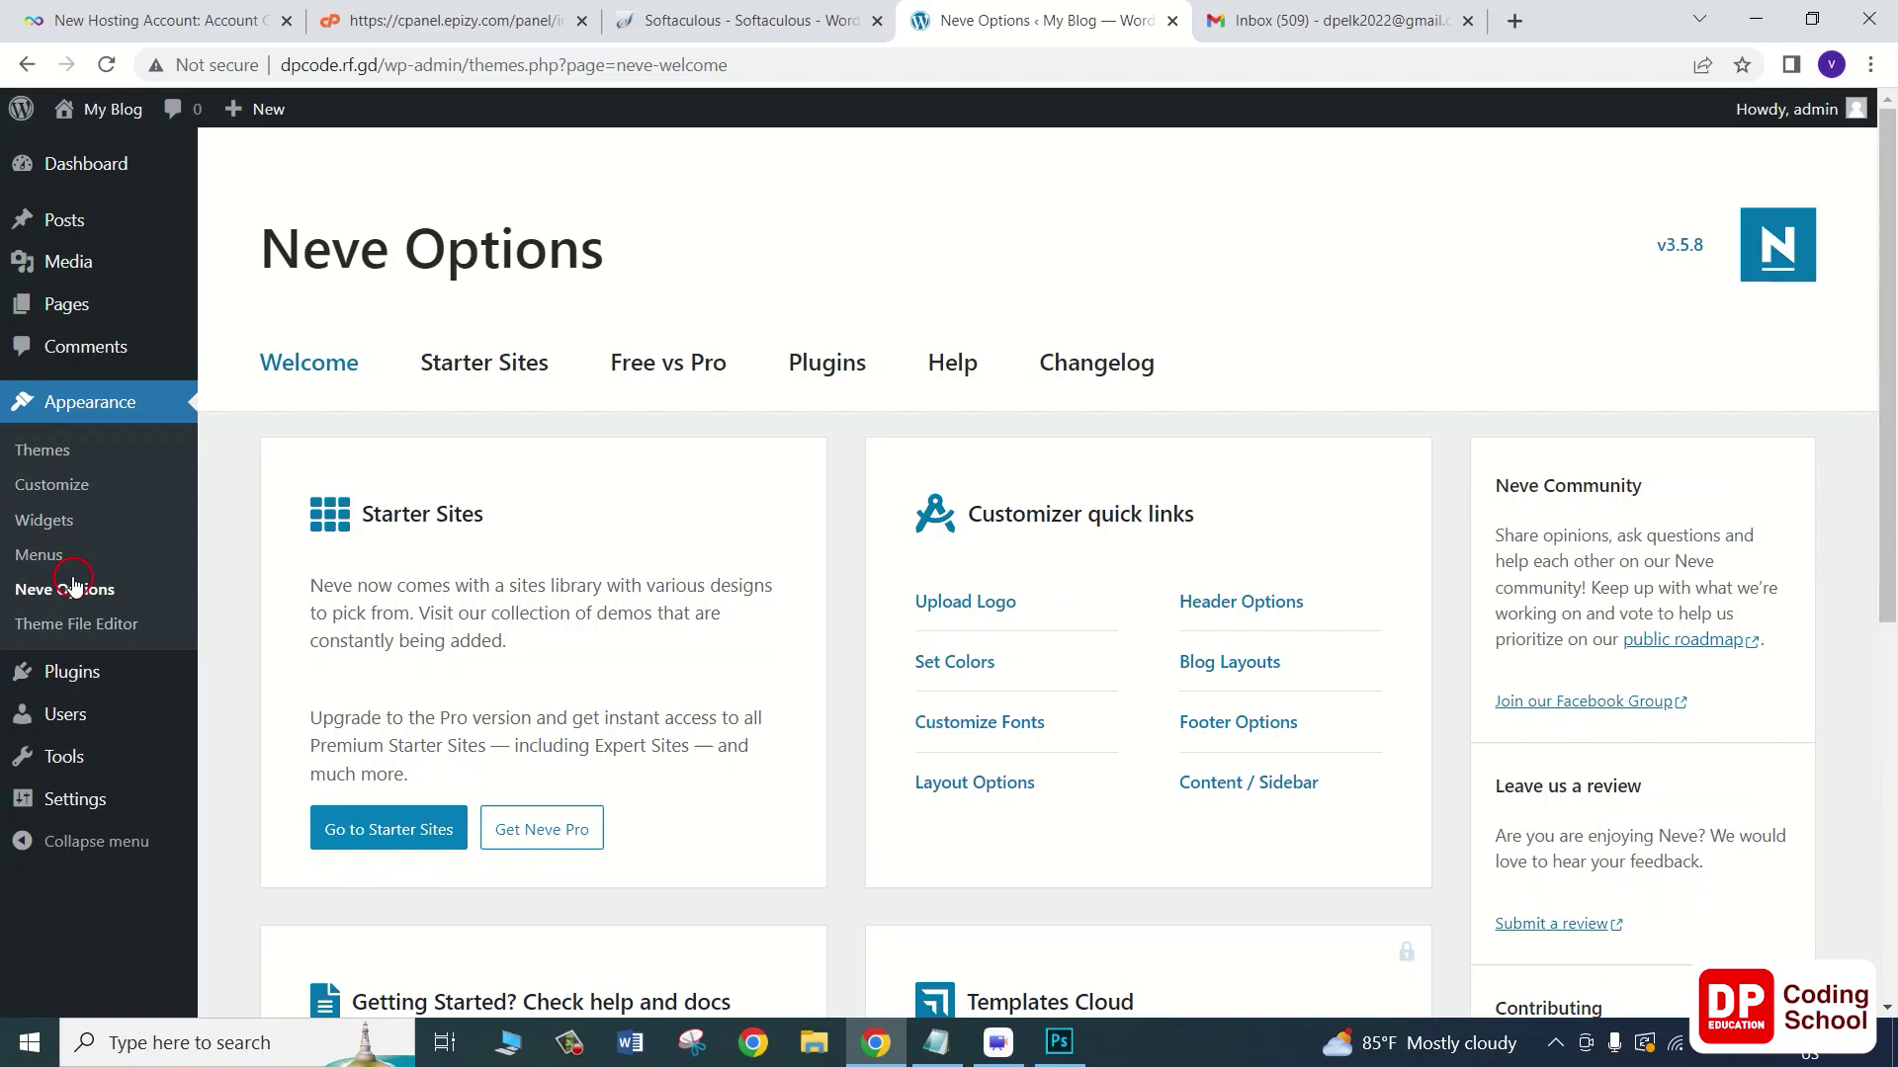
{"action": "scroll", "coordinate": [388, 662], "scroll_direction": "down", "scroll_amount": 1}
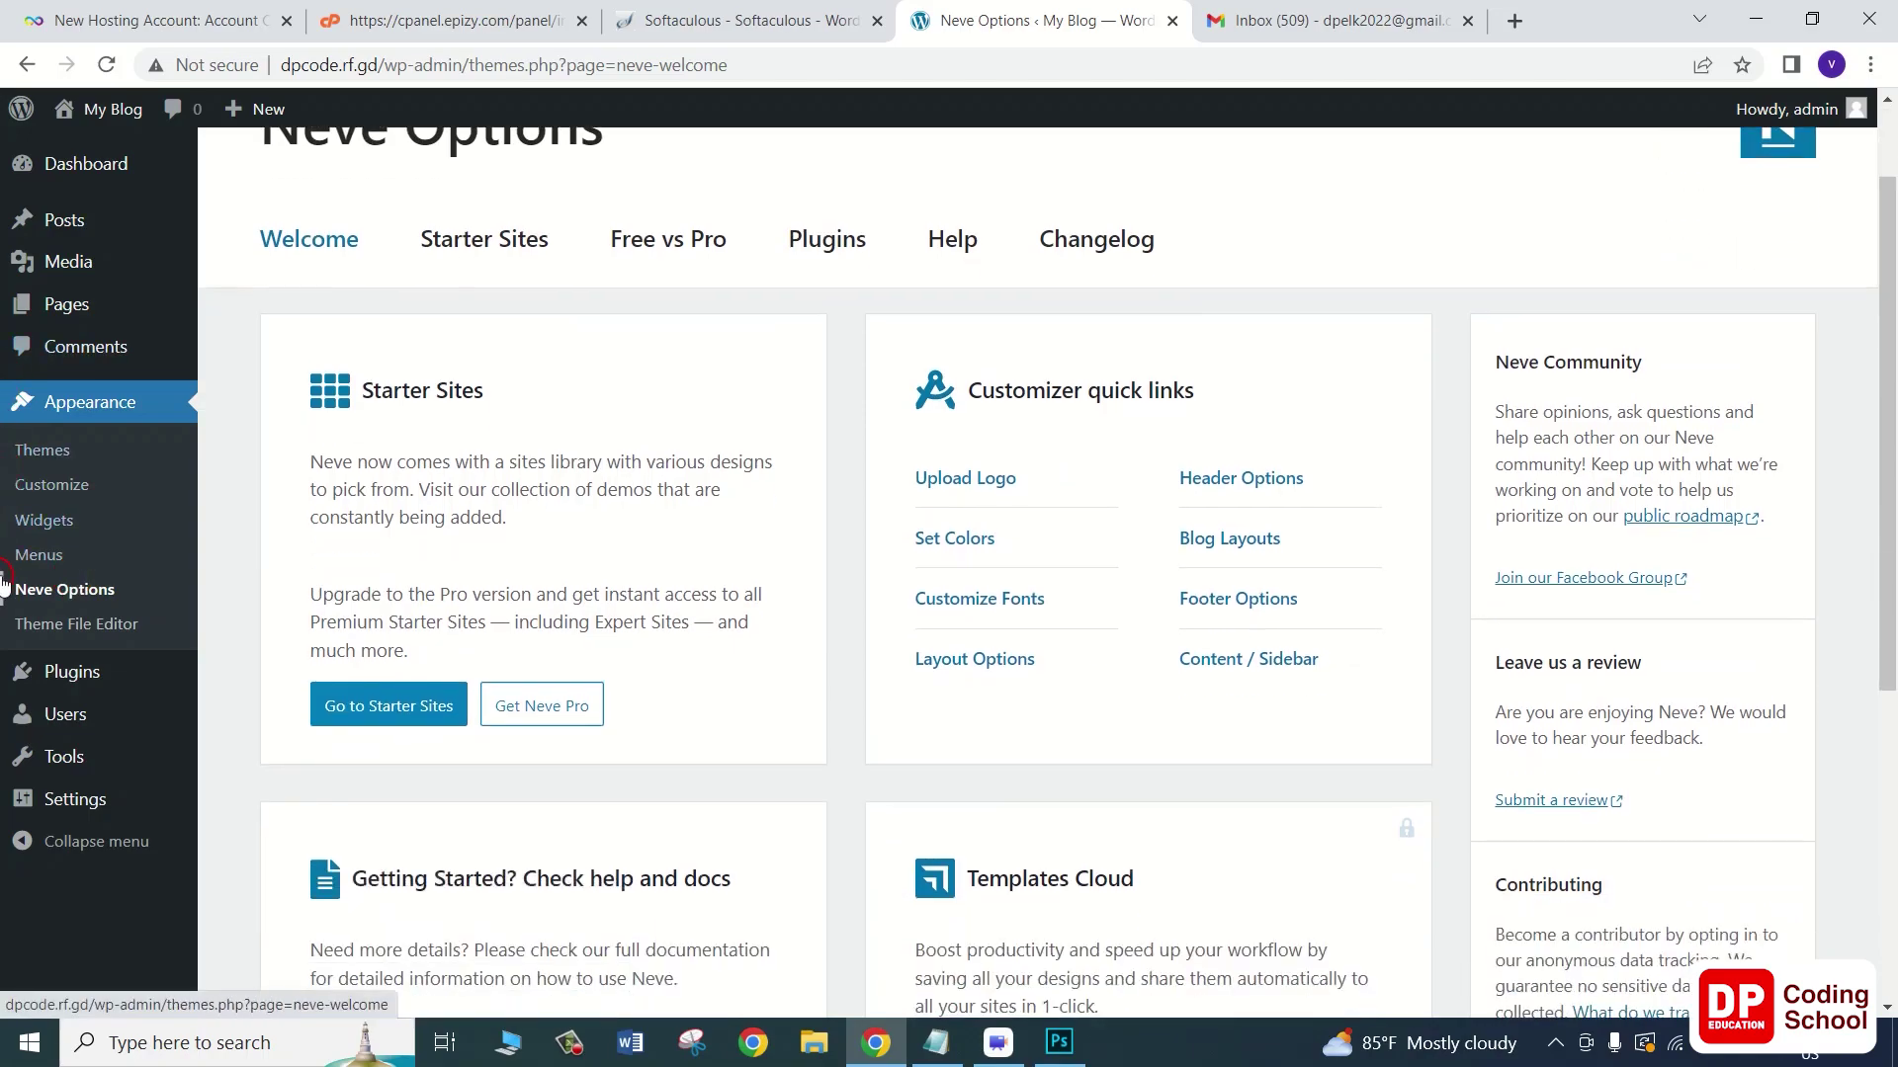
{"action": "left_click", "coordinate": [383, 705]}
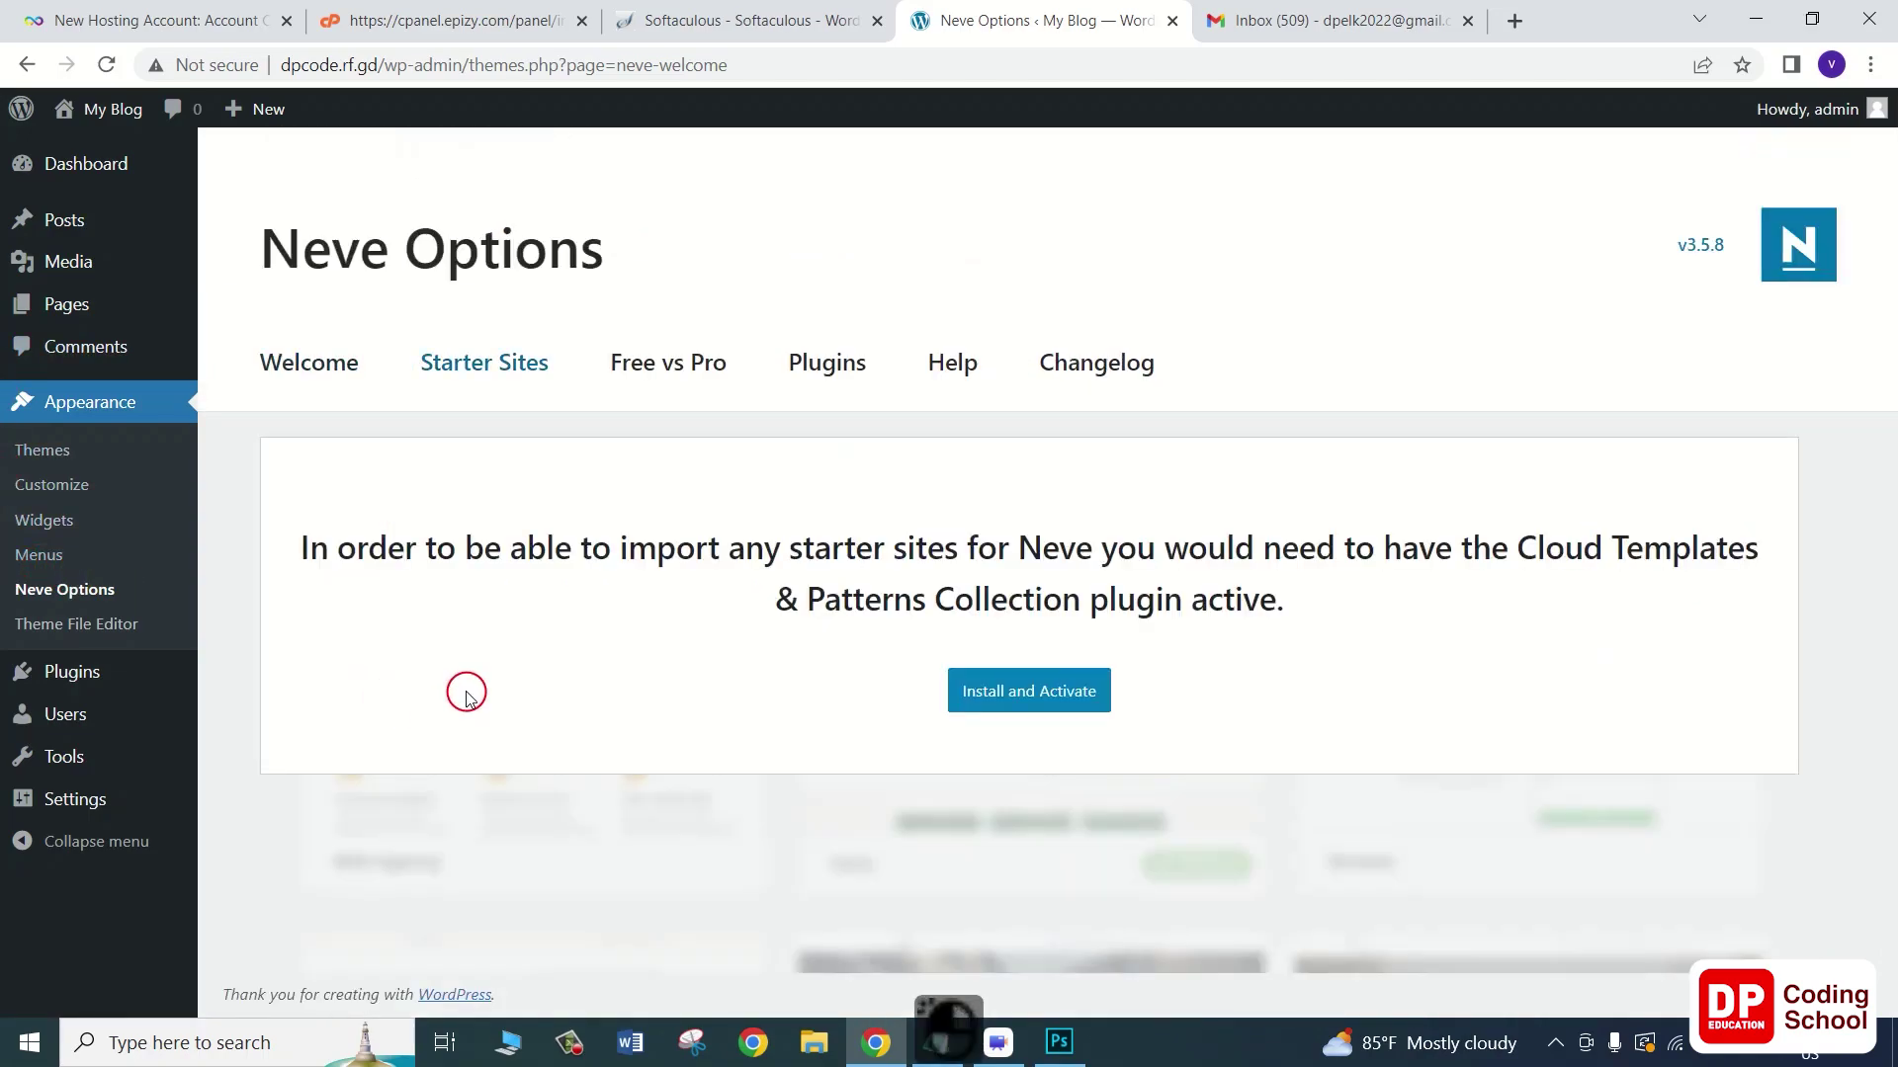
{"action": "left_click", "coordinate": [1018, 697]}
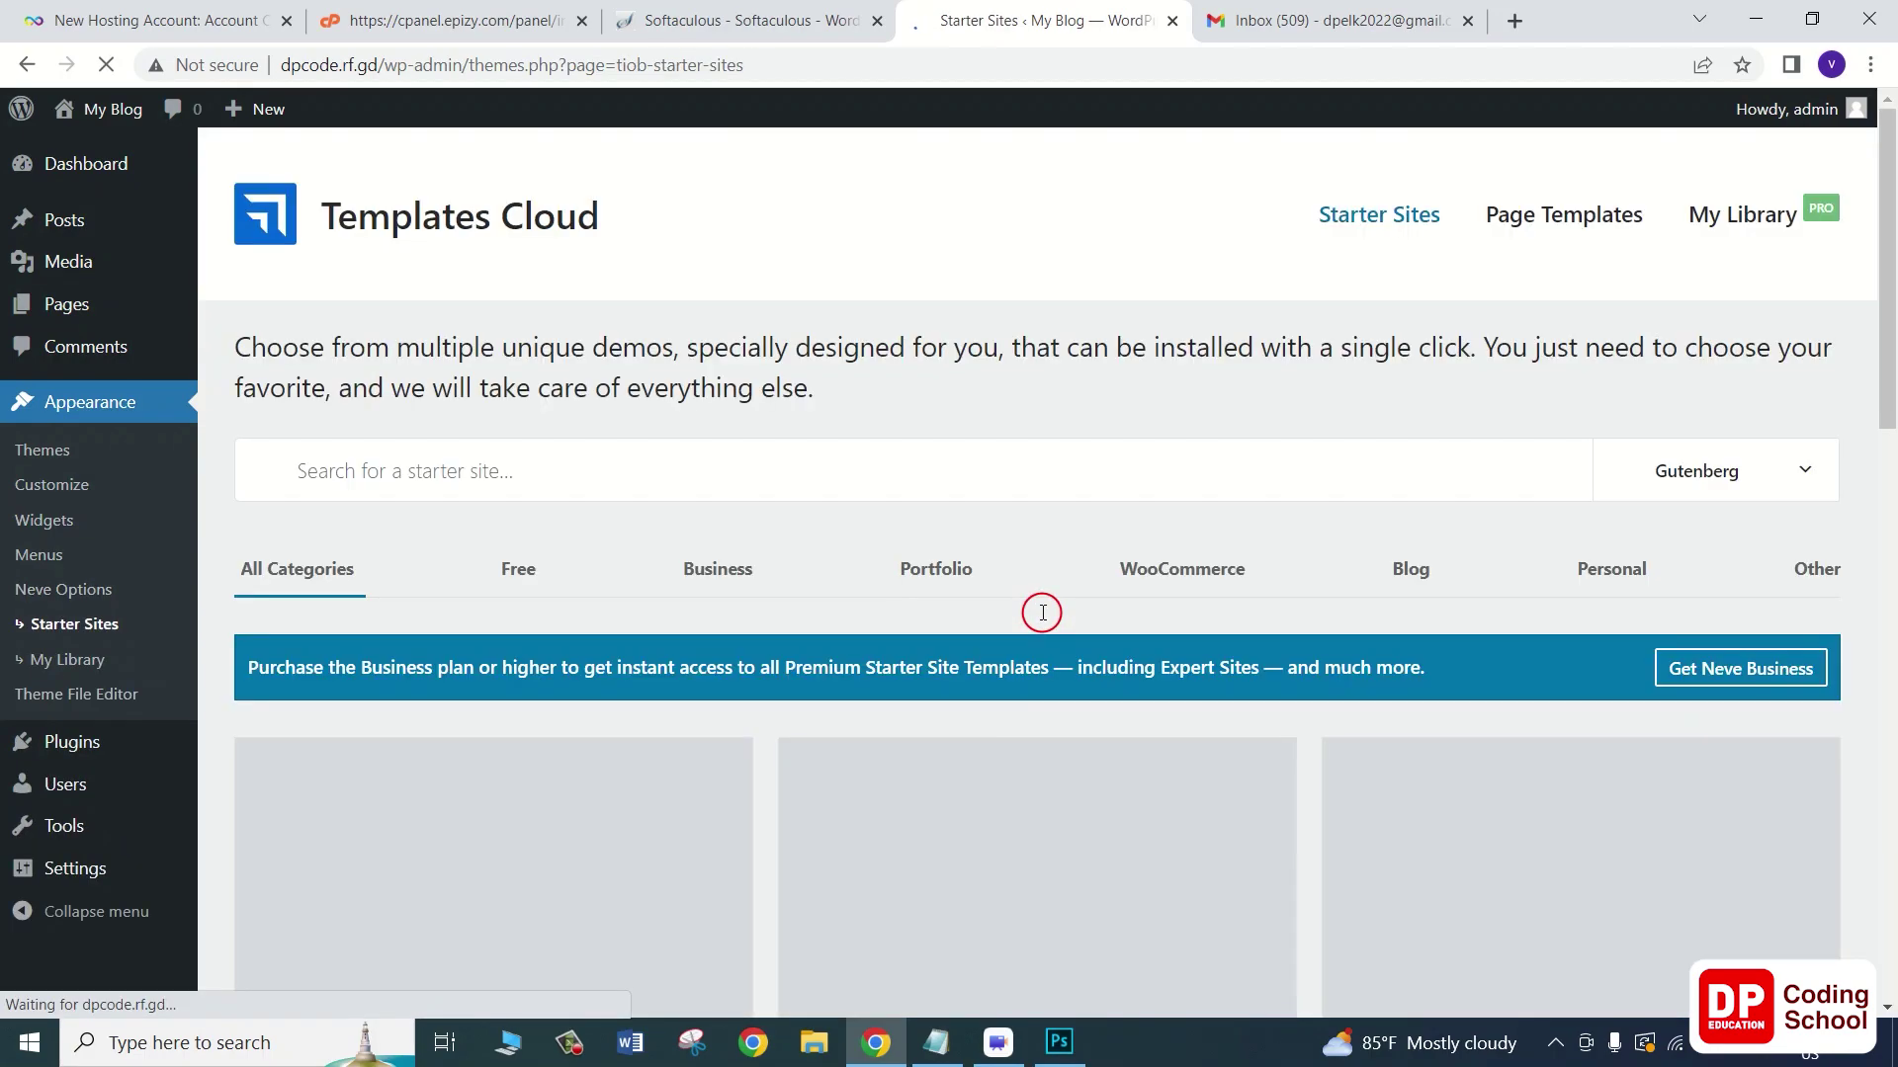
Step: Look through the Gutenberg starter sites across all categories, comparing importable templates with premium ones
{"action": "scroll", "coordinate": [1038, 728], "scroll_direction": "down", "scroll_amount": 4}
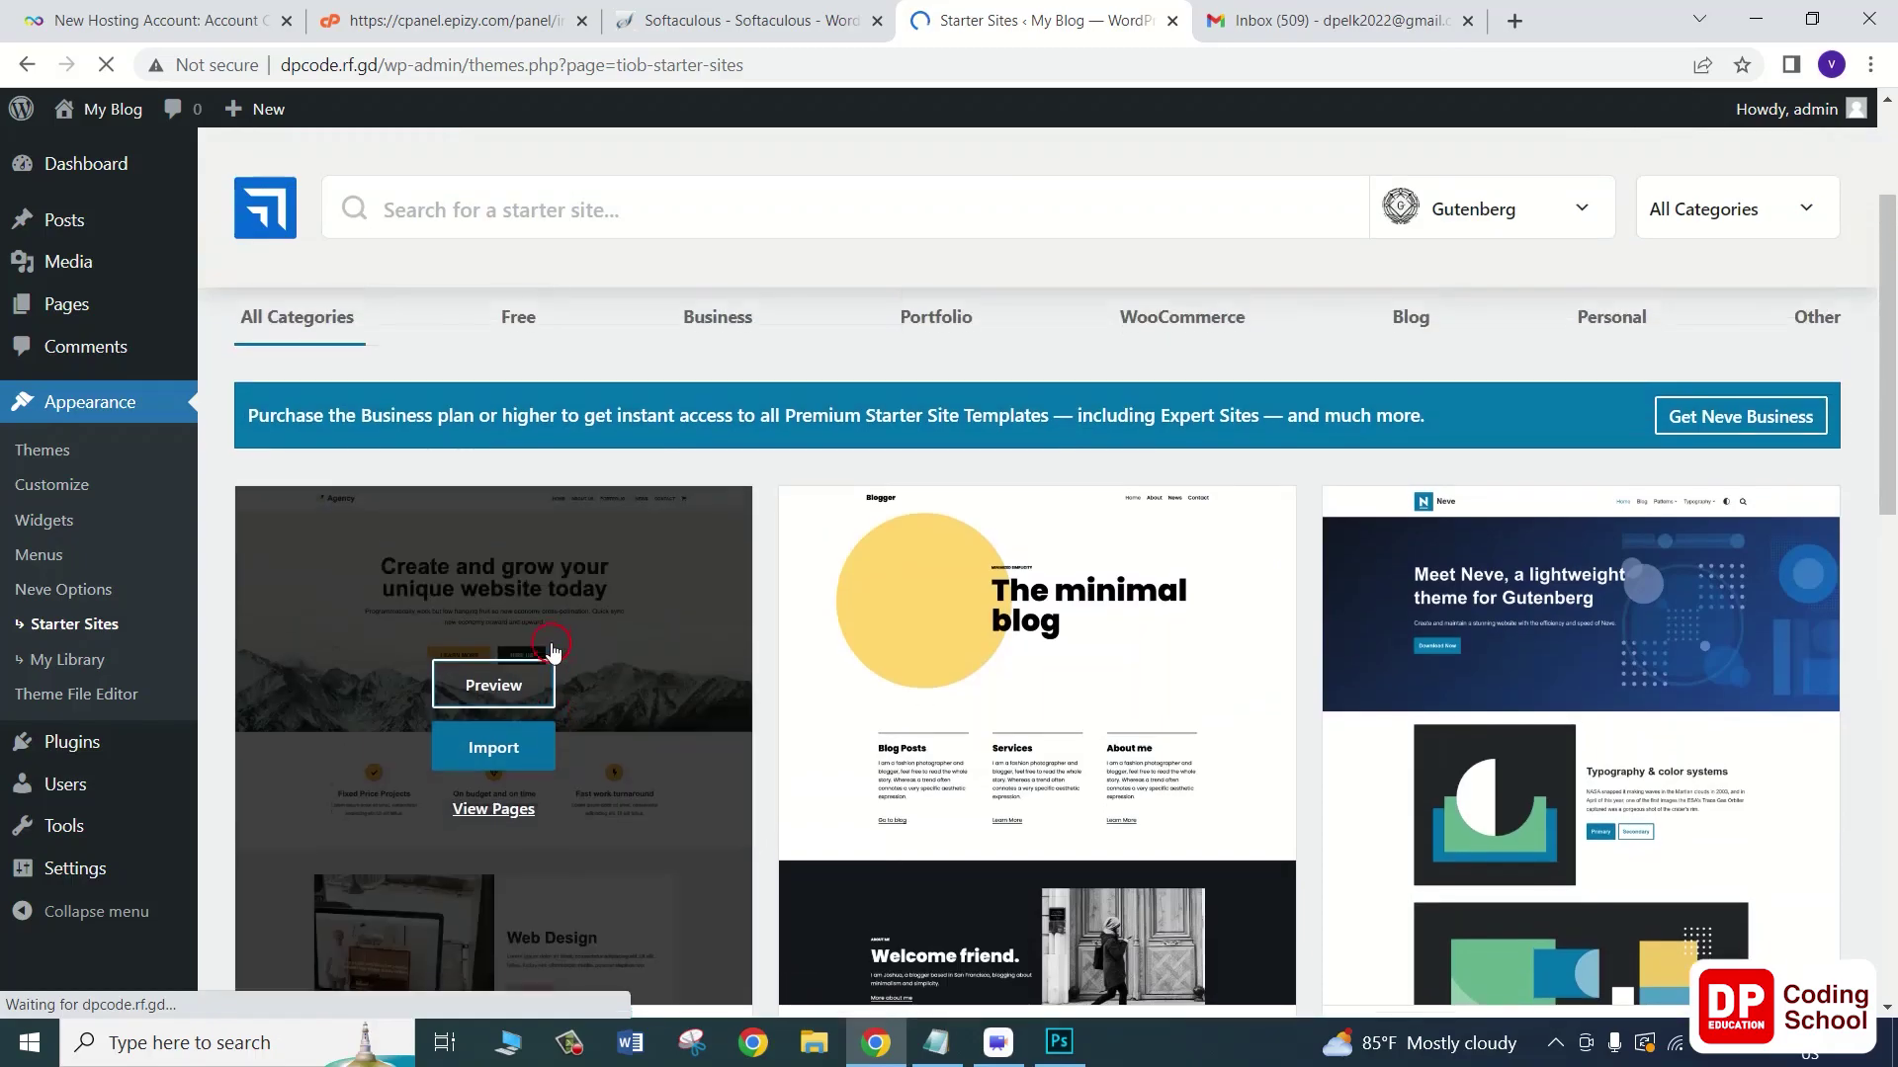
{"action": "scroll", "coordinate": [988, 673], "scroll_direction": "down", "scroll_amount": 4}
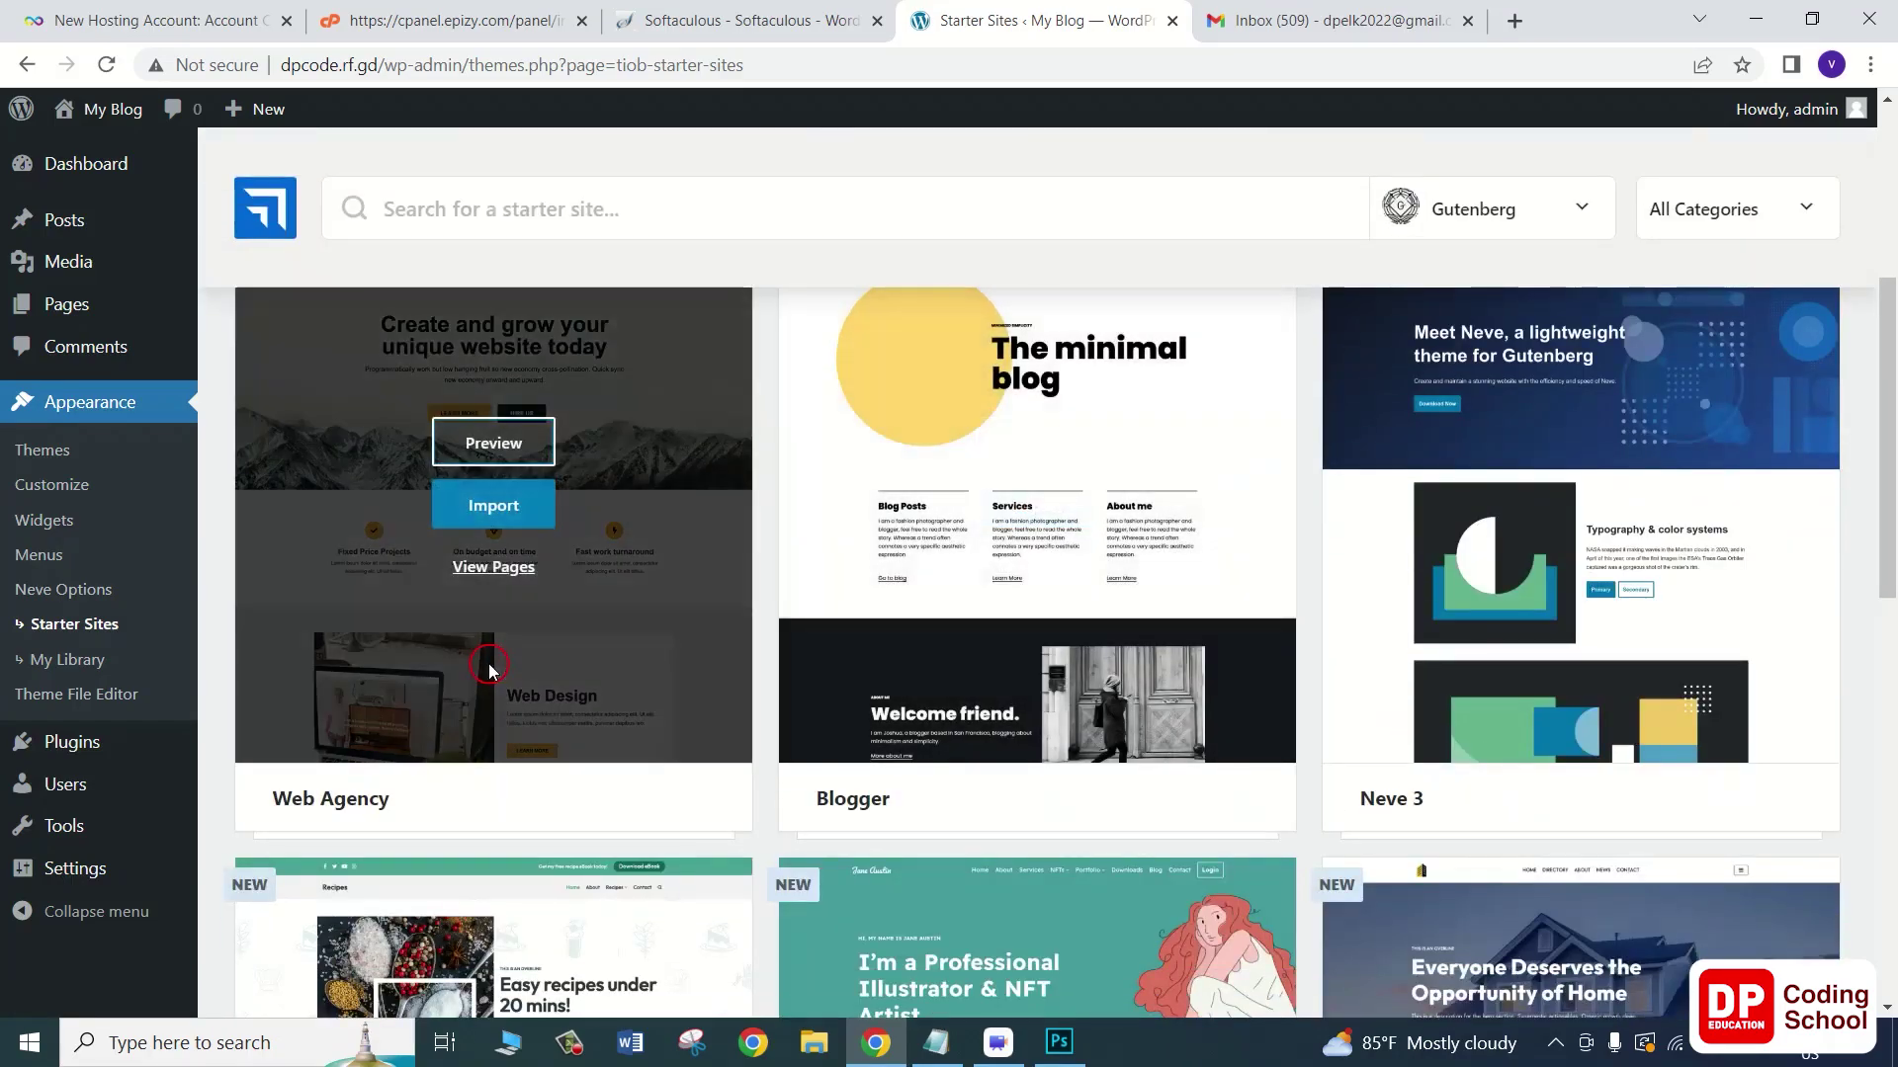
{"action": "scroll", "coordinate": [1106, 680], "scroll_direction": "up", "scroll_amount": 2}
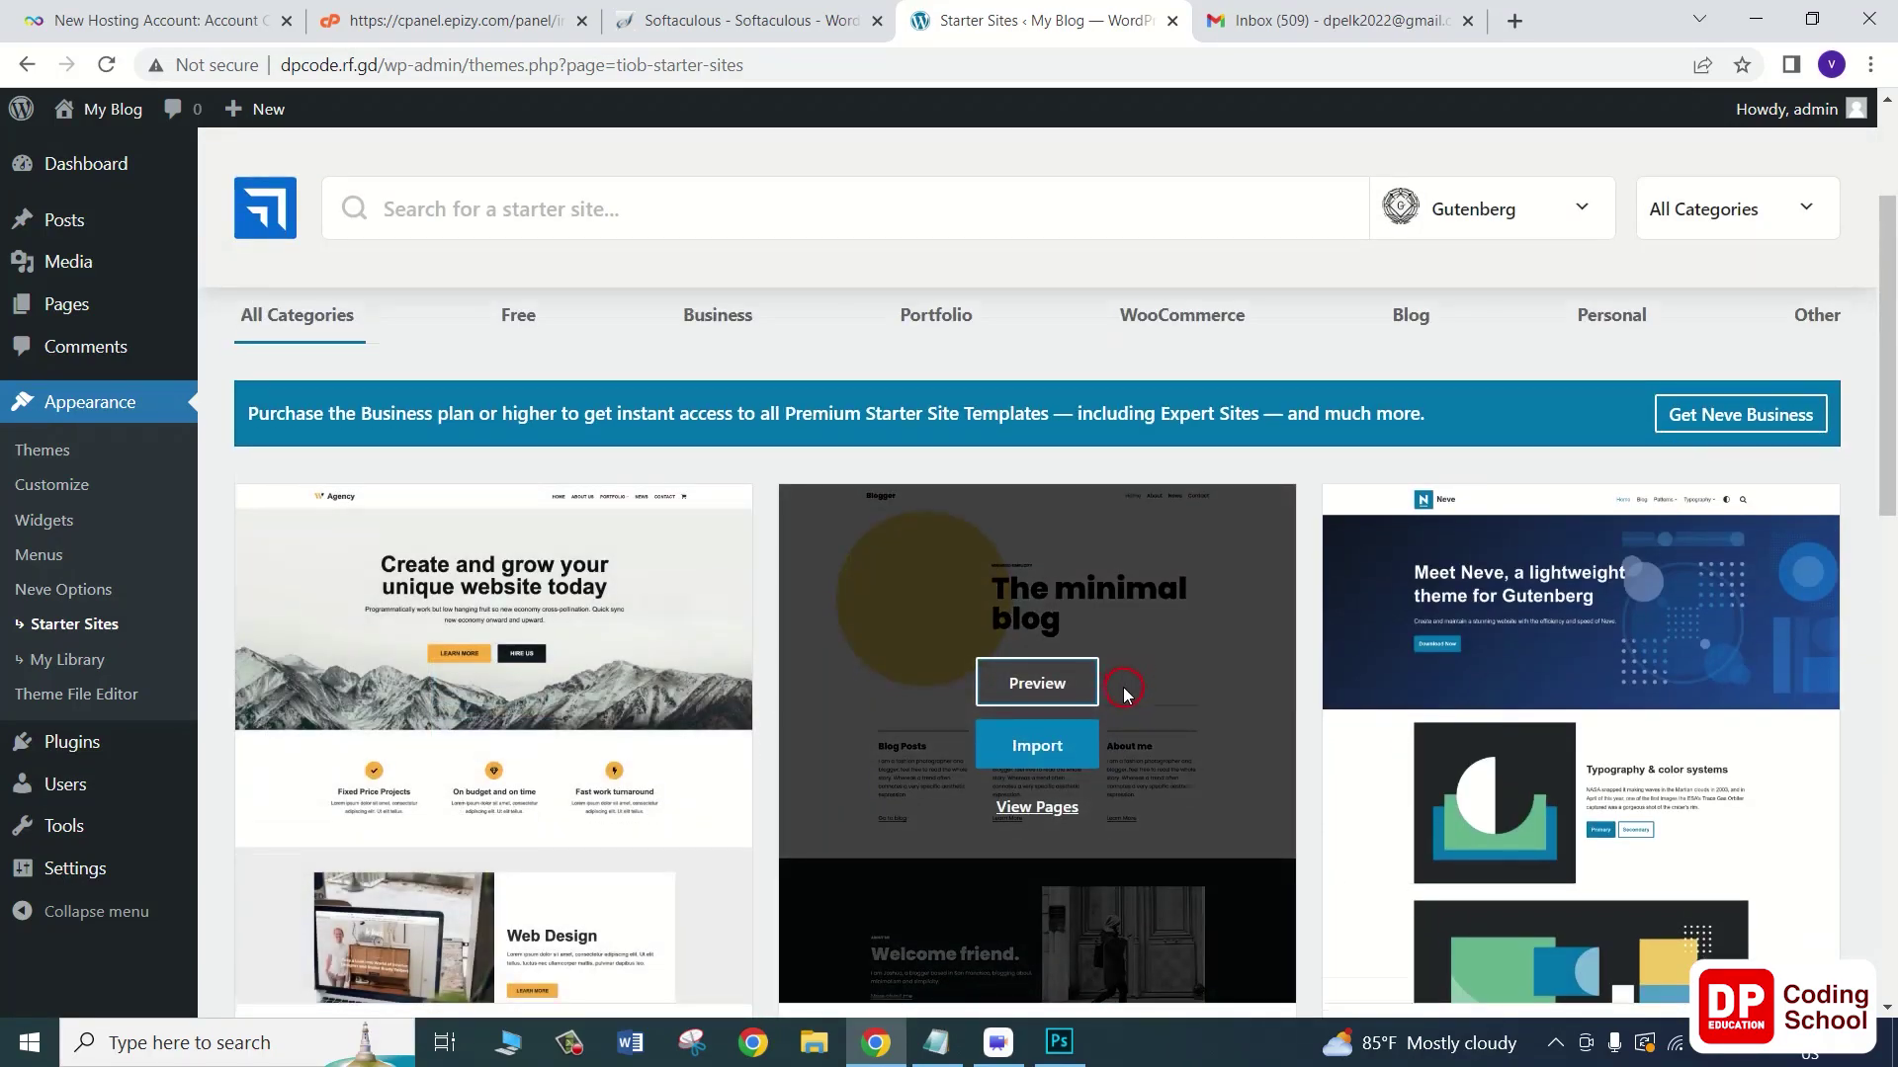
{"action": "scroll", "coordinate": [1111, 687], "scroll_direction": "down", "scroll_amount": 7}
{"action": "scroll", "coordinate": [1120, 695], "scroll_direction": "down", "scroll_amount": 1}
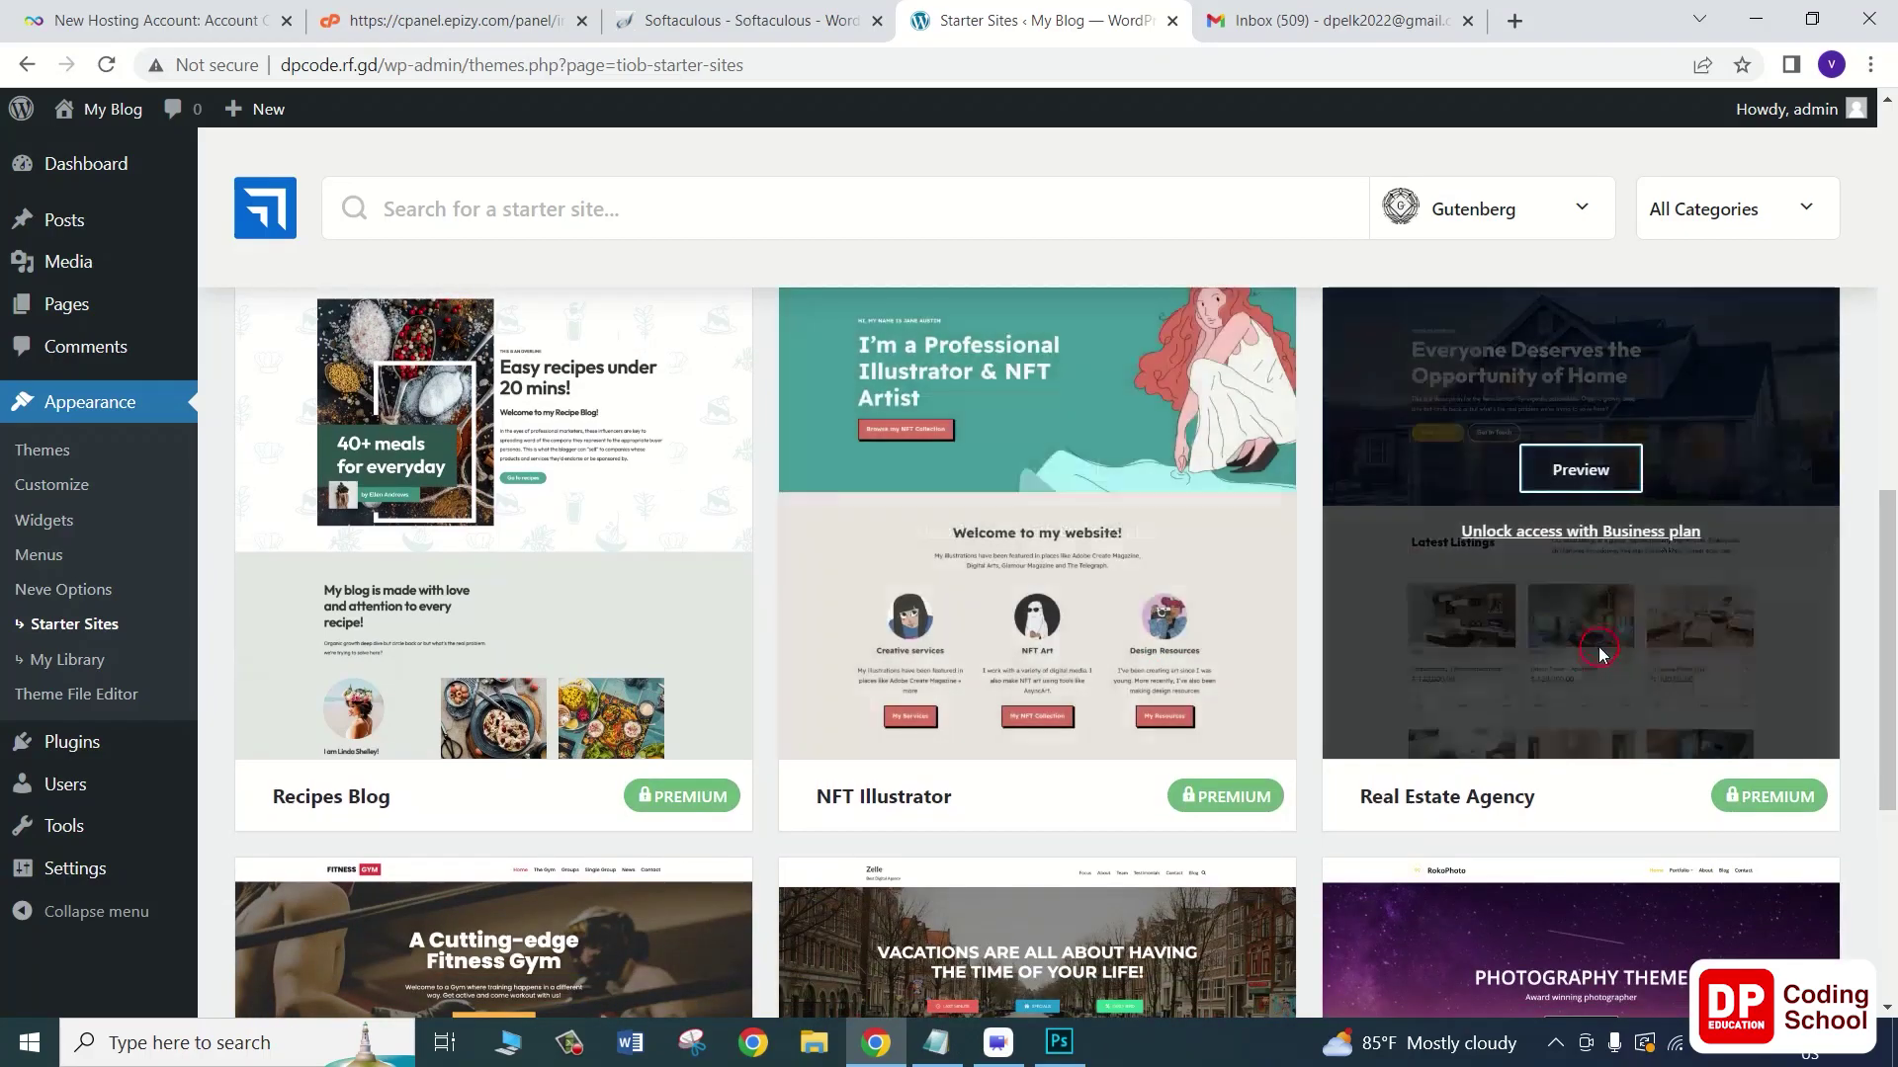
{"action": "scroll", "coordinate": [1591, 671], "scroll_direction": "down", "scroll_amount": 1}
{"action": "scroll", "coordinate": [1590, 671], "scroll_direction": "up", "scroll_amount": 10}
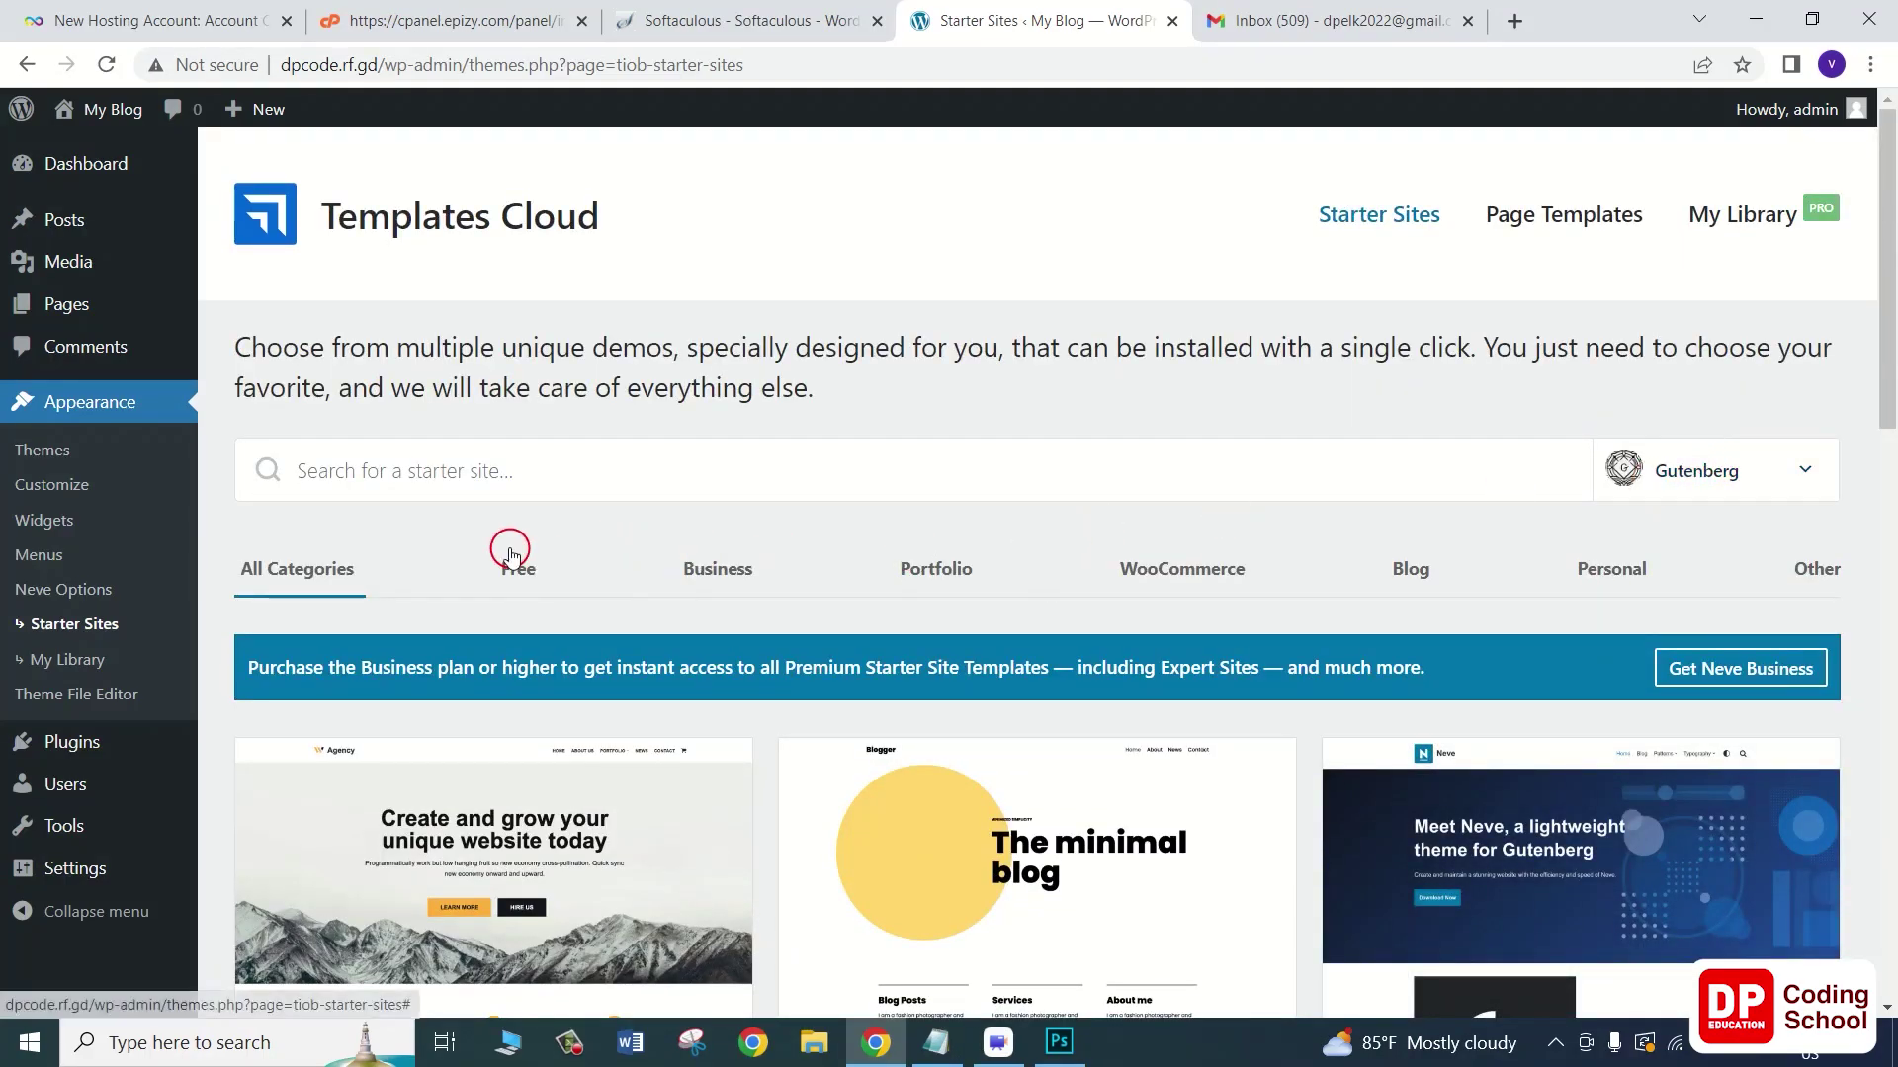
Step: Filter the starter sites to Free and import the entire Fitness site, skipping the newsletter subscription
{"action": "left_click", "coordinate": [515, 581]}
{"action": "scroll", "coordinate": [513, 593], "scroll_direction": "down", "scroll_amount": 2}
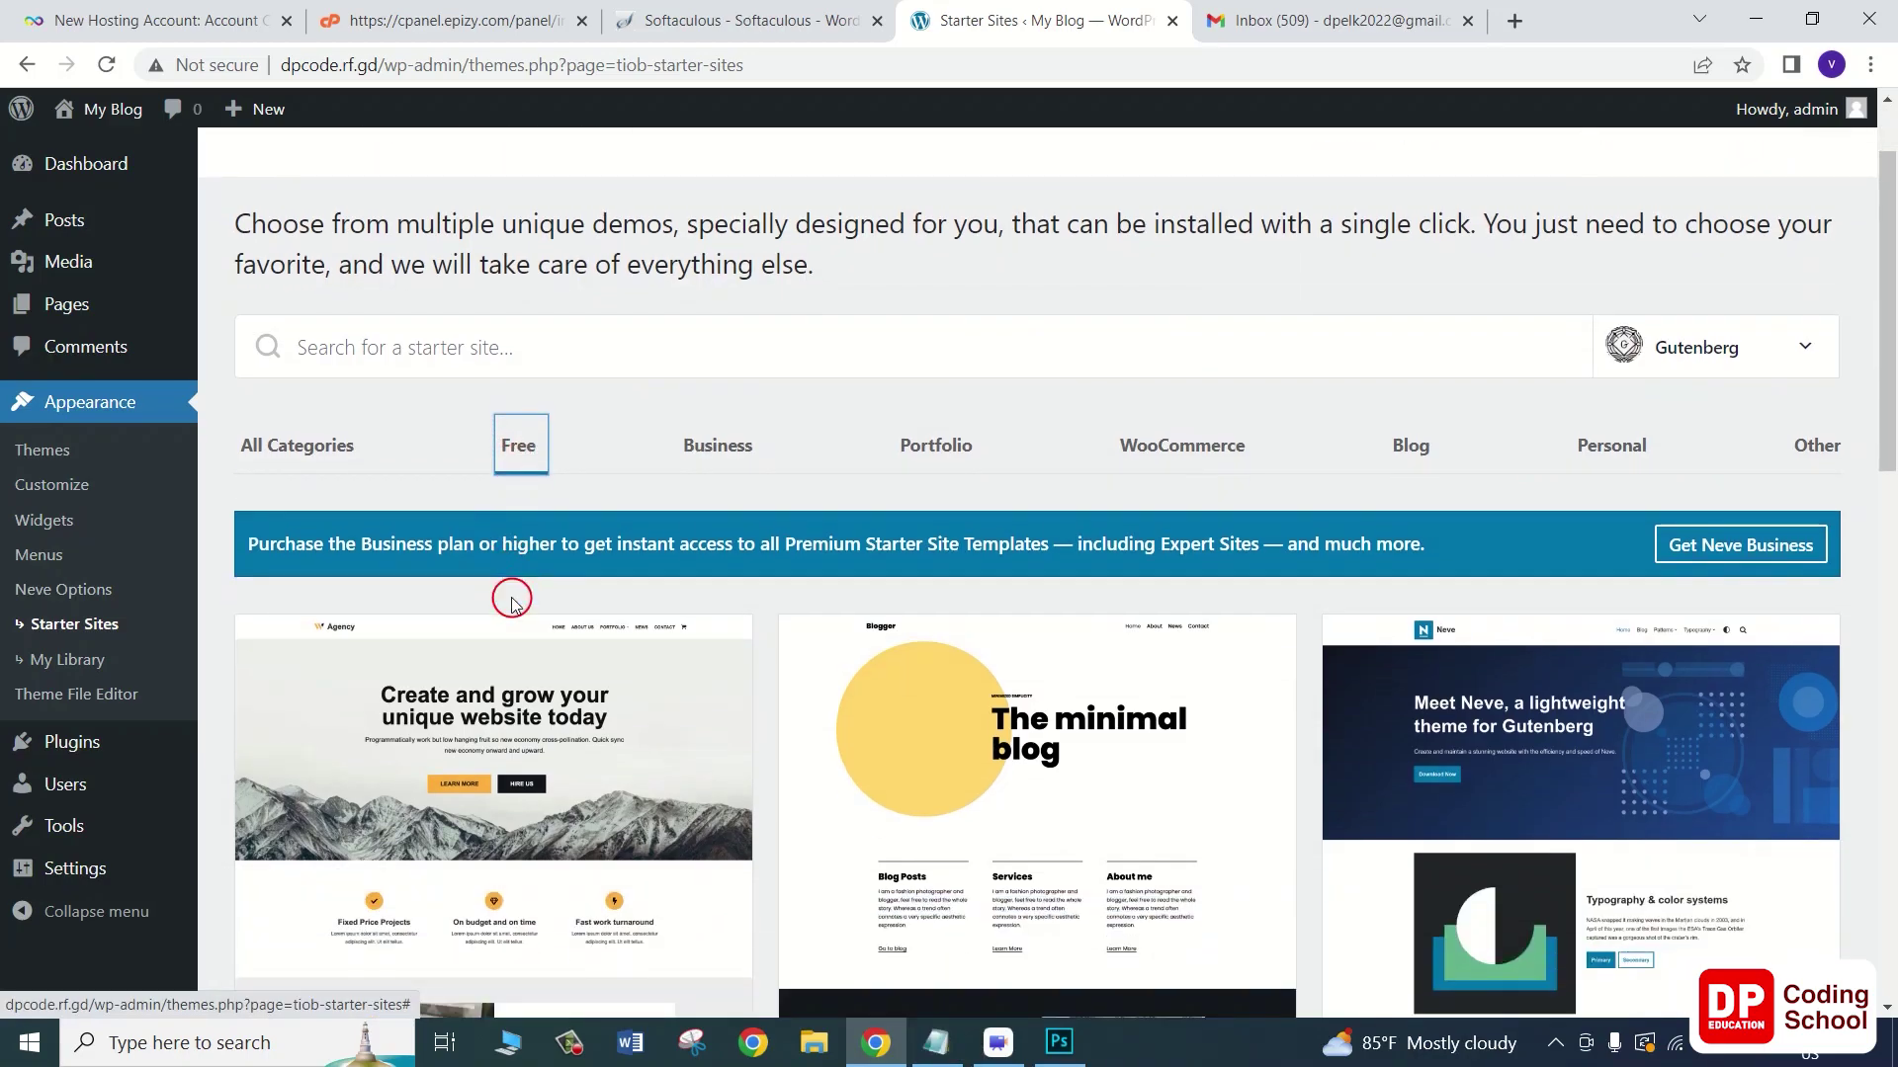
{"action": "scroll", "coordinate": [509, 605], "scroll_direction": "down", "scroll_amount": 4}
{"action": "scroll", "coordinate": [509, 608], "scroll_direction": "up", "scroll_amount": 3}
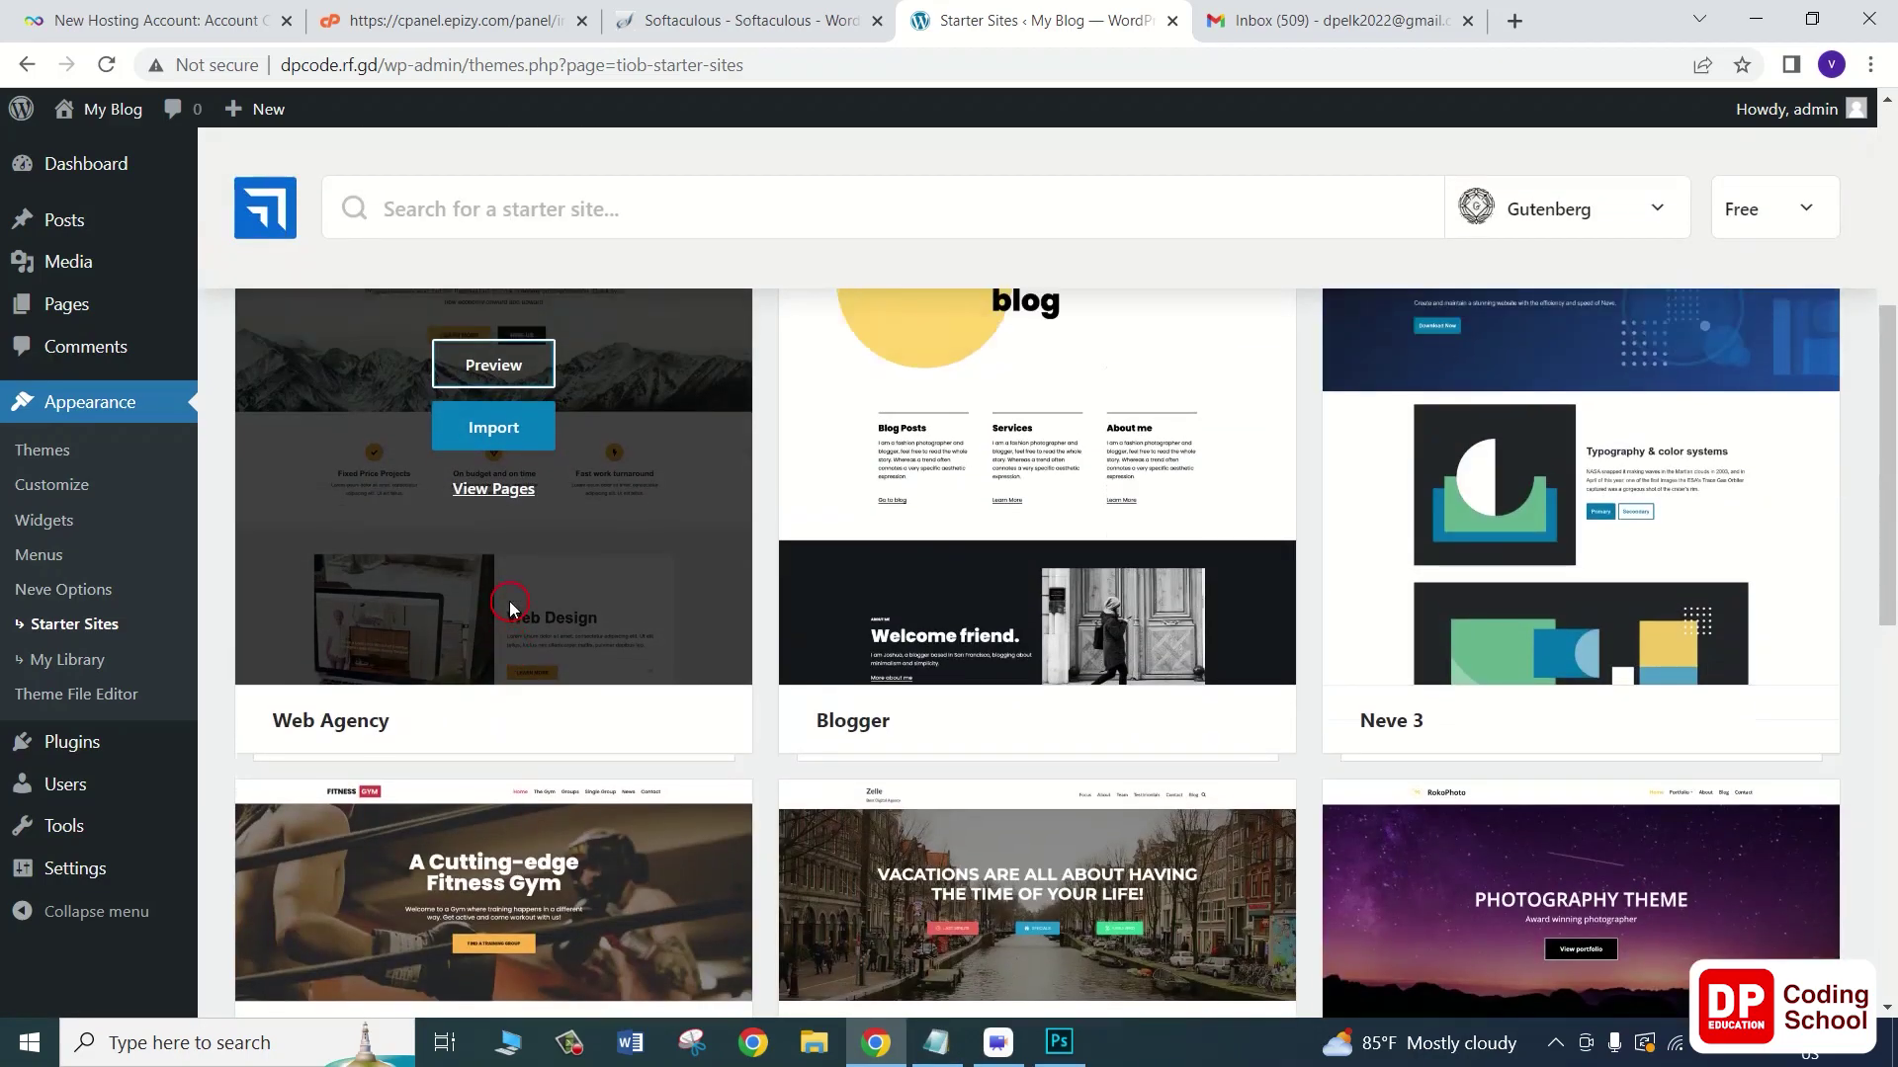
{"action": "scroll", "coordinate": [506, 610], "scroll_direction": "down", "scroll_amount": 3}
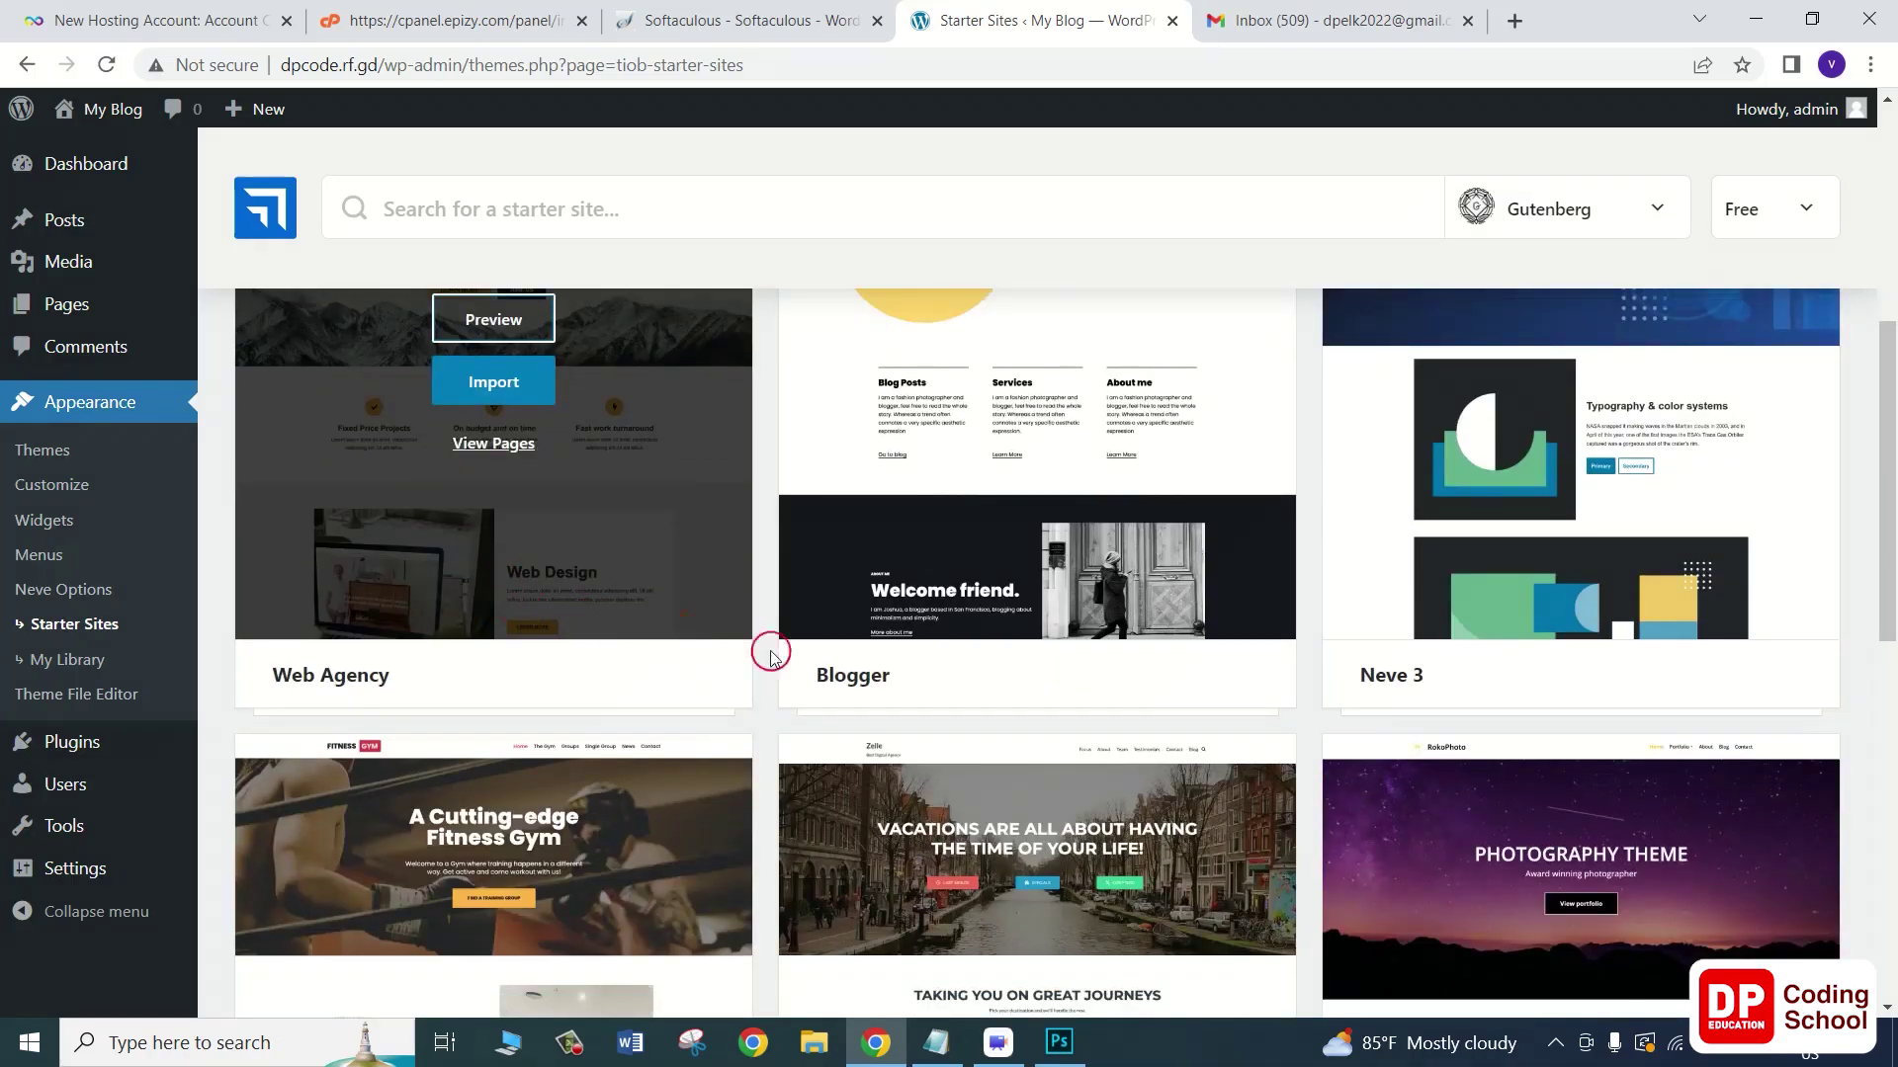
{"action": "scroll", "coordinate": [771, 654], "scroll_direction": "down", "scroll_amount": 4}
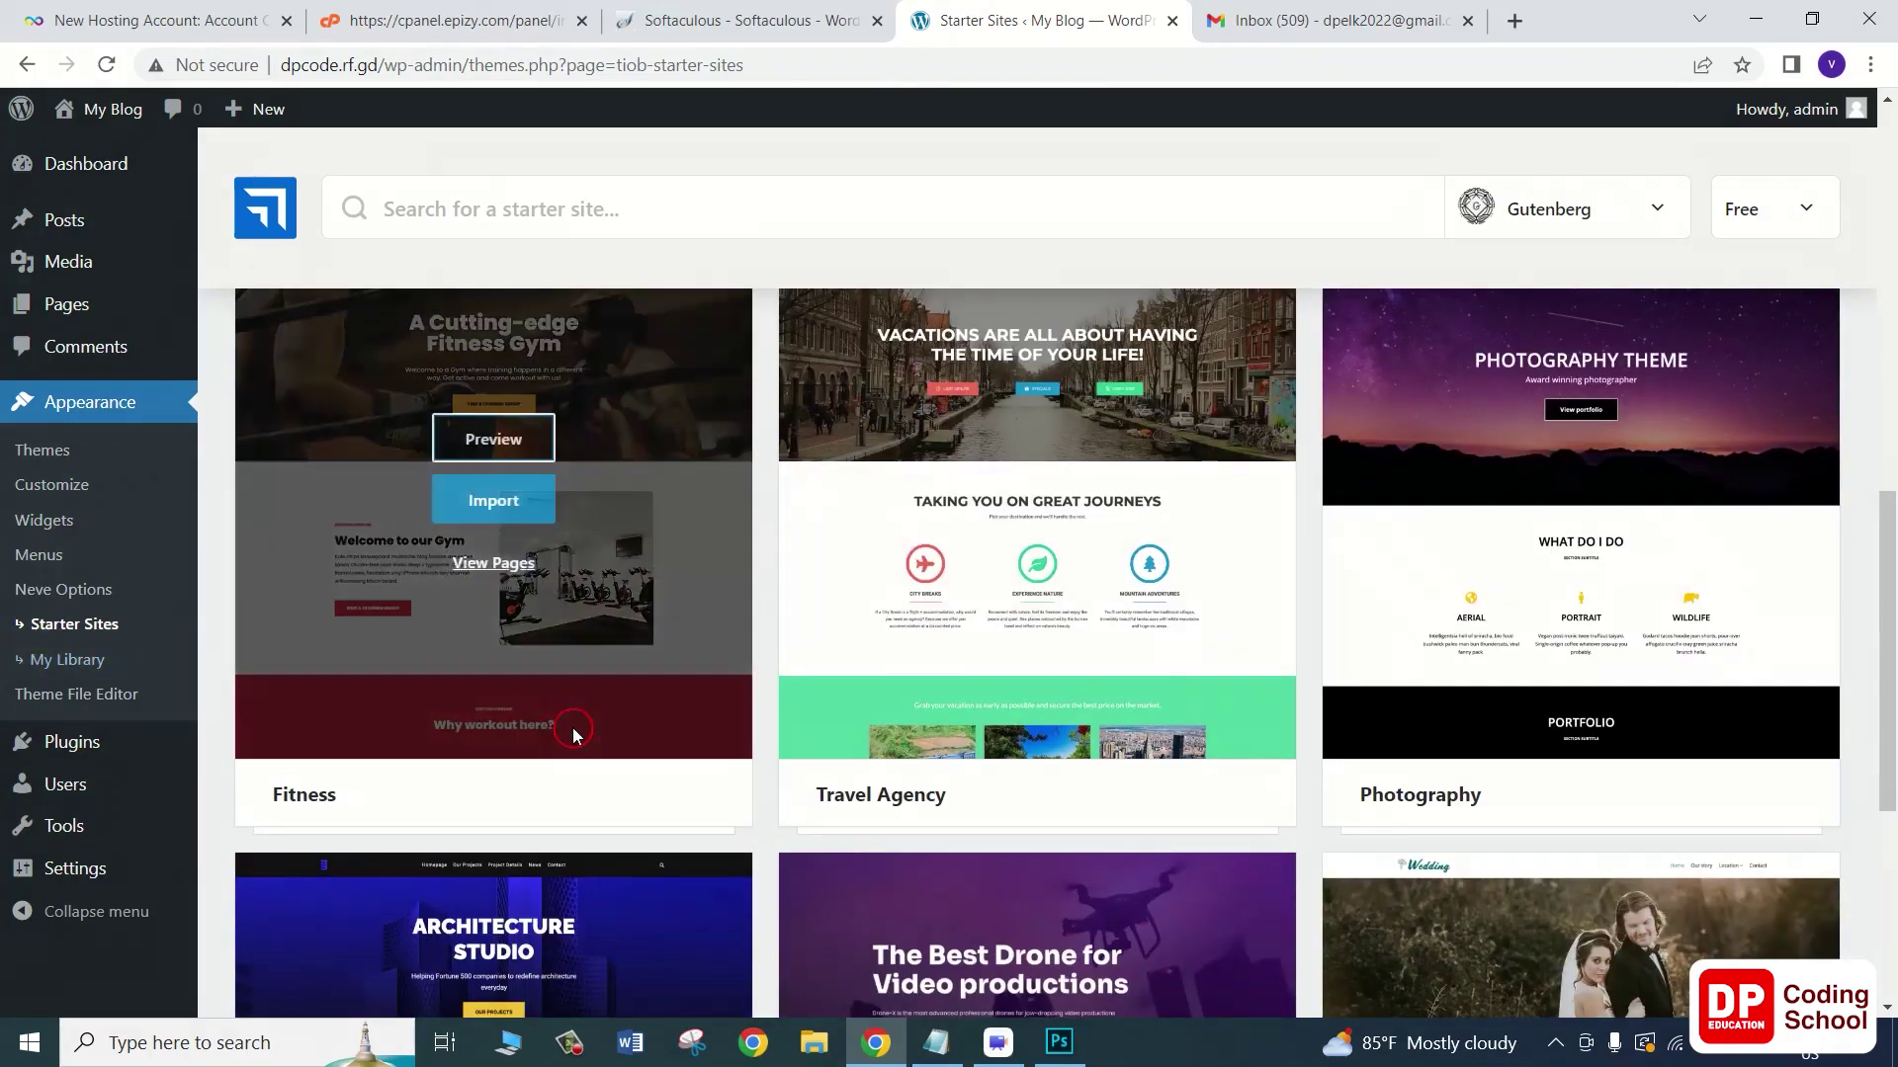
{"action": "left_click", "coordinate": [508, 500]}
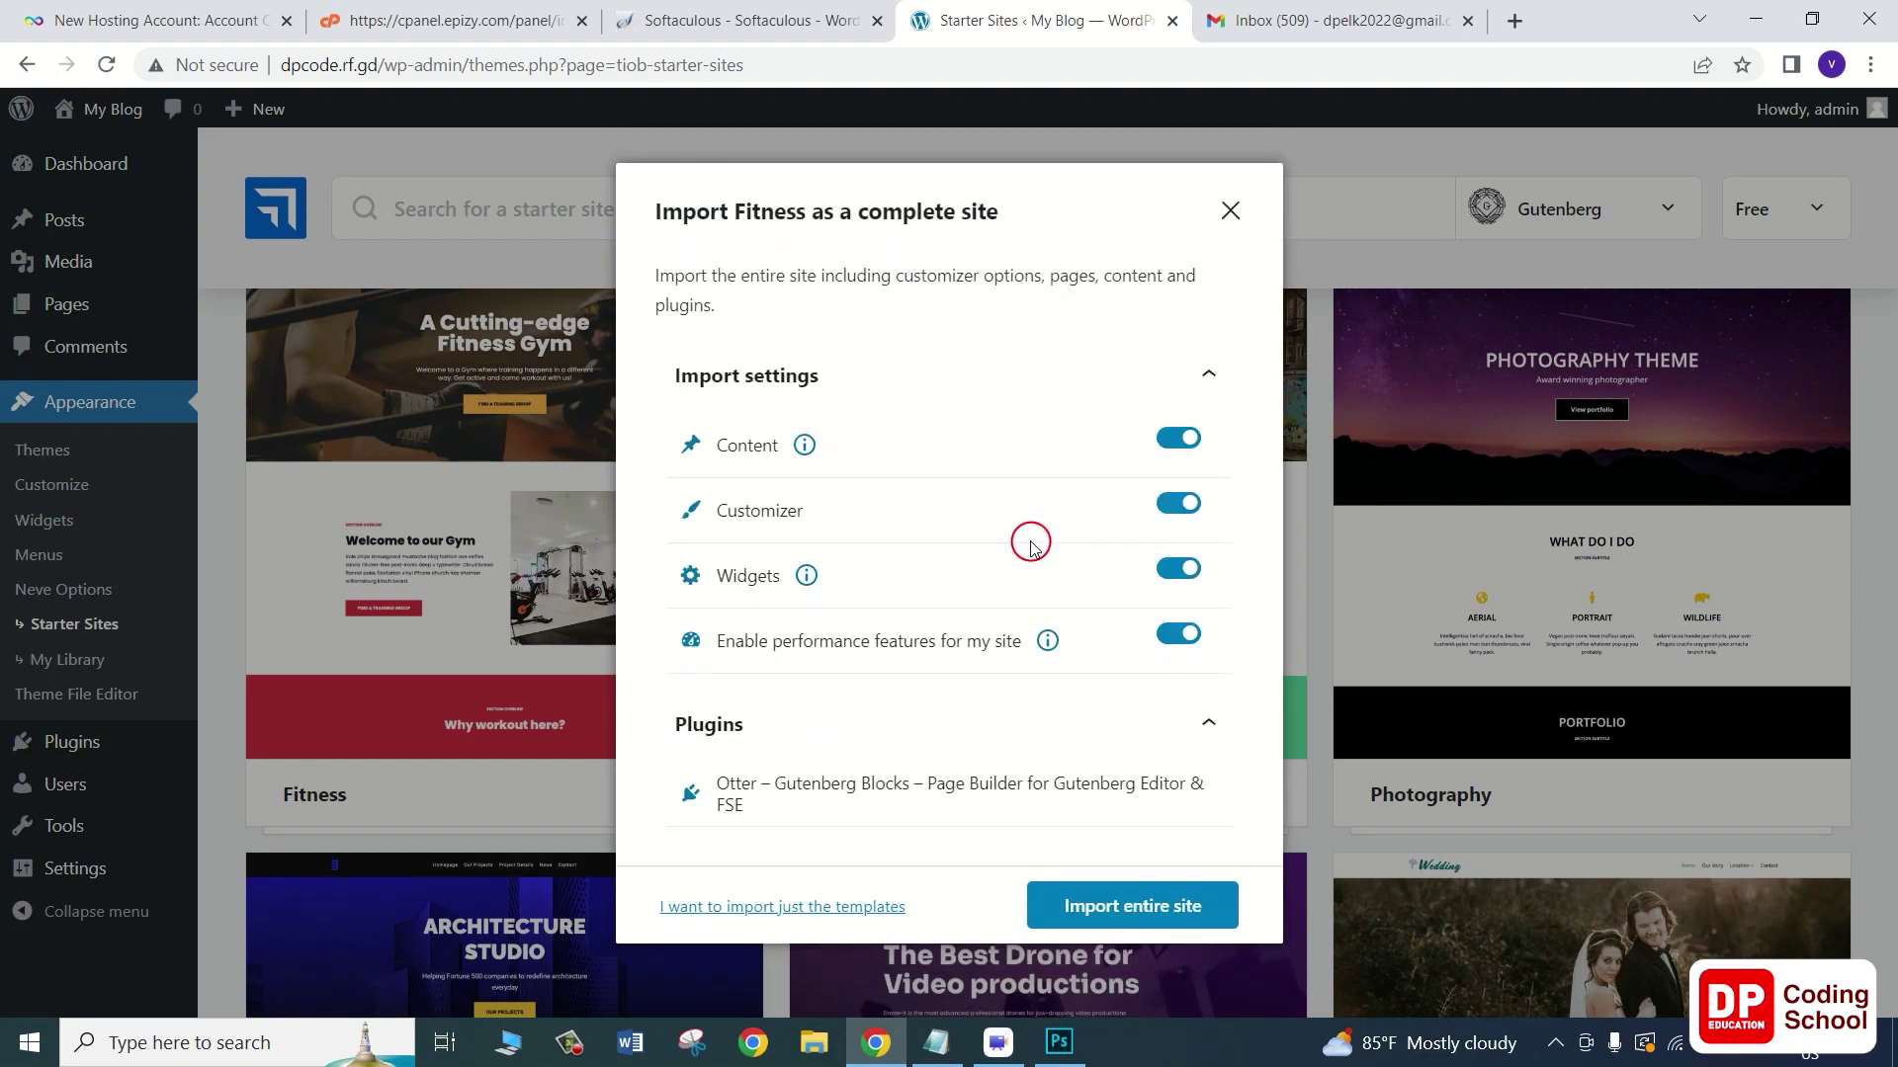
{"action": "left_click", "coordinate": [1102, 907]}
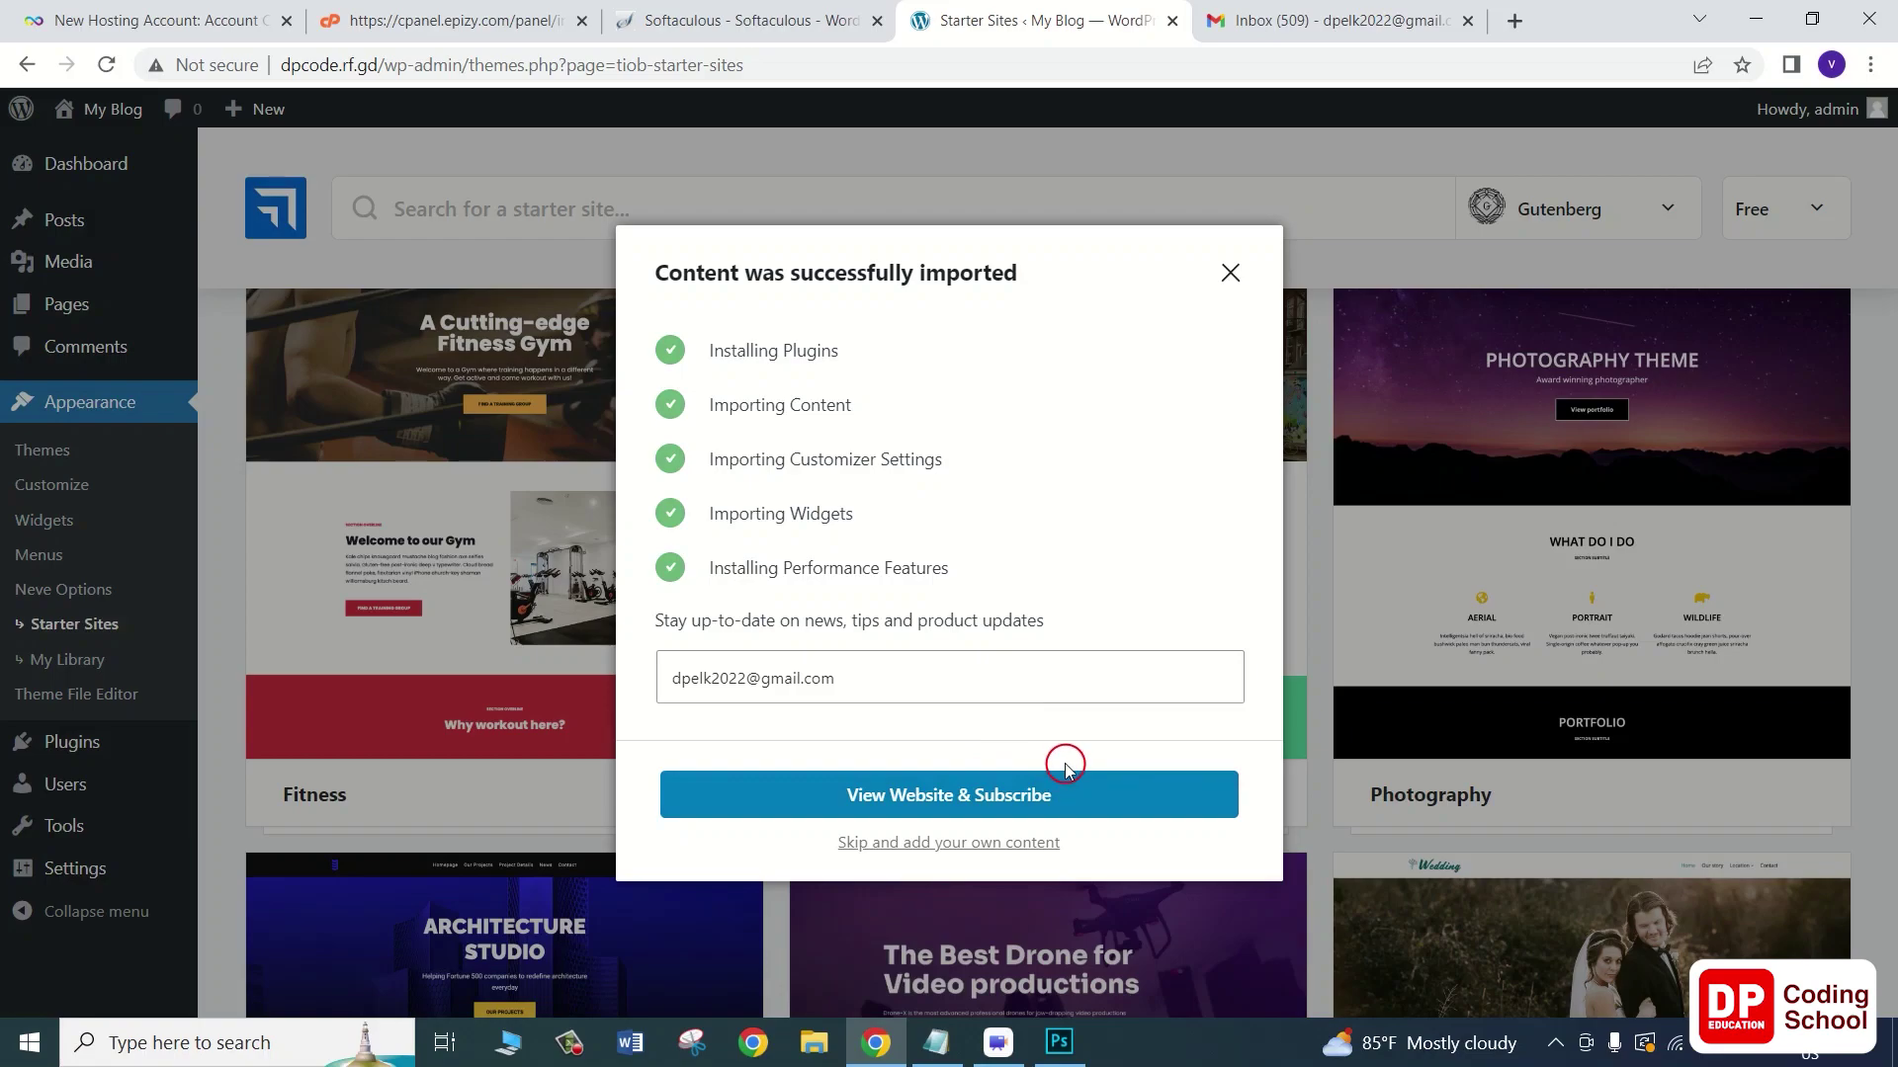
{"action": "left_click", "coordinate": [929, 845]}
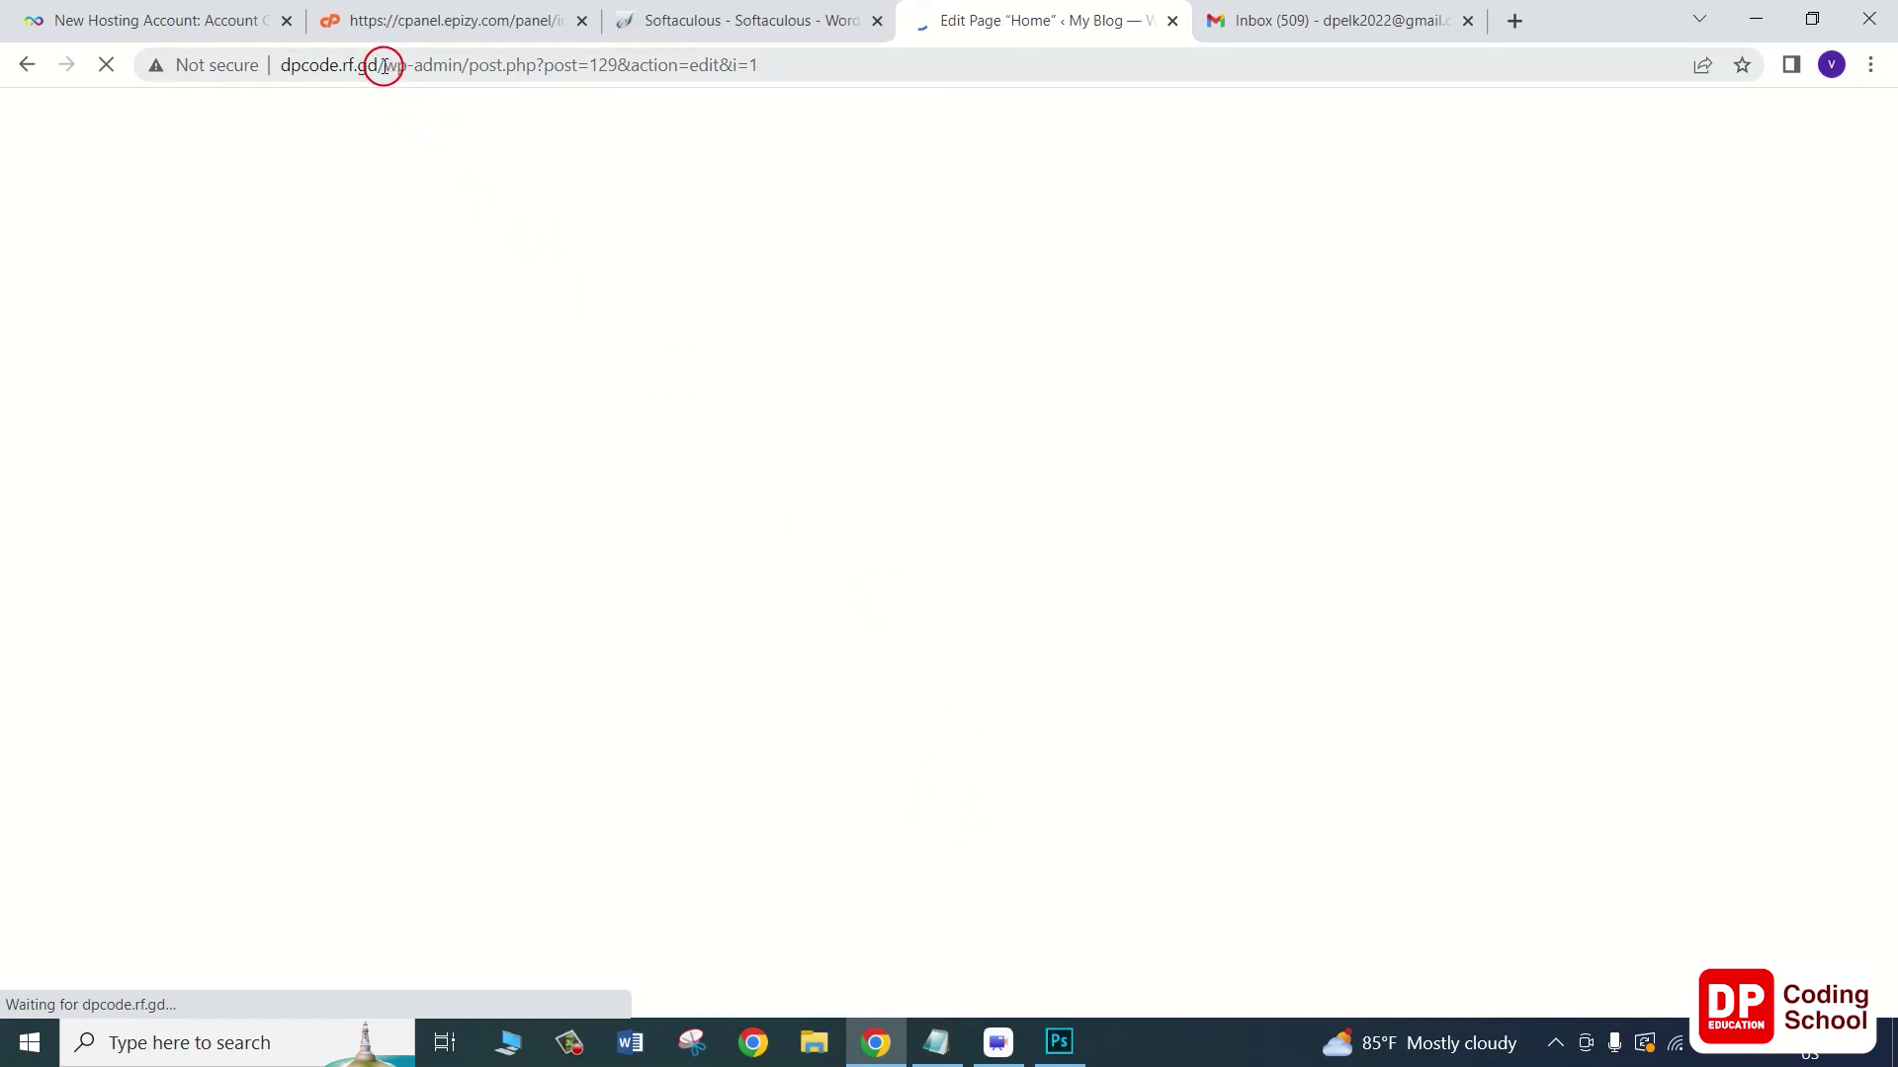
Step: Open the site's home page at dpcode.rf.gd and look through the imported Fitness layout
{"action": "left_click_drag", "start_coordinate": [384, 65], "coordinate": [766, 59]}
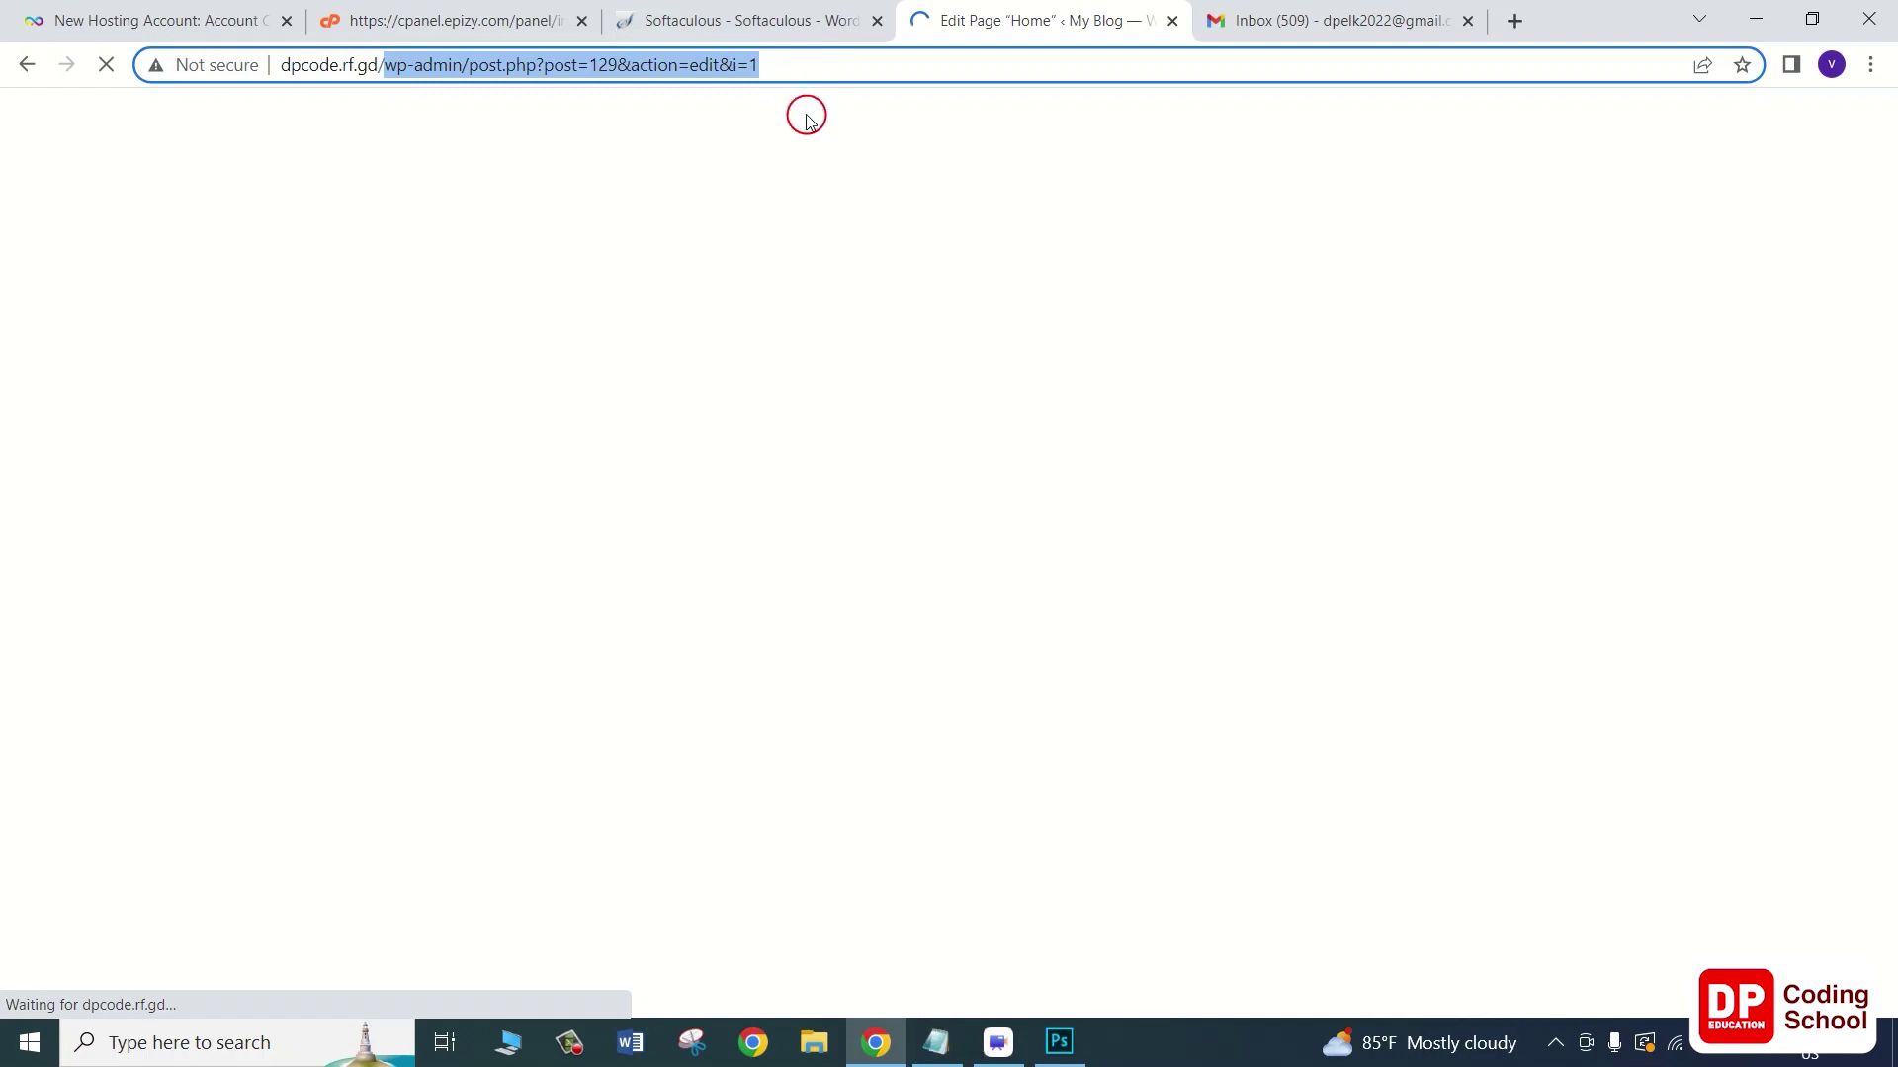
{"action": "key", "text": "BackSpace"}
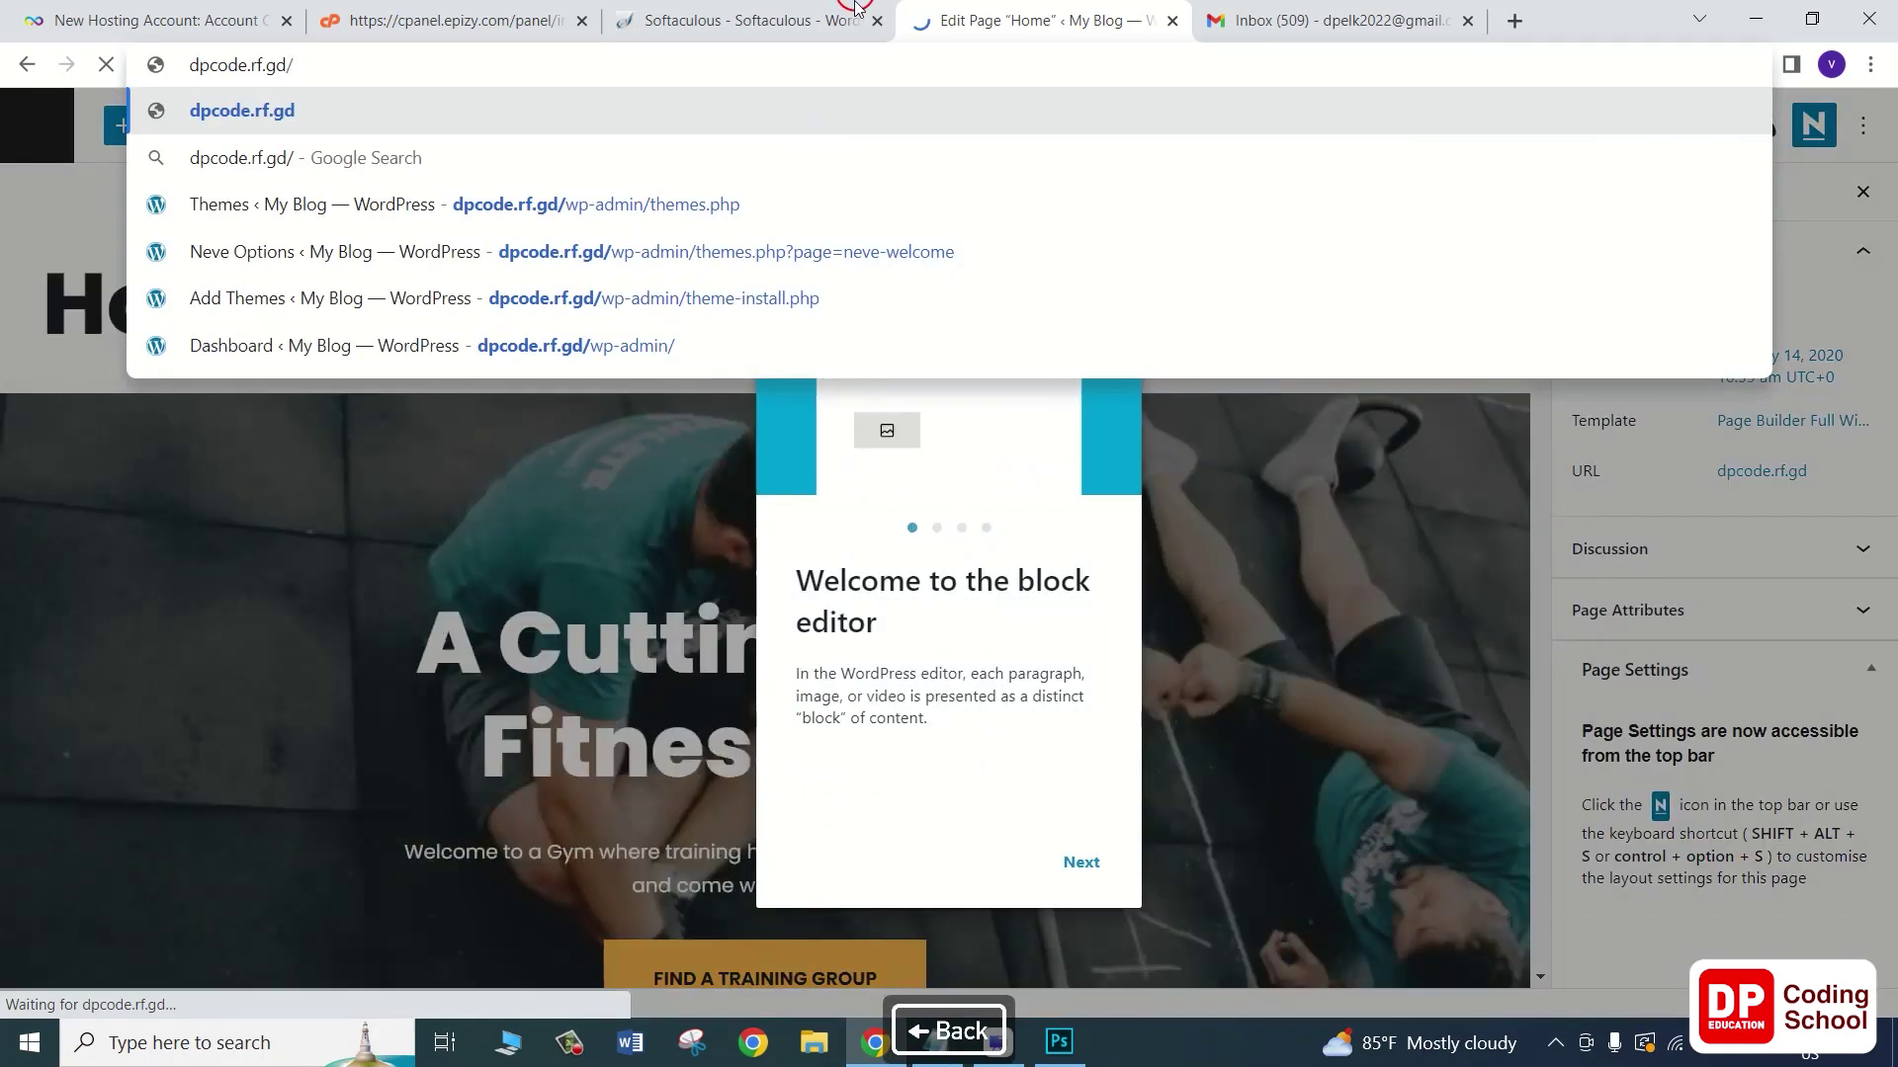
{"action": "key", "text": "Return"}
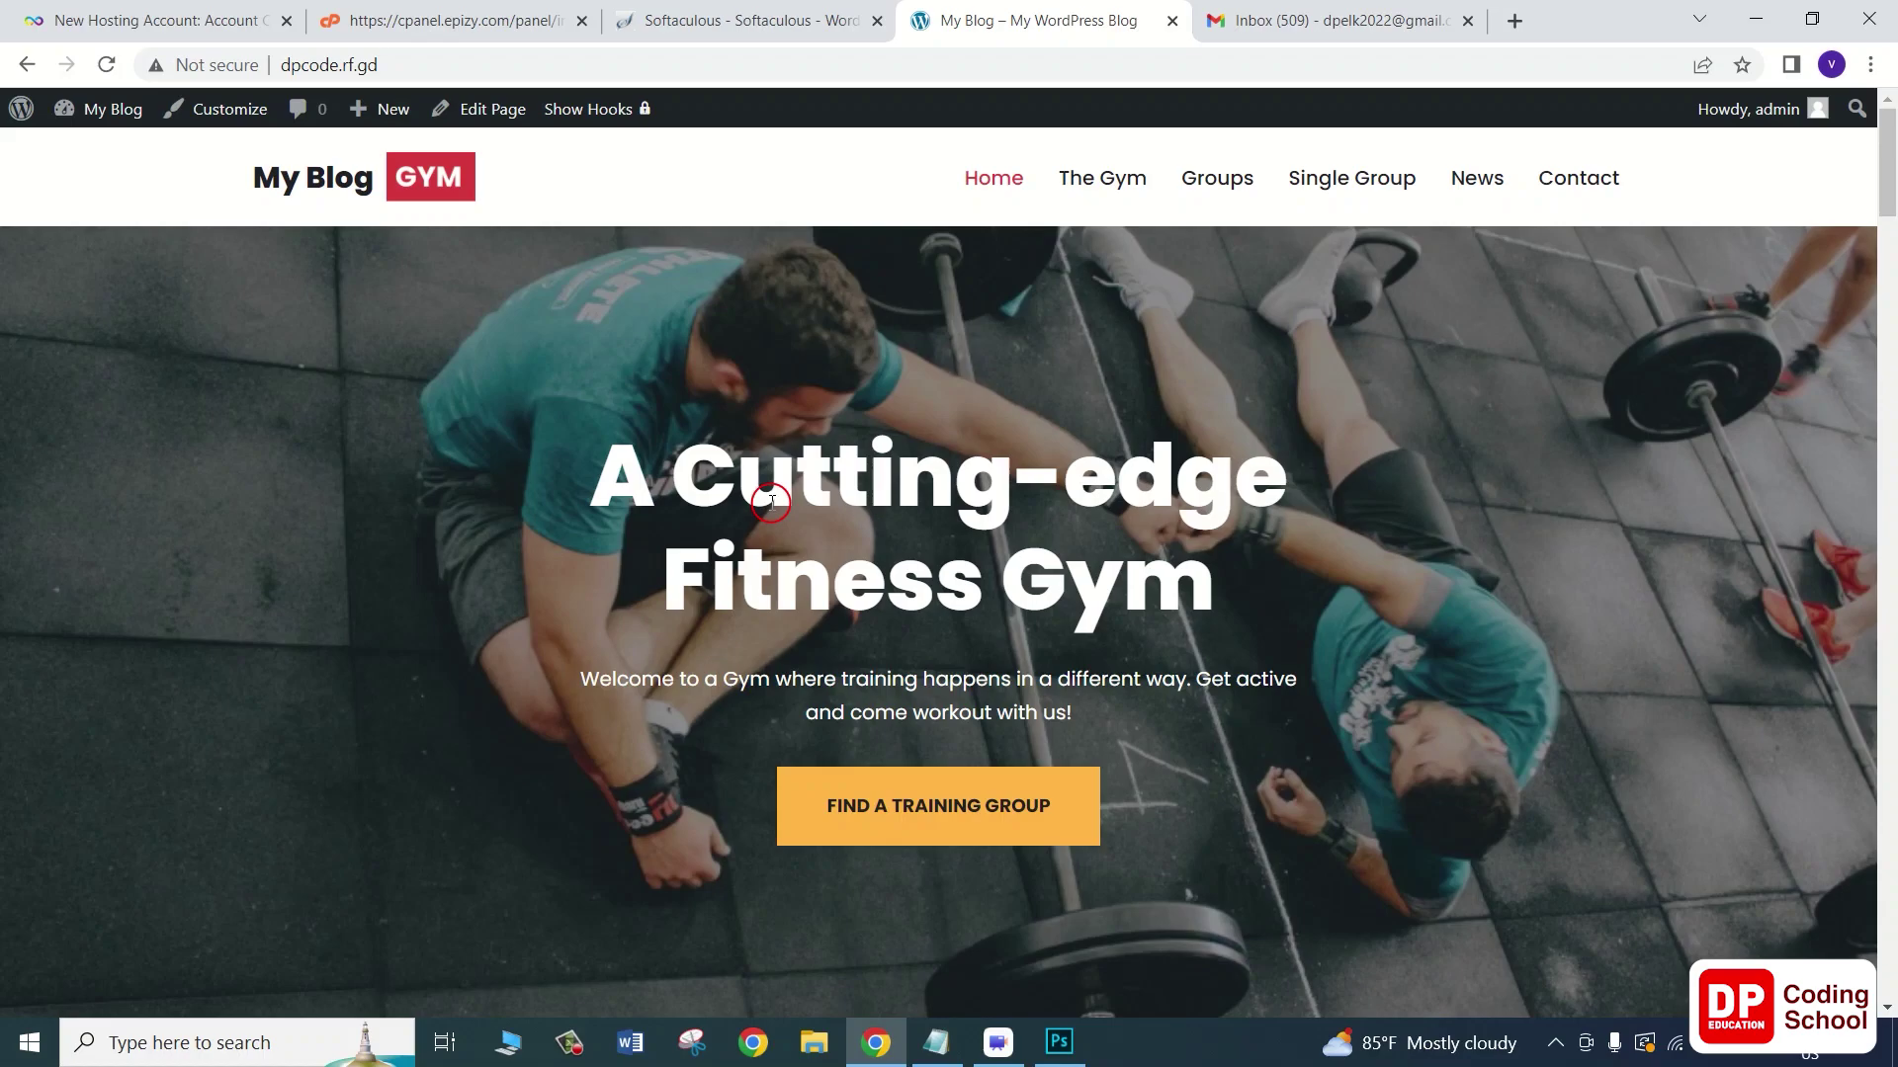
{"action": "scroll", "coordinate": [772, 502], "scroll_direction": "down", "scroll_amount": 20}
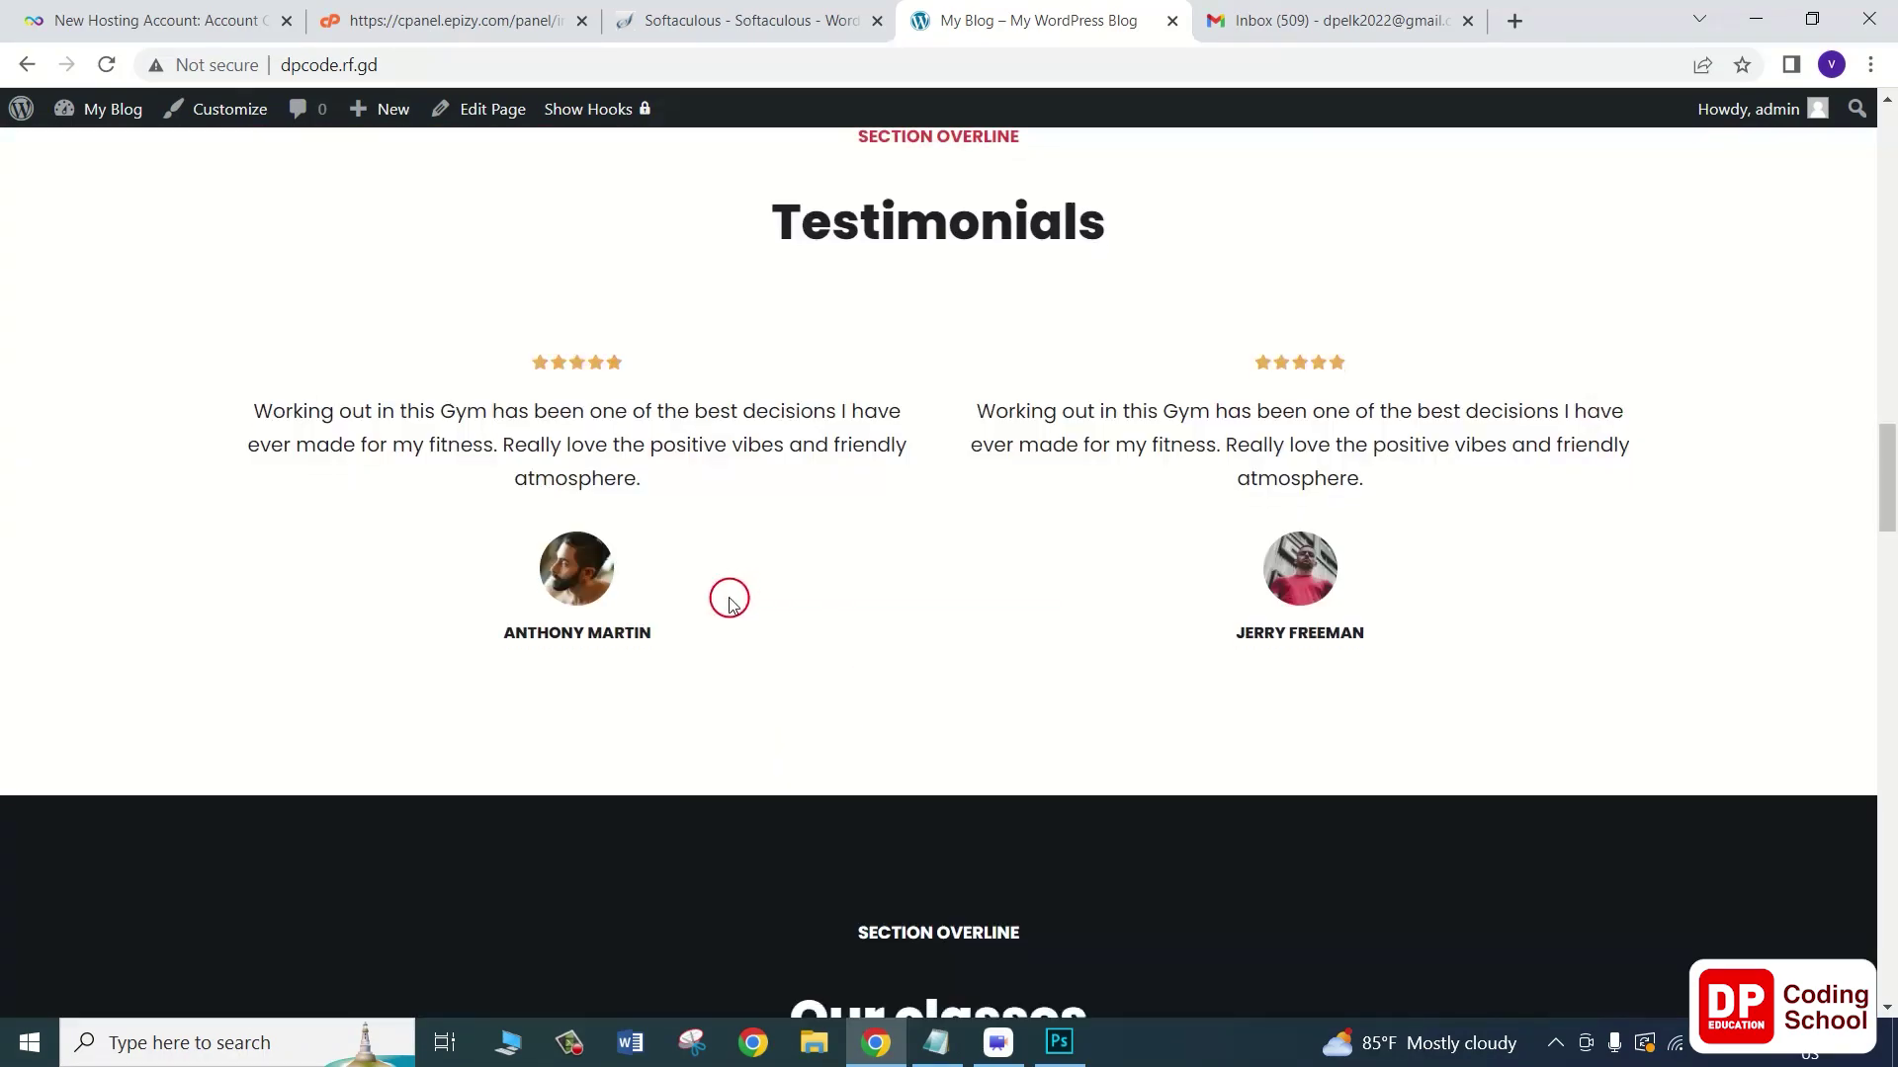
{"action": "scroll", "coordinate": [730, 602], "scroll_direction": "down", "scroll_amount": 20}
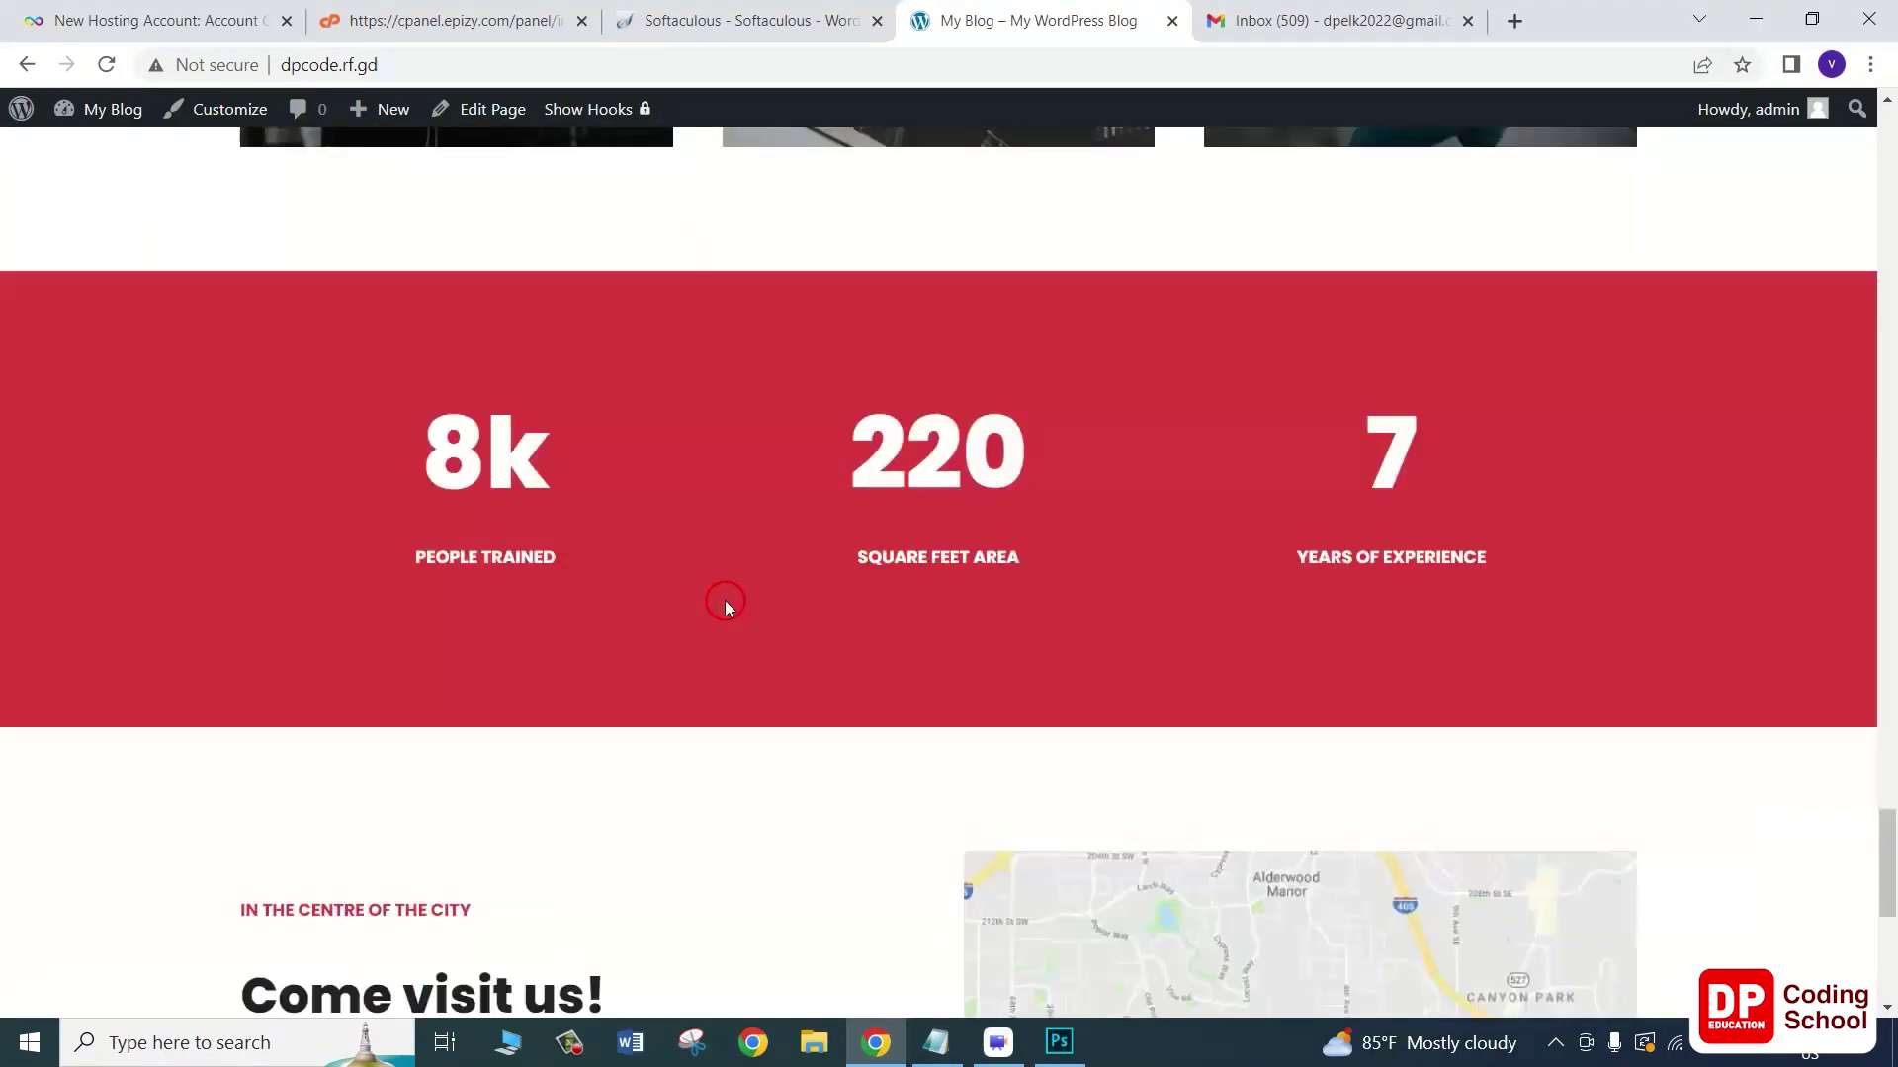
{"action": "scroll", "coordinate": [725, 601], "scroll_direction": "down", "scroll_amount": 6}
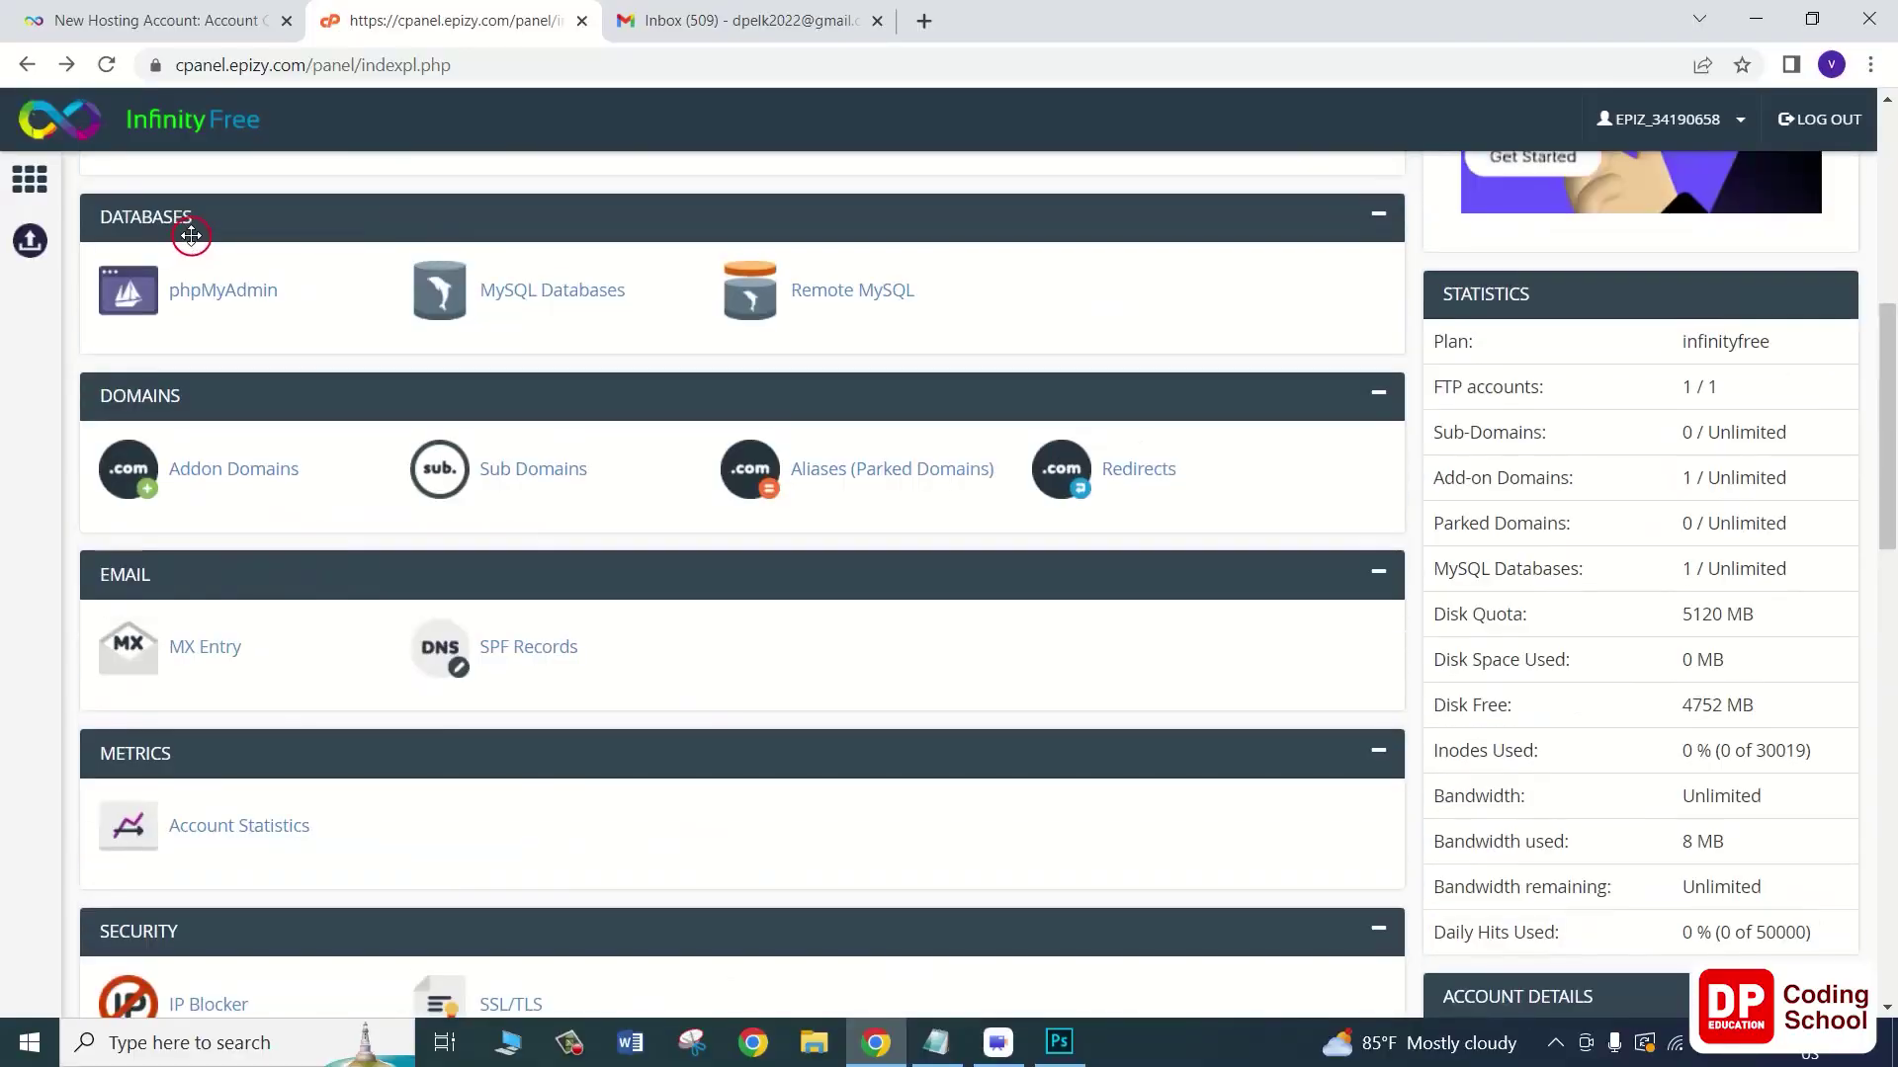
Step: In the InfinityFree control panel, open the SSL/TLS manager and the SSL configuration for dpcode.rf.gd
{"action": "scroll", "coordinate": [194, 238], "scroll_direction": "up", "scroll_amount": 4}
{"action": "scroll", "coordinate": [195, 238], "scroll_direction": "up", "scroll_amount": 4}
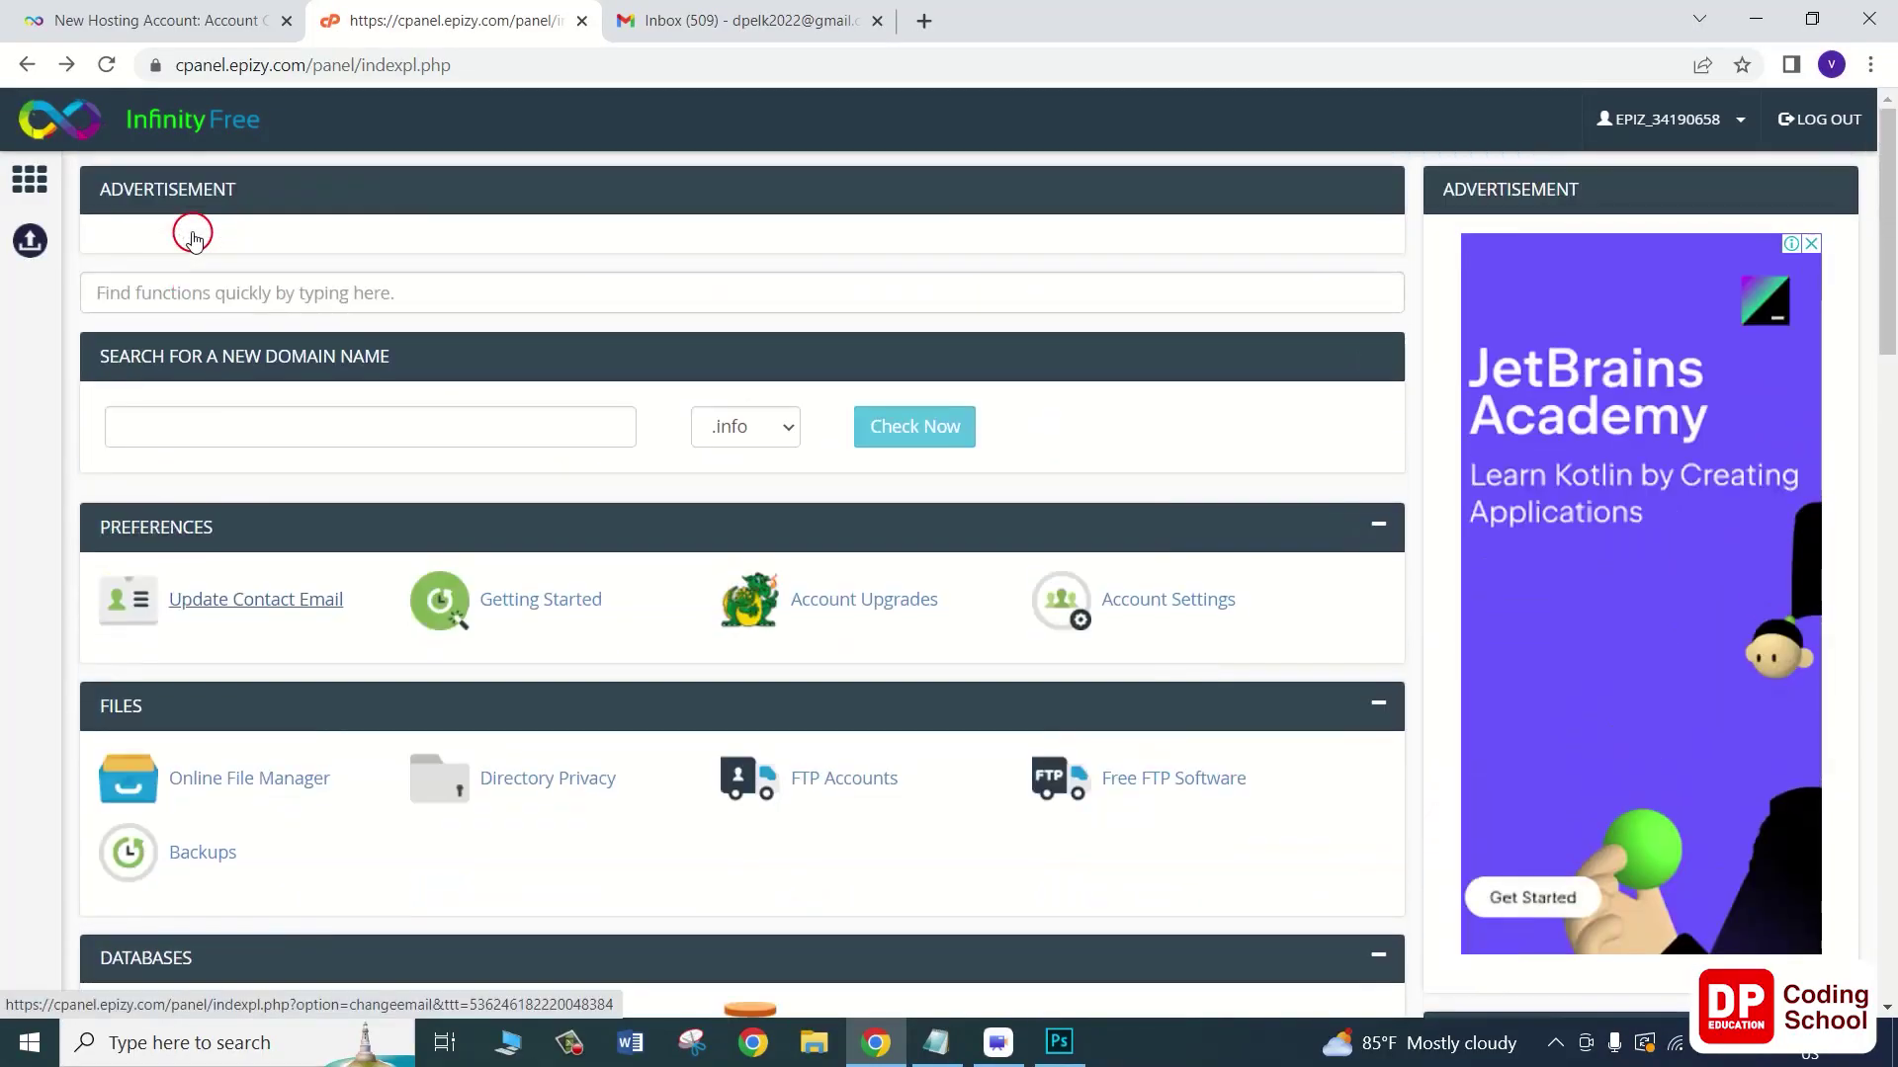
{"action": "scroll", "coordinate": [195, 238], "scroll_direction": "down", "scroll_amount": 10}
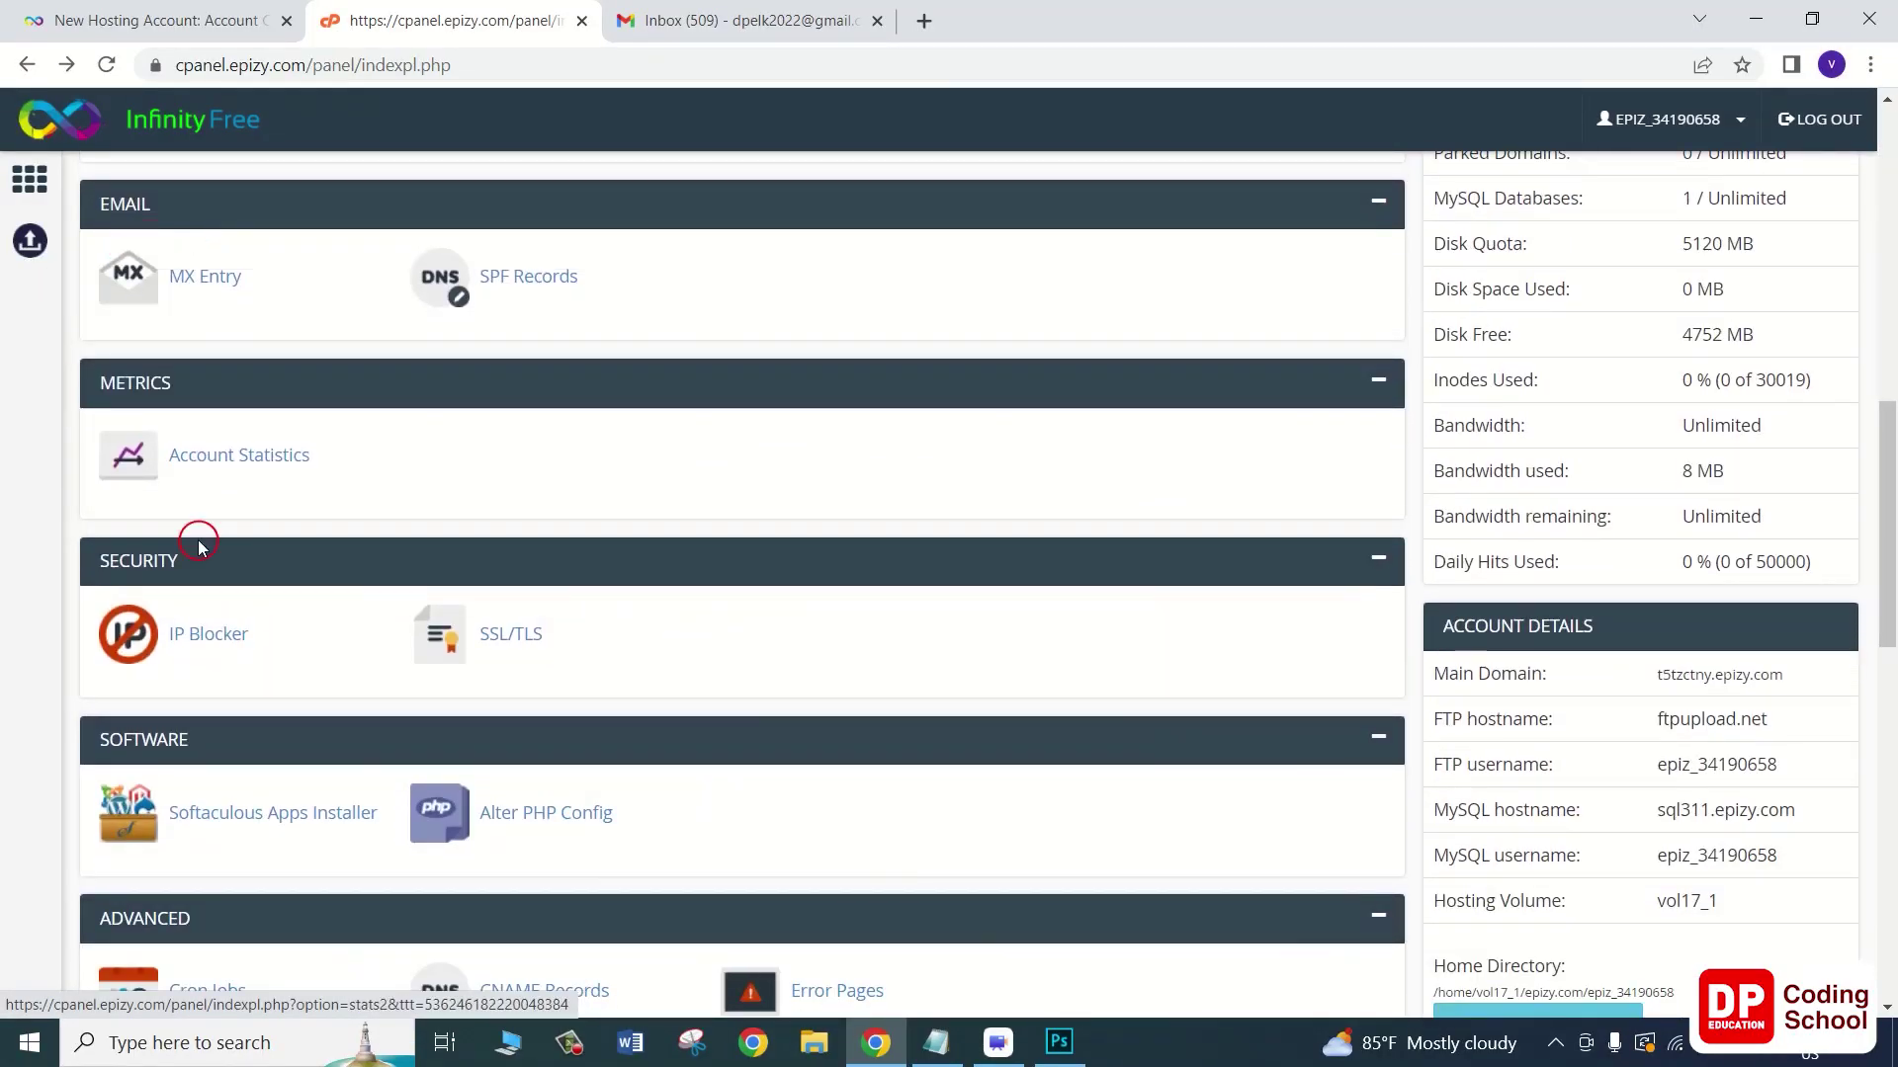
{"action": "left_click", "coordinate": [533, 635]}
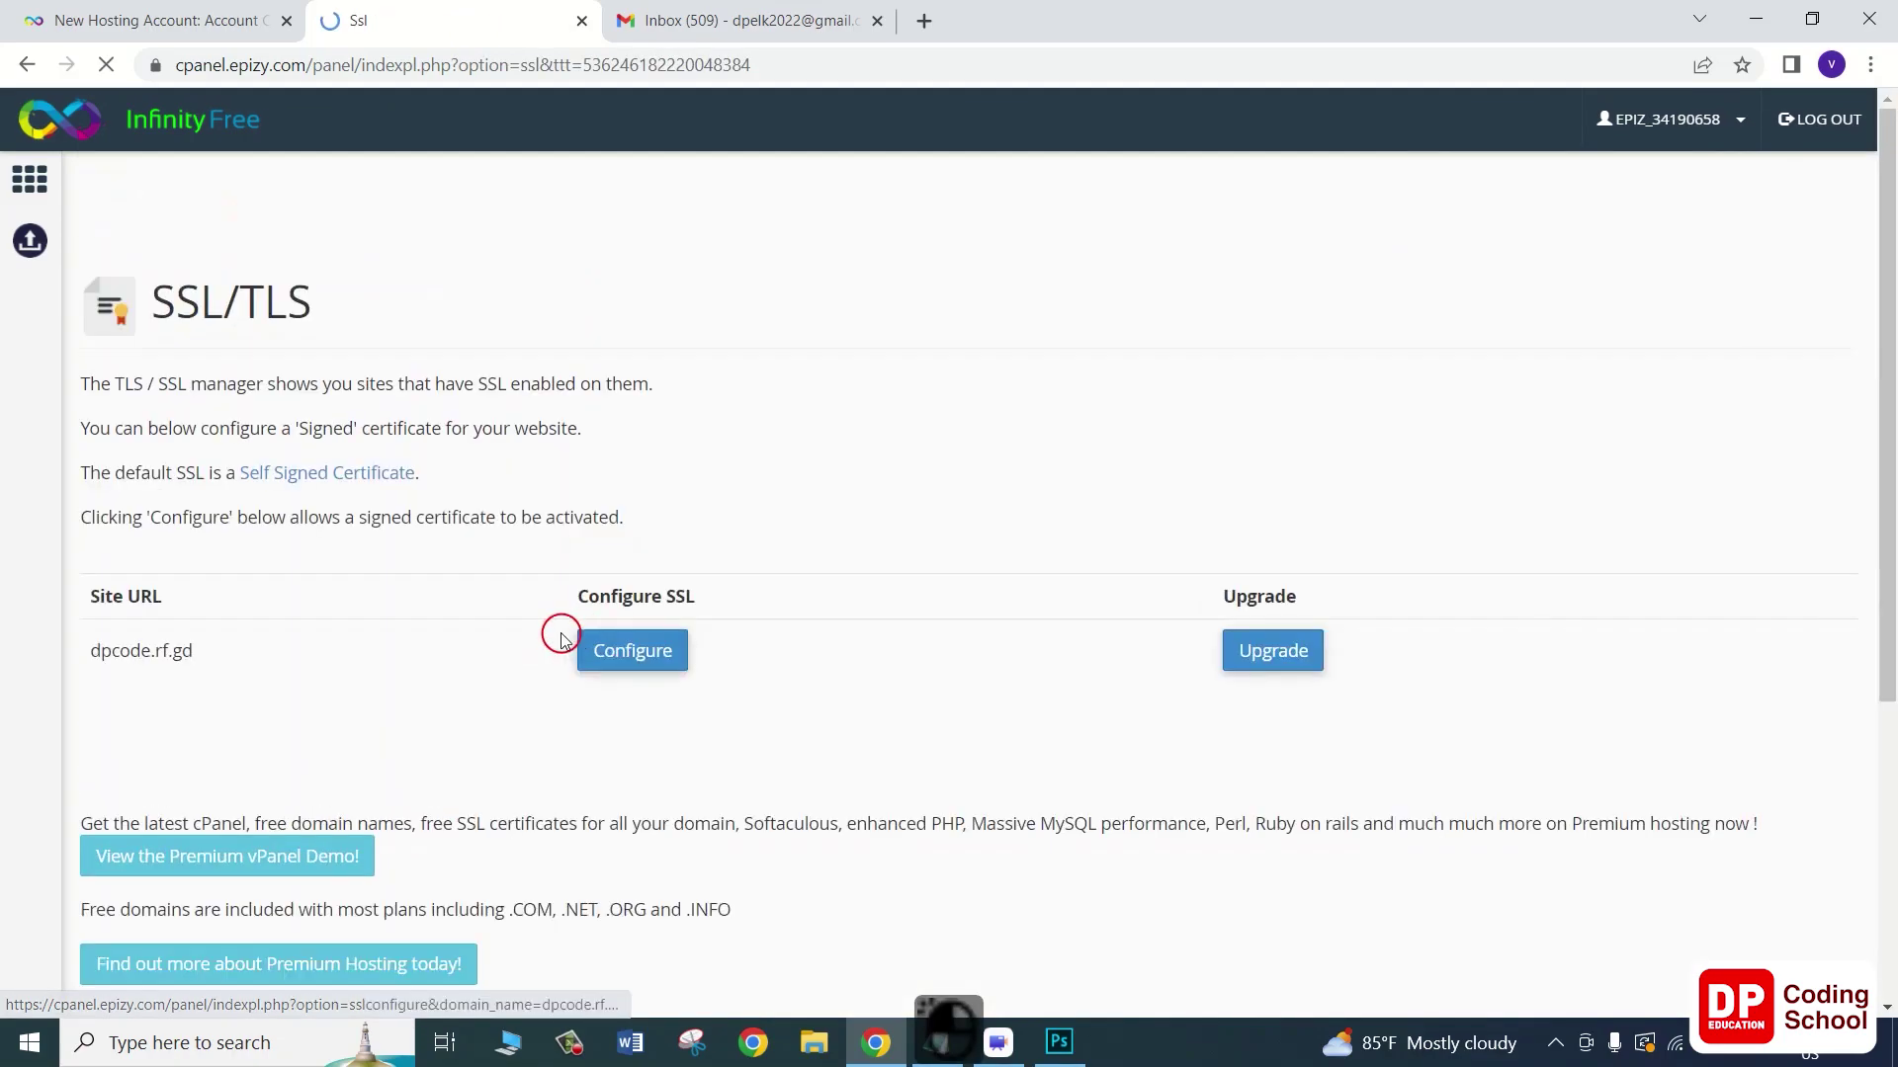
{"action": "scroll", "coordinate": [450, 642], "scroll_direction": "down", "scroll_amount": 3}
{"action": "scroll", "coordinate": [451, 644], "scroll_direction": "up", "scroll_amount": 4}
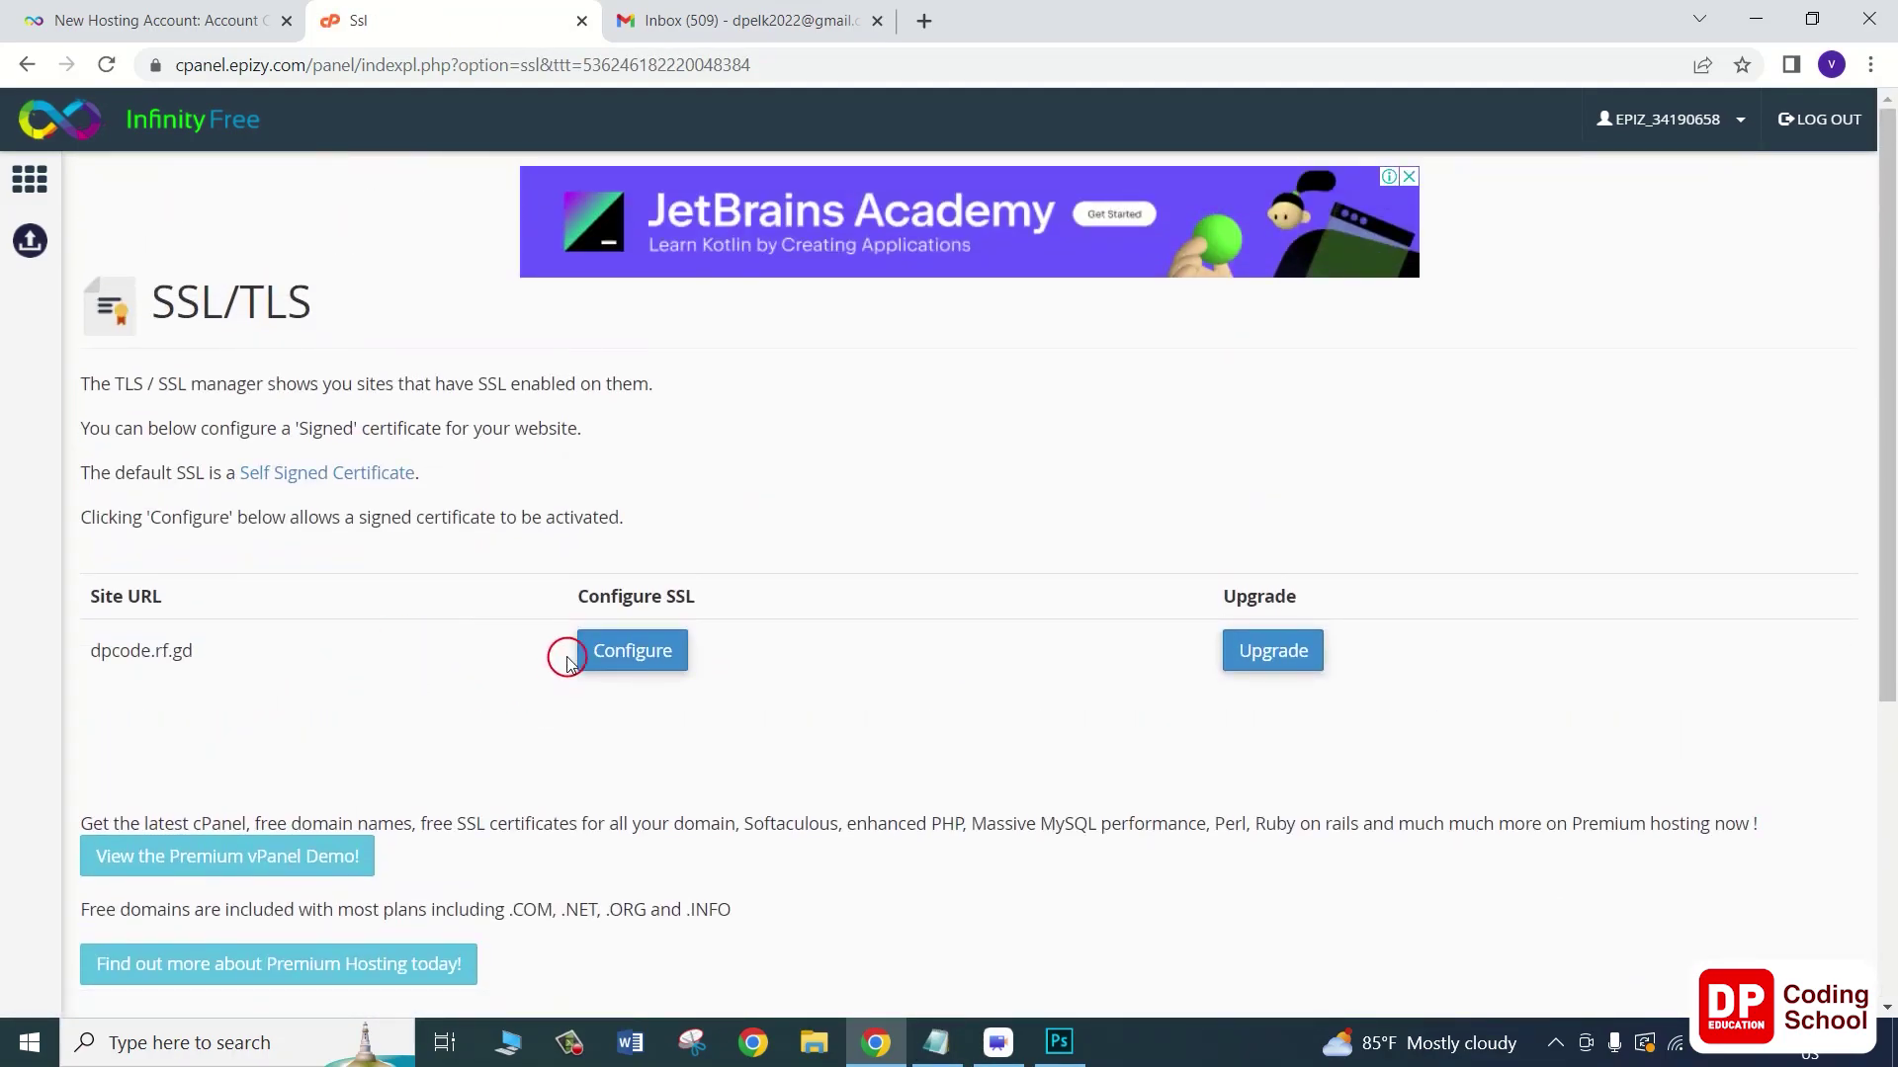
{"action": "left_click", "coordinate": [625, 661]}
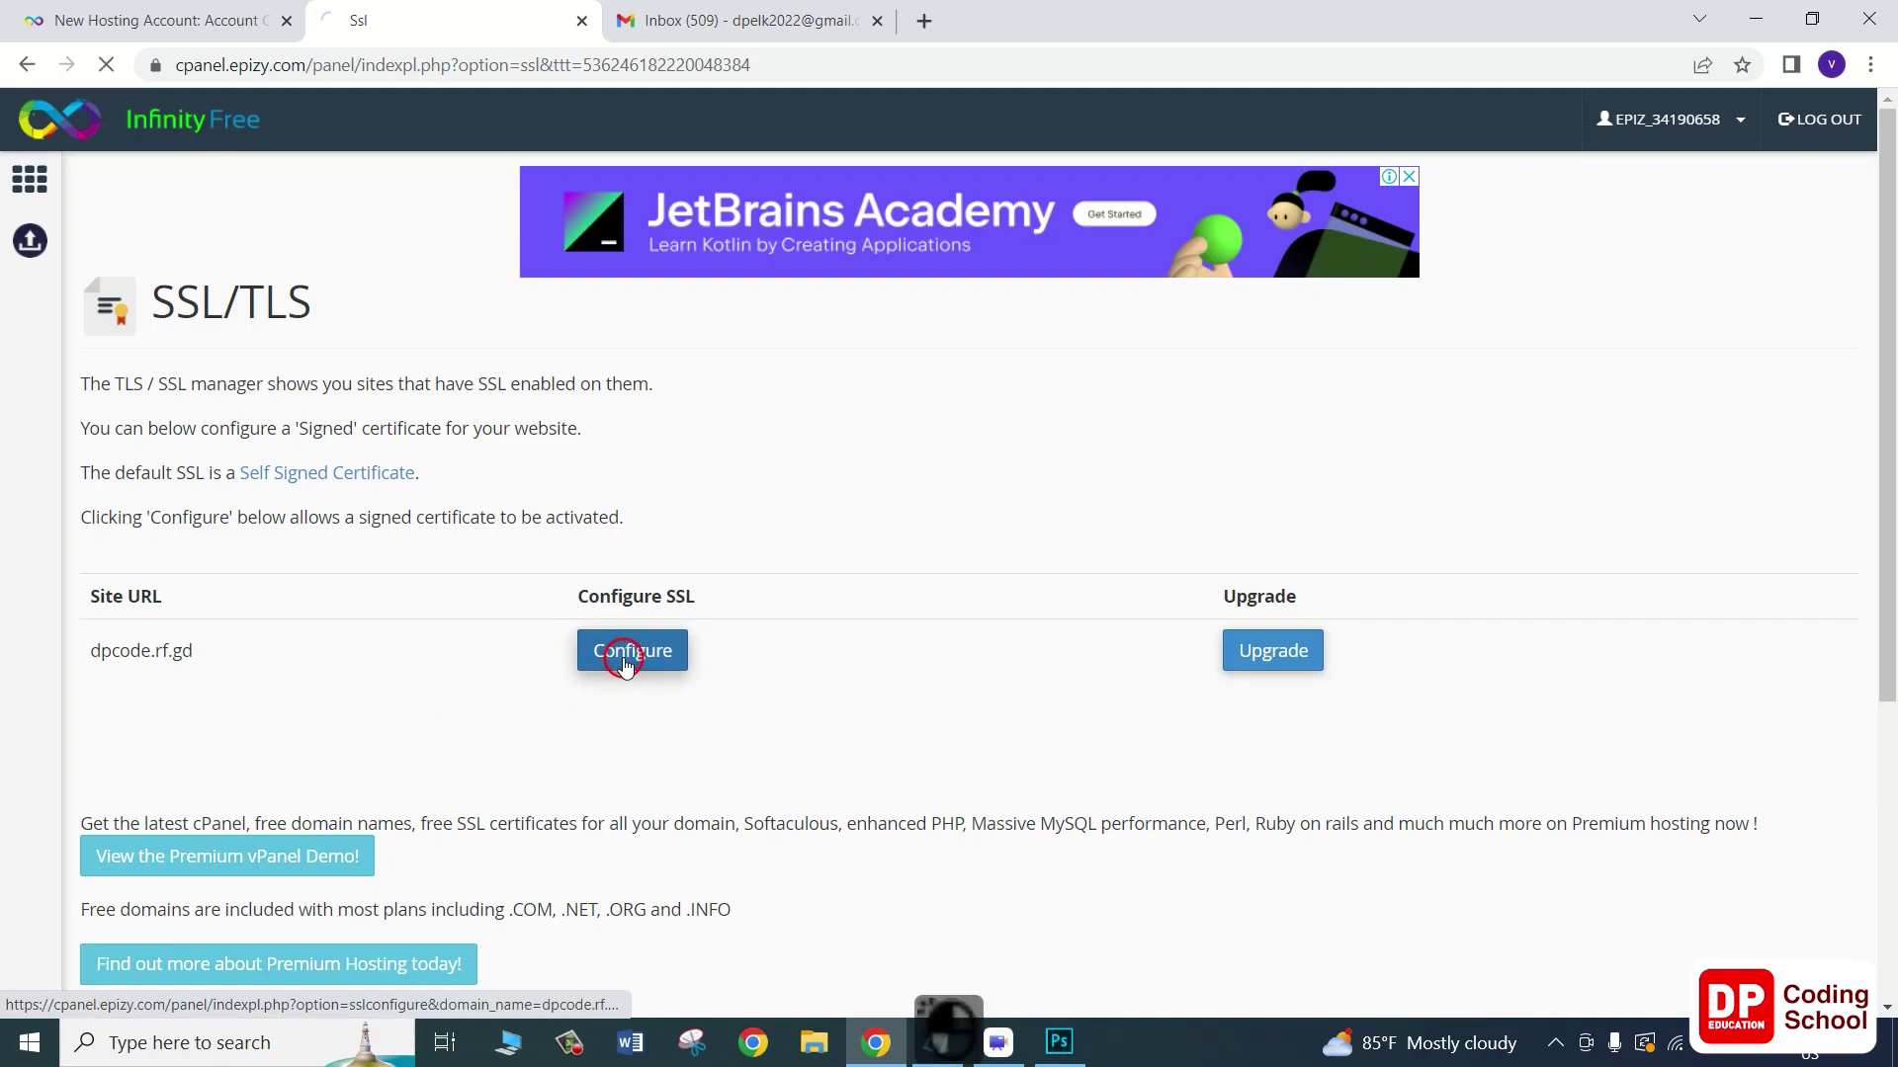
Step: Examine the Private Key, CSR and Certificate sections of the SSL configuration page for dpcode.rf.gd
{"action": "scroll", "coordinate": [625, 658], "scroll_direction": "down", "scroll_amount": 1}
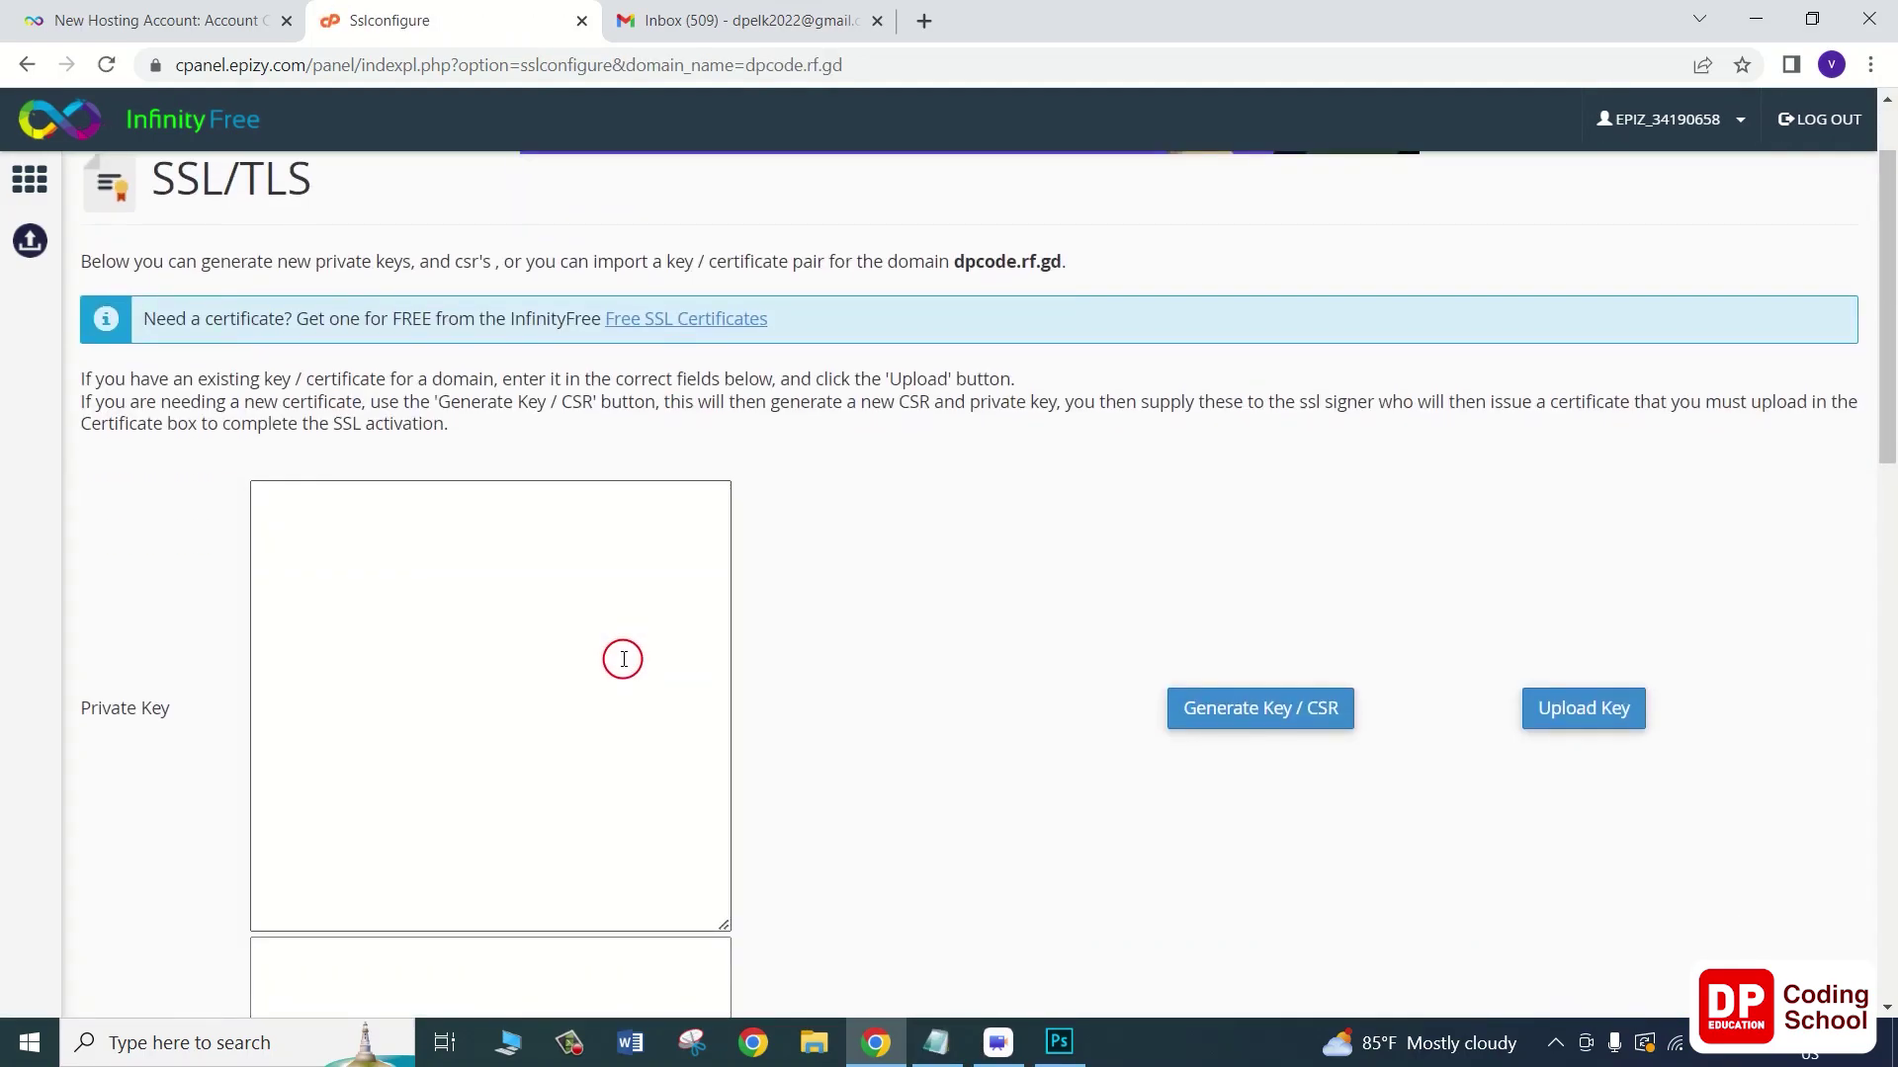
{"action": "scroll", "coordinate": [434, 649], "scroll_direction": "down", "scroll_amount": 12}
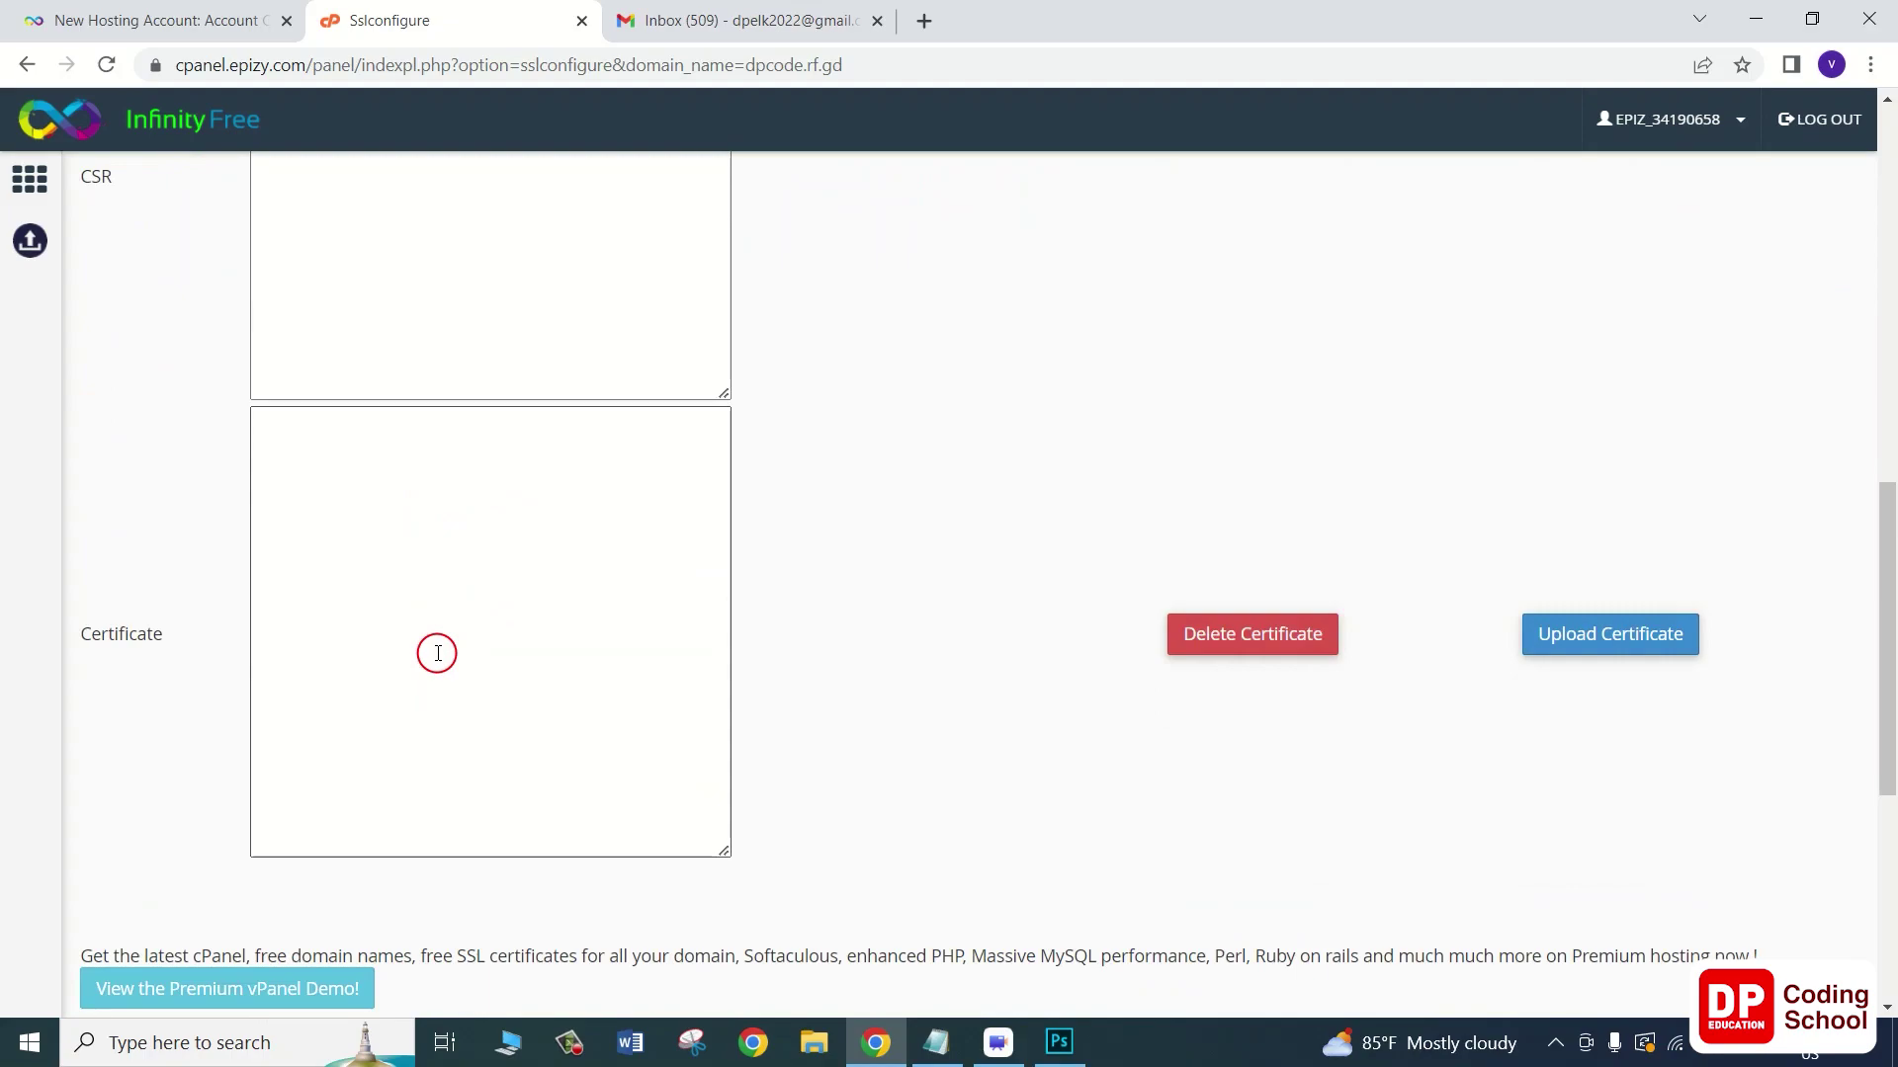
{"action": "scroll", "coordinate": [437, 651], "scroll_direction": "up", "scroll_amount": 10}
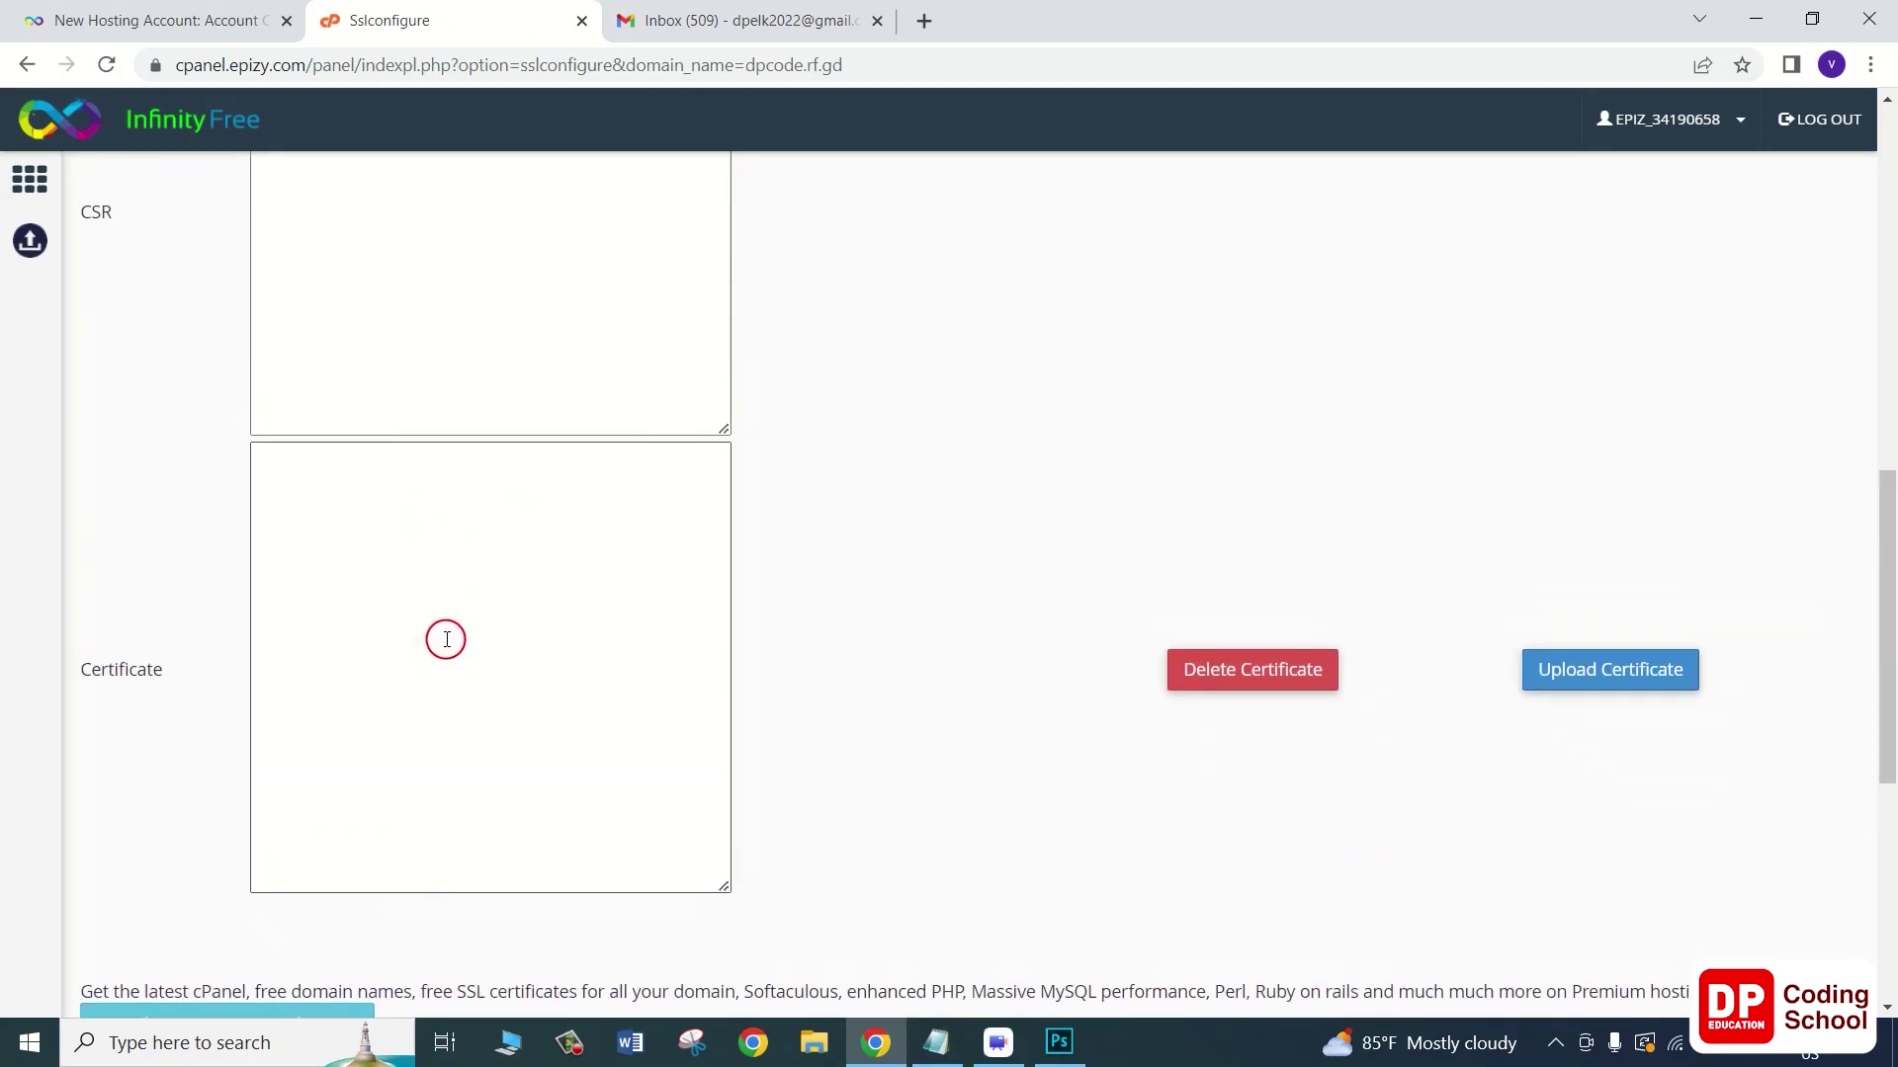
{"action": "scroll", "coordinate": [446, 639], "scroll_direction": "up", "scroll_amount": 3}
{"action": "scroll", "coordinate": [447, 639], "scroll_direction": "down", "scroll_amount": 10}
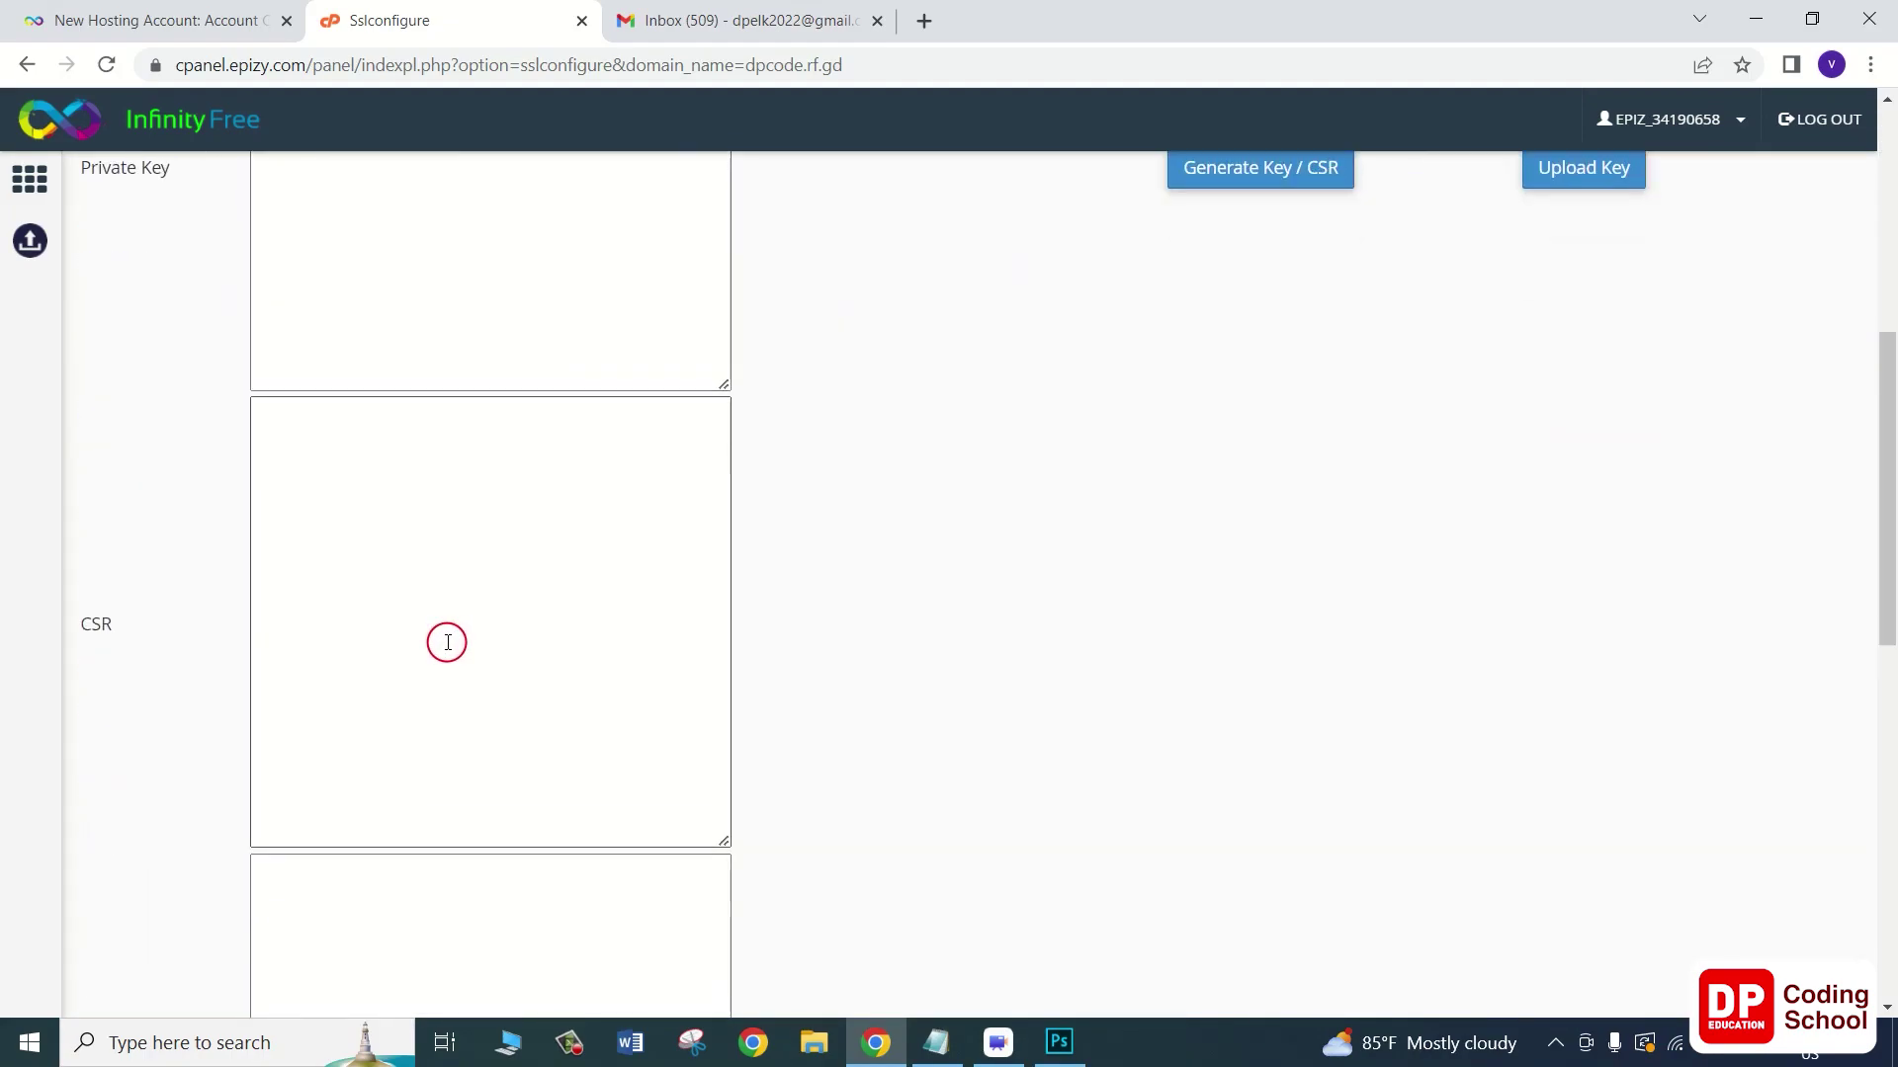
Step: Open InfinityFree's Free SSL Certificates page from the SSL configuration and start a new SSL certificate
{"action": "scroll", "coordinate": [447, 641], "scroll_direction": "up", "scroll_amount": 10}
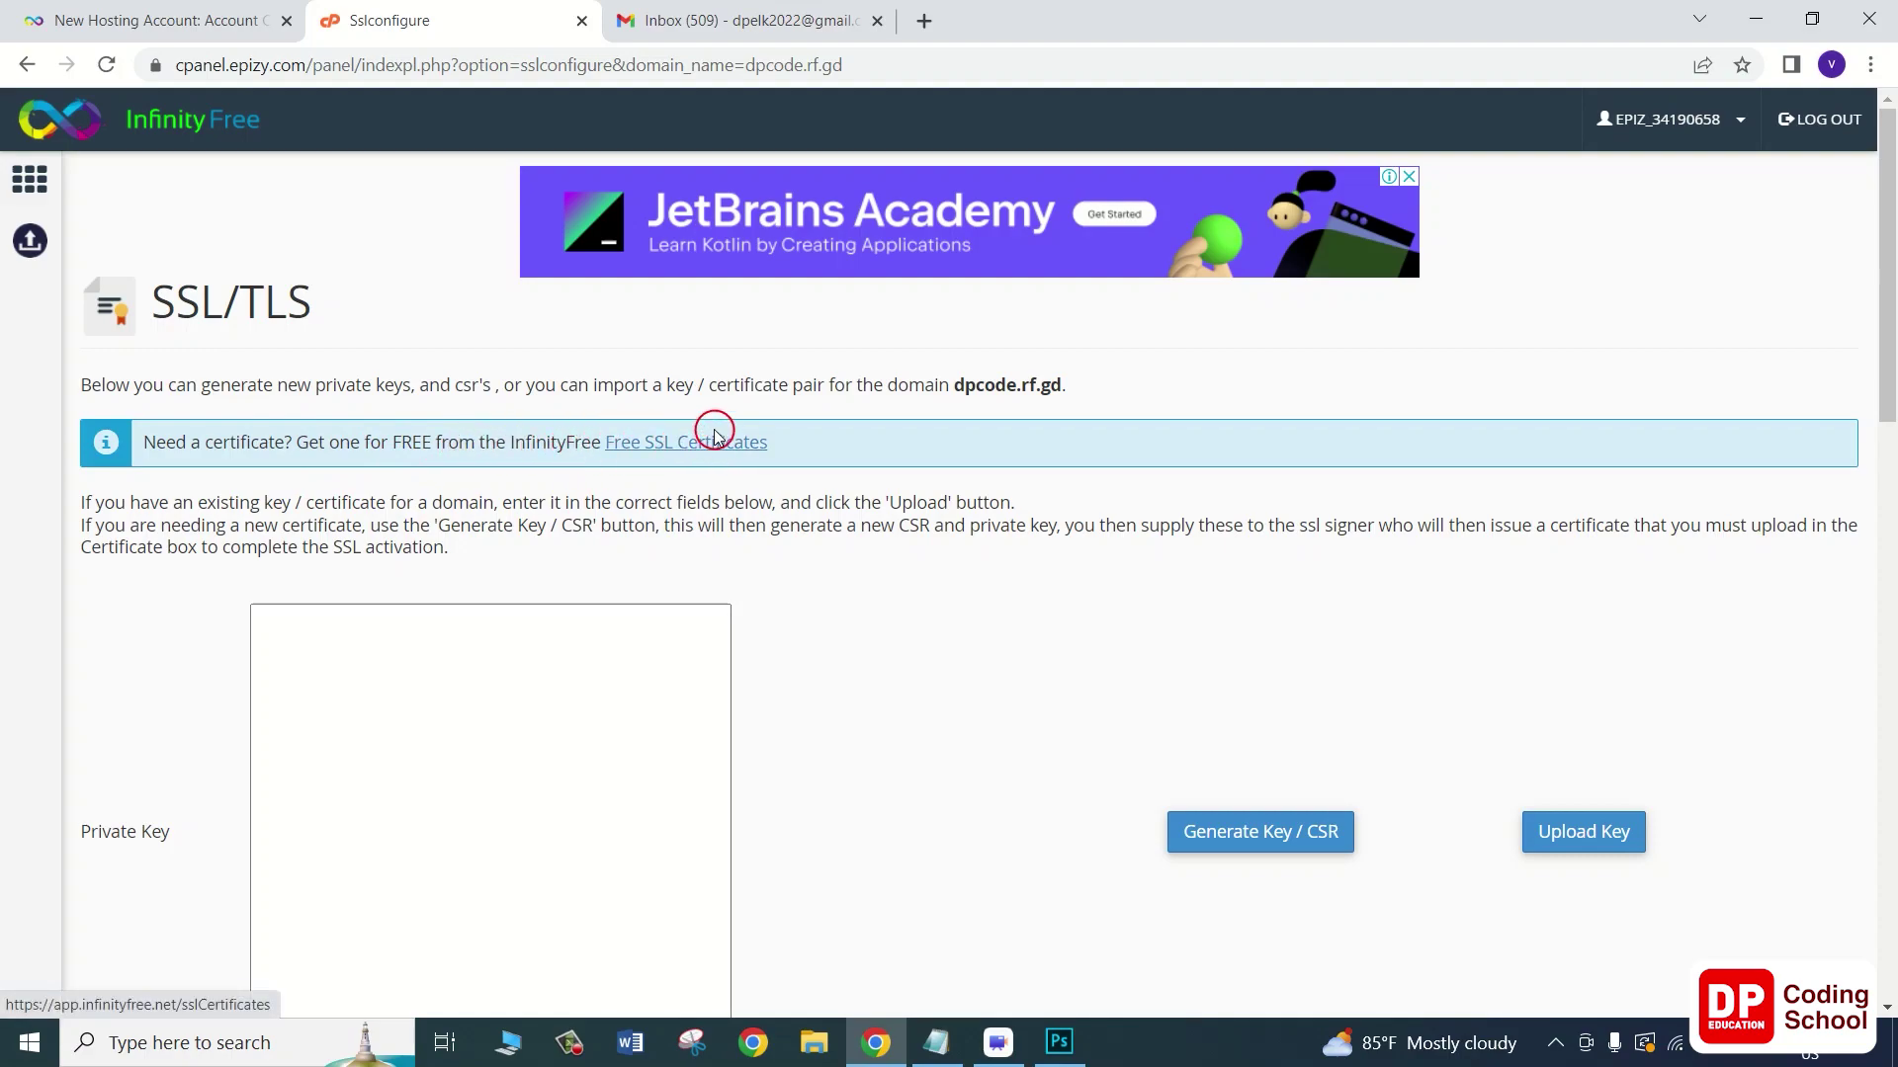
{"action": "left_click", "coordinate": [677, 447]}
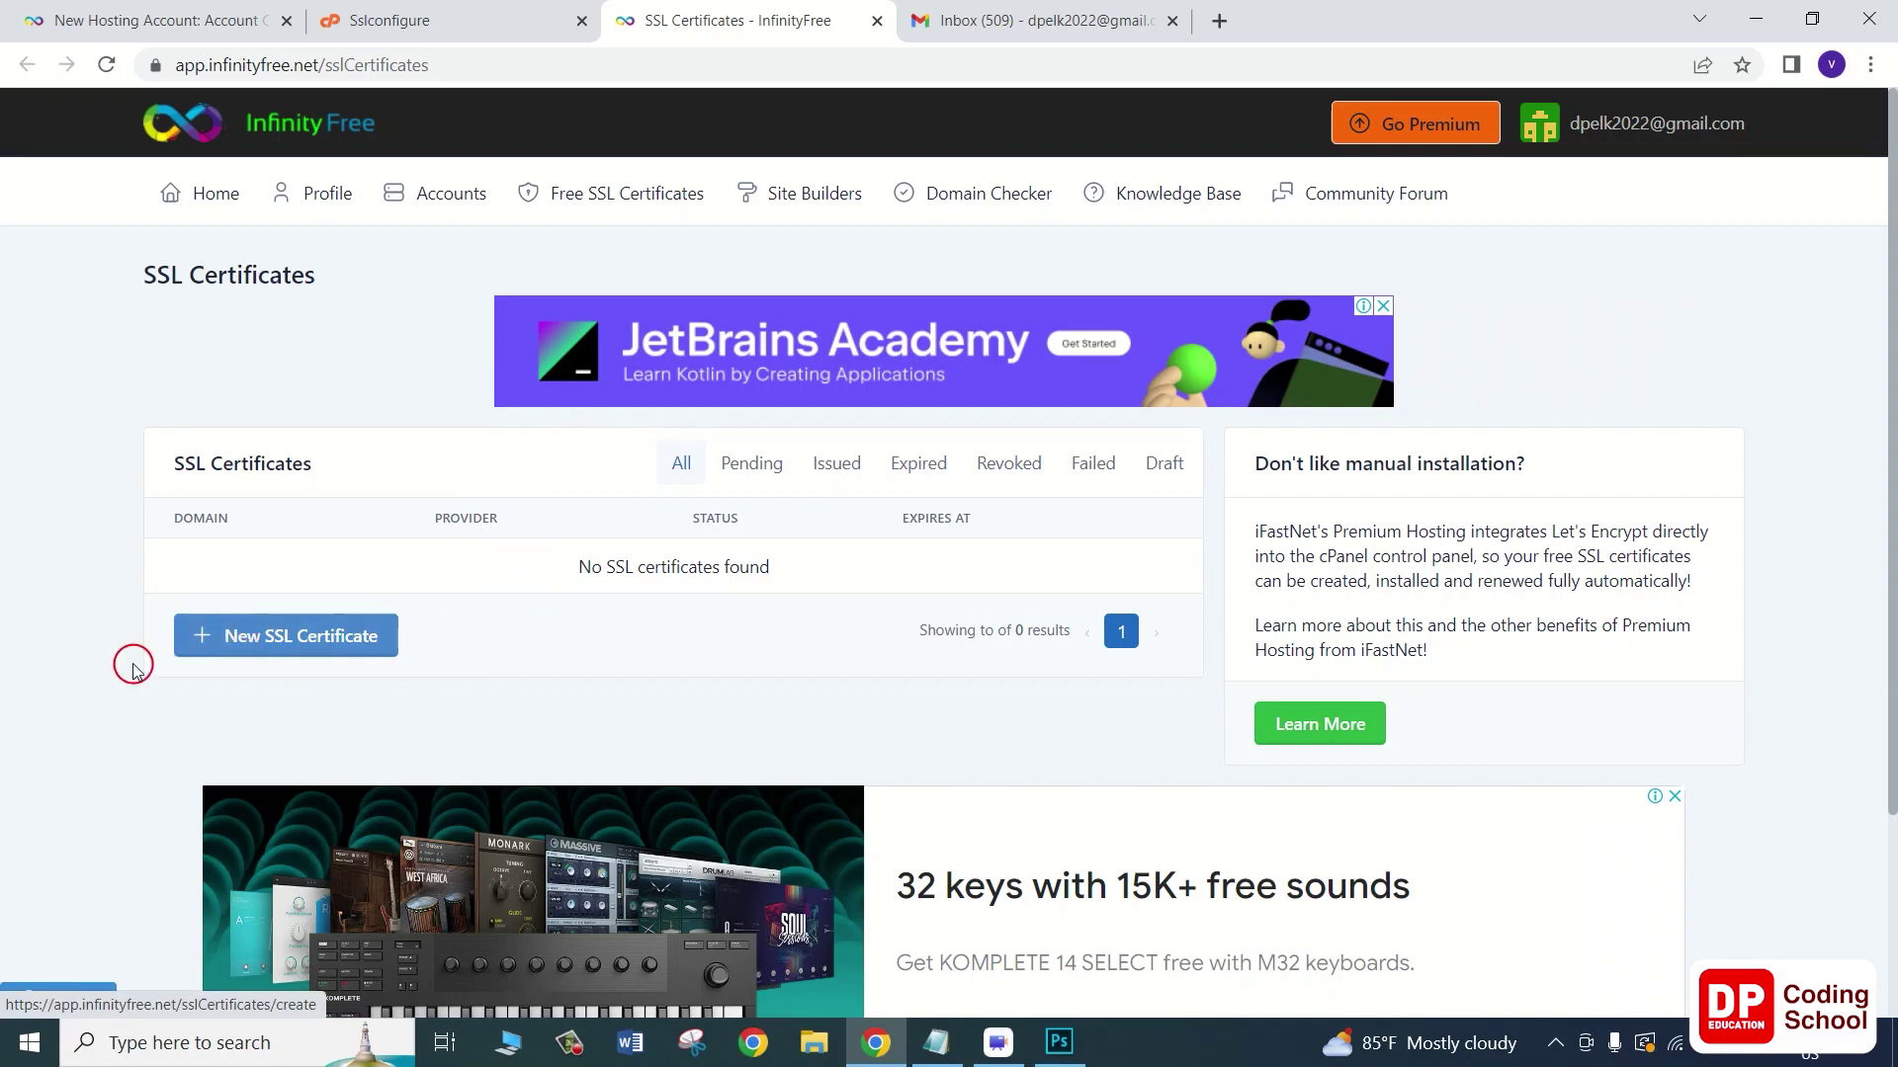
{"action": "left_click", "coordinate": [311, 645]}
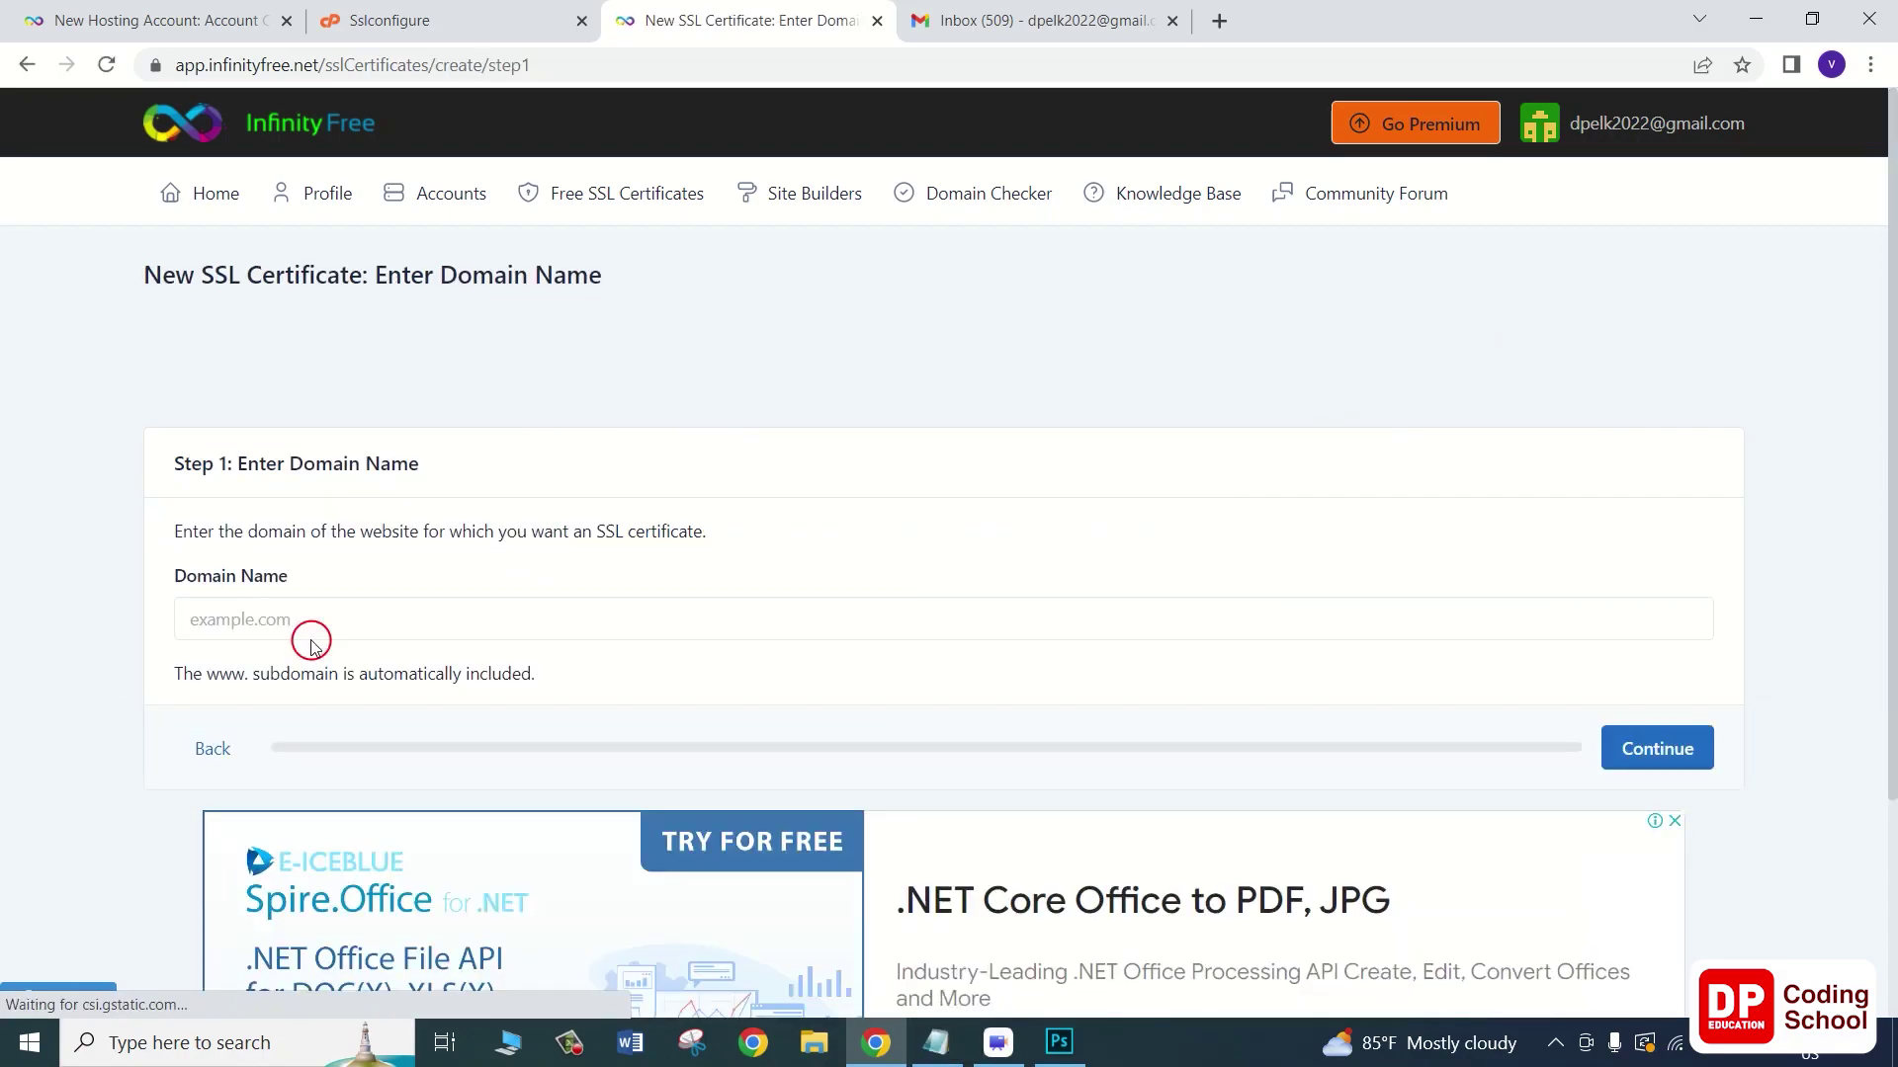
{"action": "scroll", "coordinate": [311, 641], "scroll_direction": "down", "scroll_amount": 1}
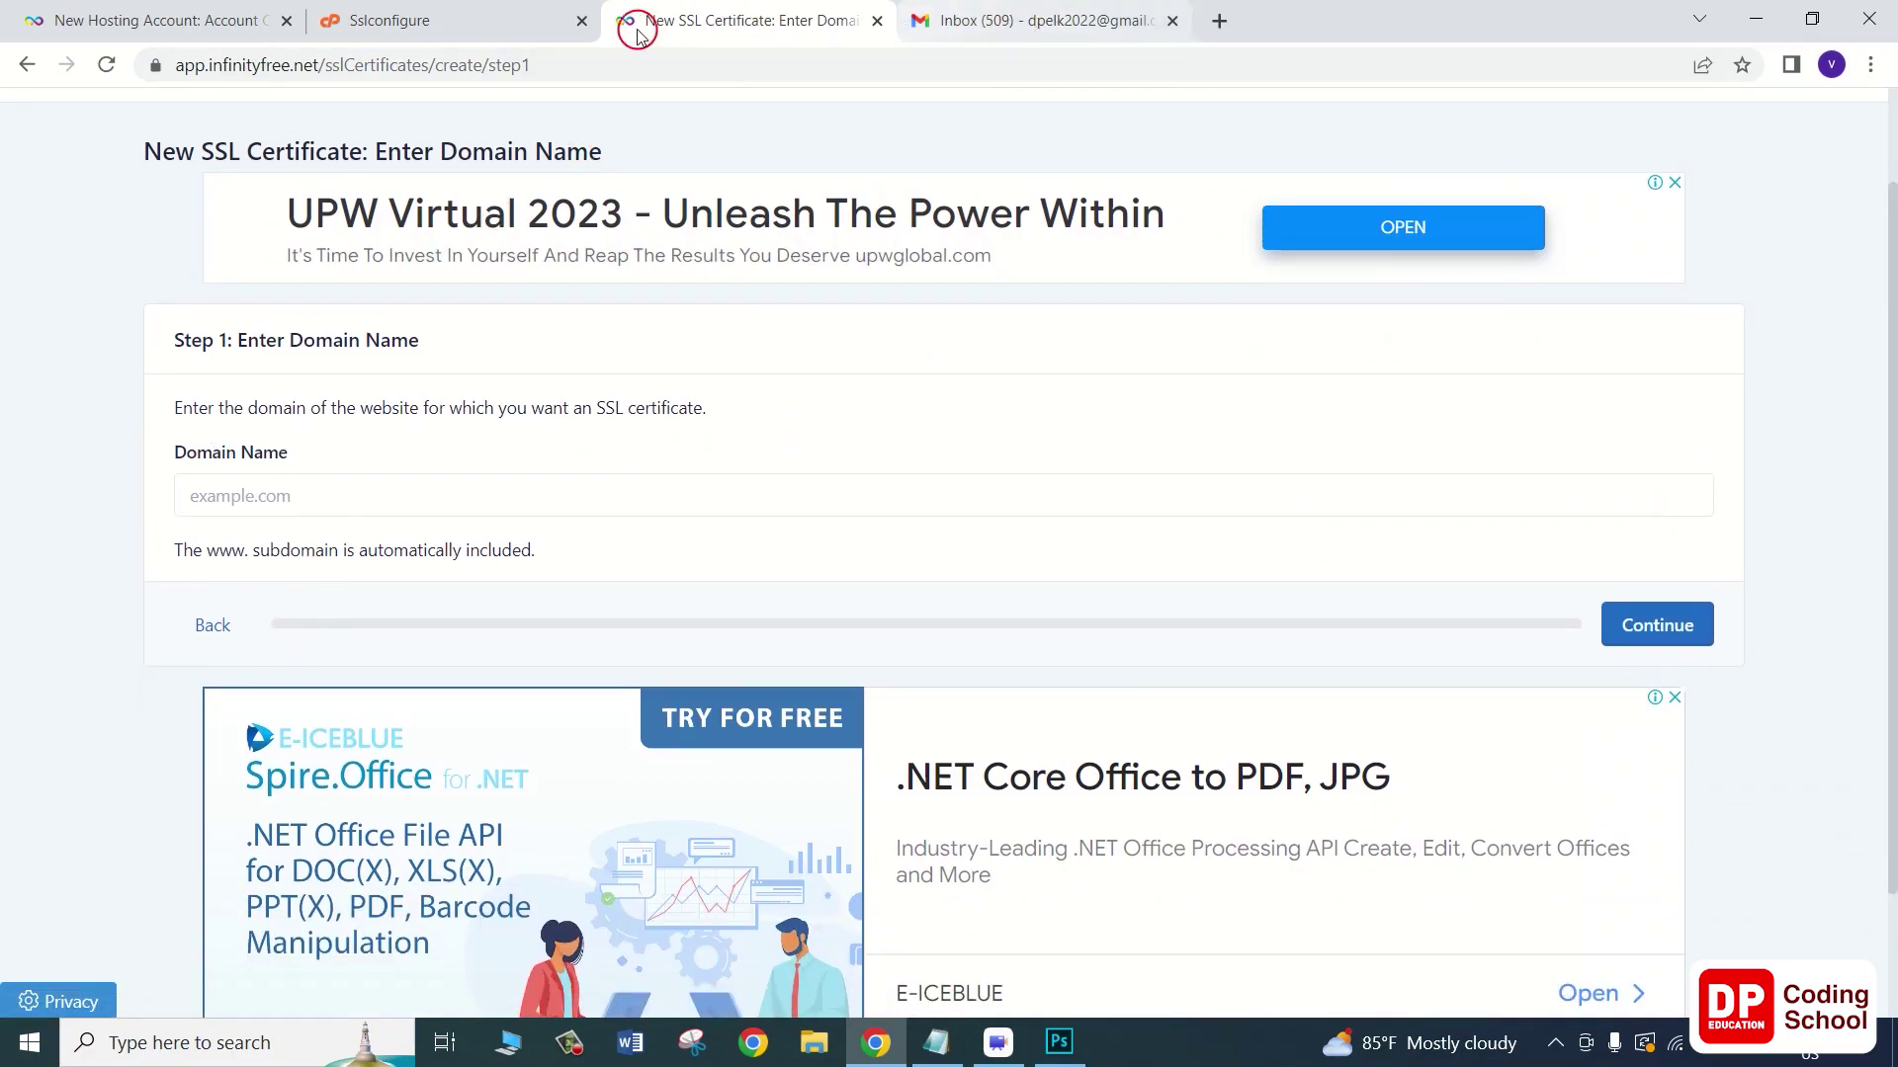
Step: In Gmail, open the InfinityFree account creation e-mail and copy the domain dpcode.rf.gd from the hosting account details
{"action": "left_click", "coordinate": [411, 22]}
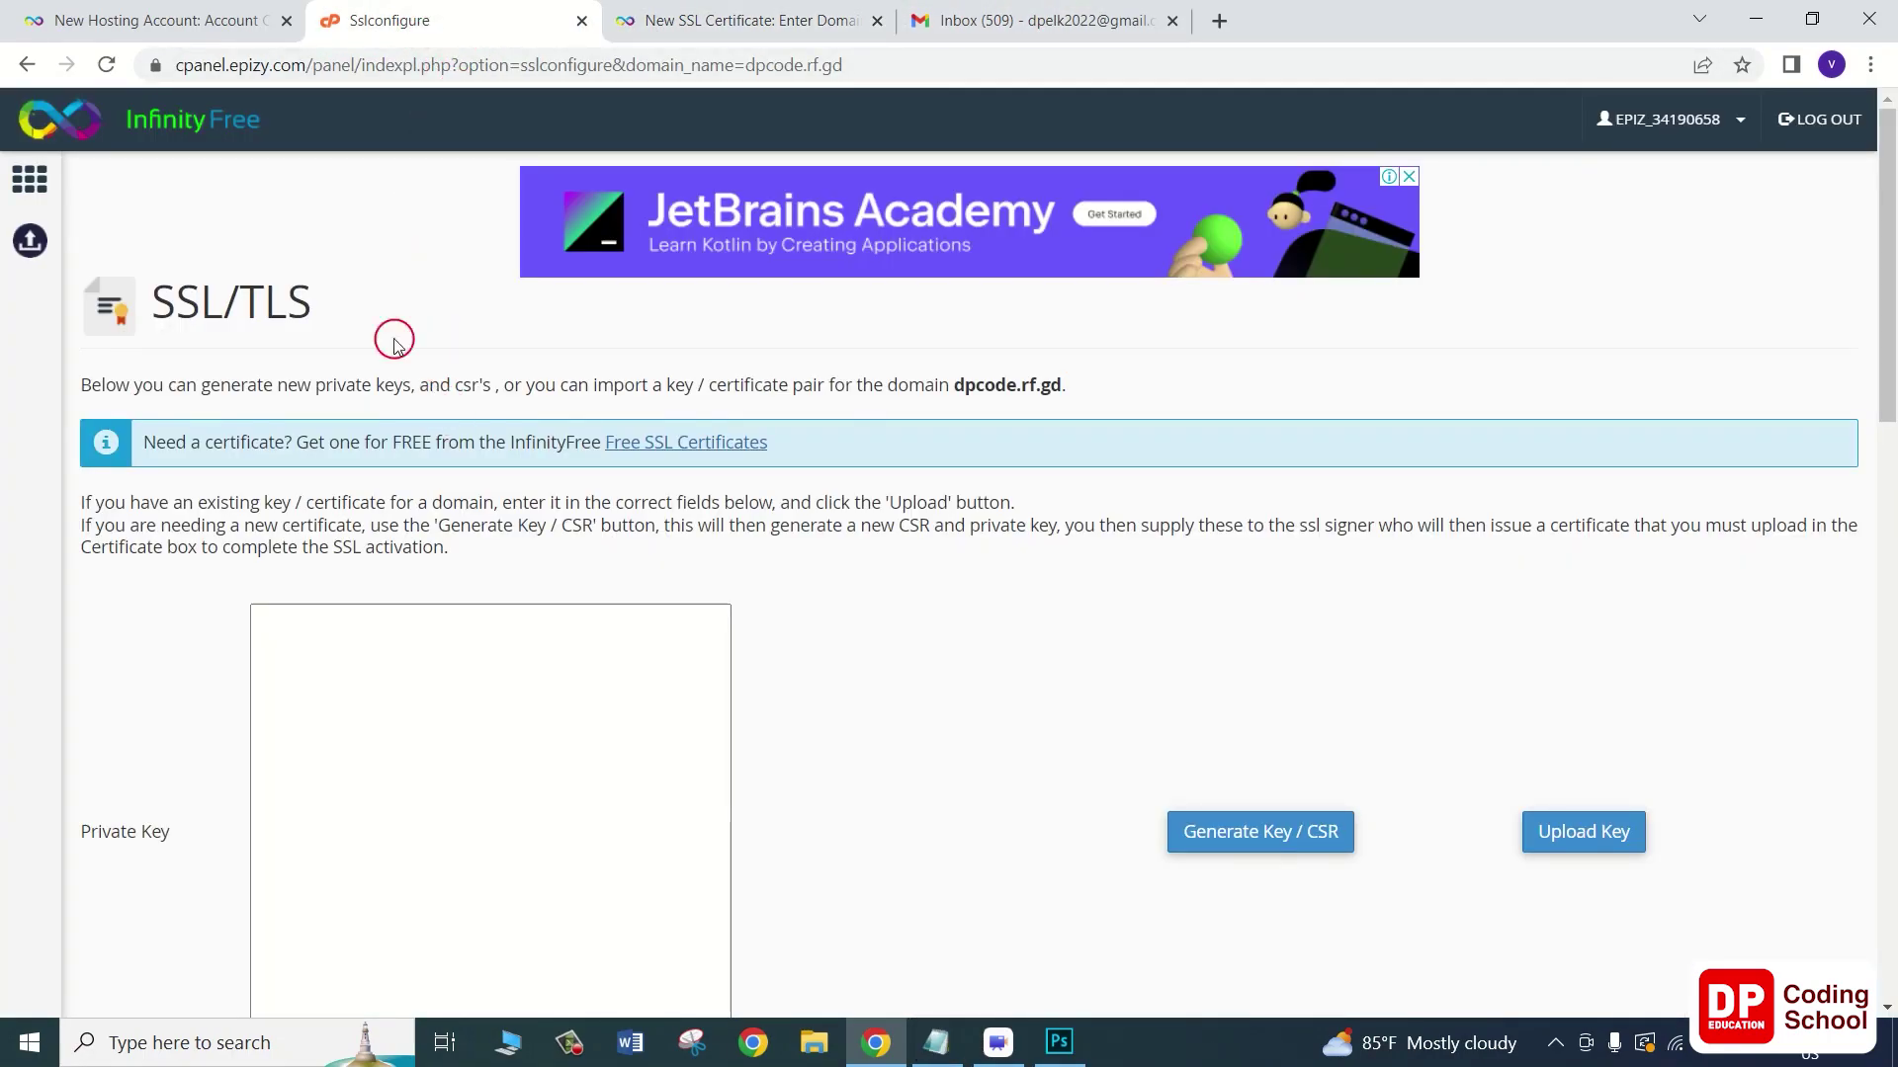
{"action": "left_click", "coordinate": [208, 19]}
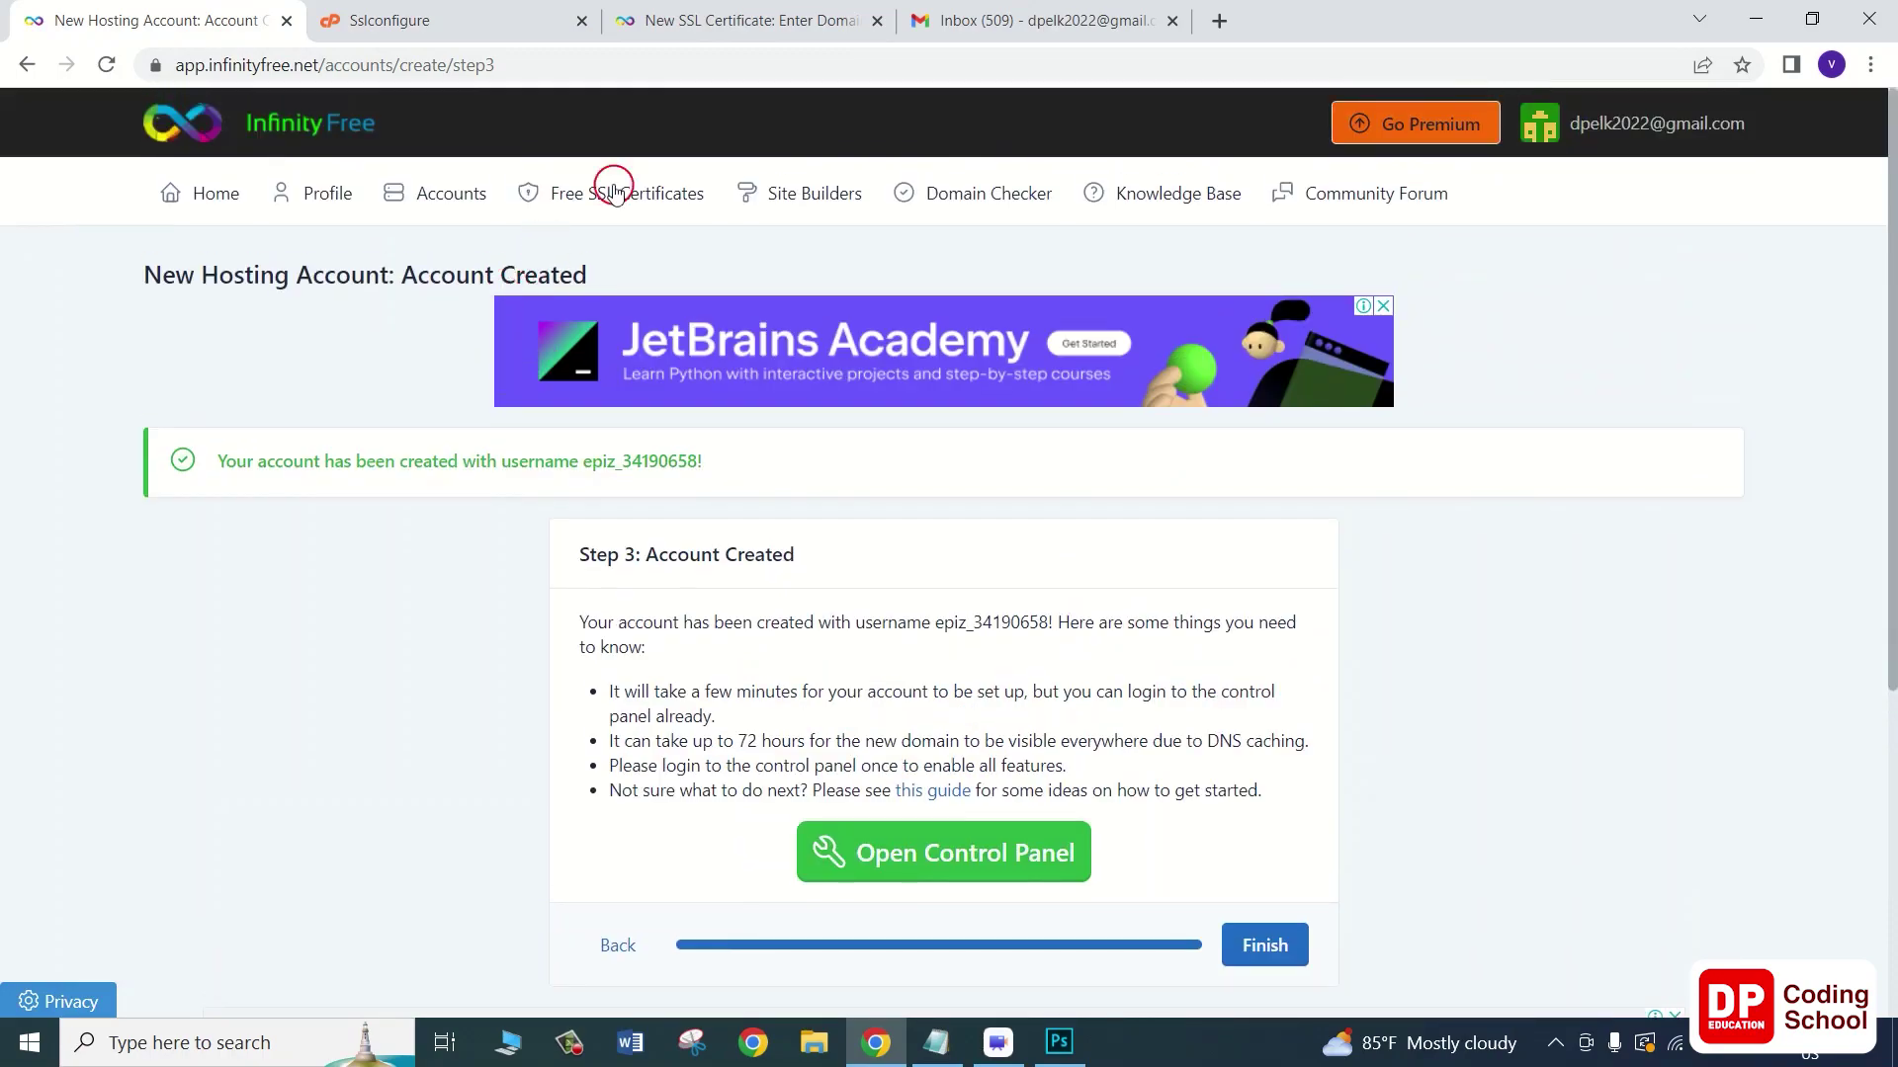
{"action": "left_click", "coordinate": [998, 20]}
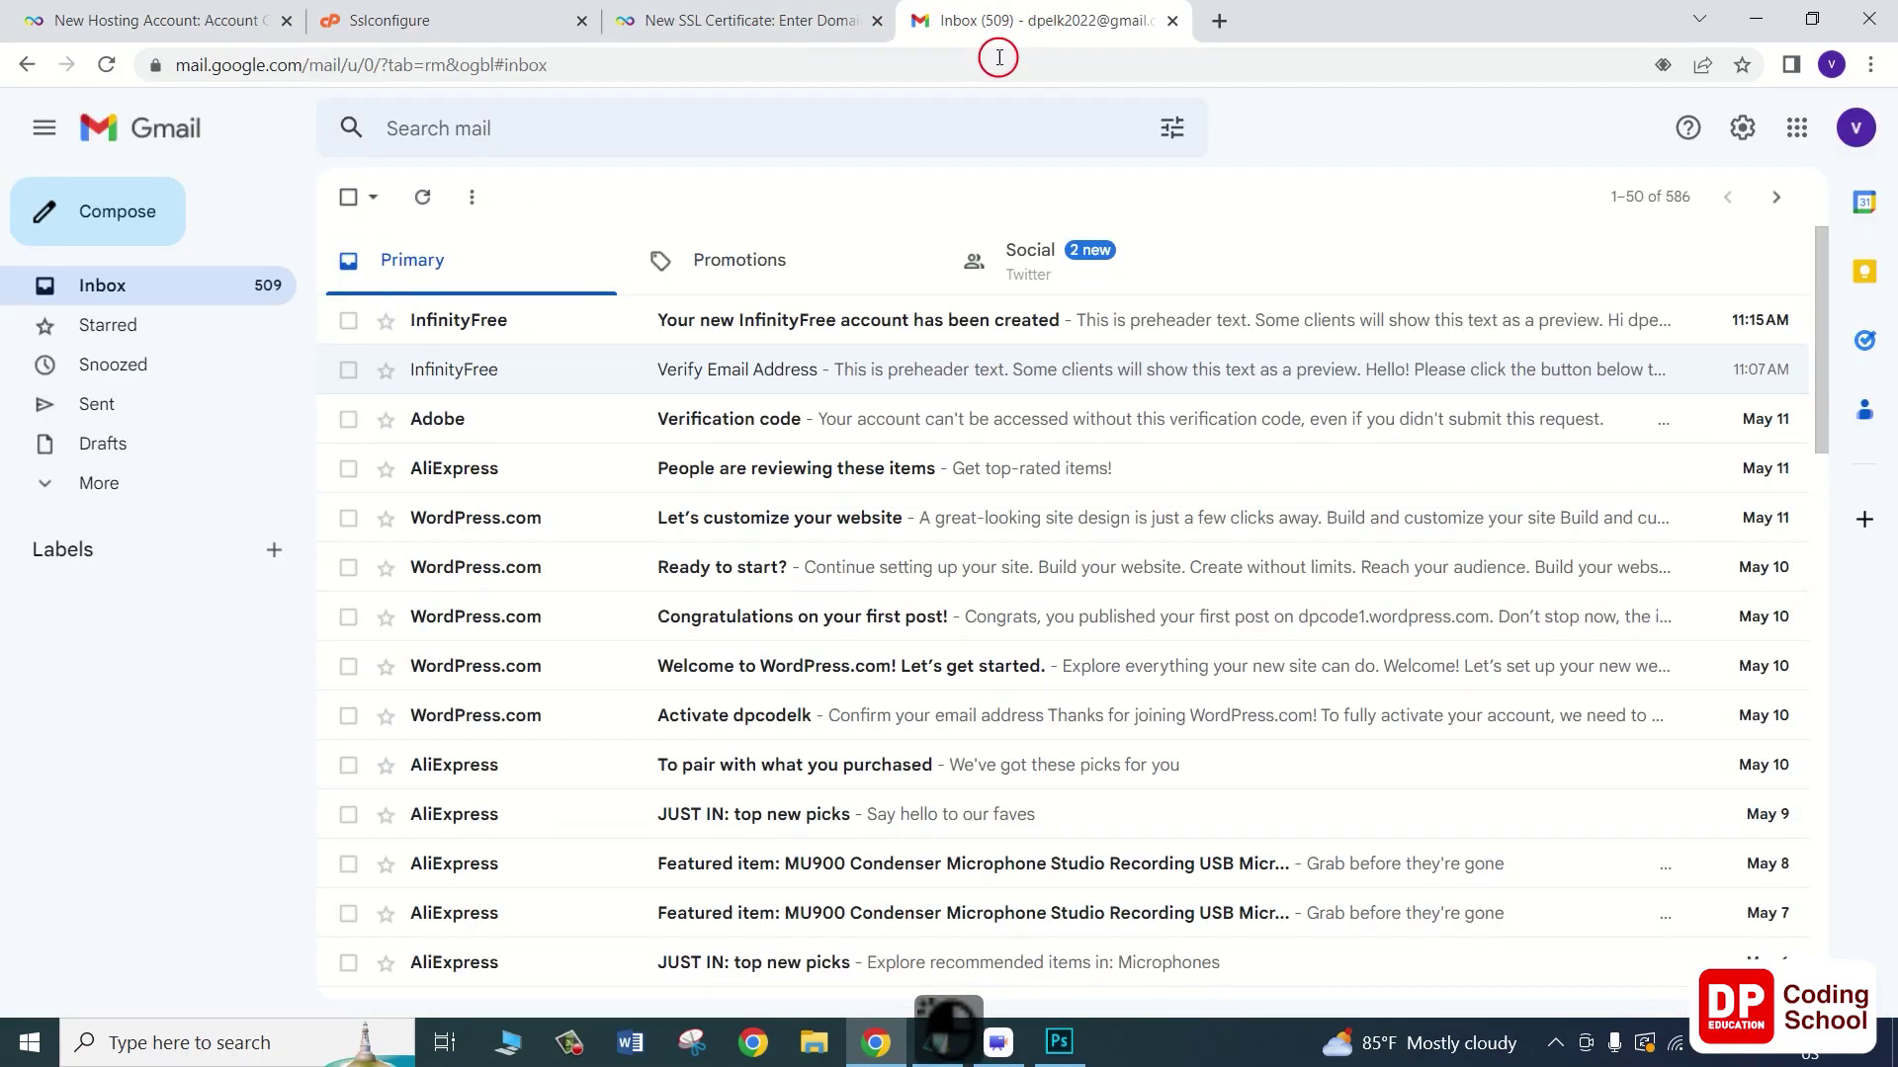
{"action": "left_click", "coordinate": [862, 323]}
{"action": "scroll", "coordinate": [969, 517], "scroll_direction": "down", "scroll_amount": 3}
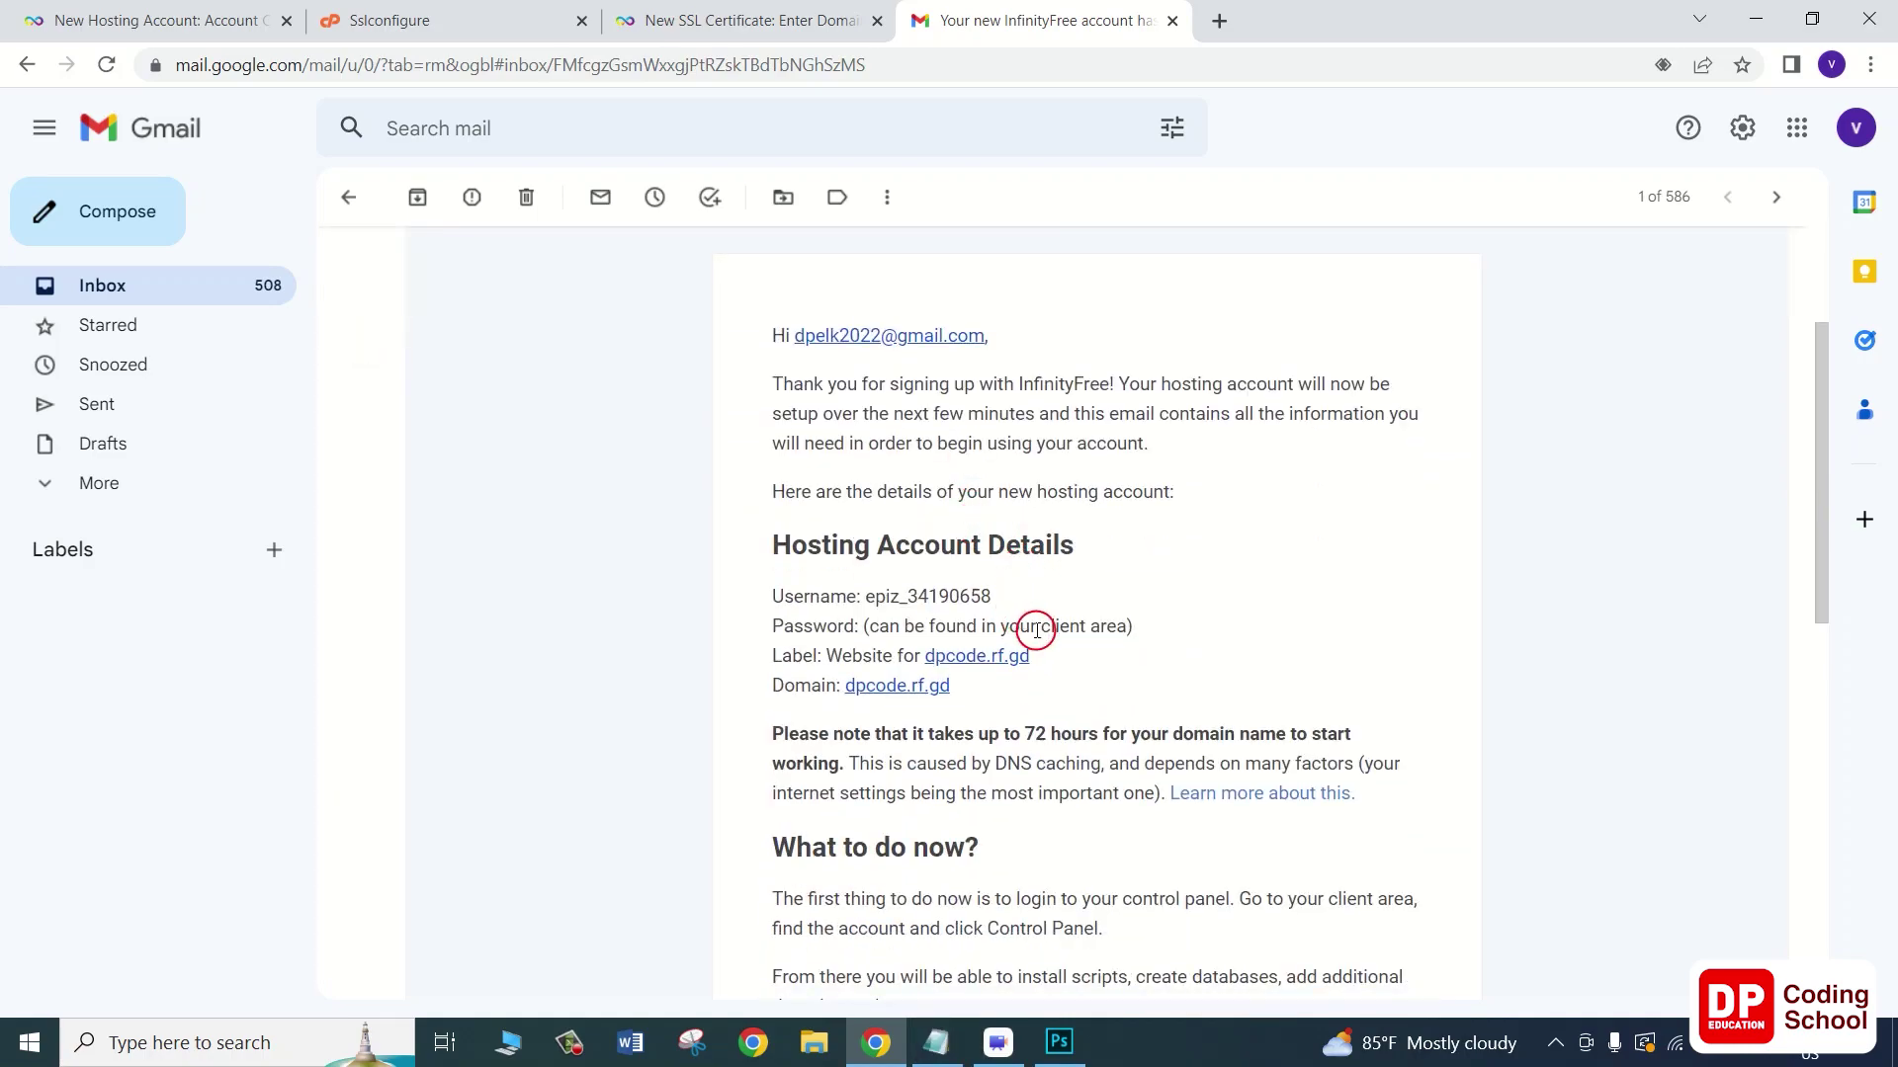
{"action": "left_click_drag", "start_coordinate": [1033, 656], "coordinate": [948, 662]}
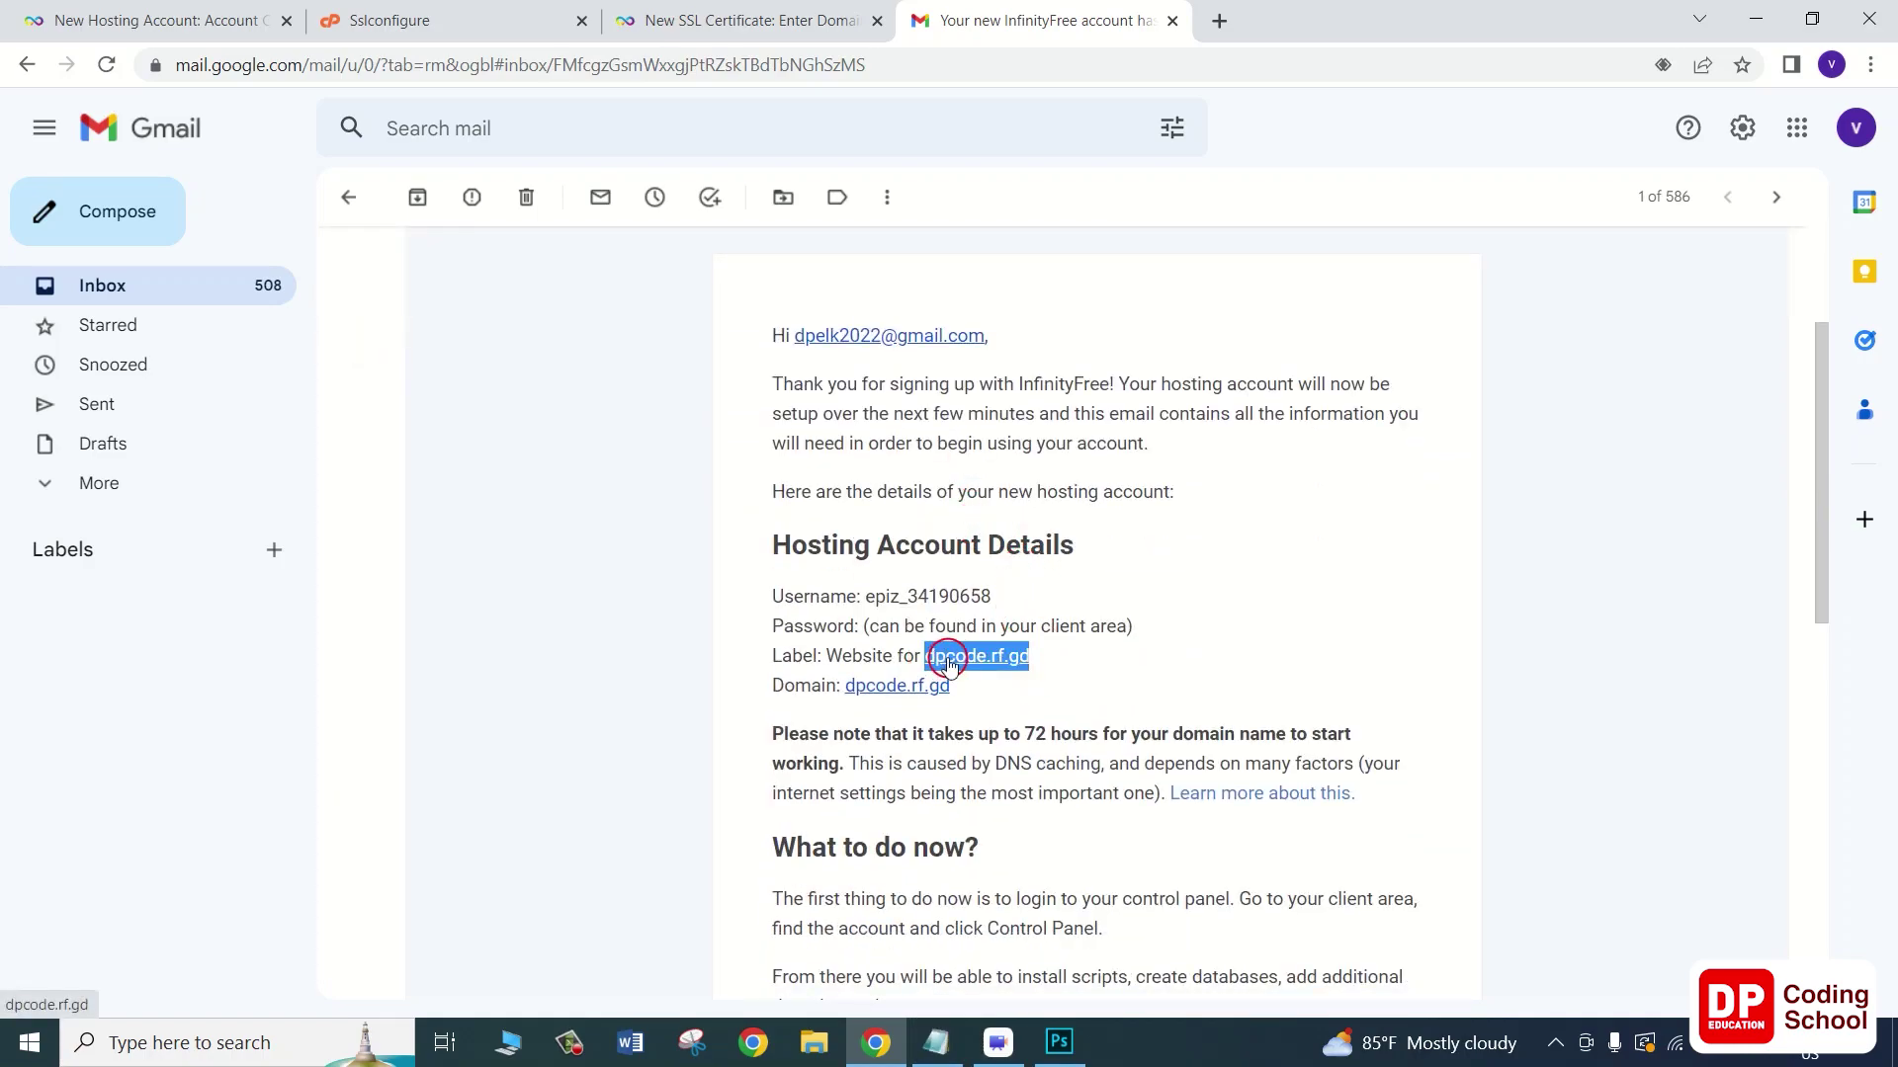
{"action": "right_click", "coordinate": [948, 662]}
{"action": "left_click", "coordinate": [1028, 841]}
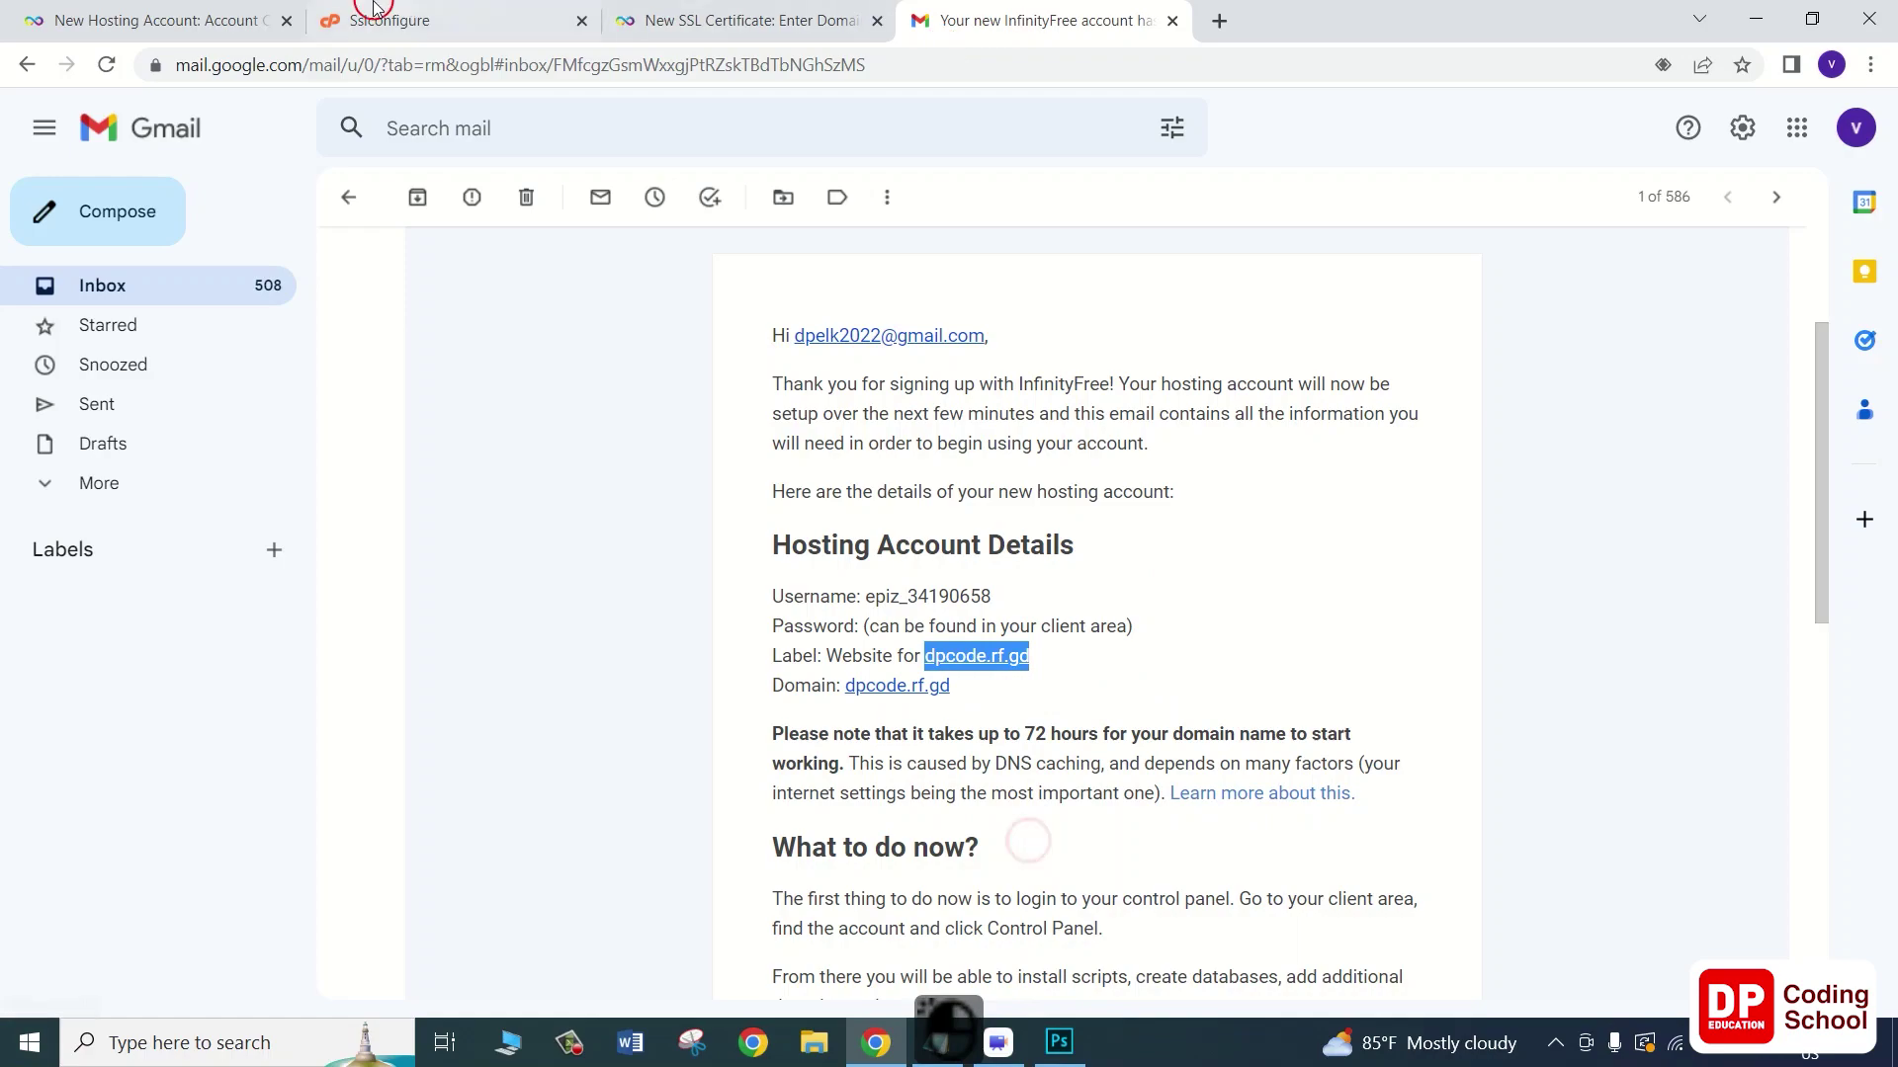
Step: Return to the new SSL certificate form, paste dpcode.rf.gd as the domain name and continue to the provider selection
{"action": "left_click", "coordinate": [411, 20]}
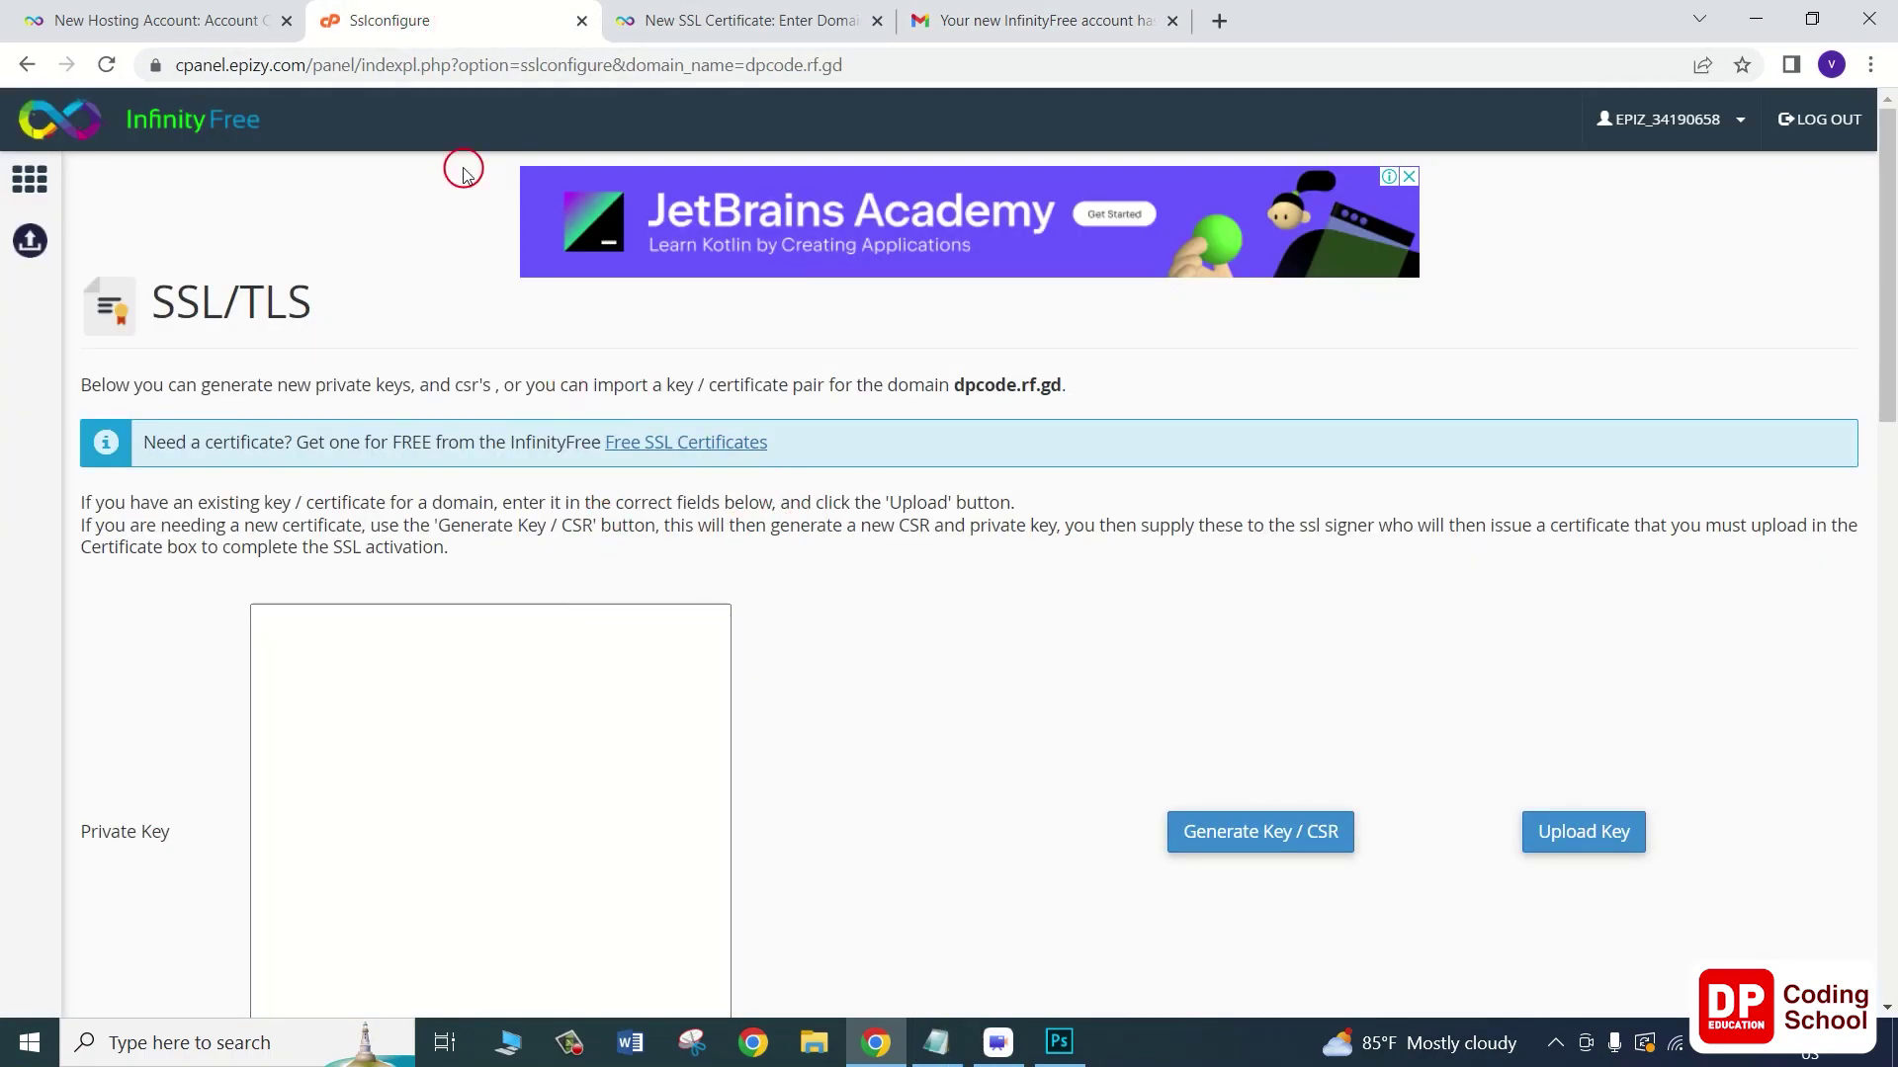
{"action": "left_click", "coordinate": [698, 20]}
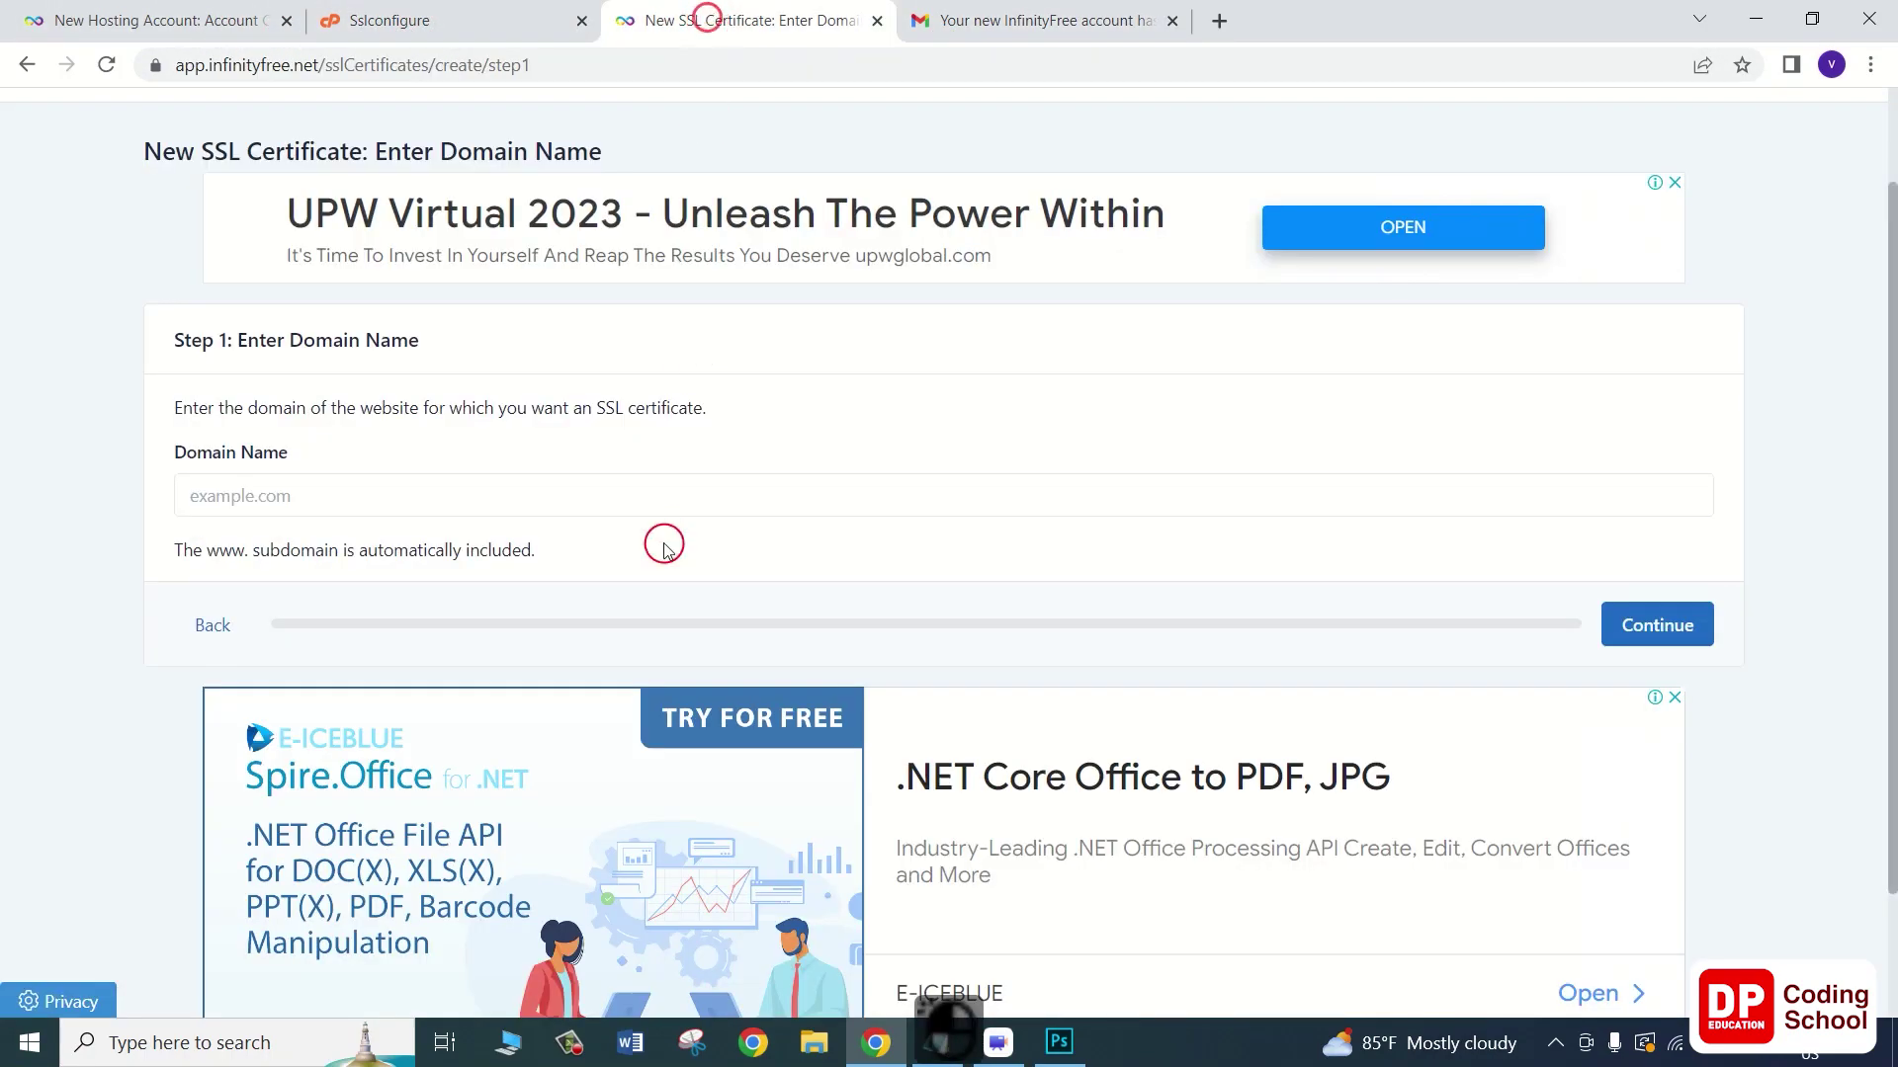
{"action": "left_click", "coordinate": [345, 489]}
{"action": "right_click", "coordinate": [345, 490]}
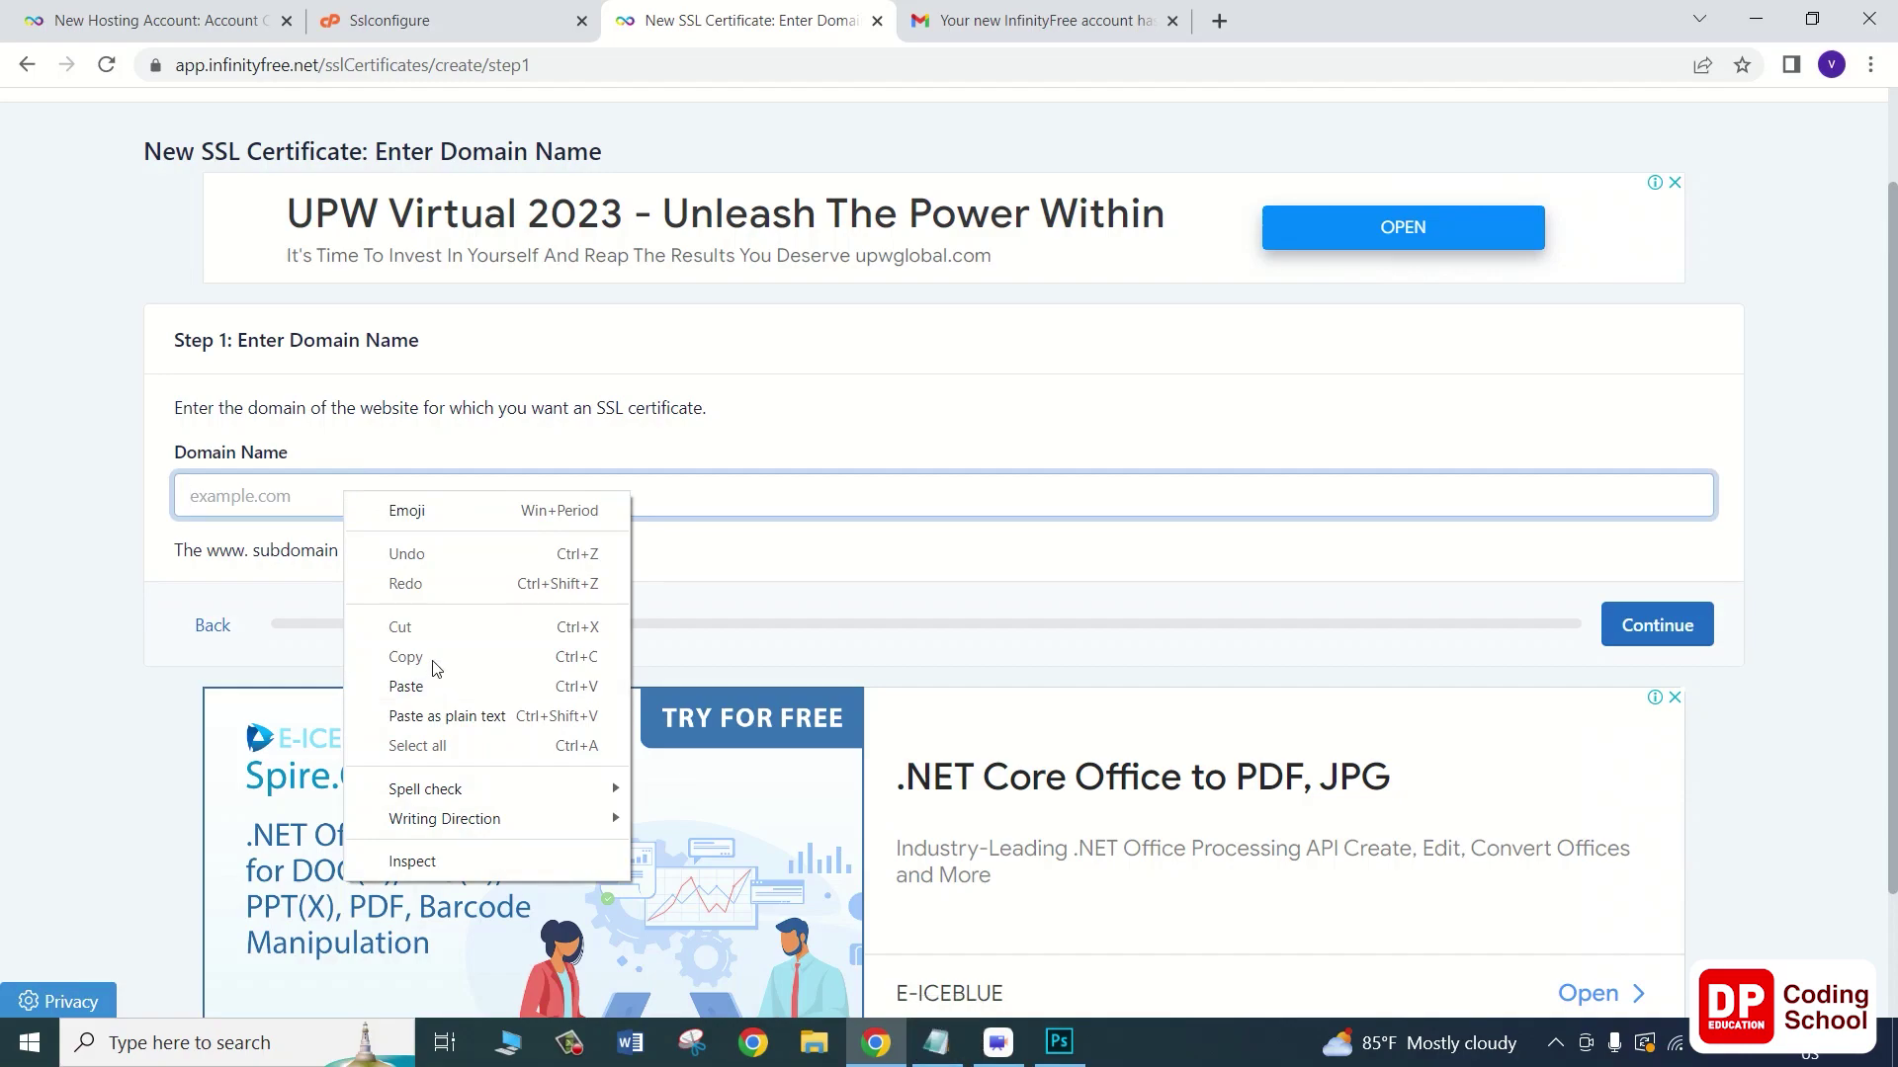
{"action": "left_click", "coordinate": [428, 684]}
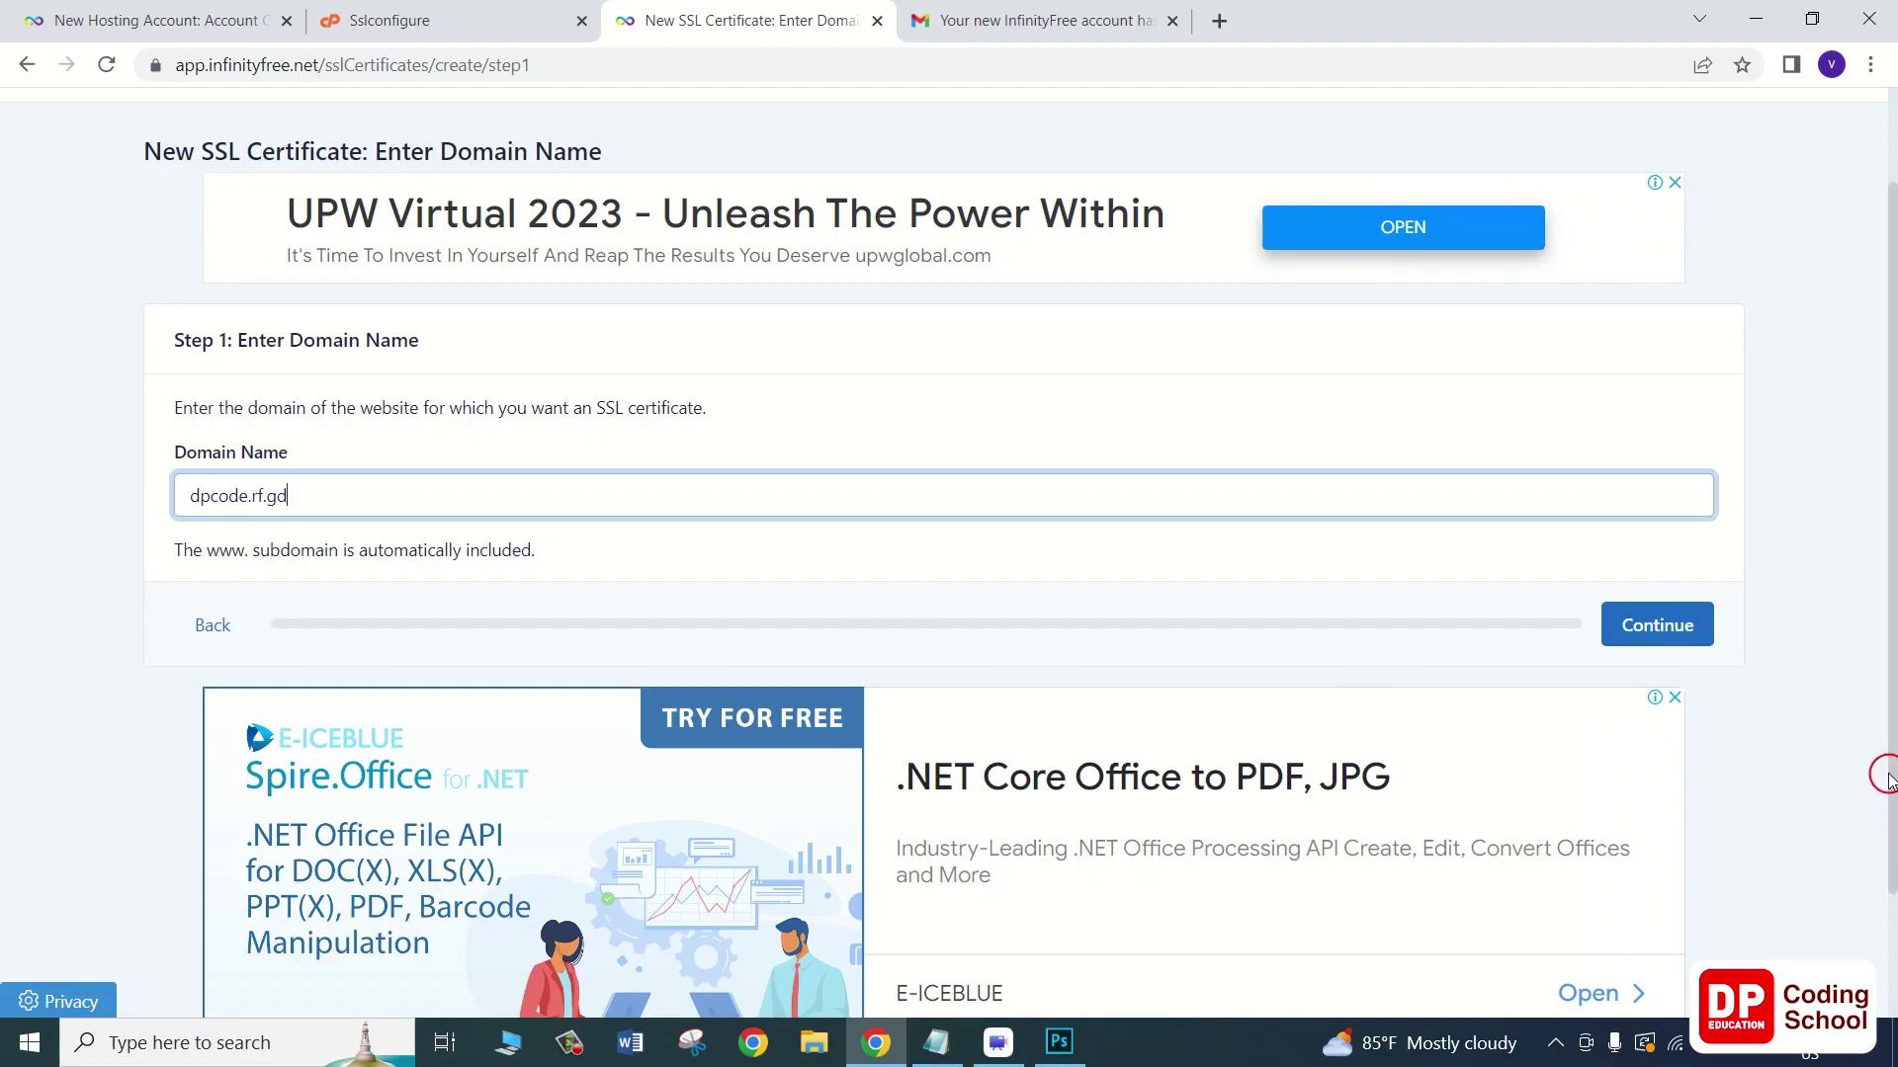
{"action": "left_click", "coordinate": [1683, 629]}
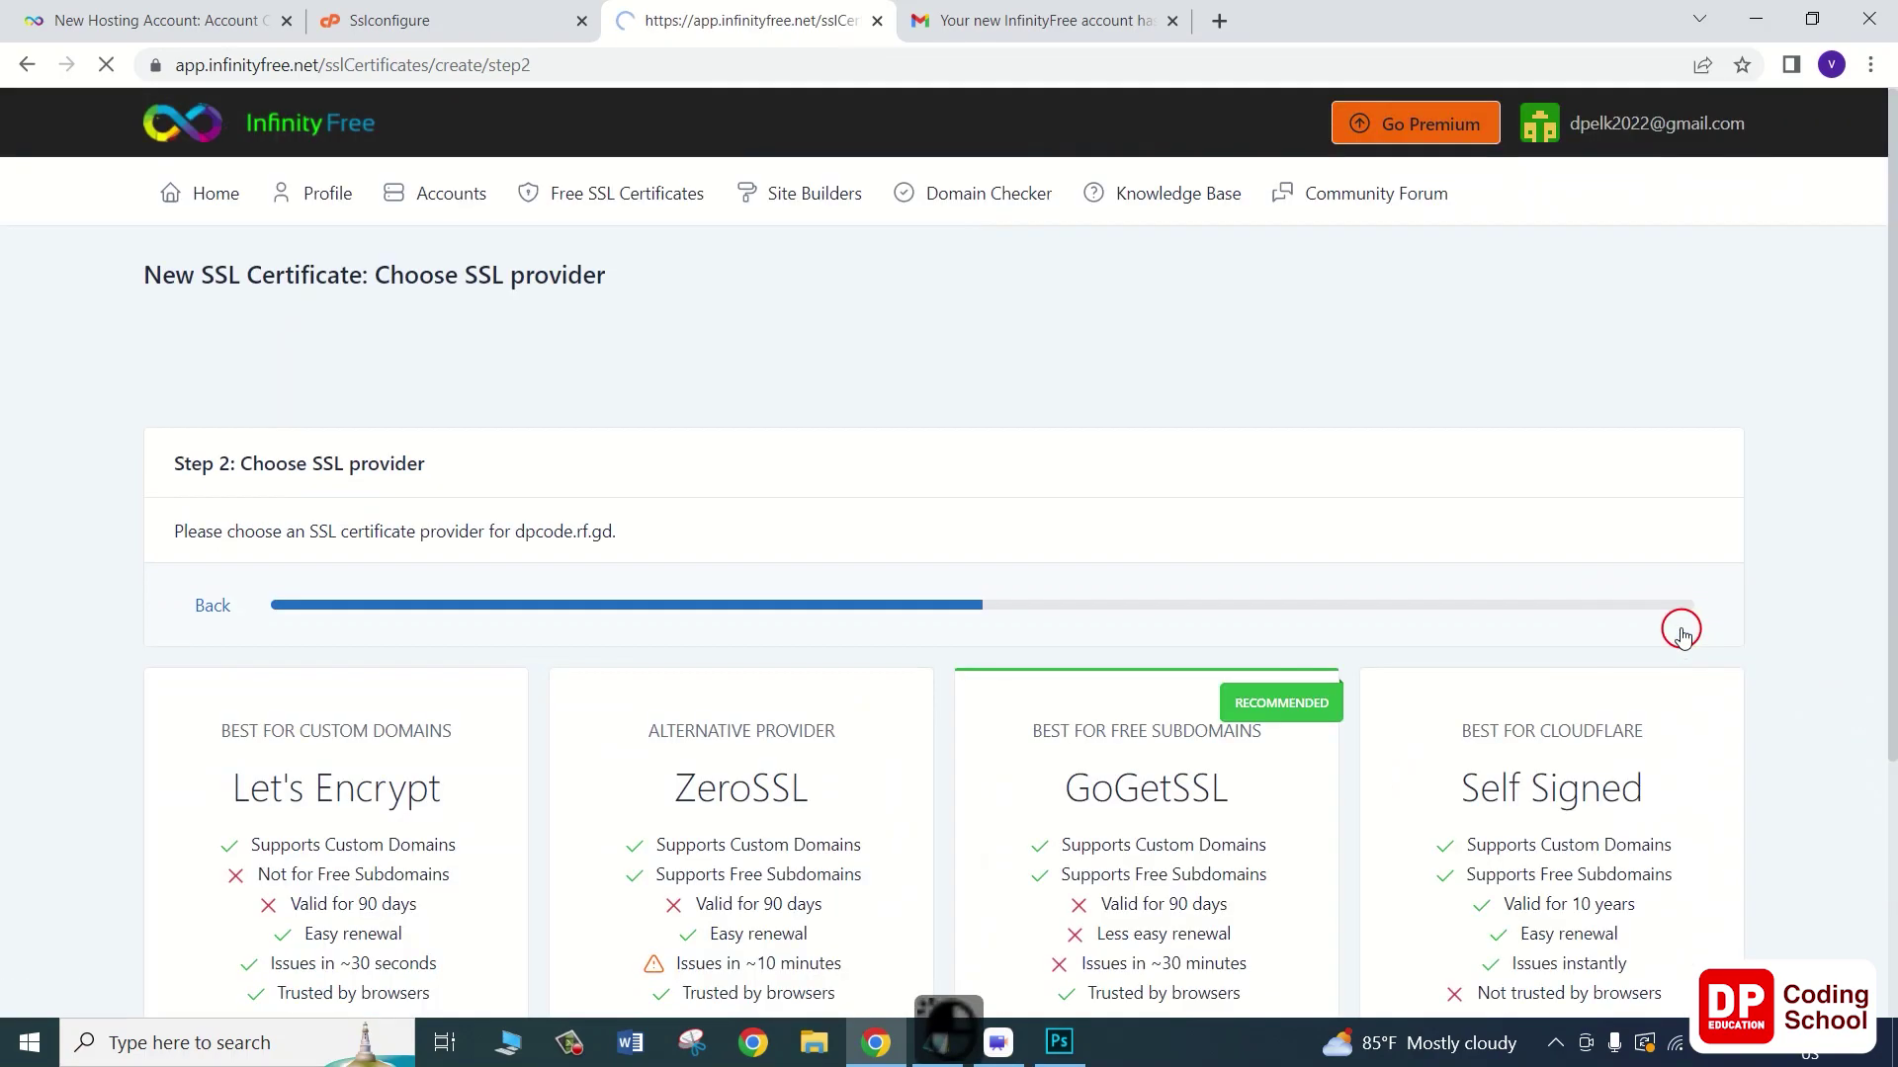
Step: Compare the SSL providers and choose GoGetSSL for the dpcode.rf.gd certificate
{"action": "scroll", "coordinate": [1122, 613], "scroll_direction": "down", "scroll_amount": 1}
{"action": "scroll", "coordinate": [1122, 613], "scroll_direction": "down", "scroll_amount": 4}
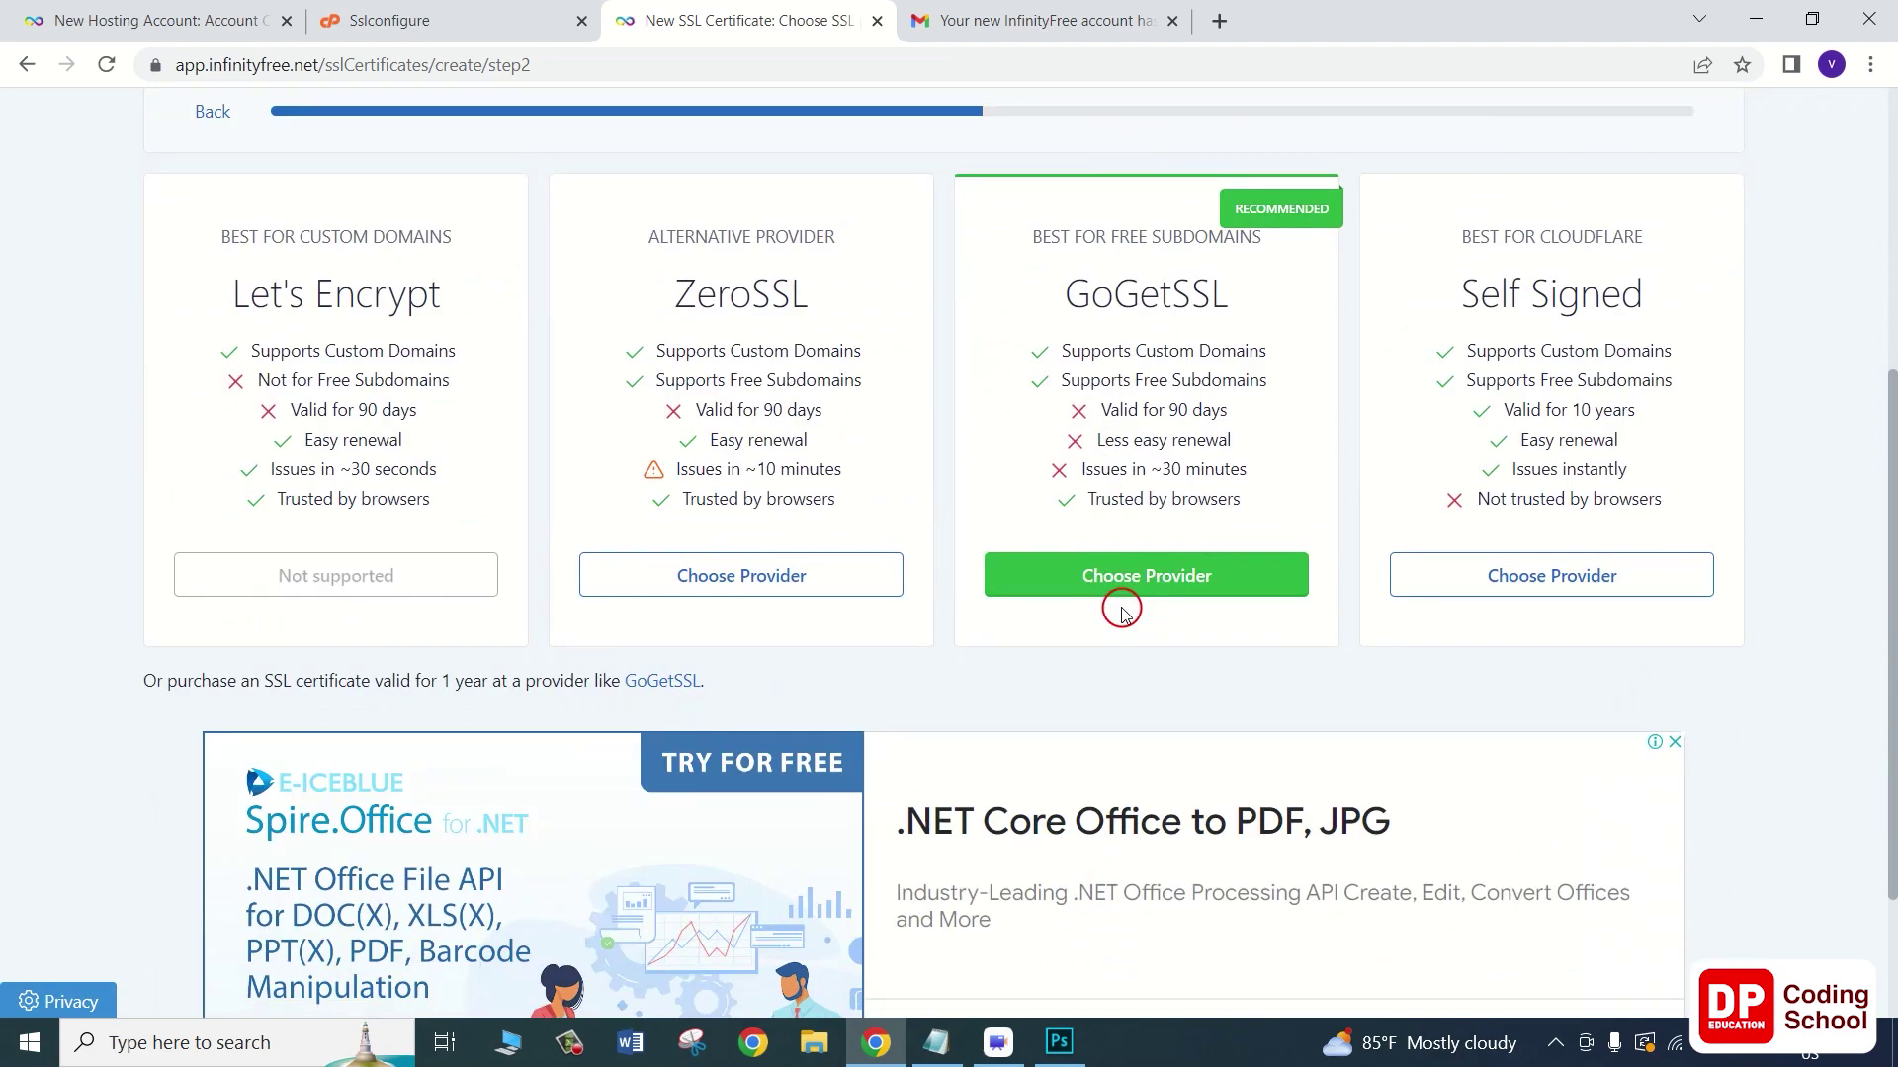
{"action": "scroll", "coordinate": [1121, 613], "scroll_direction": "up", "scroll_amount": 1}
{"action": "scroll", "coordinate": [1127, 606], "scroll_direction": "up", "scroll_amount": 1}
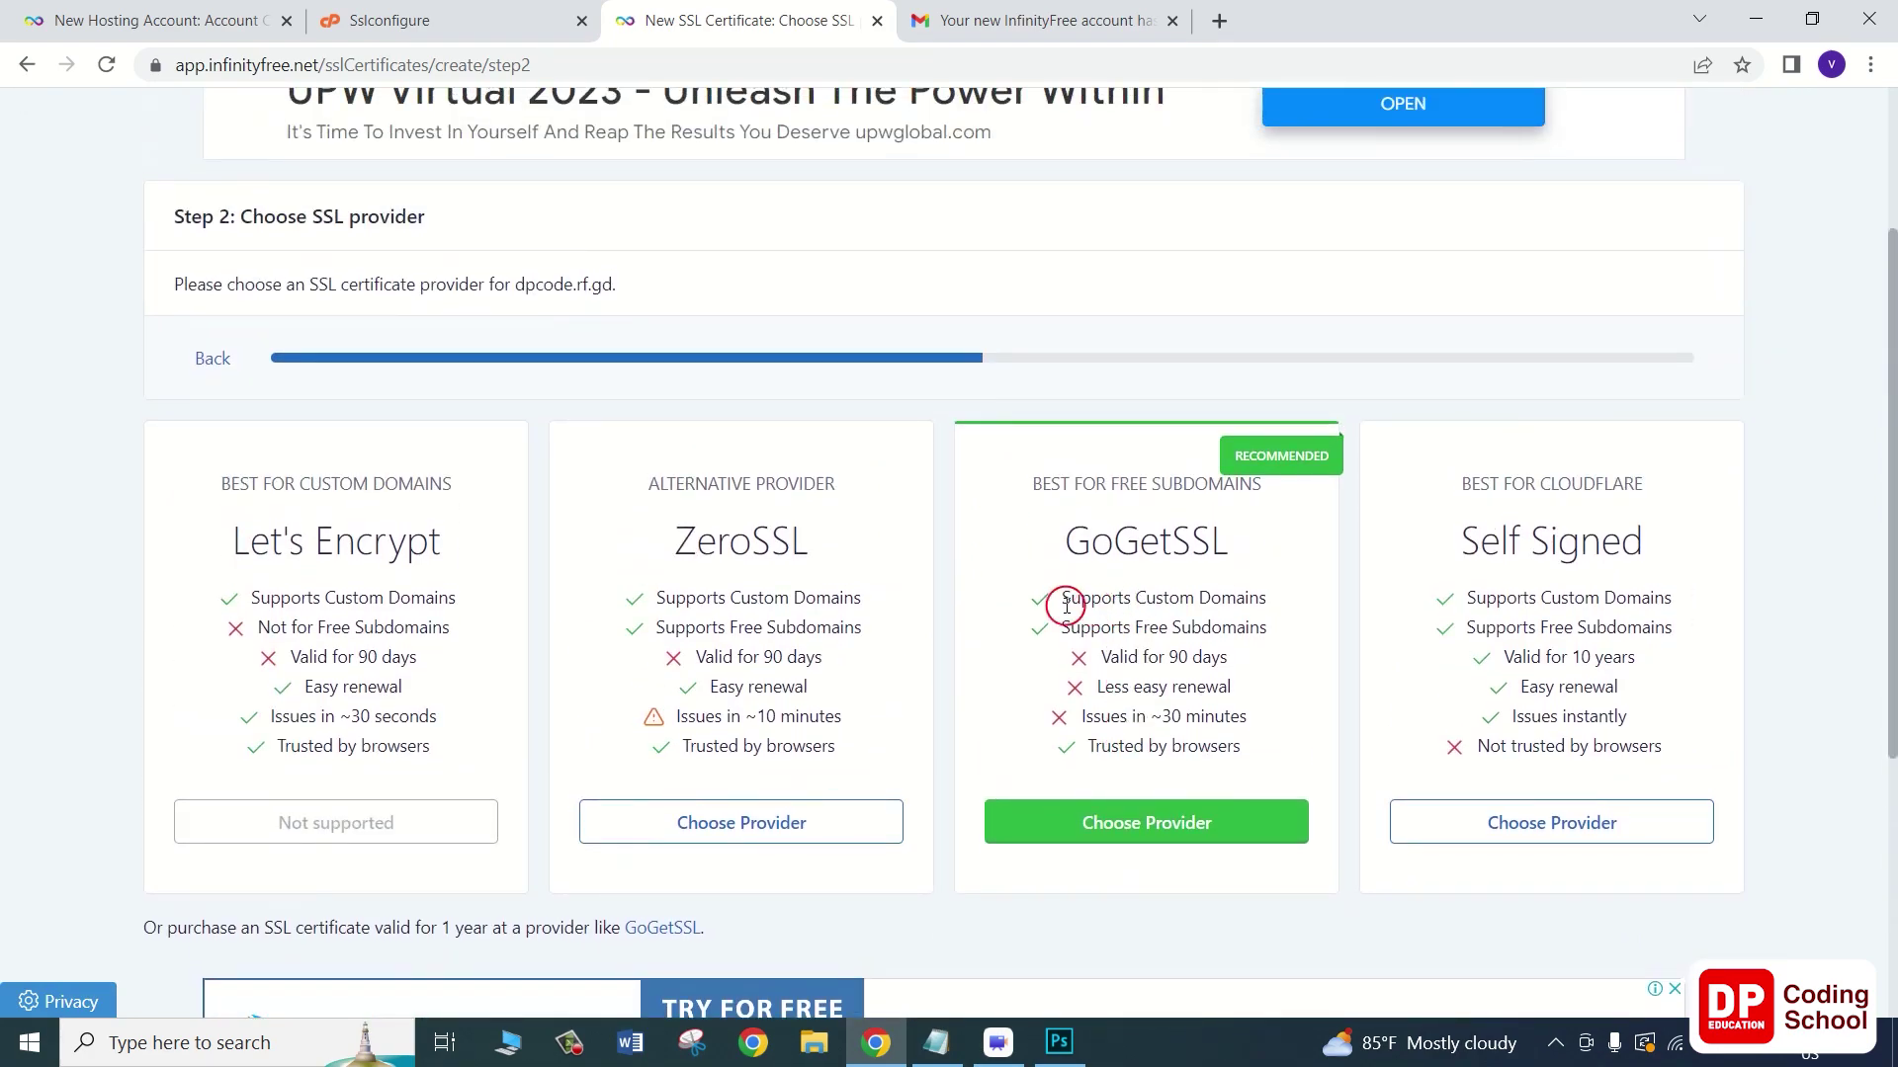
{"action": "scroll", "coordinate": [104, 555], "scroll_direction": "up", "scroll_amount": 1}
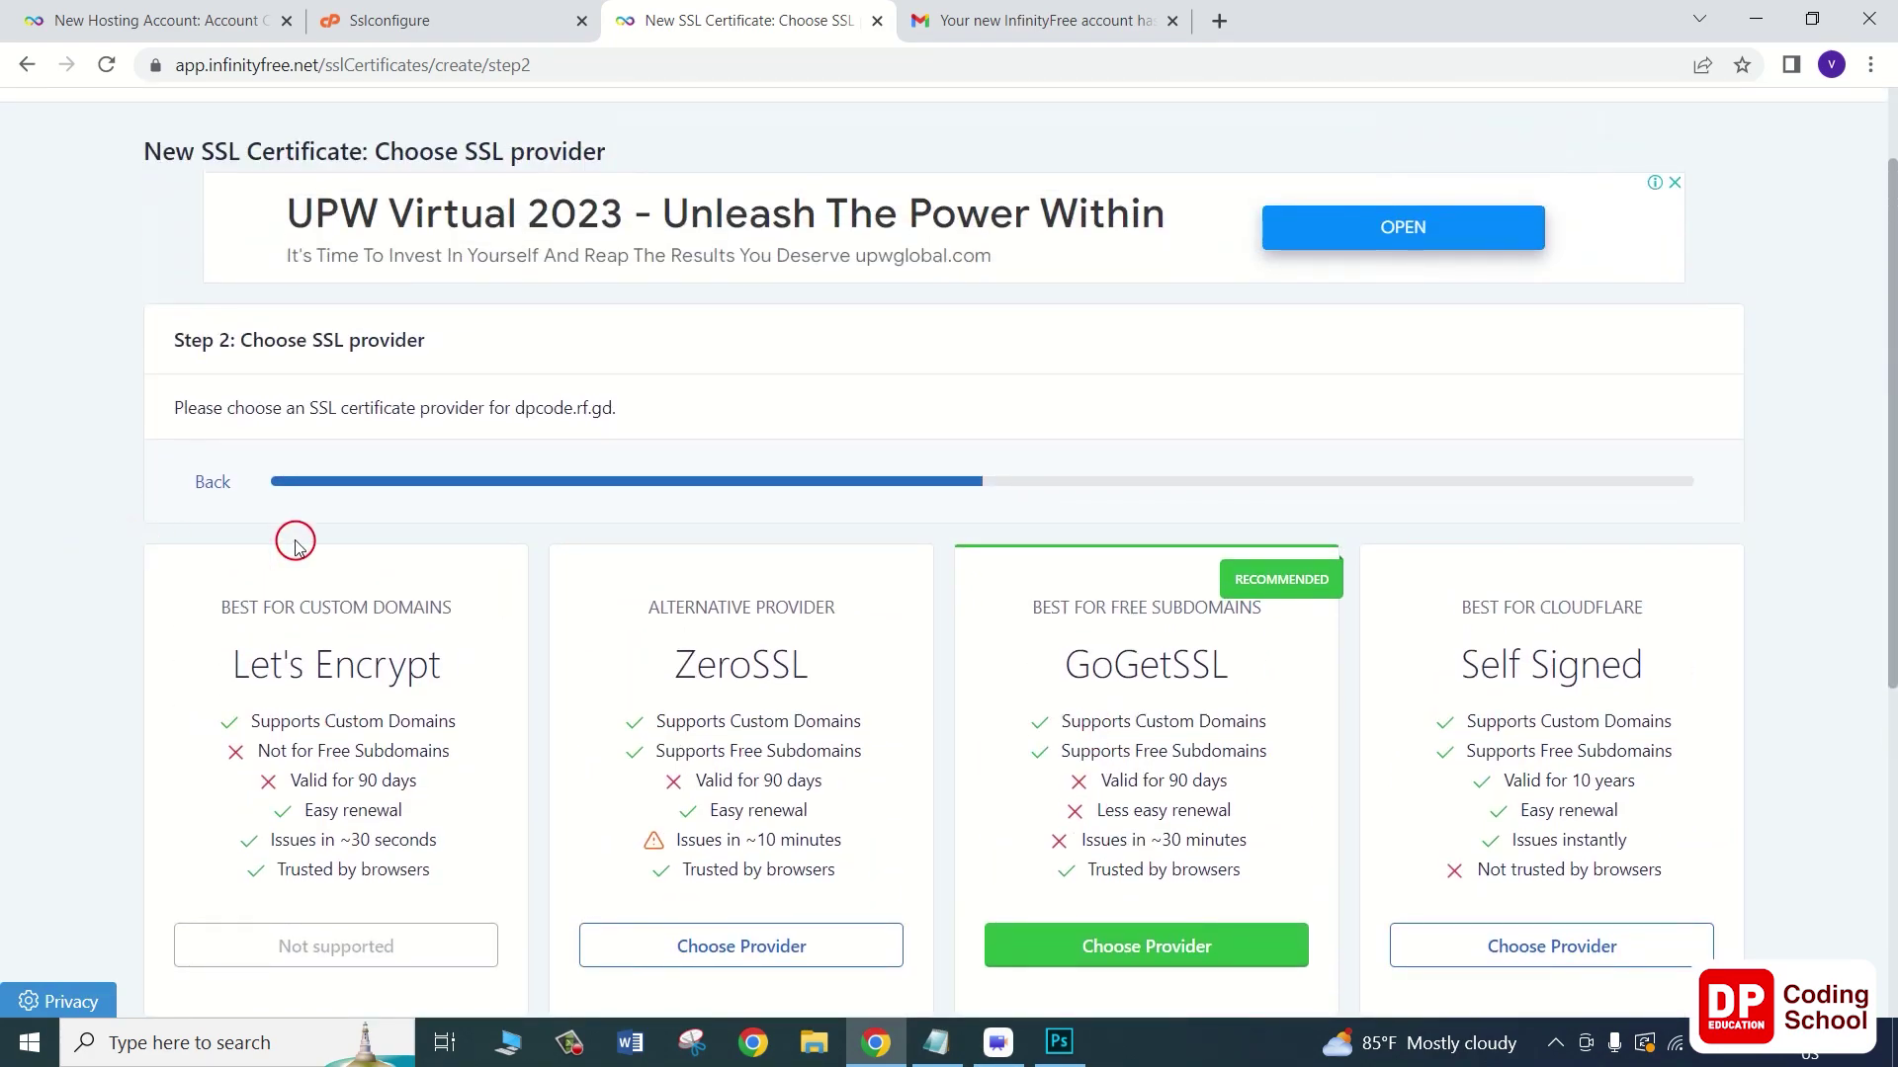
{"action": "scroll", "coordinate": [678, 538], "scroll_direction": "down", "scroll_amount": 5}
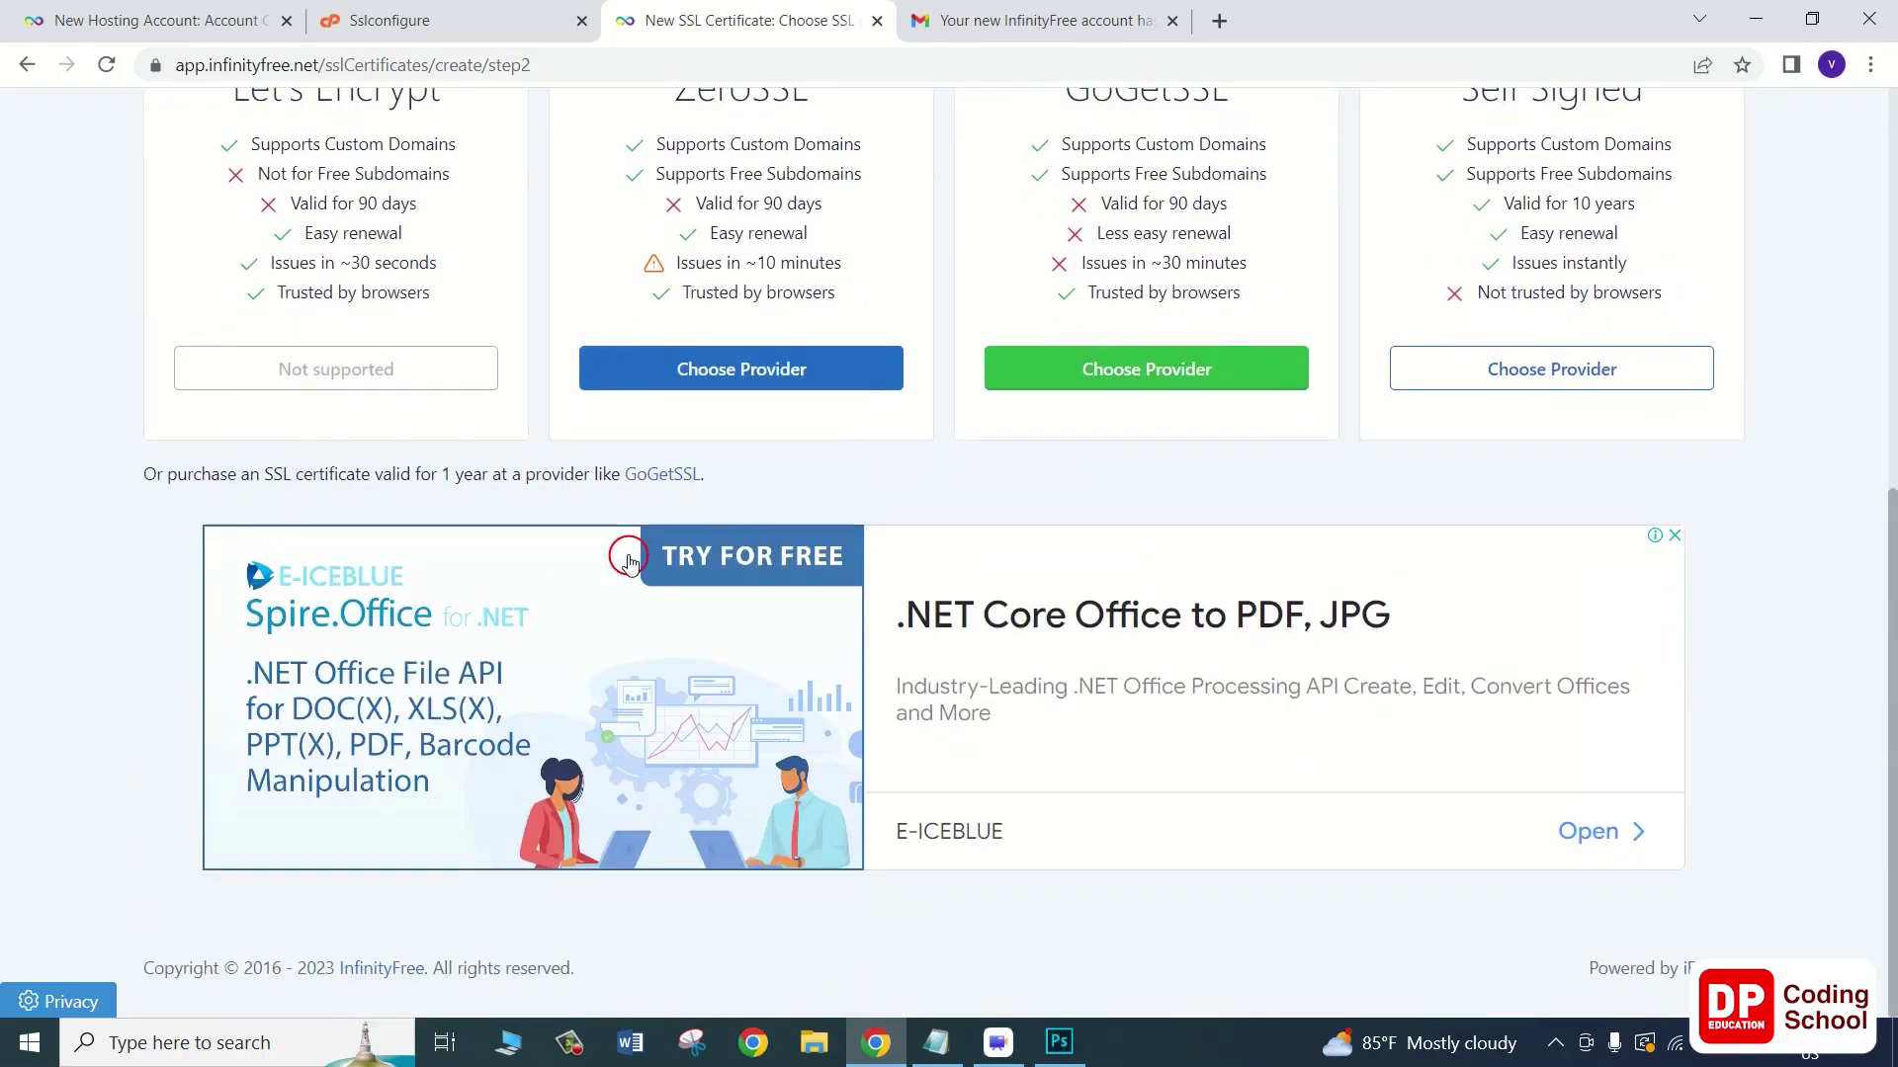
{"action": "scroll", "coordinate": [628, 560], "scroll_direction": "up", "scroll_amount": 2}
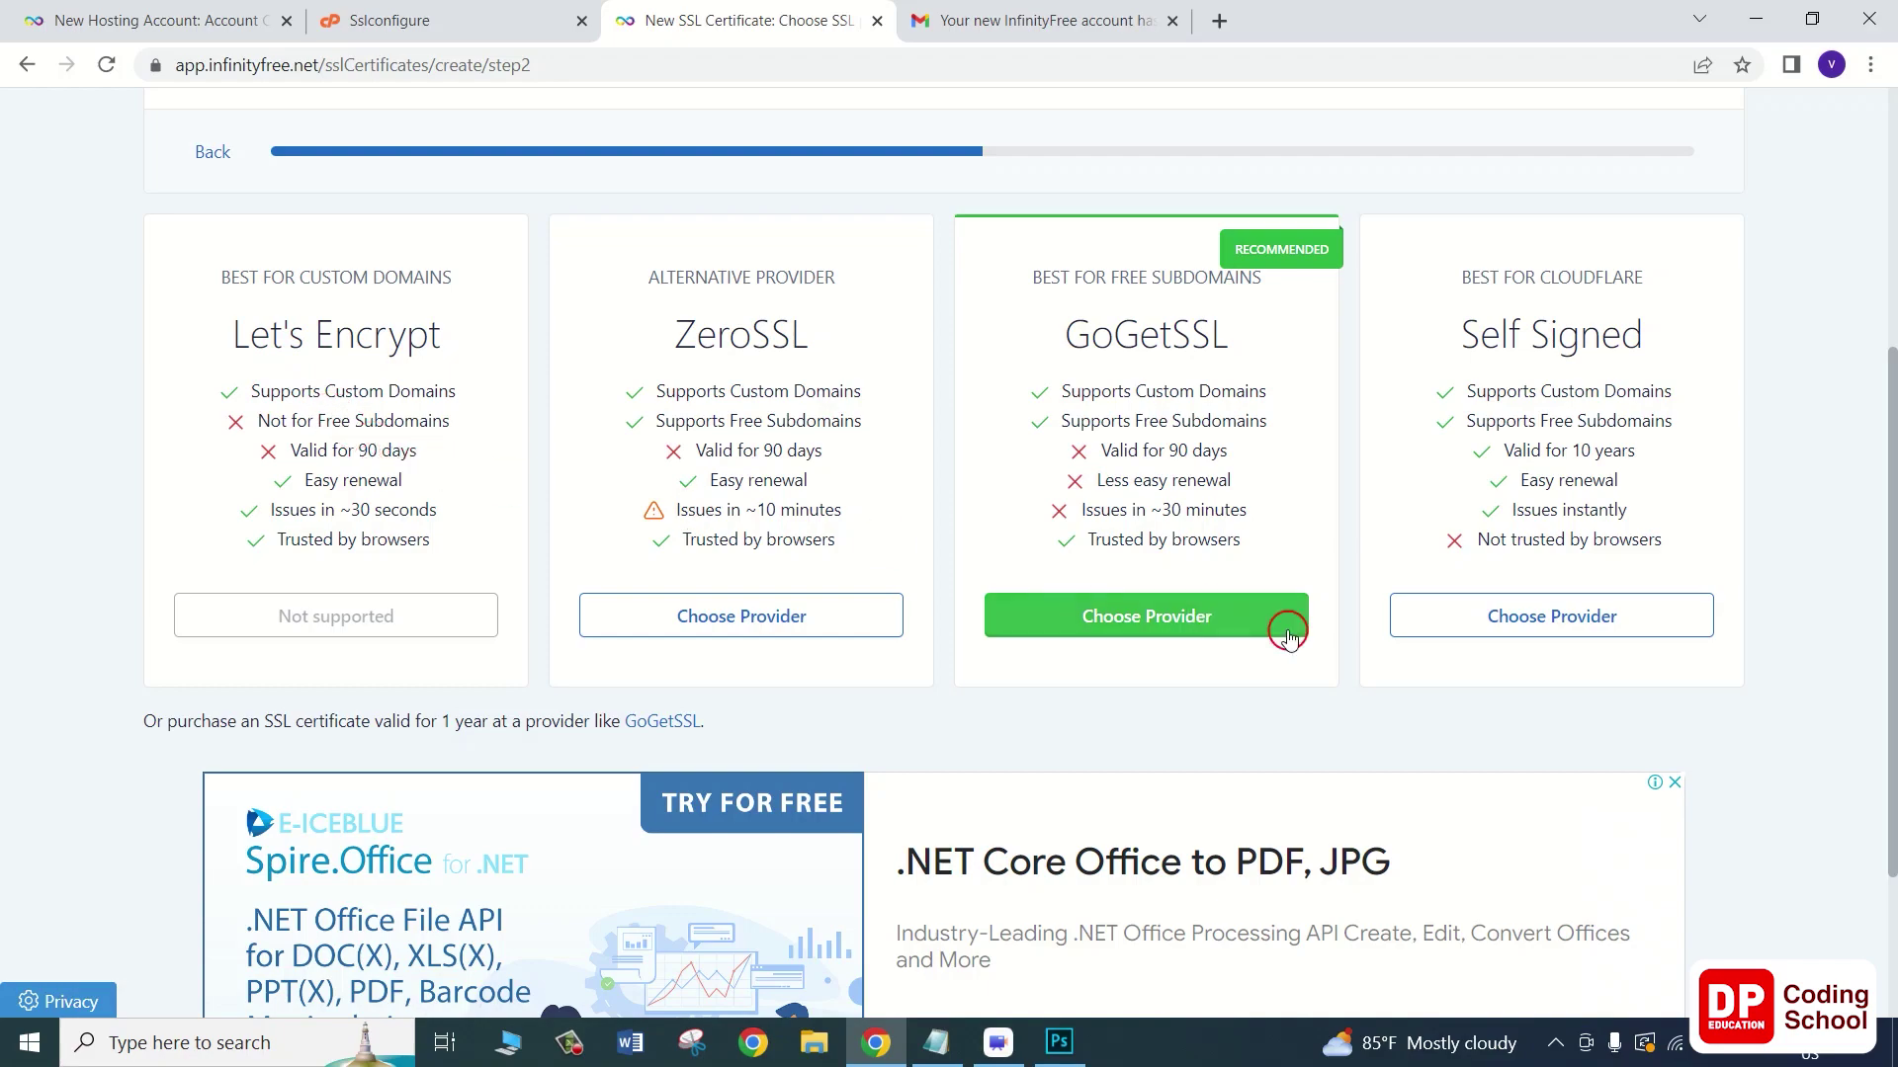
{"action": "left_click", "coordinate": [1222, 628]}
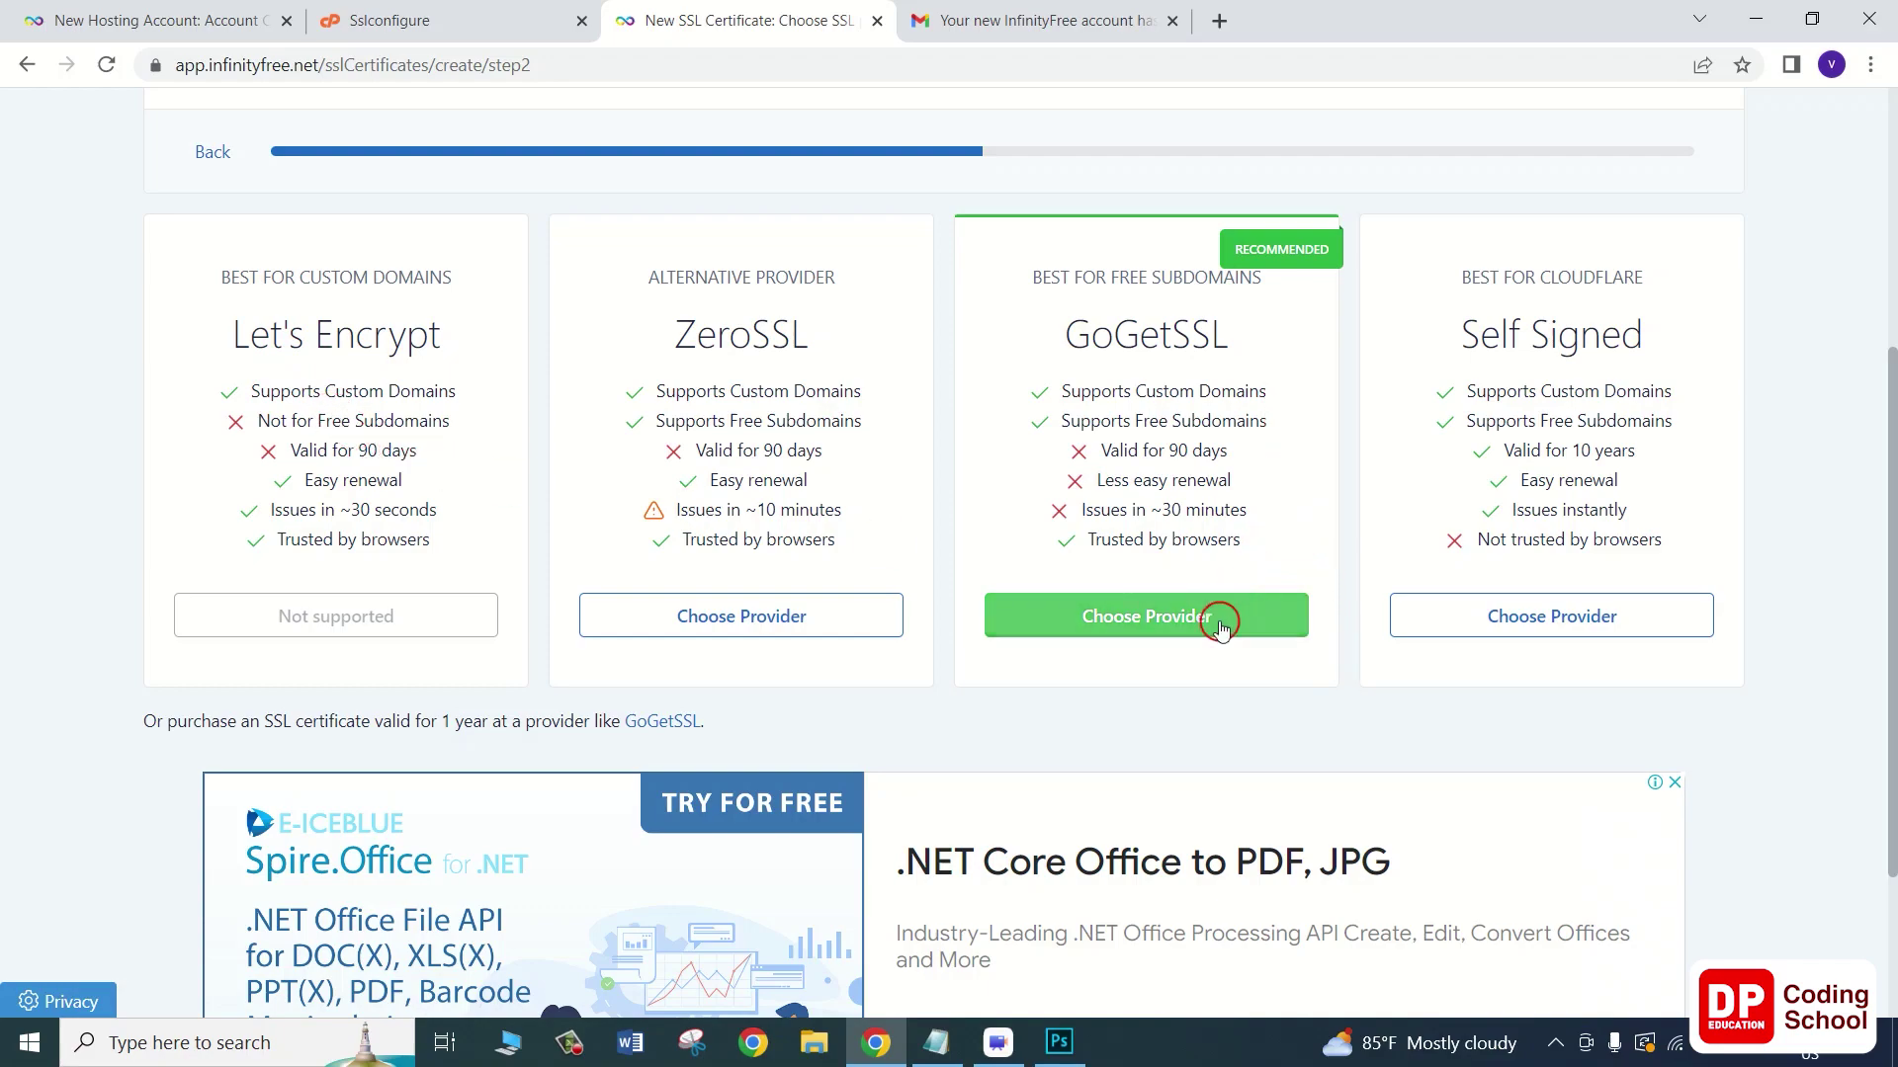
{"action": "left_click", "coordinate": [1166, 625]}
Step: Review the DNS record details for dpcode.rf.gd and have the CNAME record set up automatically
{"action": "scroll", "coordinate": [1166, 625], "scroll_direction": "down", "scroll_amount": 3}
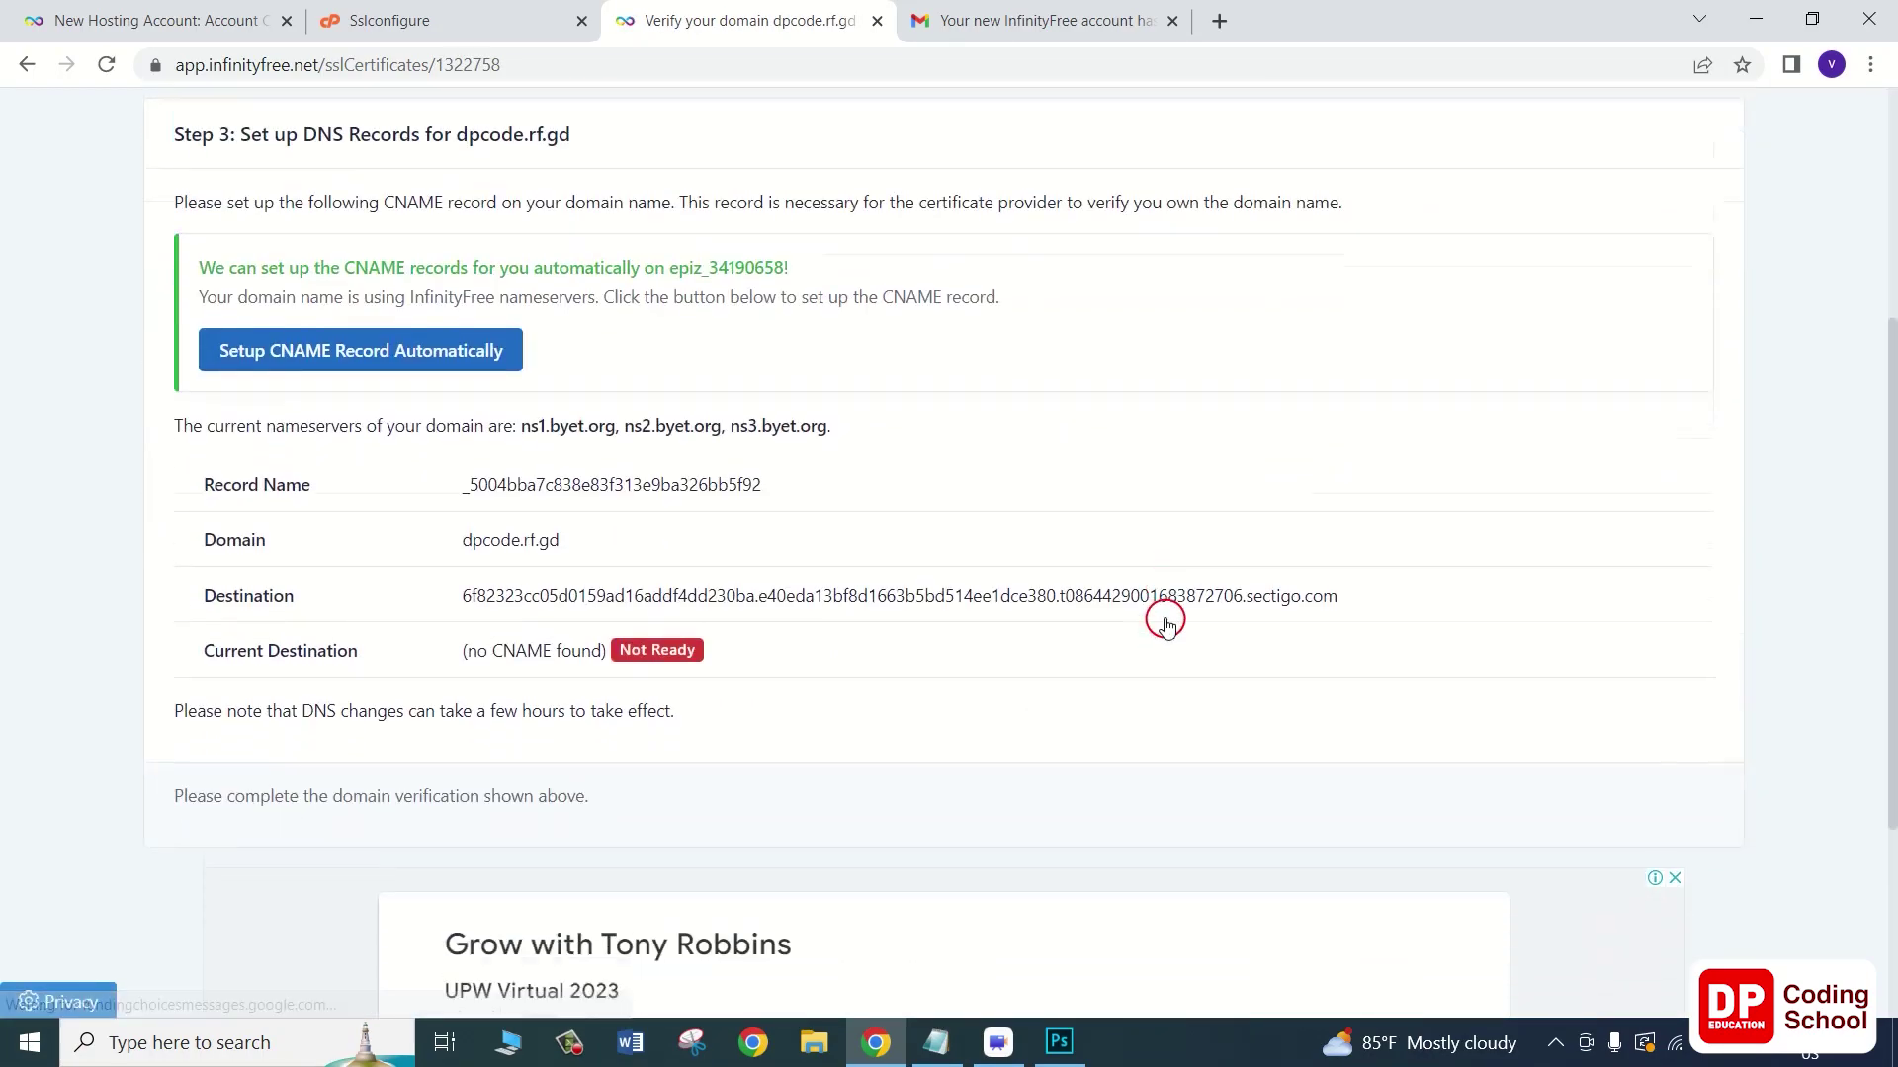
{"action": "scroll", "coordinate": [1167, 623], "scroll_direction": "down", "scroll_amount": 3}
{"action": "scroll", "coordinate": [1166, 623], "scroll_direction": "up", "scroll_amount": 4}
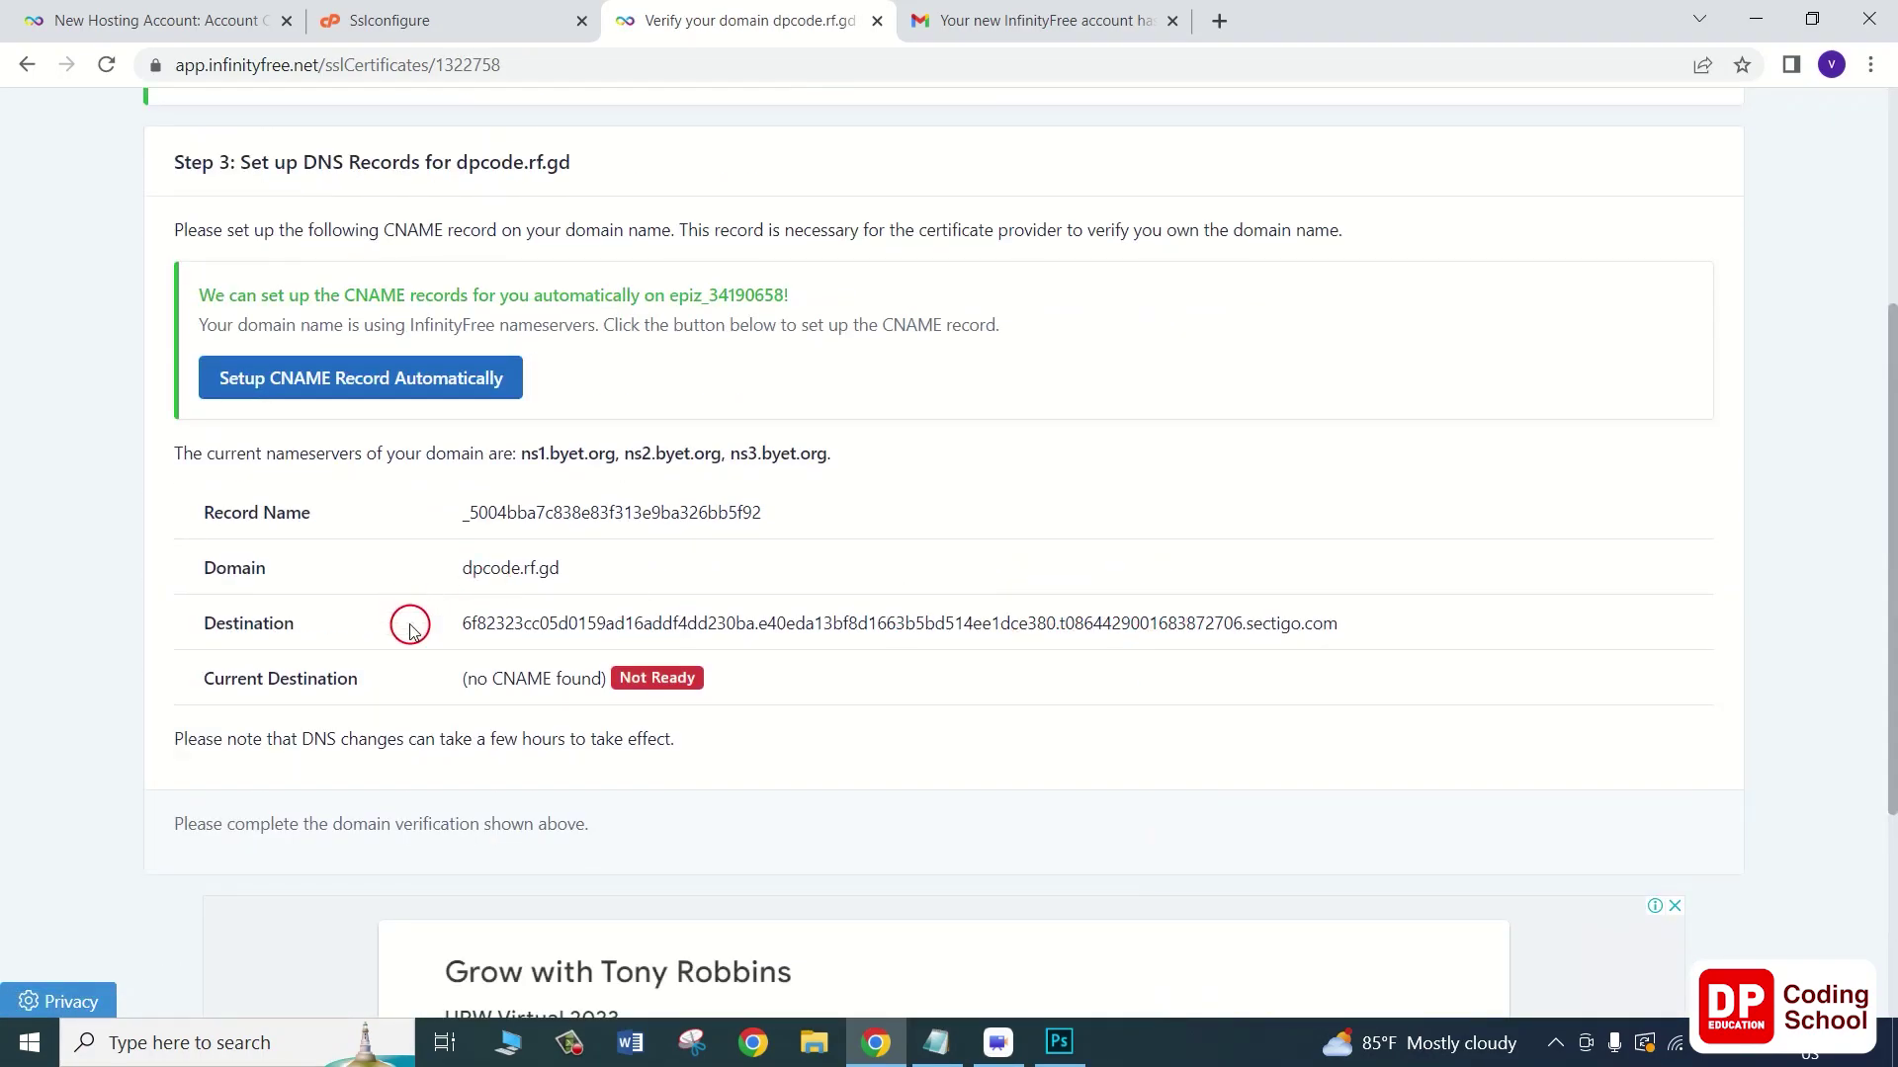
{"action": "scroll", "coordinate": [445, 629], "scroll_direction": "down", "scroll_amount": 1}
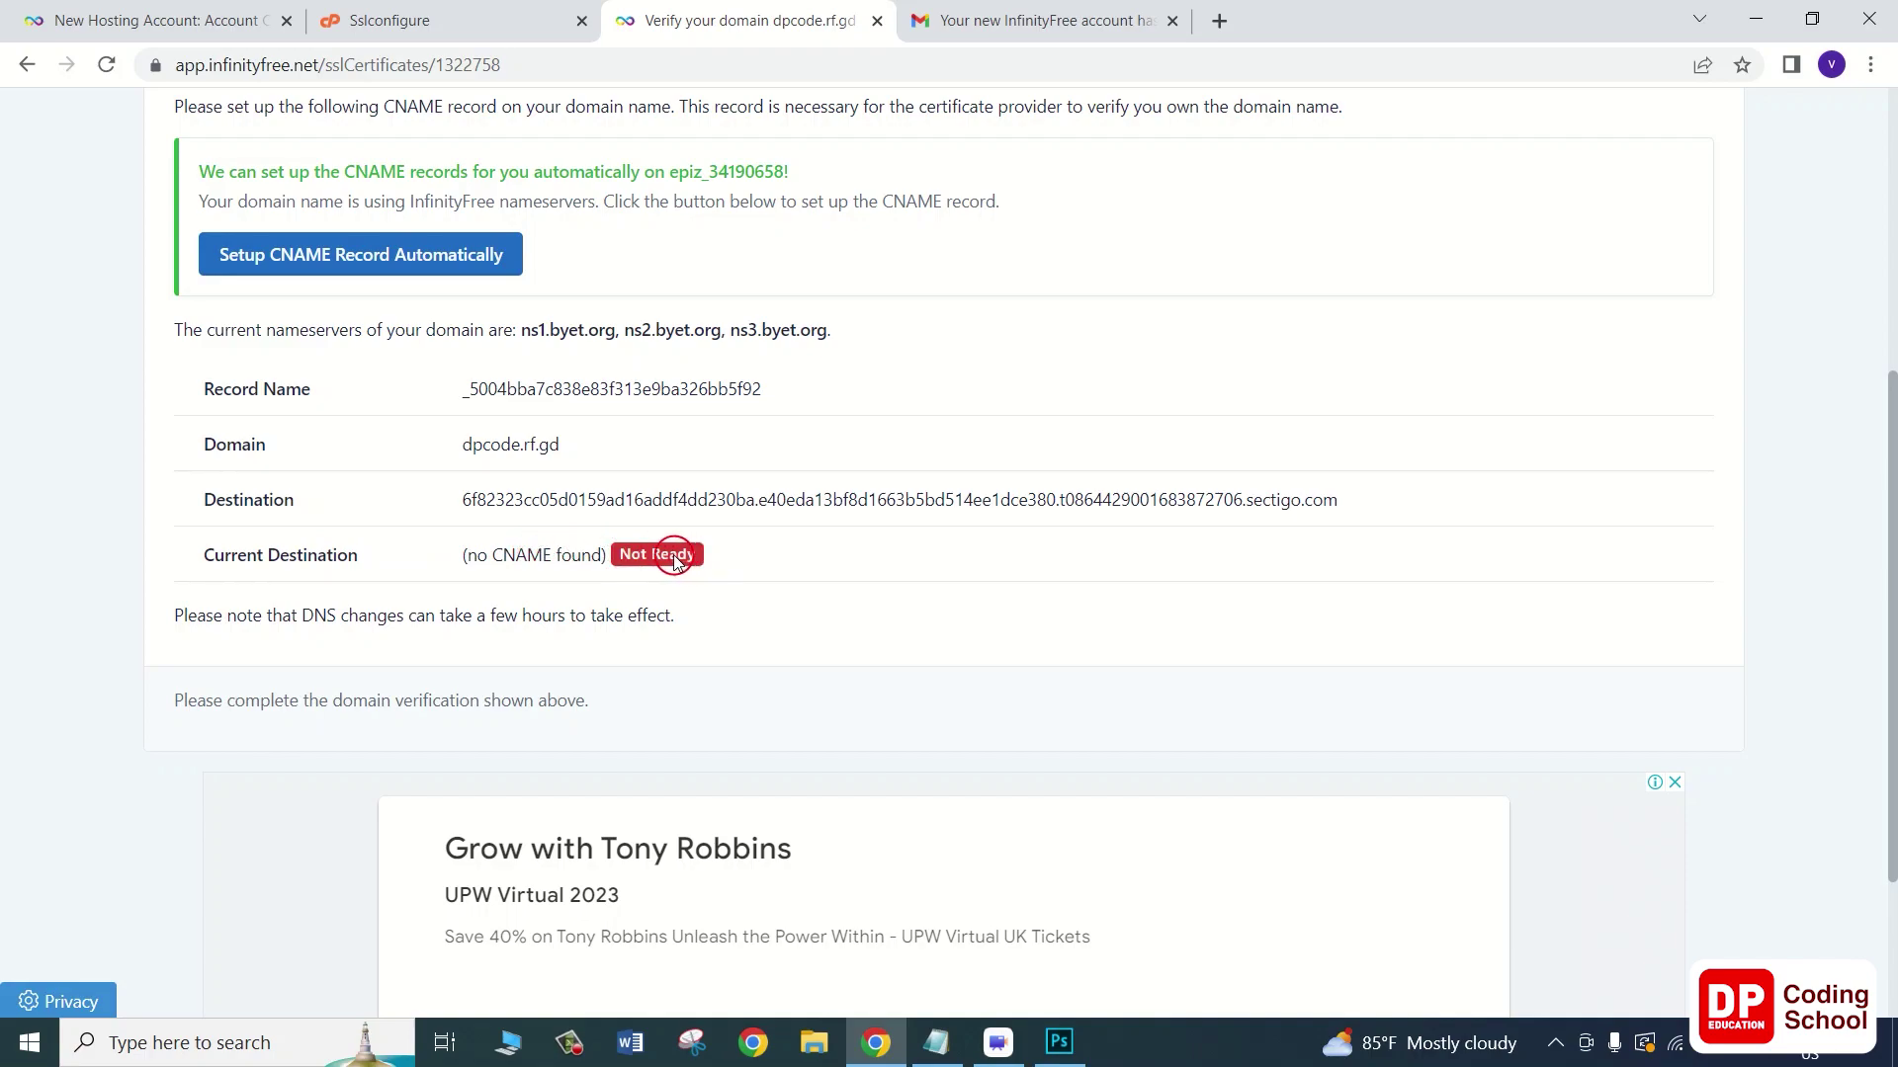
{"action": "scroll", "coordinate": [674, 560], "scroll_direction": "down", "scroll_amount": 2}
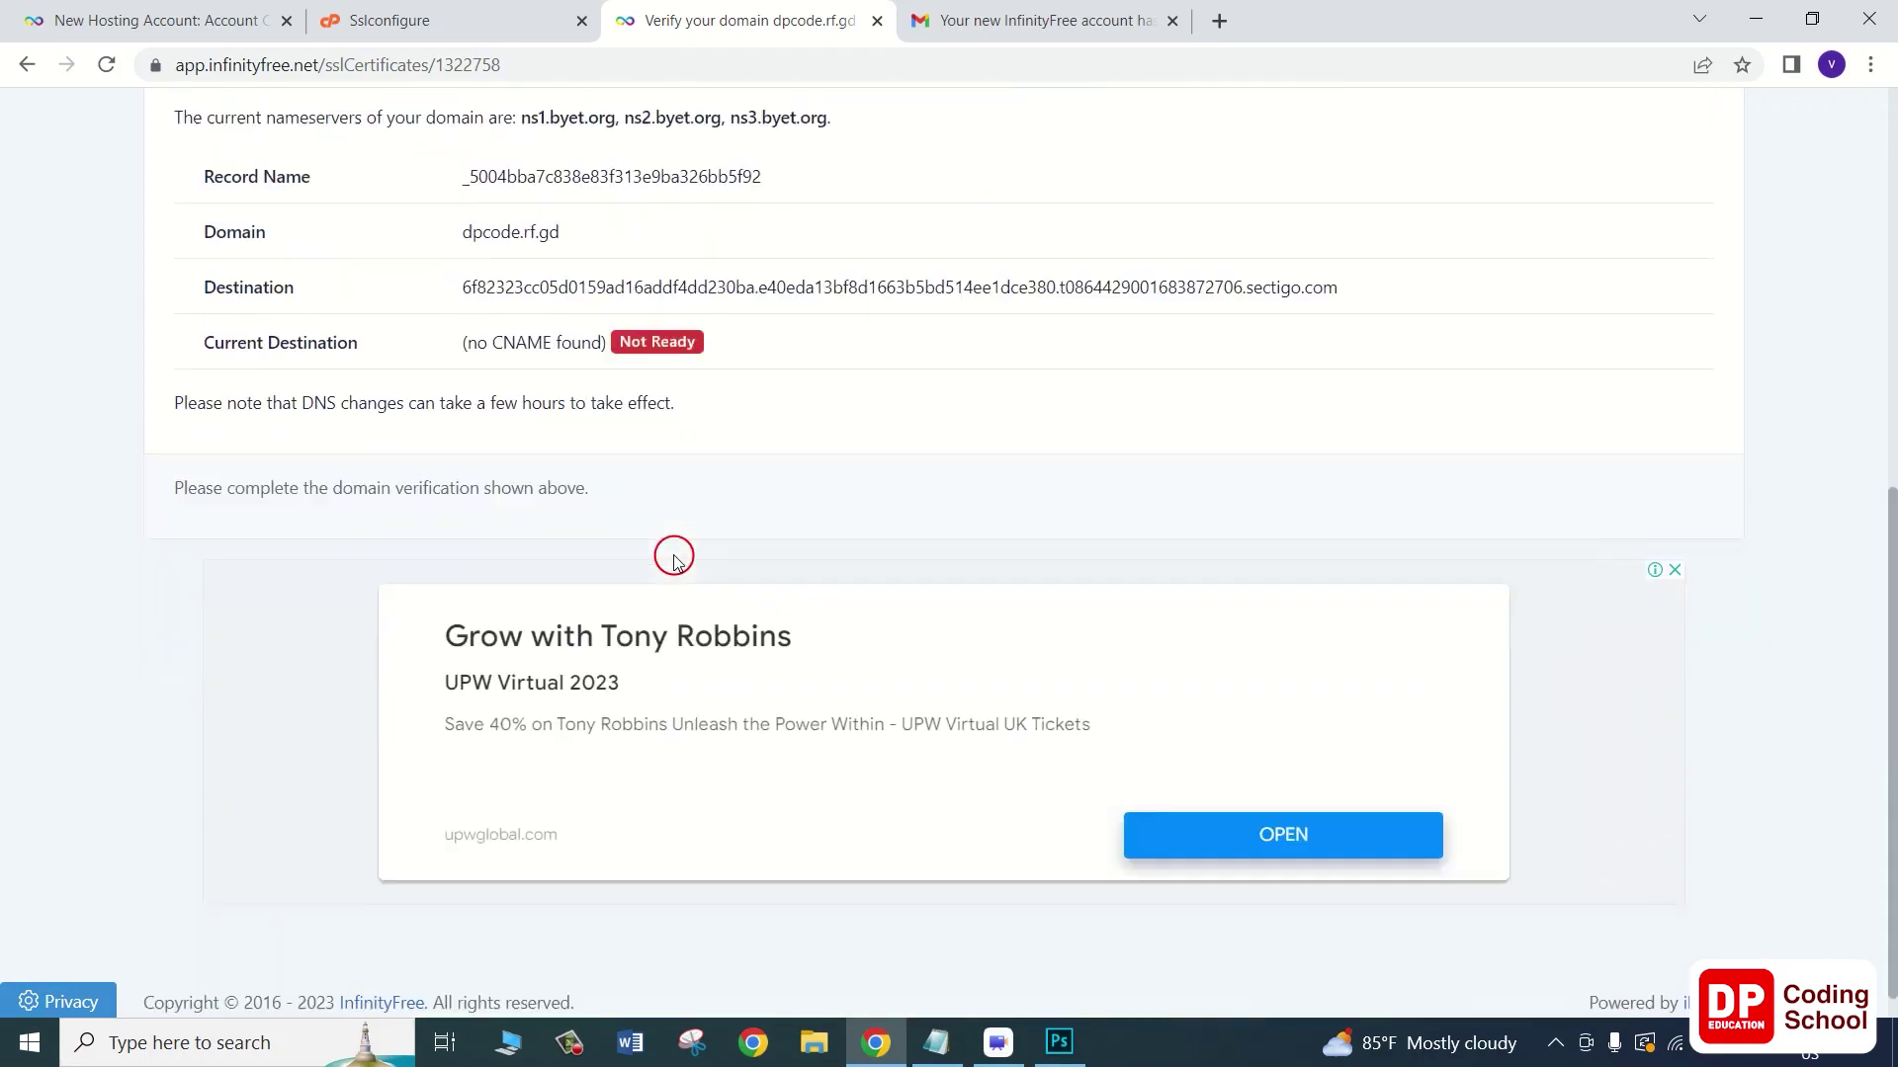
{"action": "scroll", "coordinate": [674, 559], "scroll_direction": "up", "scroll_amount": 1}
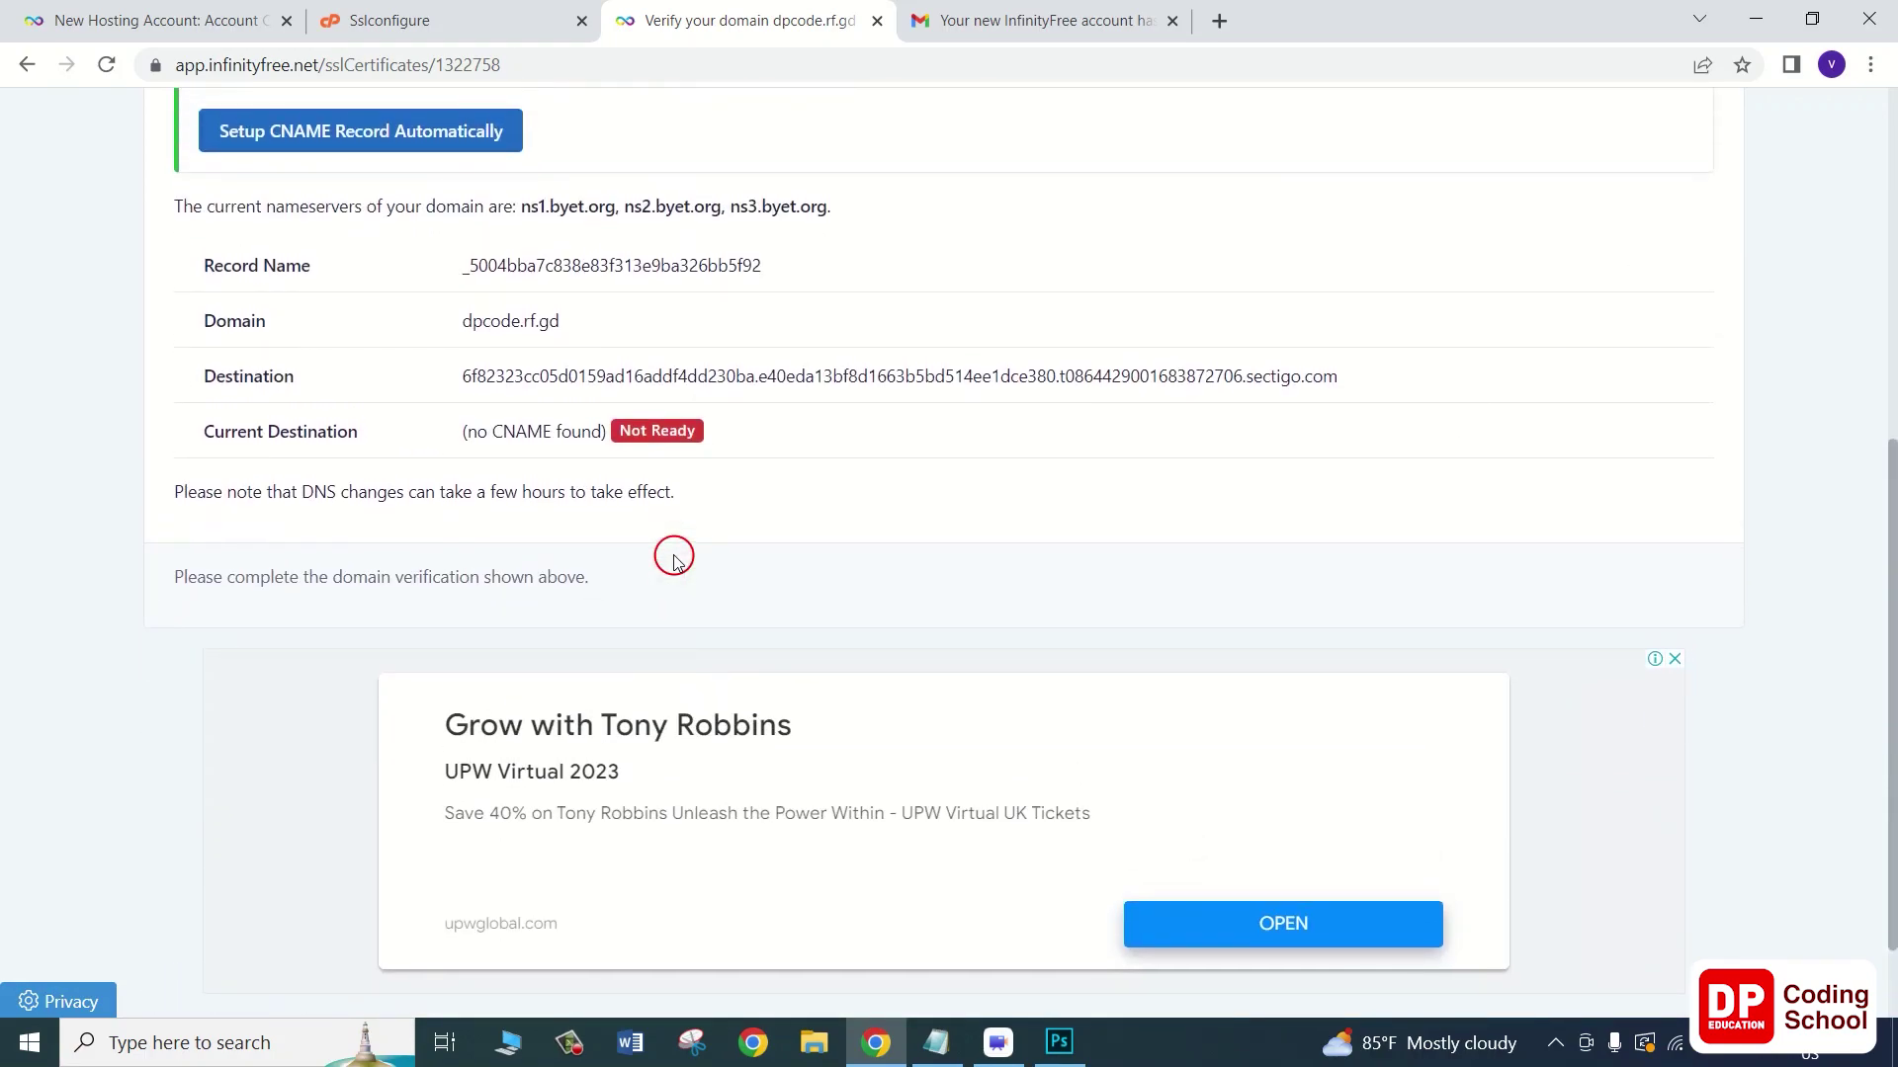
{"action": "scroll", "coordinate": [674, 559], "scroll_direction": "down", "scroll_amount": 1}
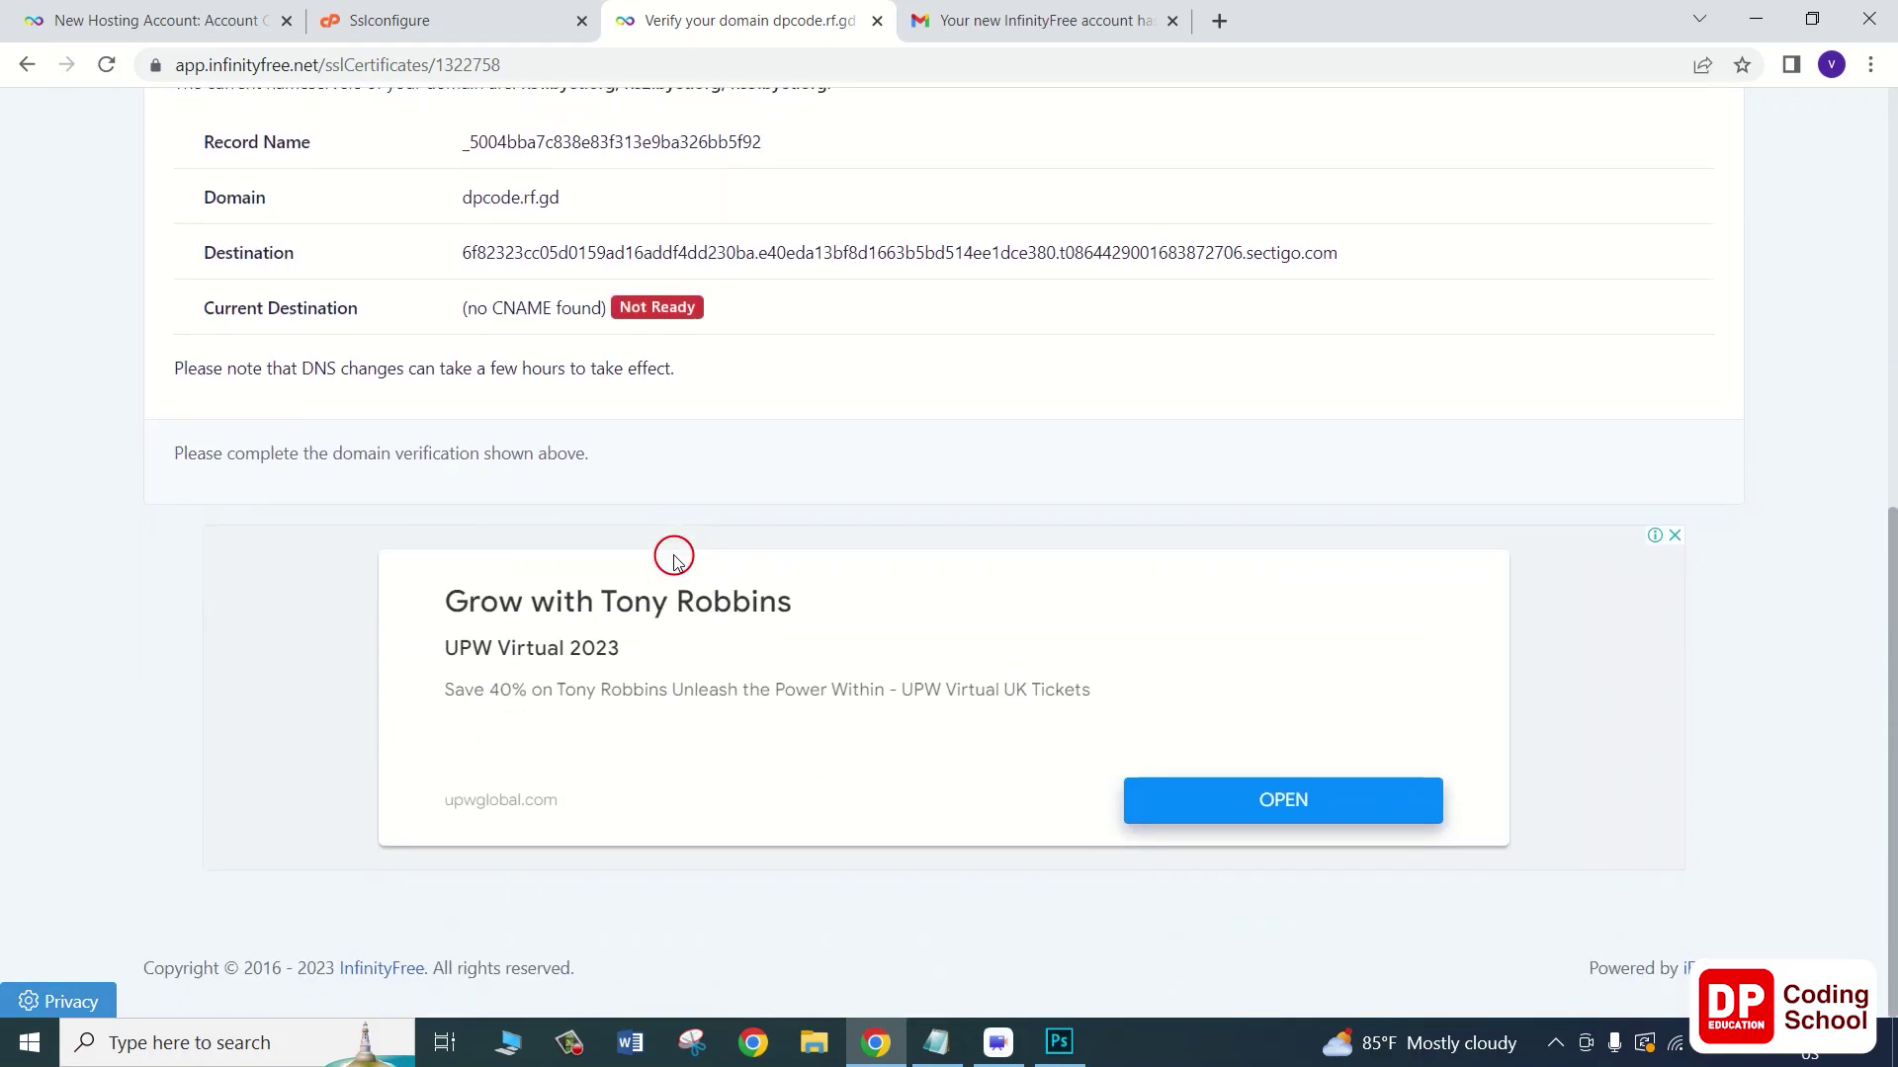
{"action": "scroll", "coordinate": [674, 556], "scroll_direction": "up", "scroll_amount": 2}
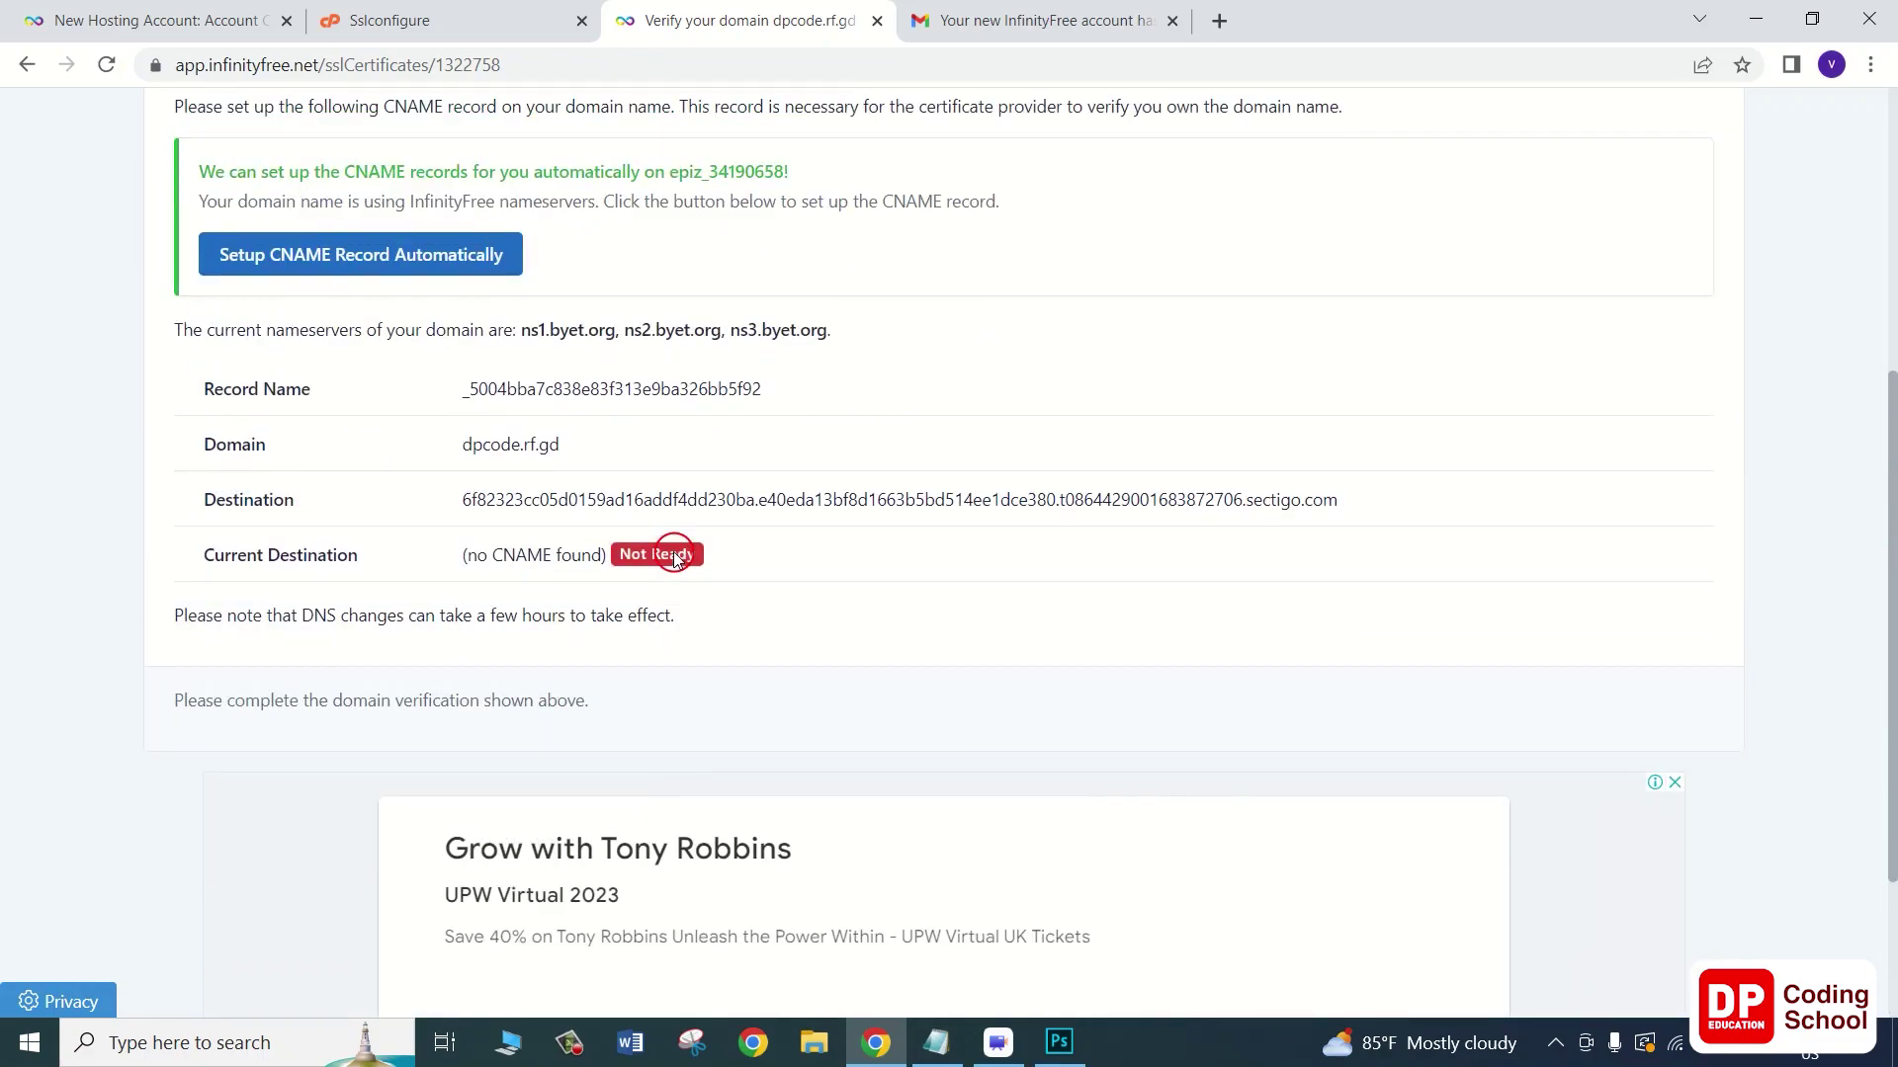
{"action": "scroll", "coordinate": [676, 559], "scroll_direction": "up", "scroll_amount": 1}
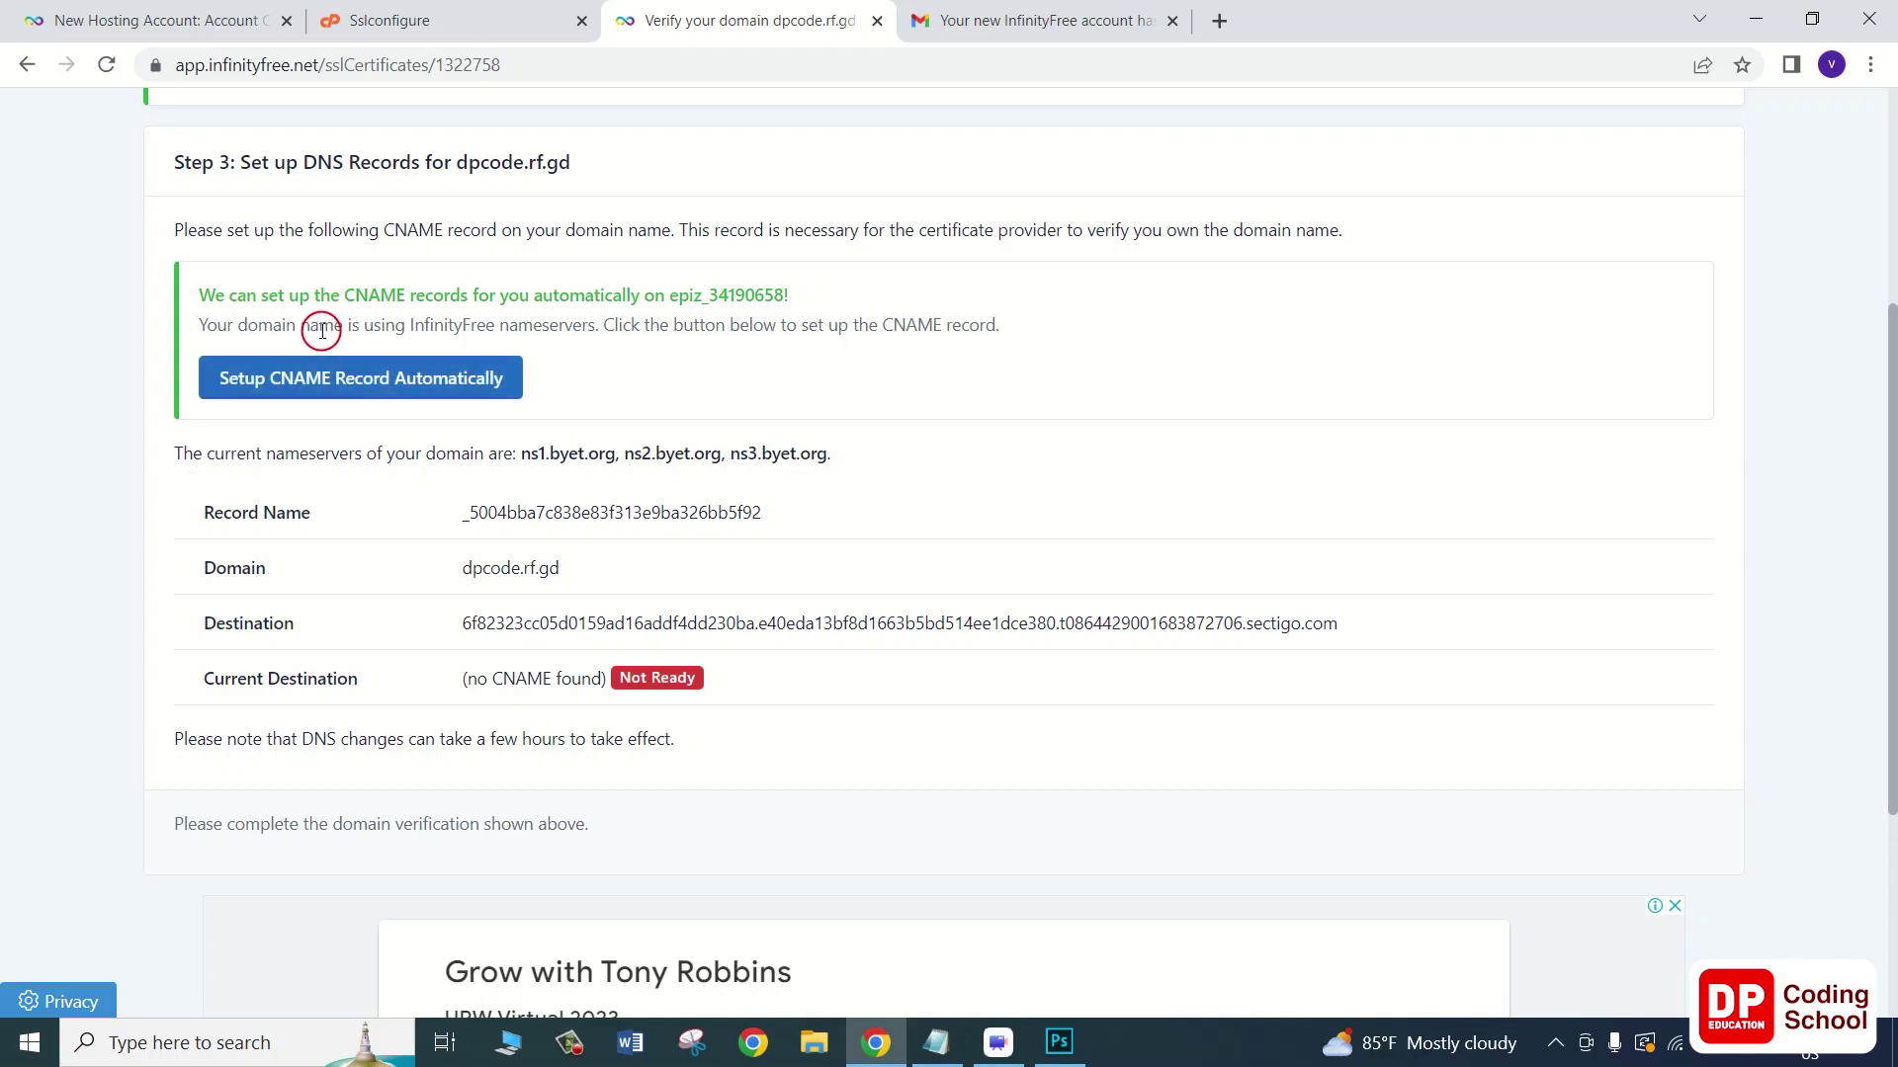
{"action": "left_click", "coordinate": [367, 376]}
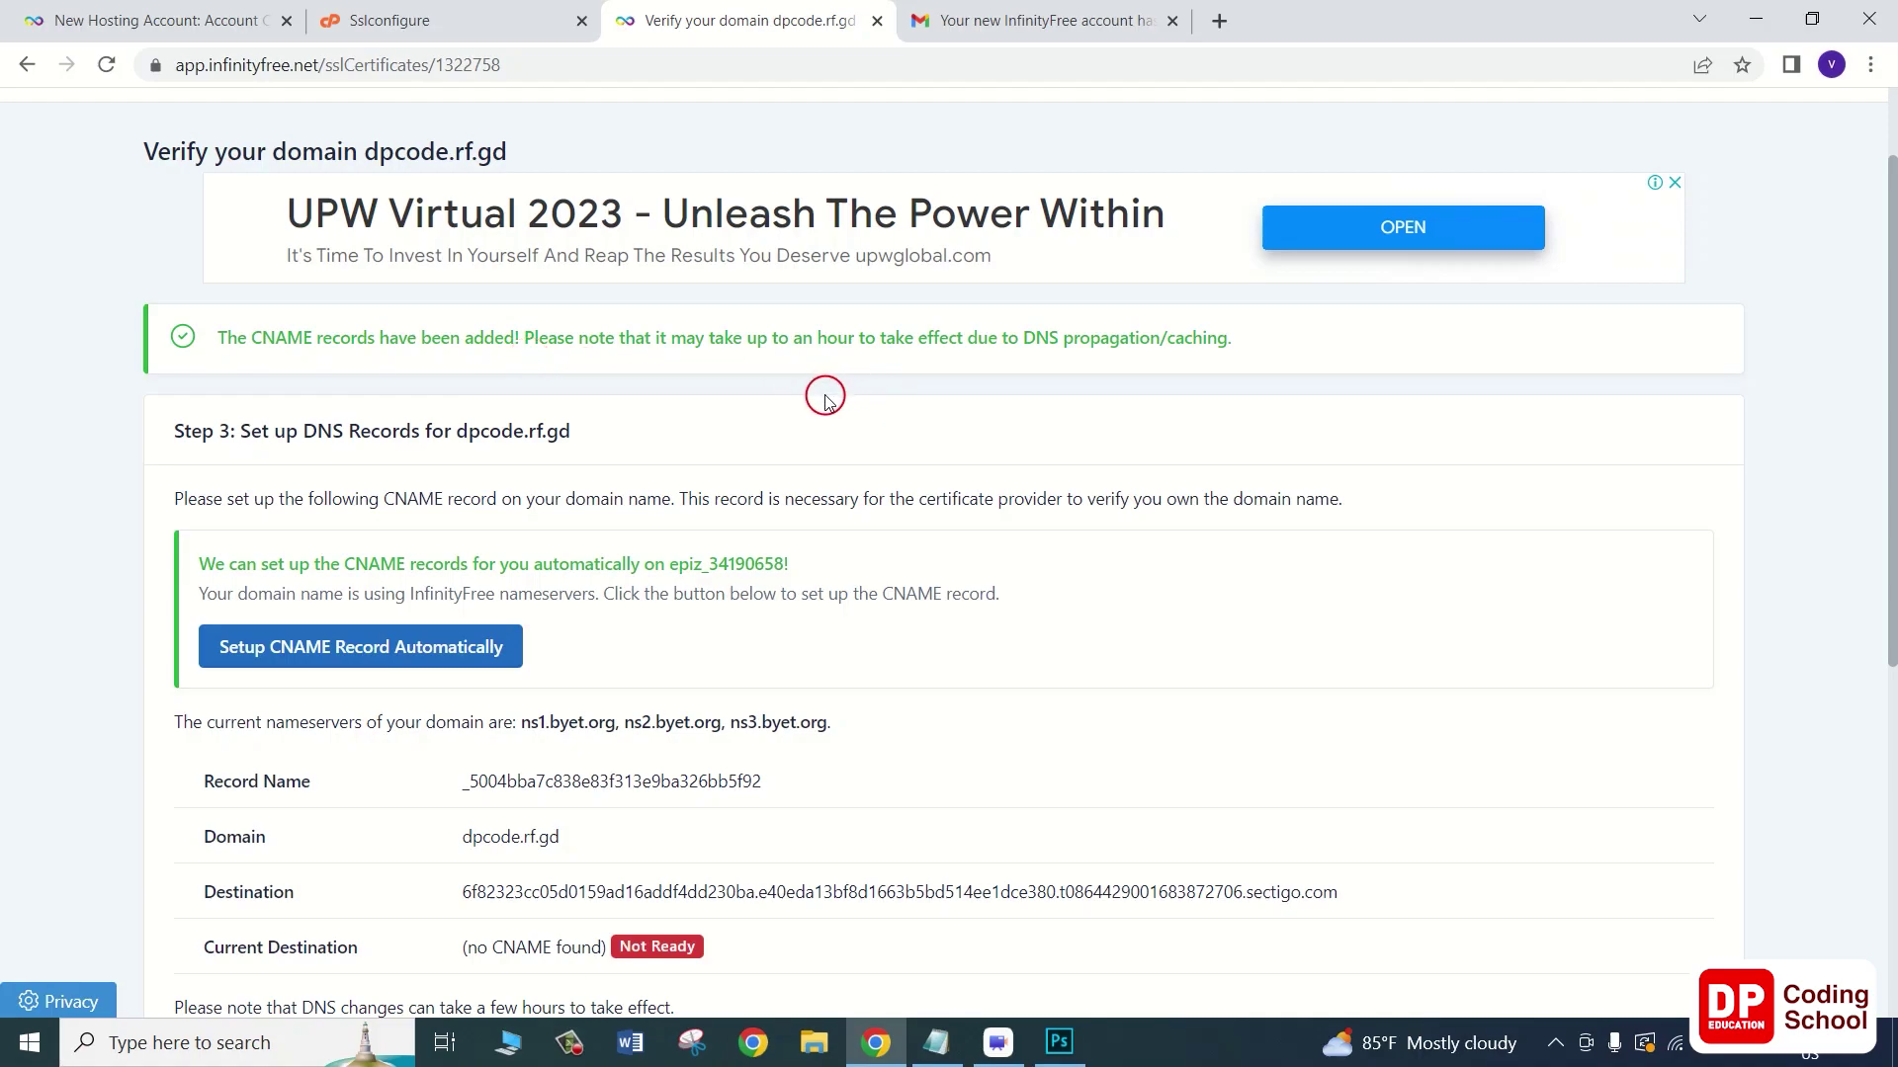
{"action": "scroll", "coordinate": [826, 397], "scroll_direction": "down", "scroll_amount": 7}
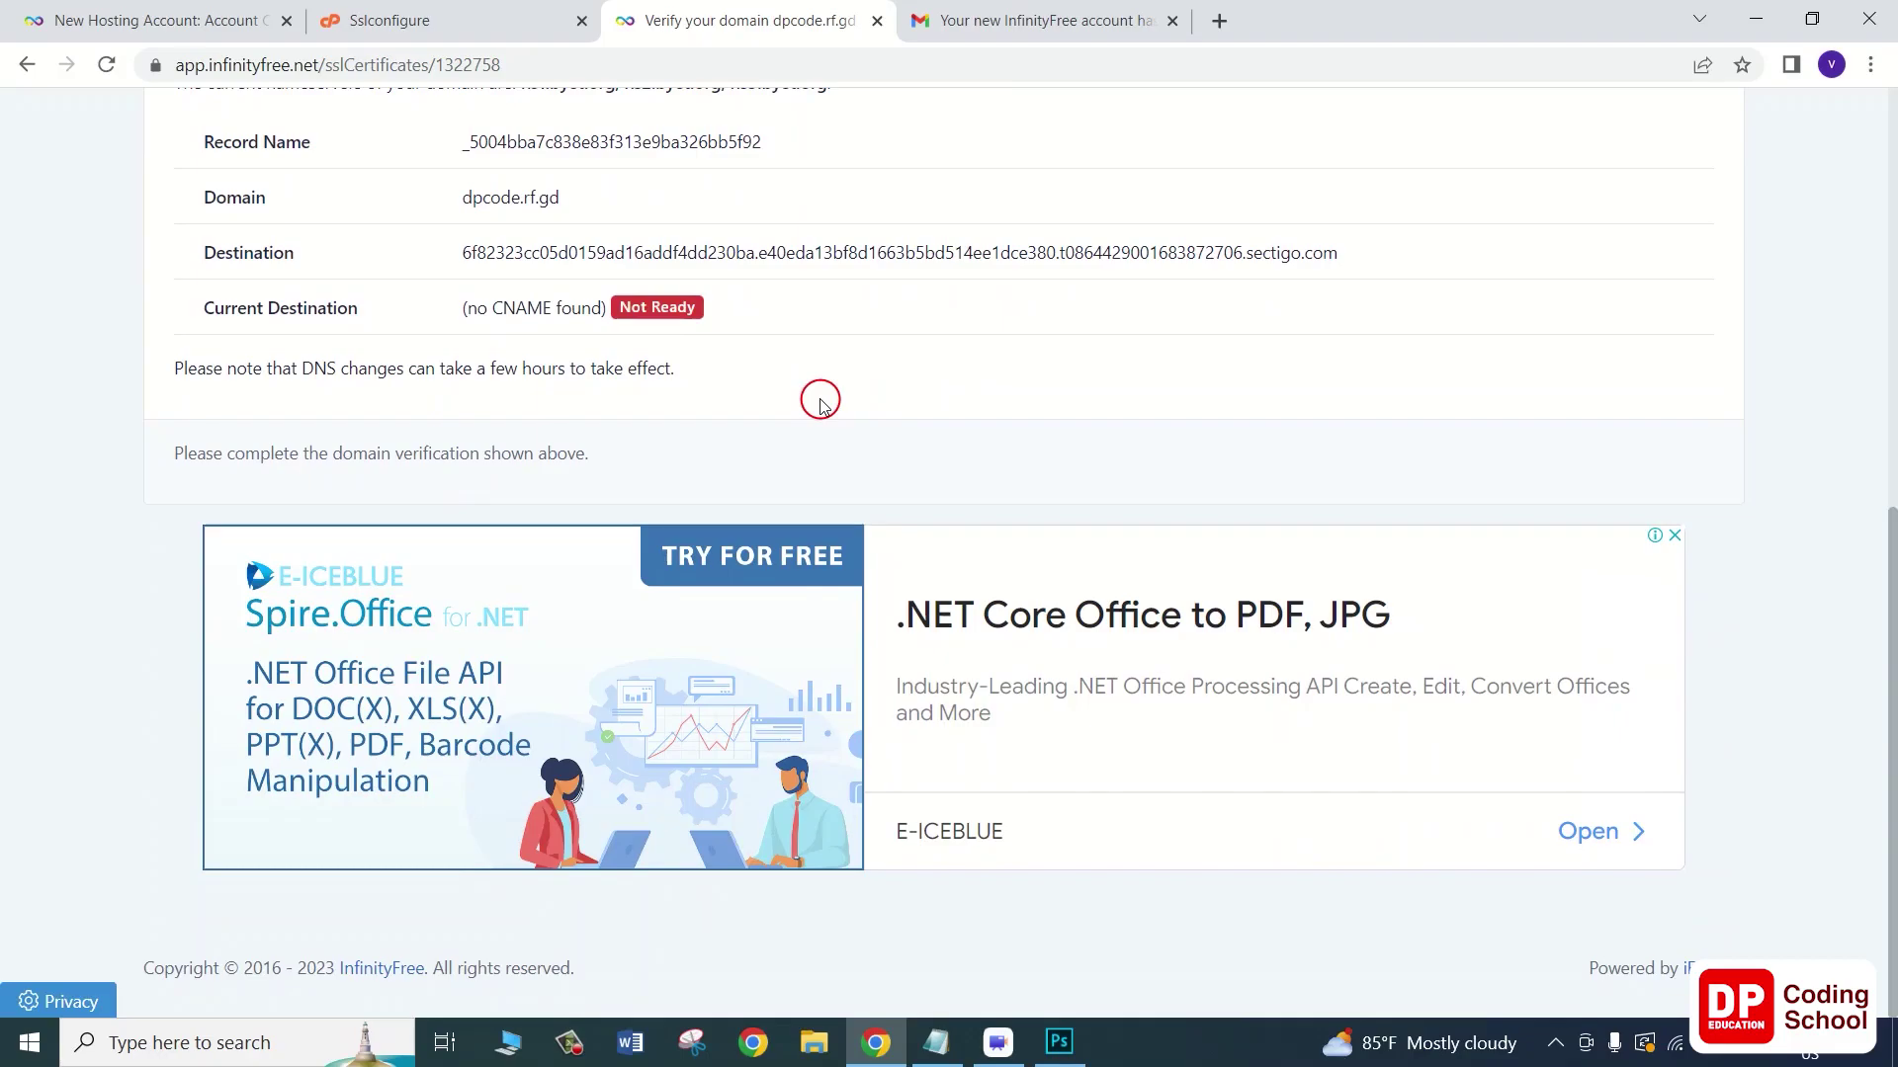
{"action": "scroll", "coordinate": [803, 405], "scroll_direction": "up", "scroll_amount": 8}
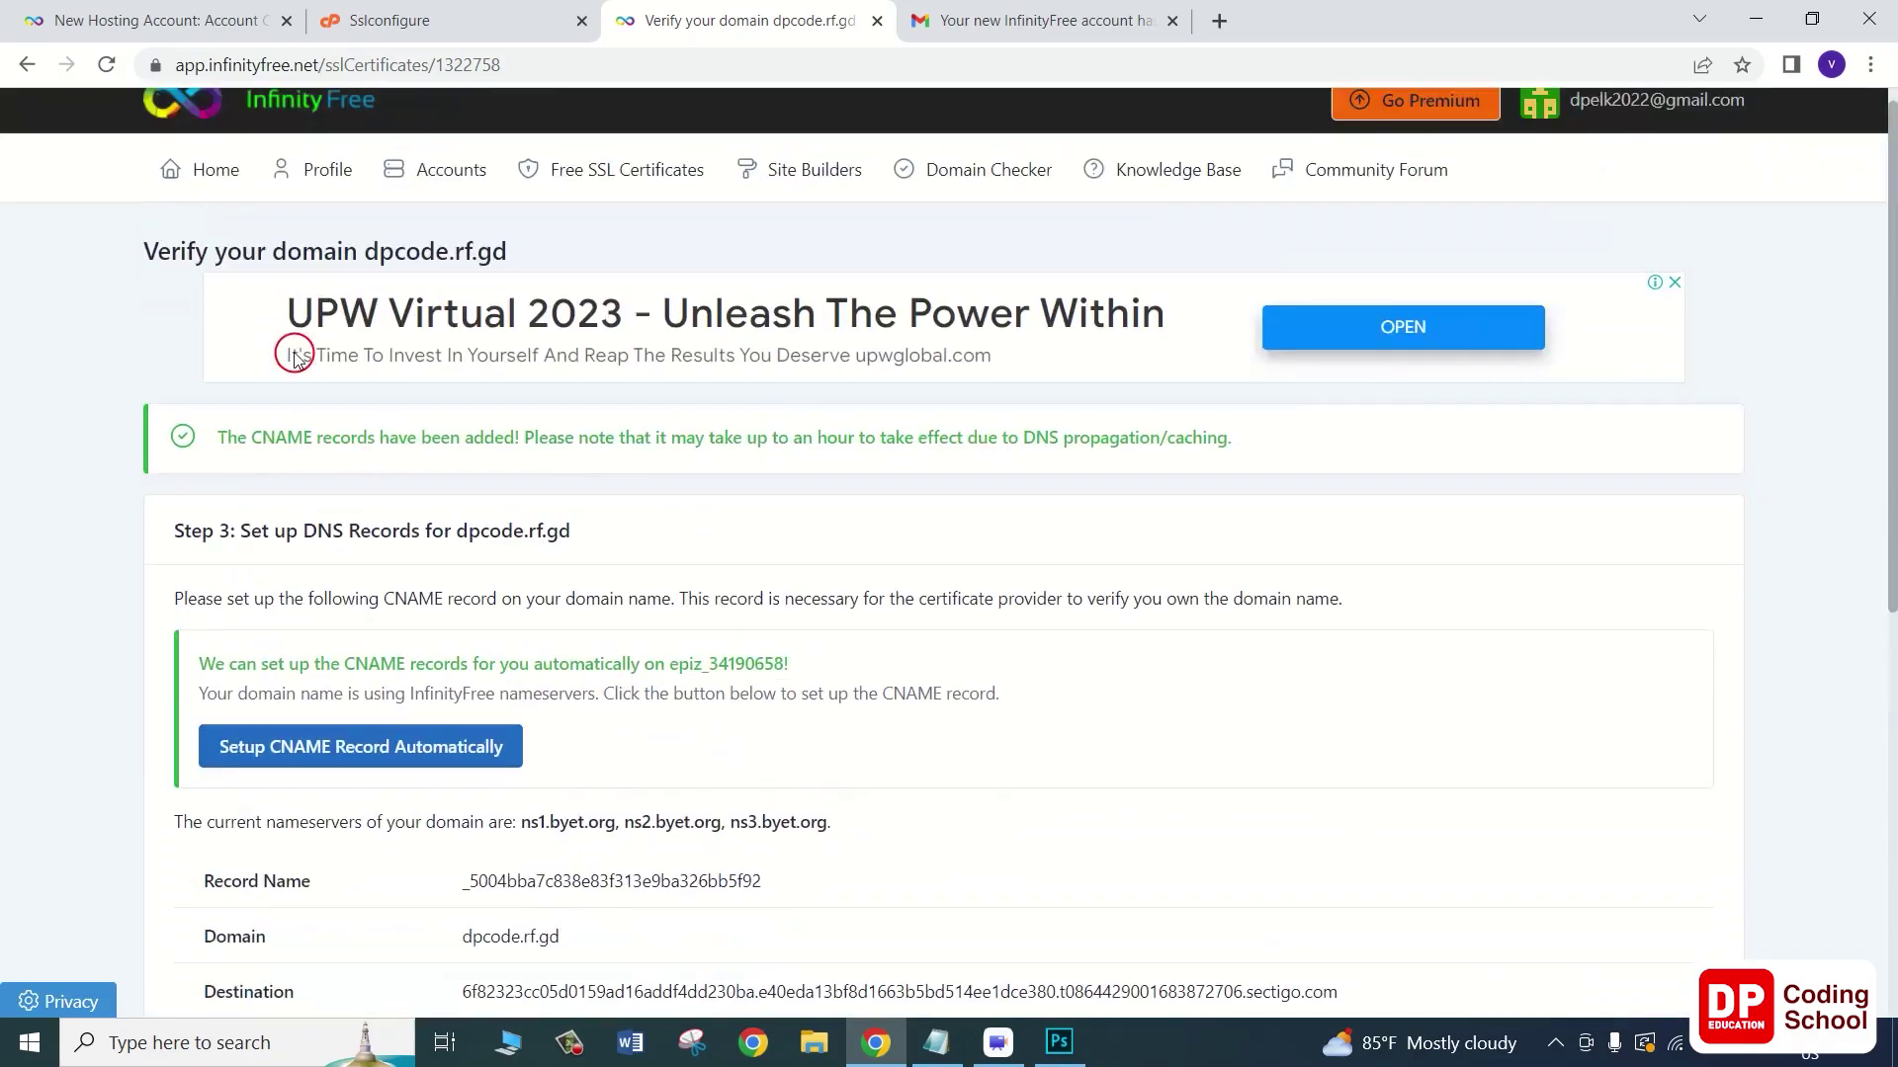